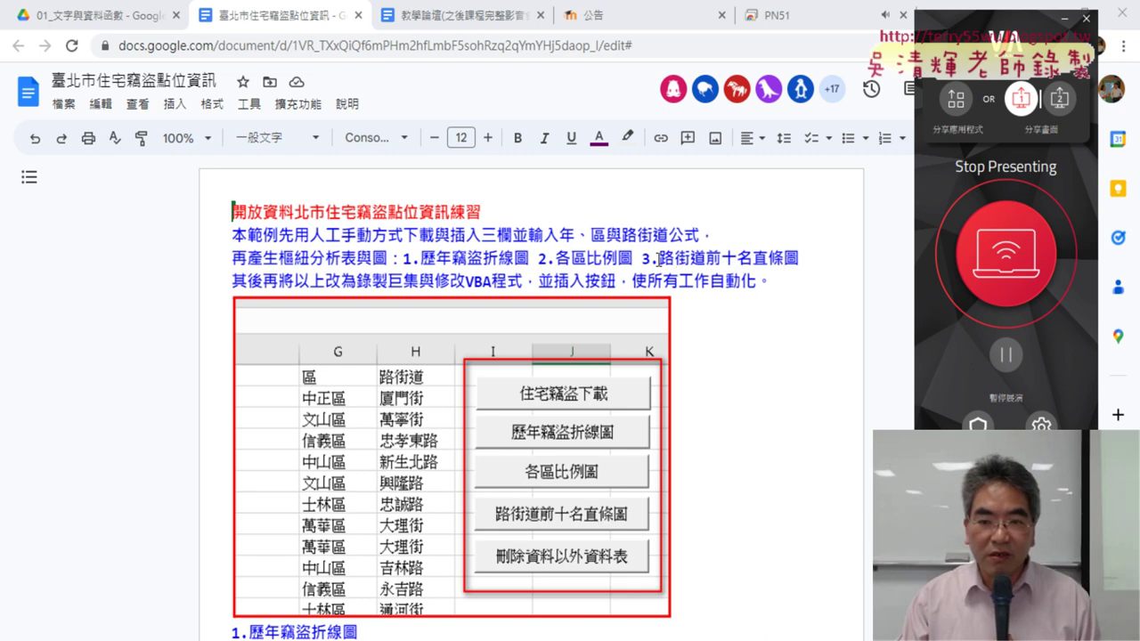
- Highlight the 路街道前十名直條圖 item in the plan document
left_click_drag(659, 259, 800, 260)
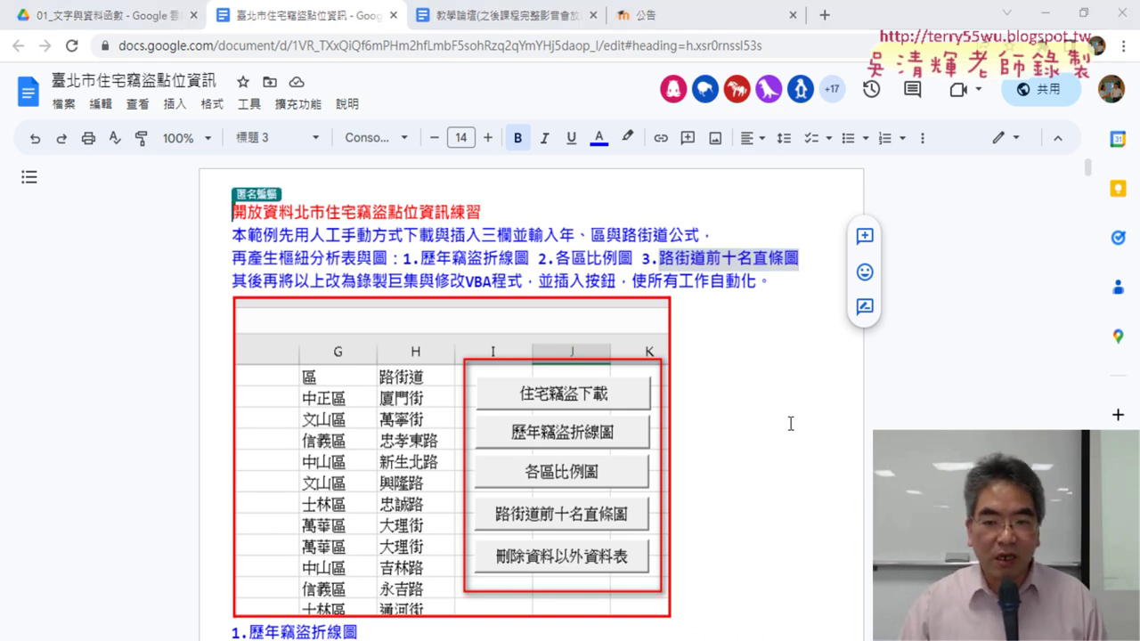
scroll(686, 537, "down", 2)
scroll(738, 522, "down", 2)
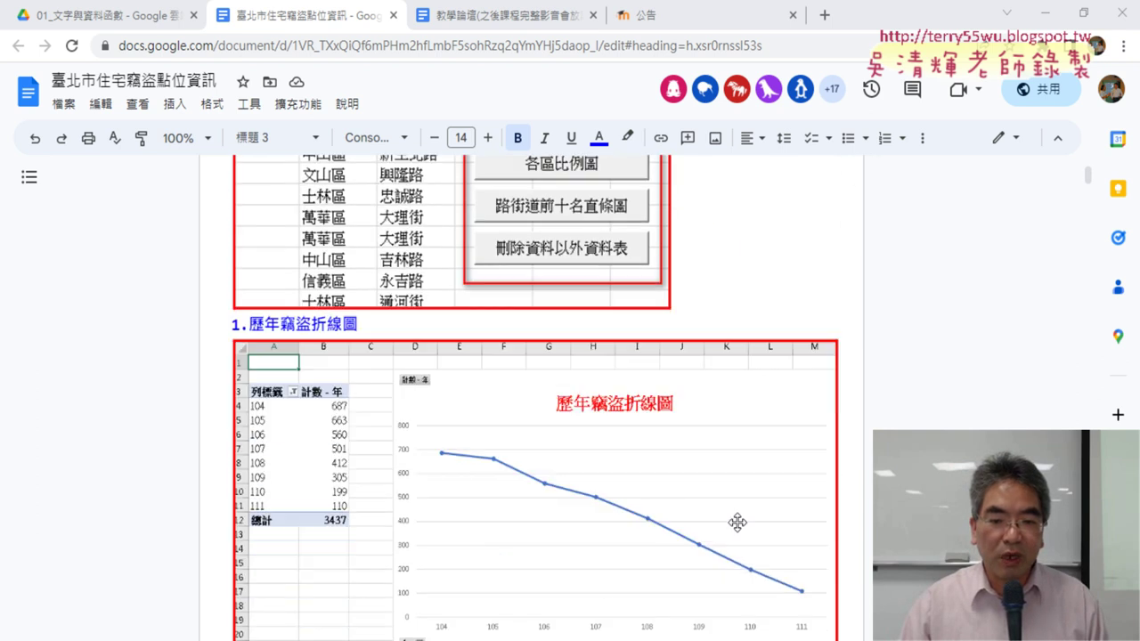
scroll(739, 522, "down", 4)
- Insert a pivot table on a new sheet from the 資料 sheet's data range
key("alt+Tab")
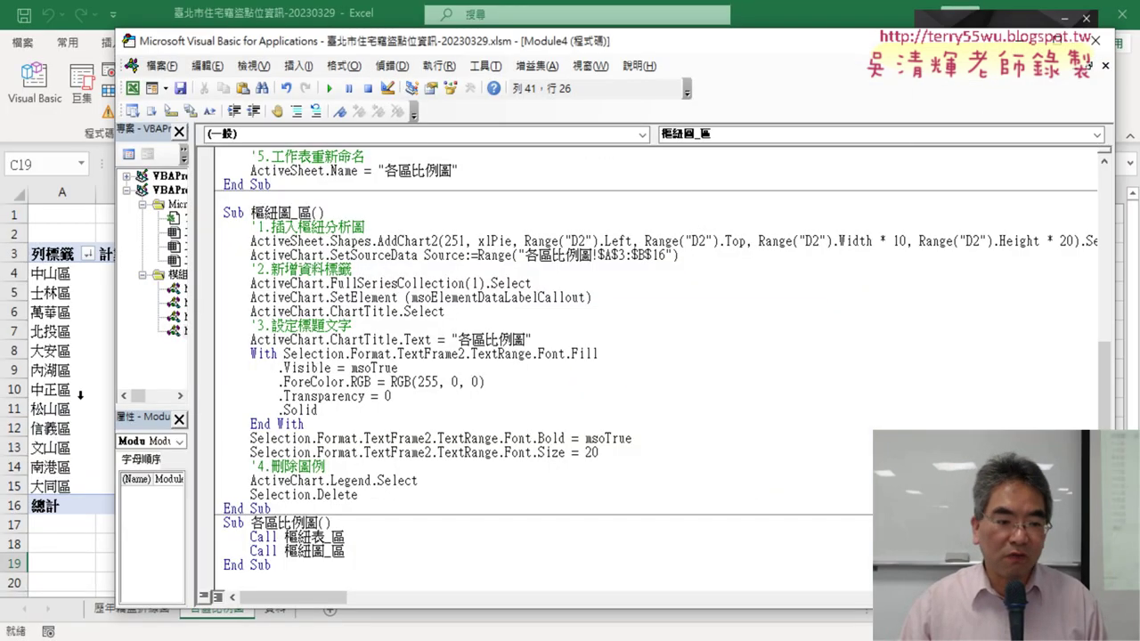
key("alt+F11")
left_click(275, 609)
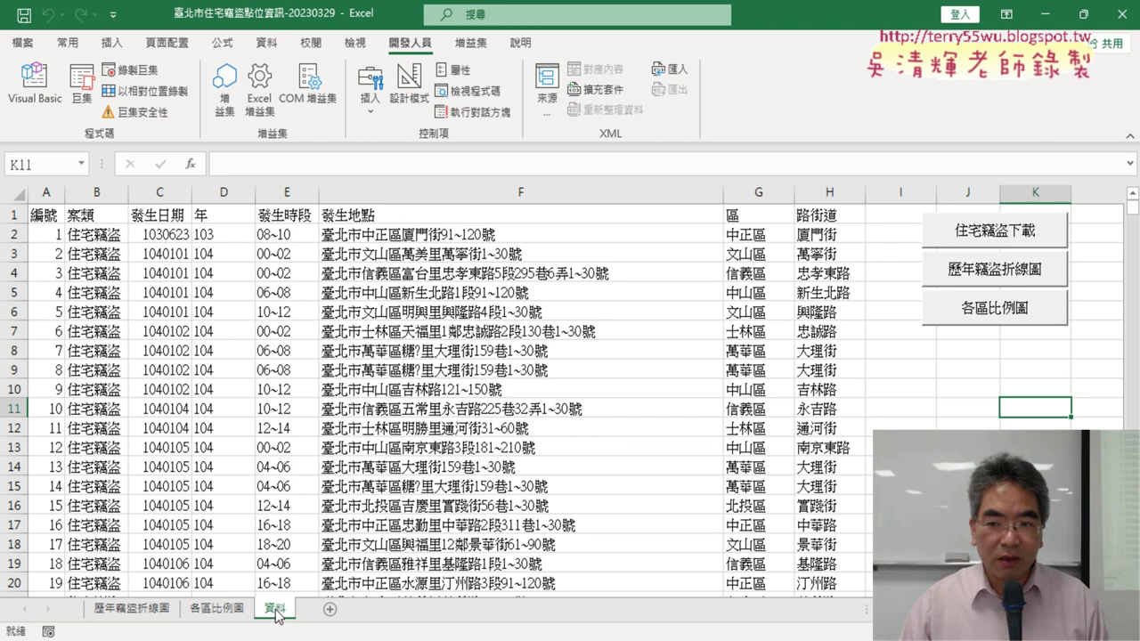
left_click(458, 370)
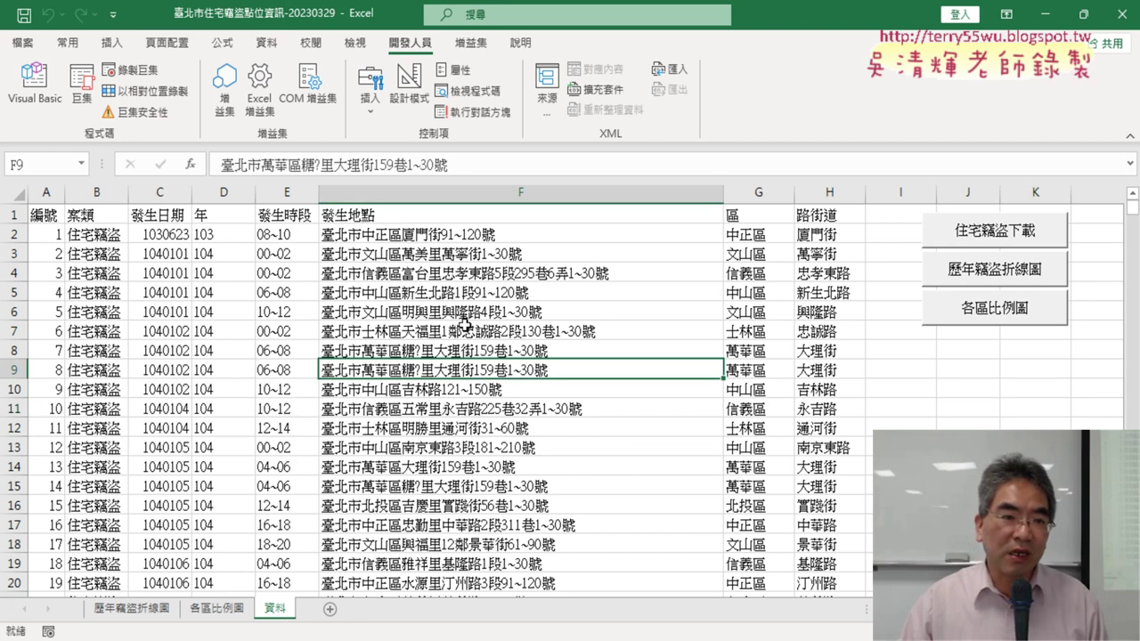
left_click(111, 42)
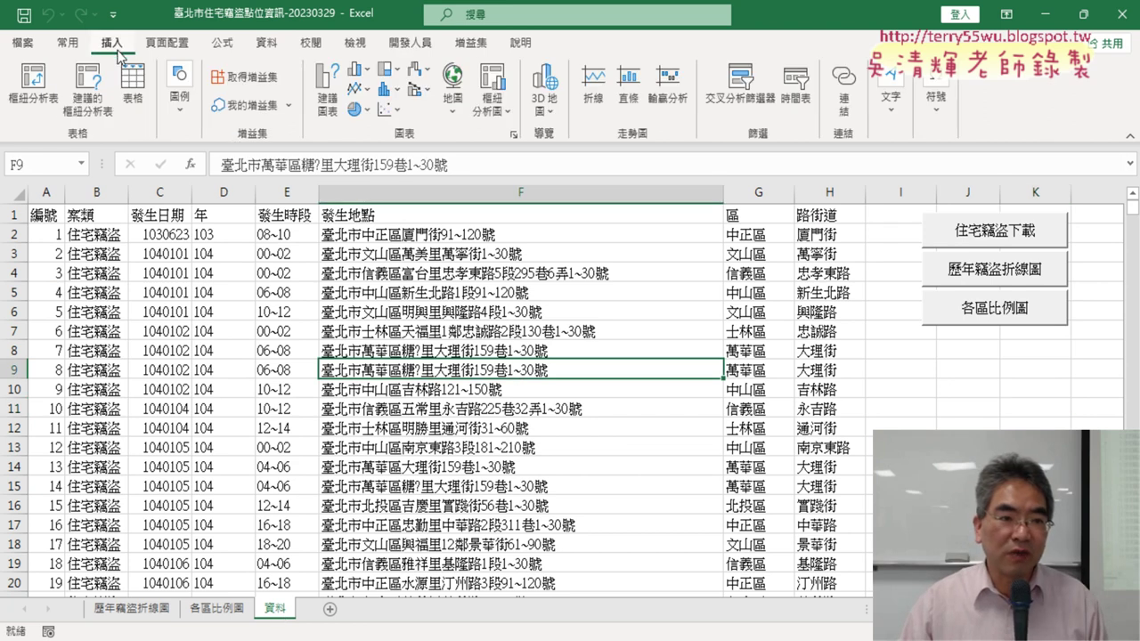
left_click(36, 89)
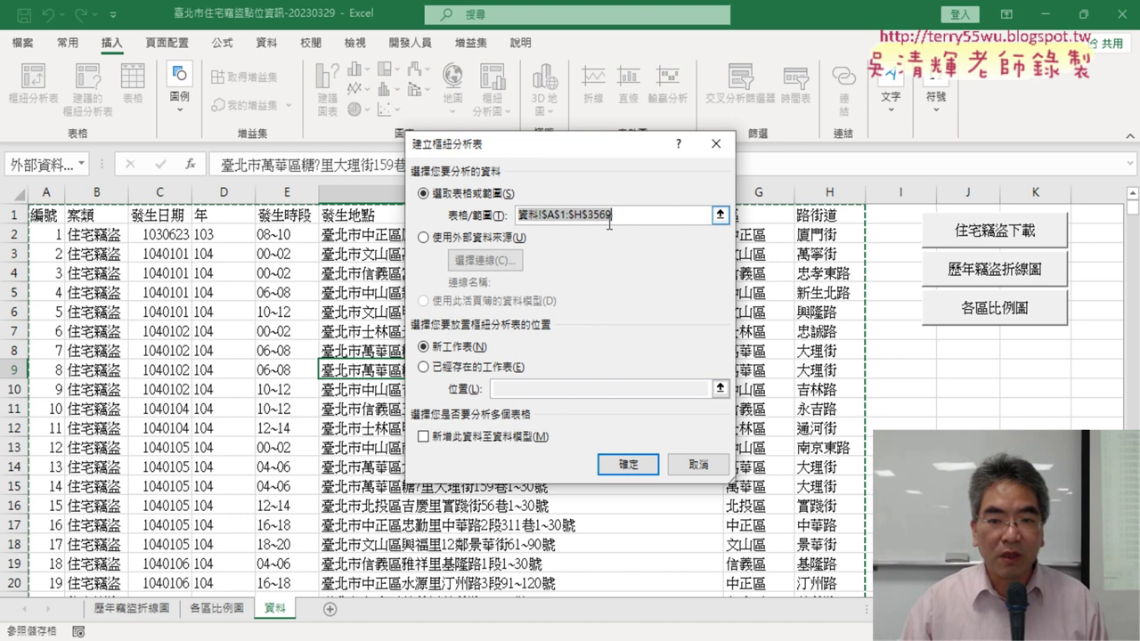
left_click(463, 203)
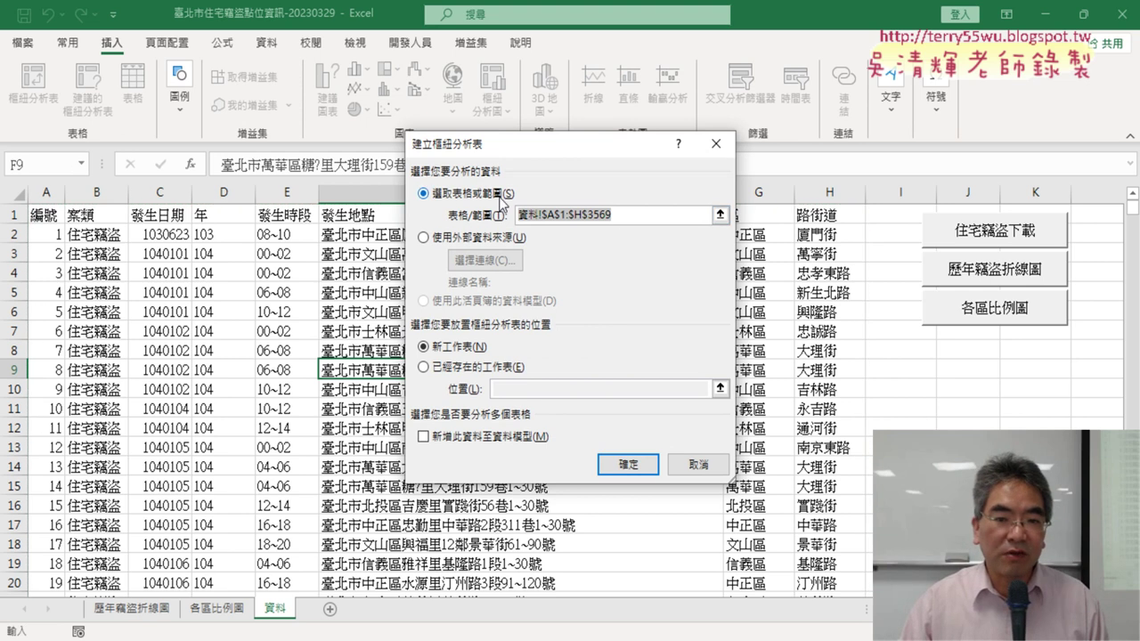
left_click(628, 464)
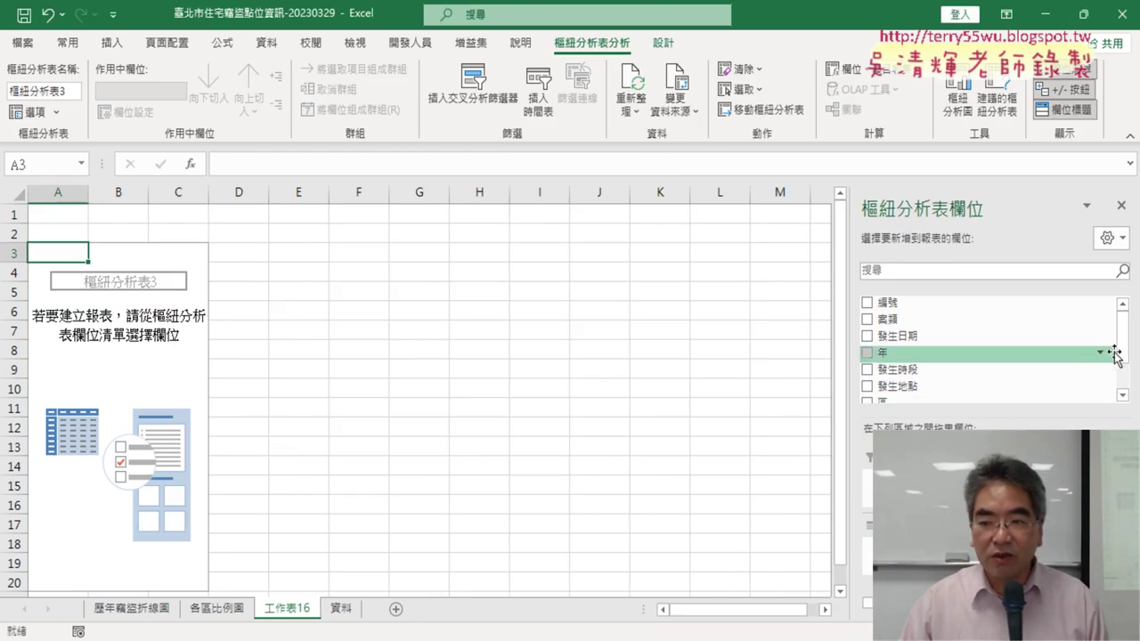
- Add 路街道 as the pivot rows so each street shows its count
scroll(938, 374, "down", 2)
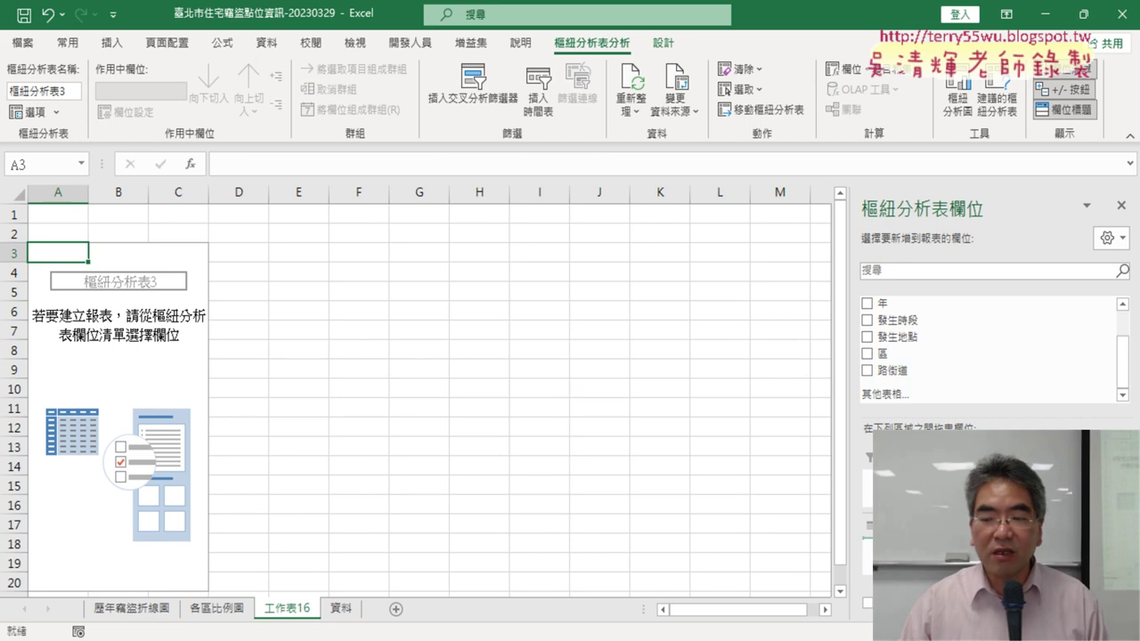
left_click(867, 371)
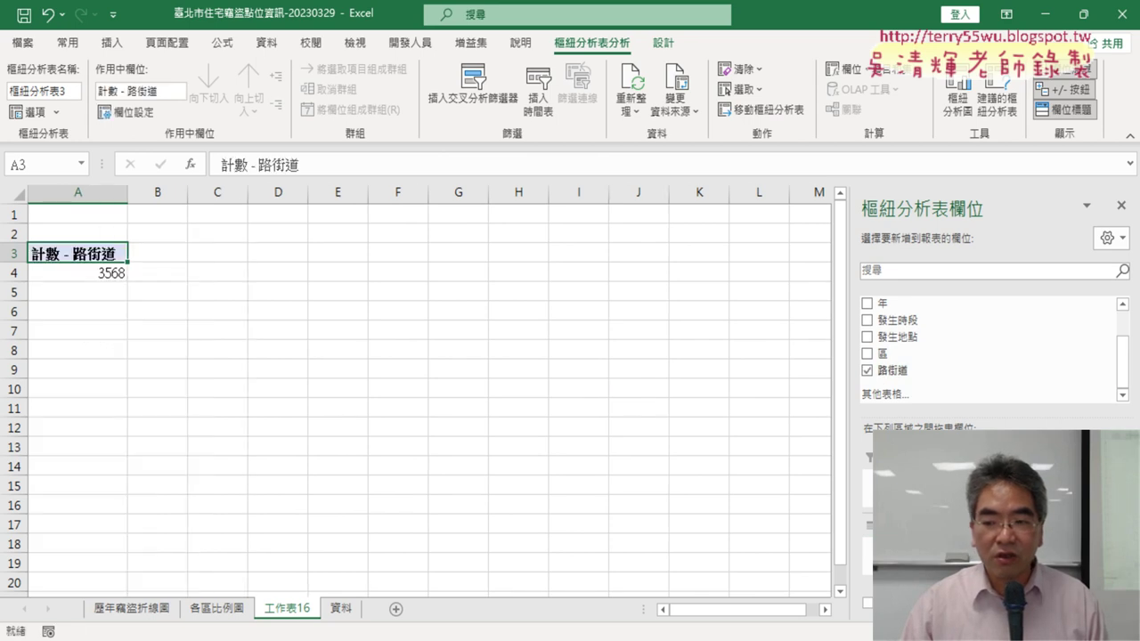
left_click_drag(921, 370, 869, 534)
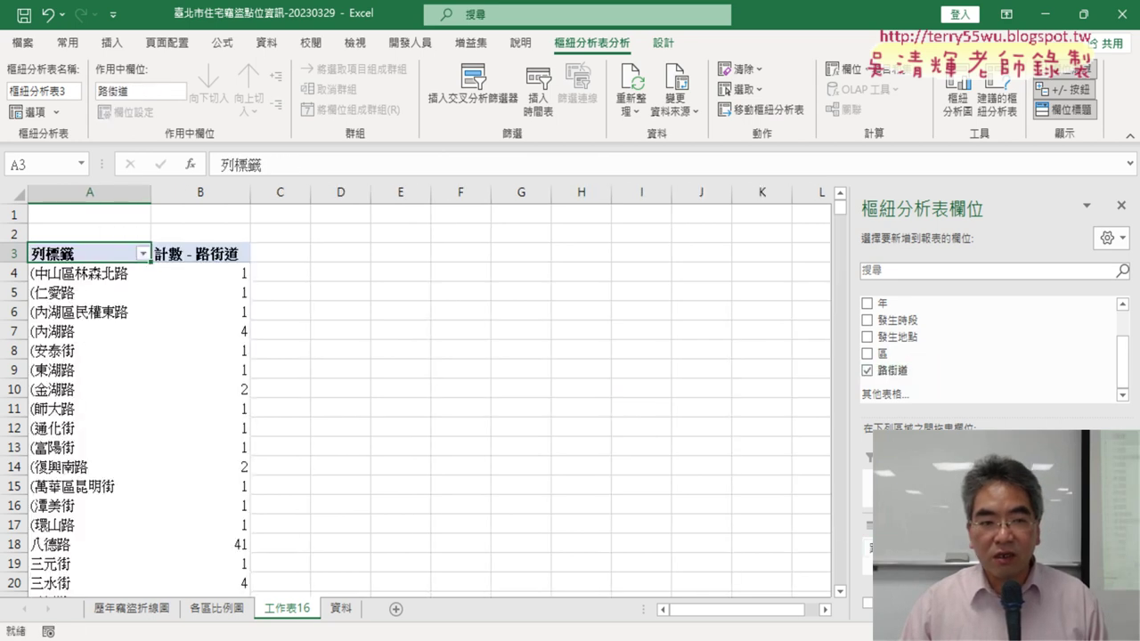
left_click(215, 271)
mouse_move(215, 271)
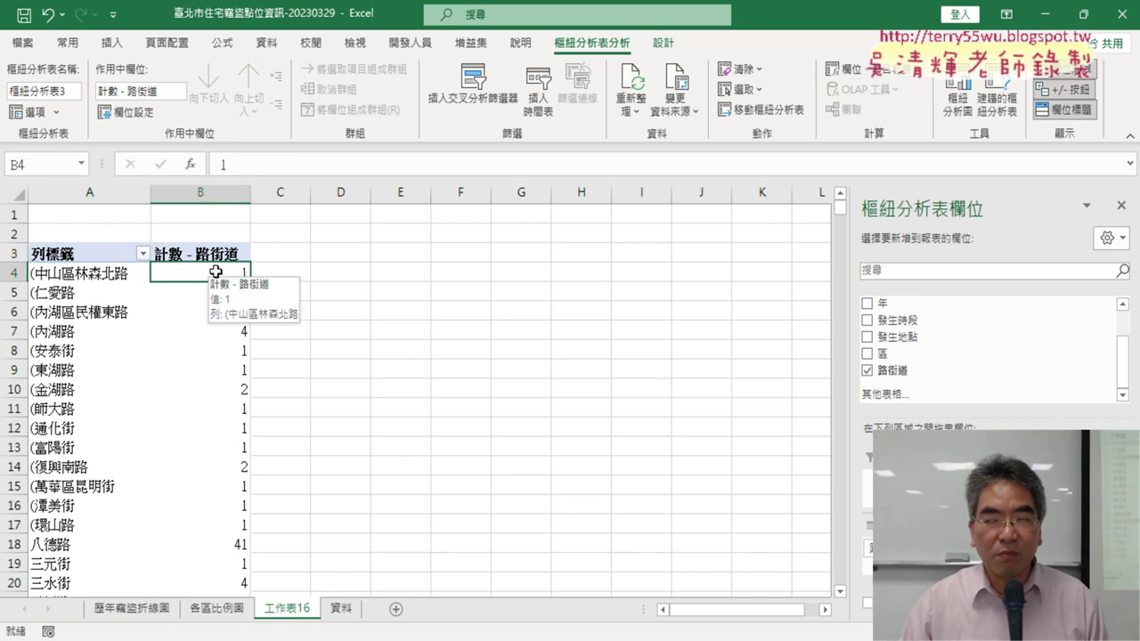
left_click(266, 42)
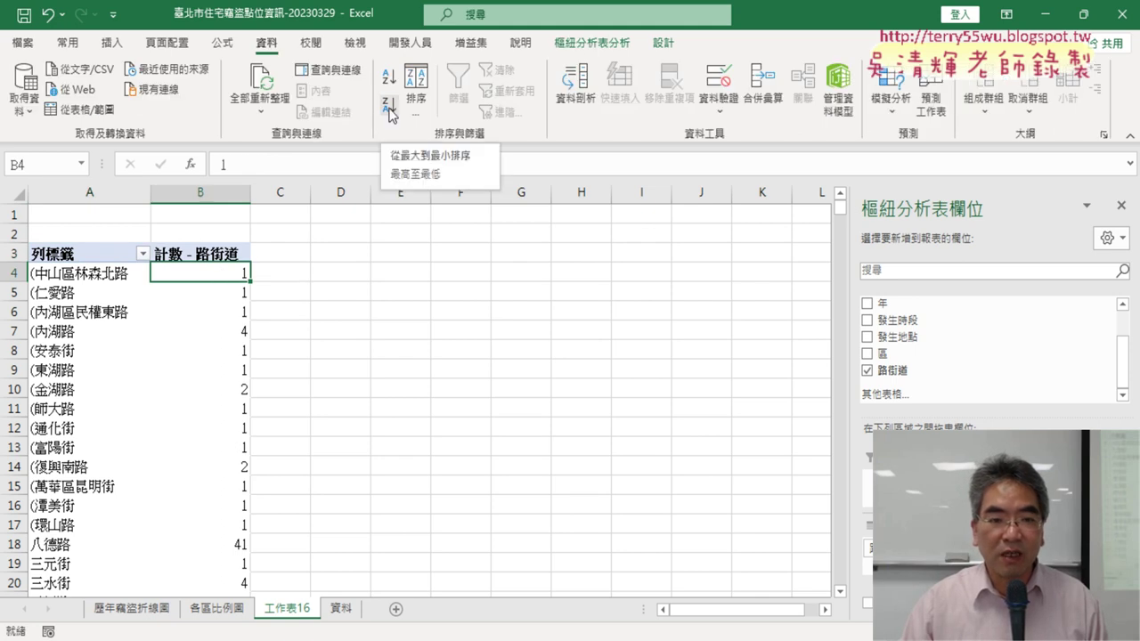
- Sort street counts largest first and apply a Top 10 value filter, led by 中山北路 at 105
left_click(389, 109)
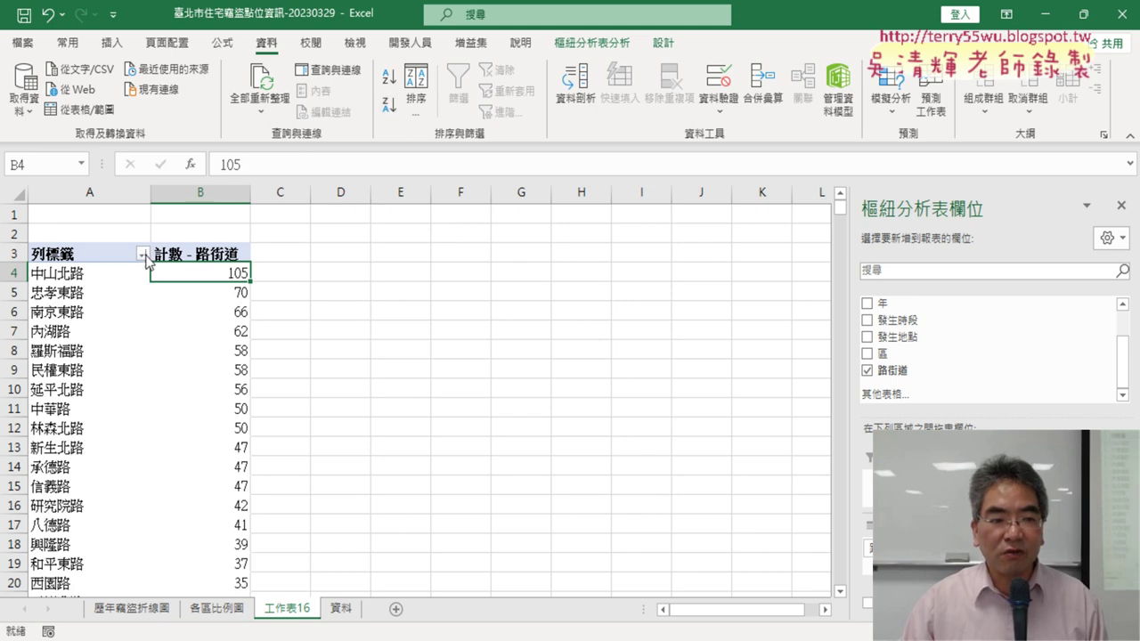
left_click(142, 256)
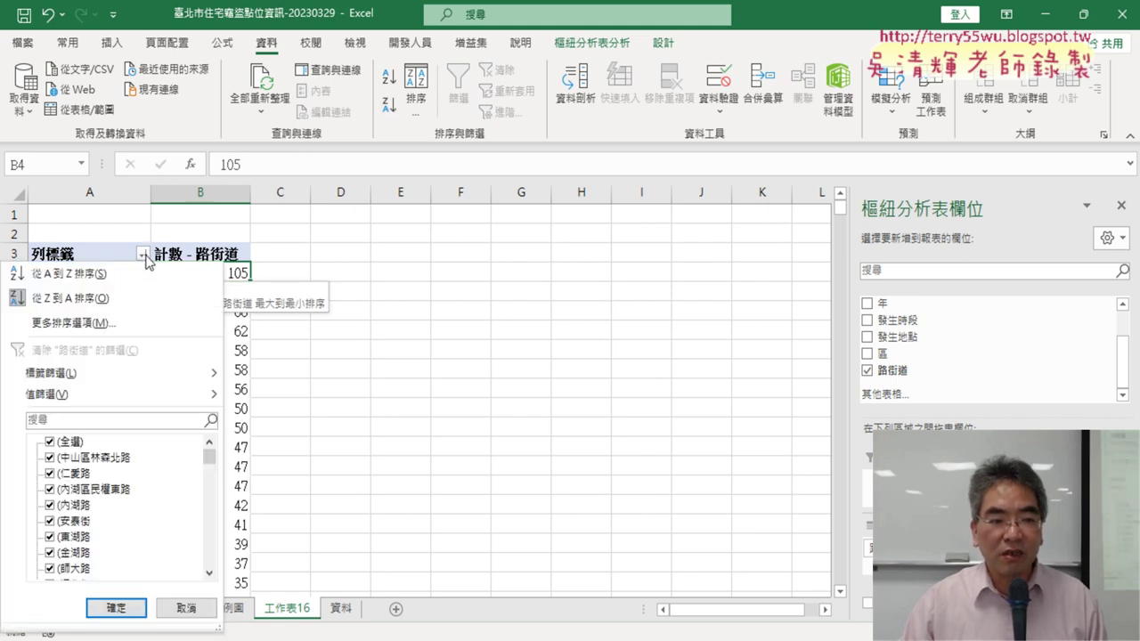
mouse_move(125, 394)
left_click(304, 621)
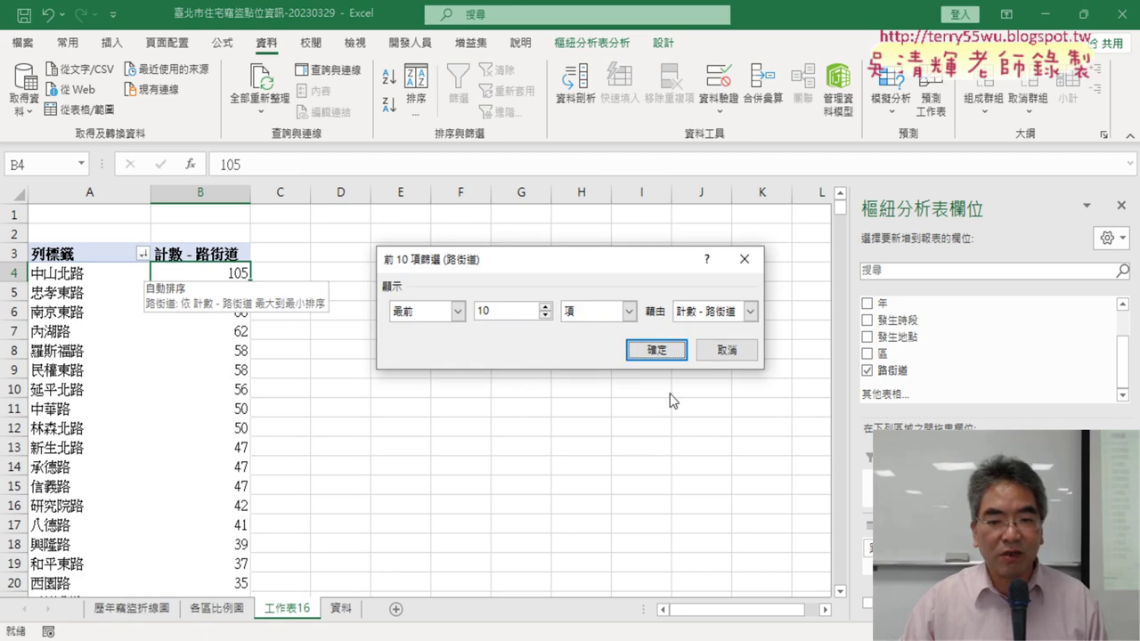
left_click(657, 350)
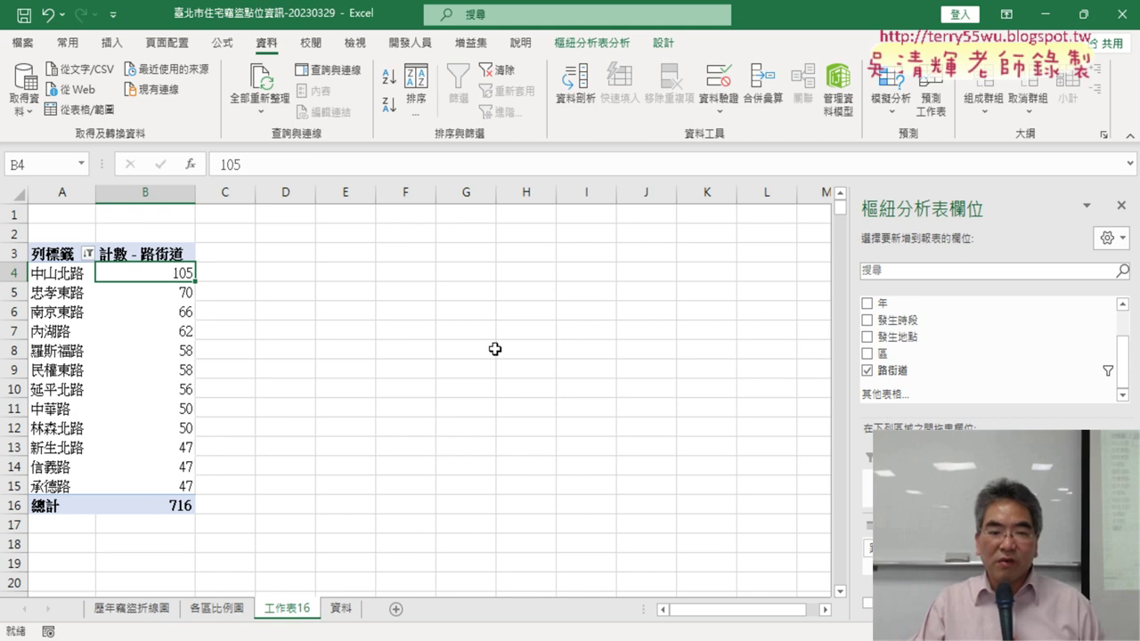
left_click(127, 612)
left_click(220, 612)
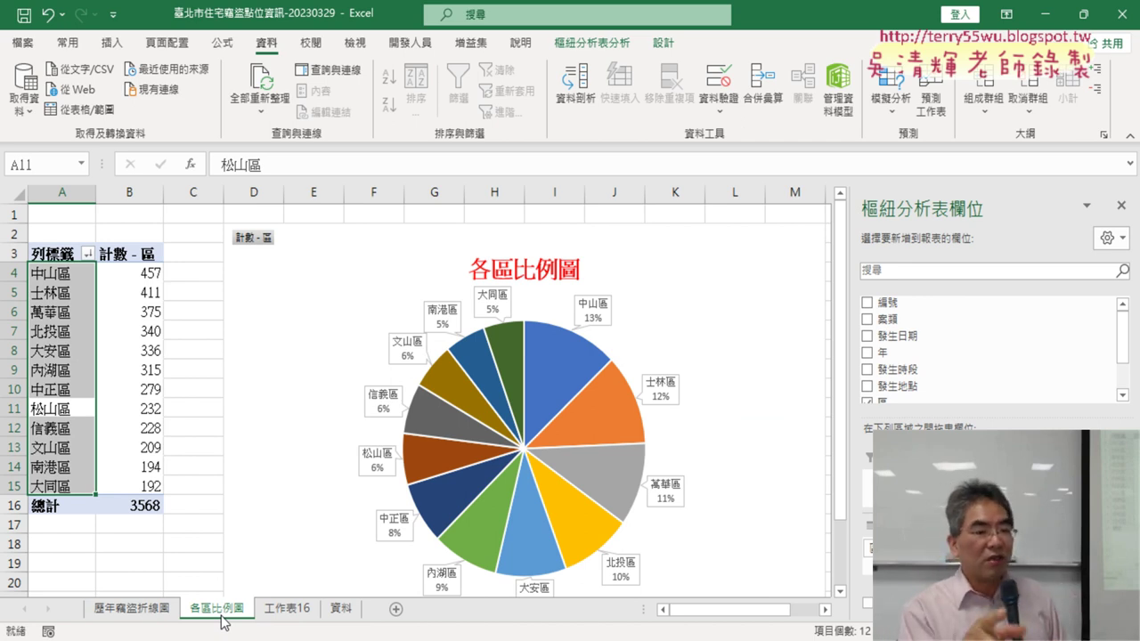
left_click(130, 609)
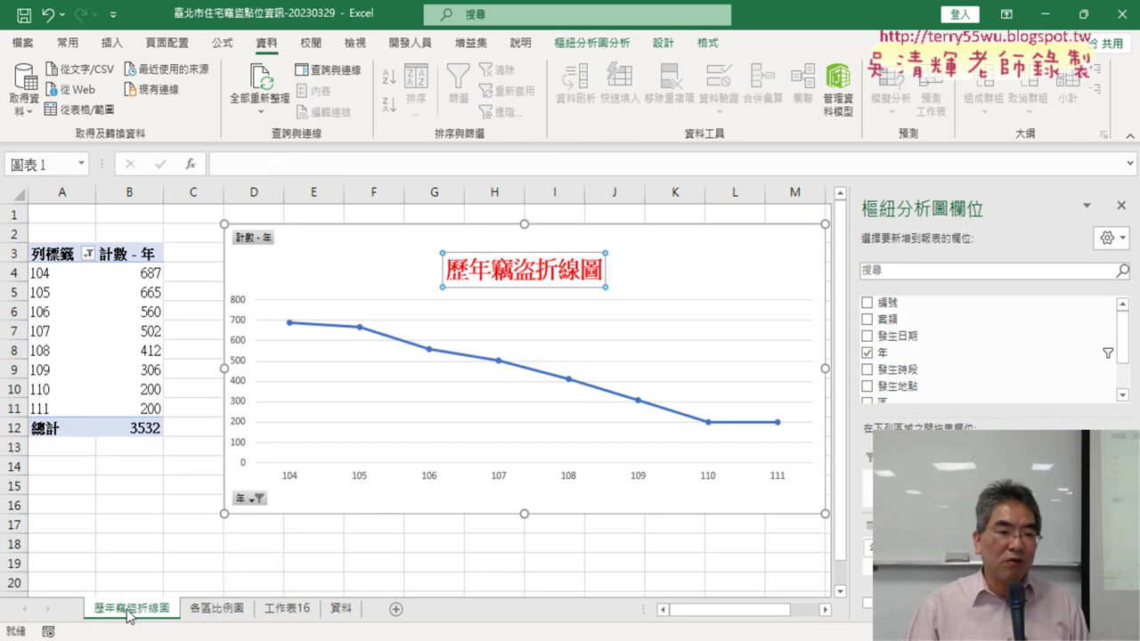
left_click(92, 348)
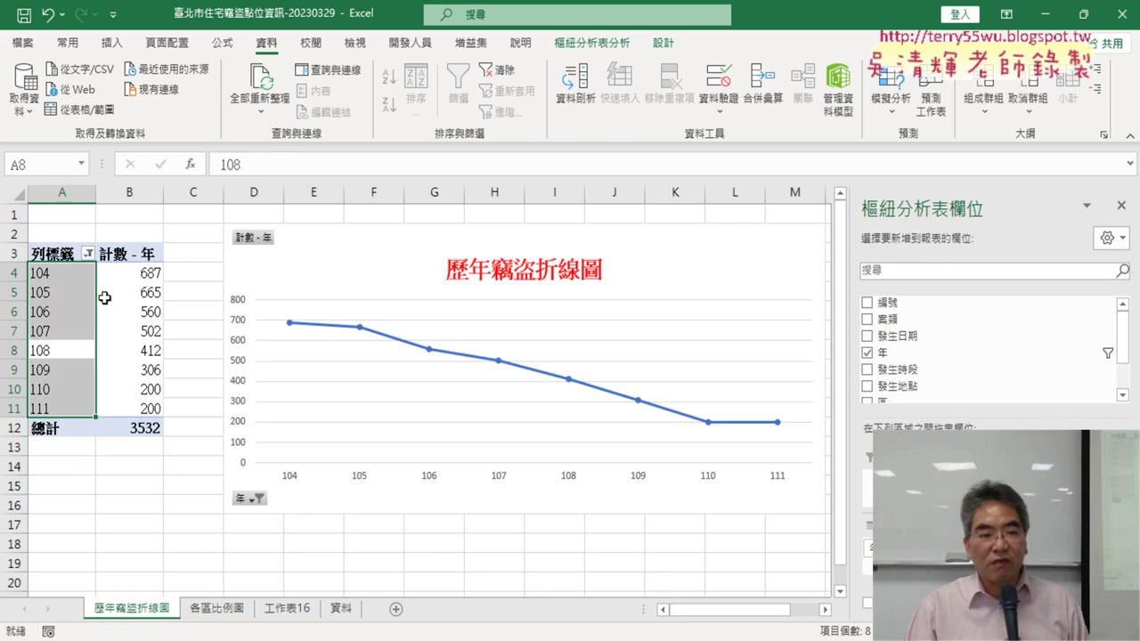
left_click(57, 299)
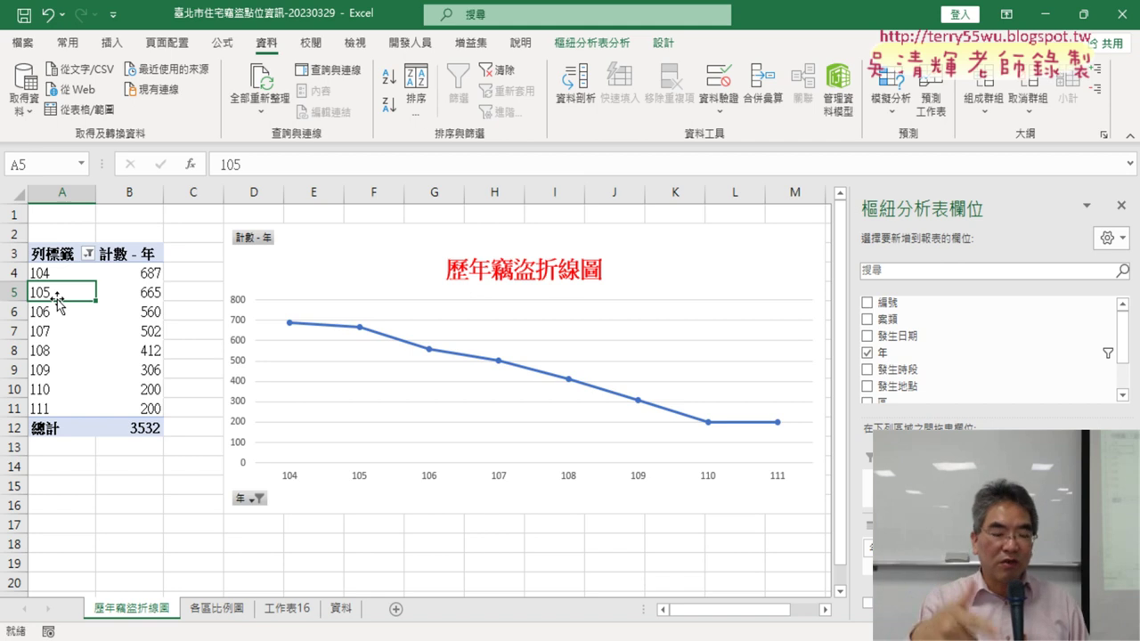
left_click(281, 613)
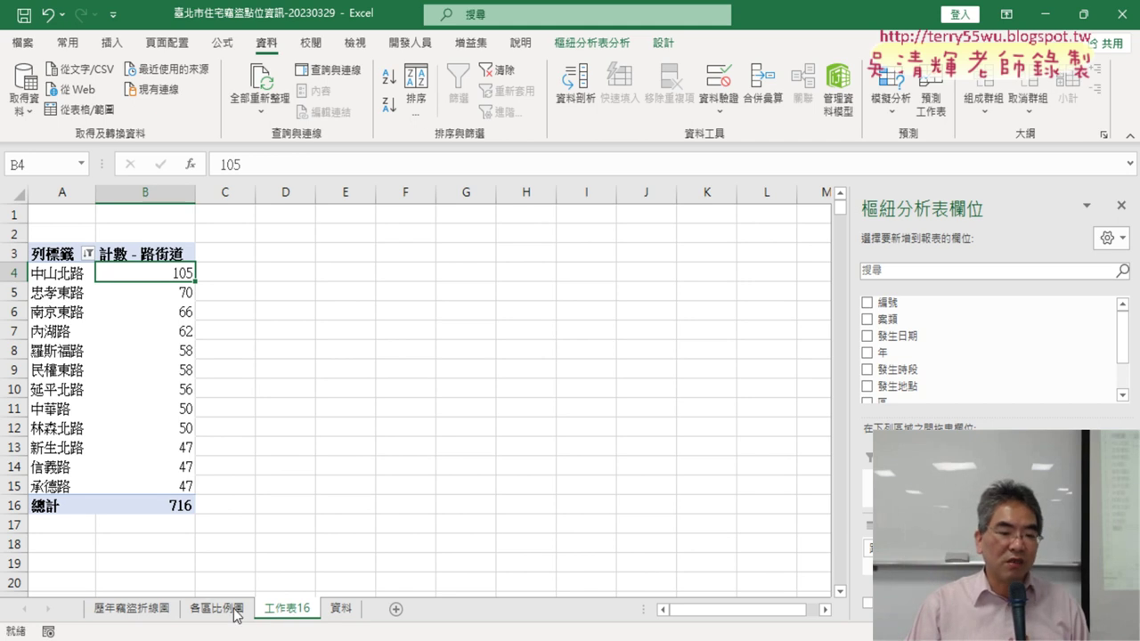
- Group the line chart, pie chart and pivot sheet tabs and delete them together
left_click(150, 615, "shift")
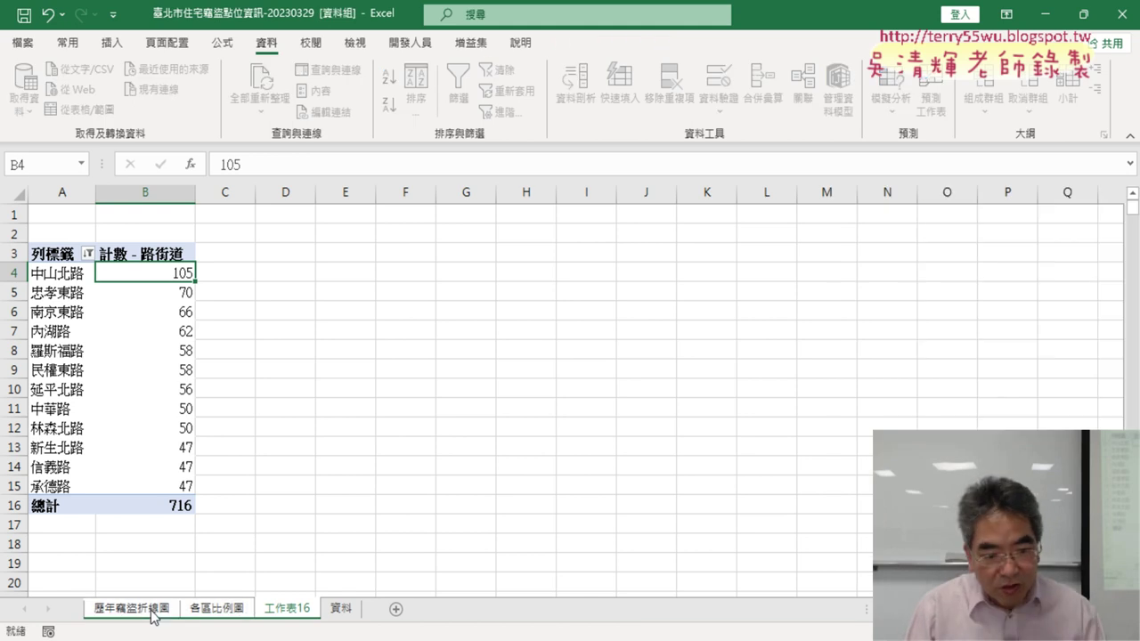
right_click(237, 614)
left_click(327, 382)
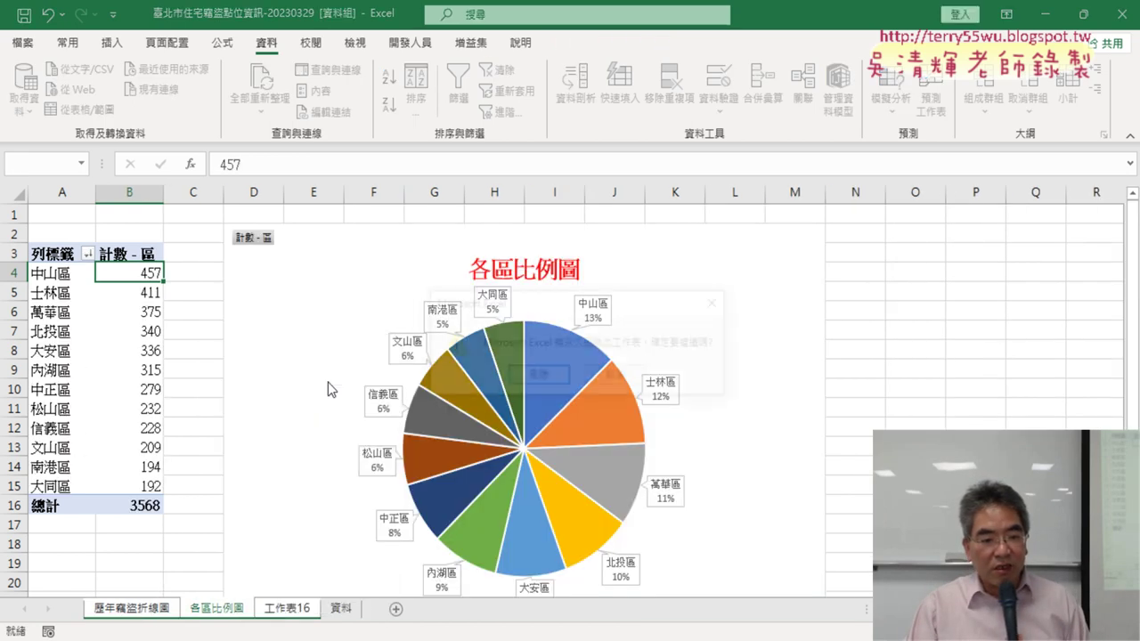
left_click(540, 374)
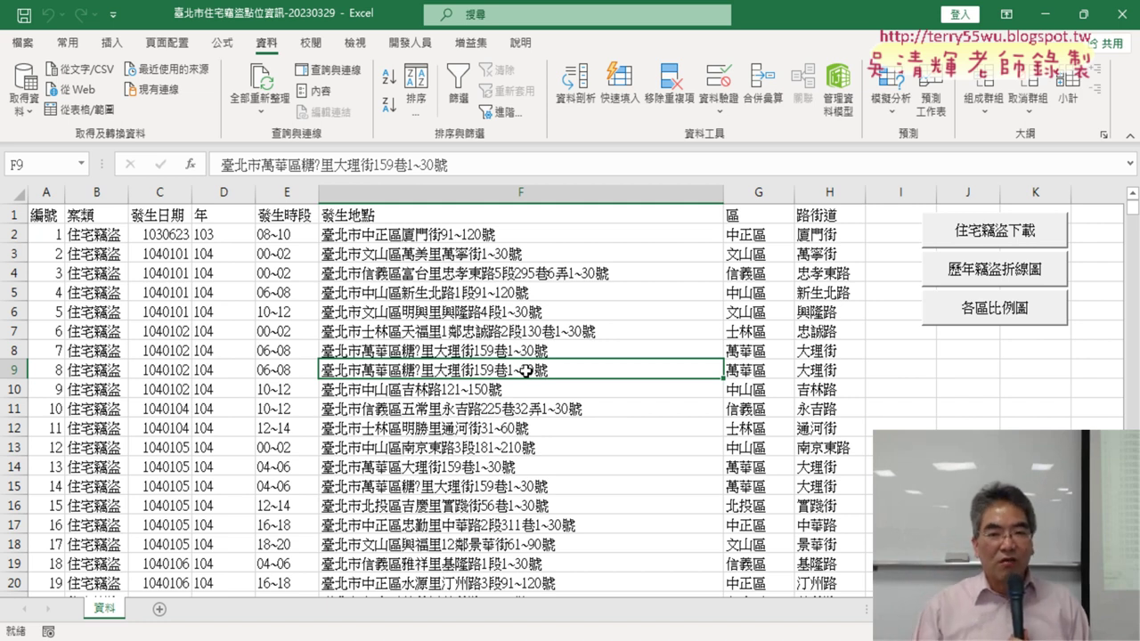
- Start recording a new macro named 樞紐表_路街道
left_click(409, 42)
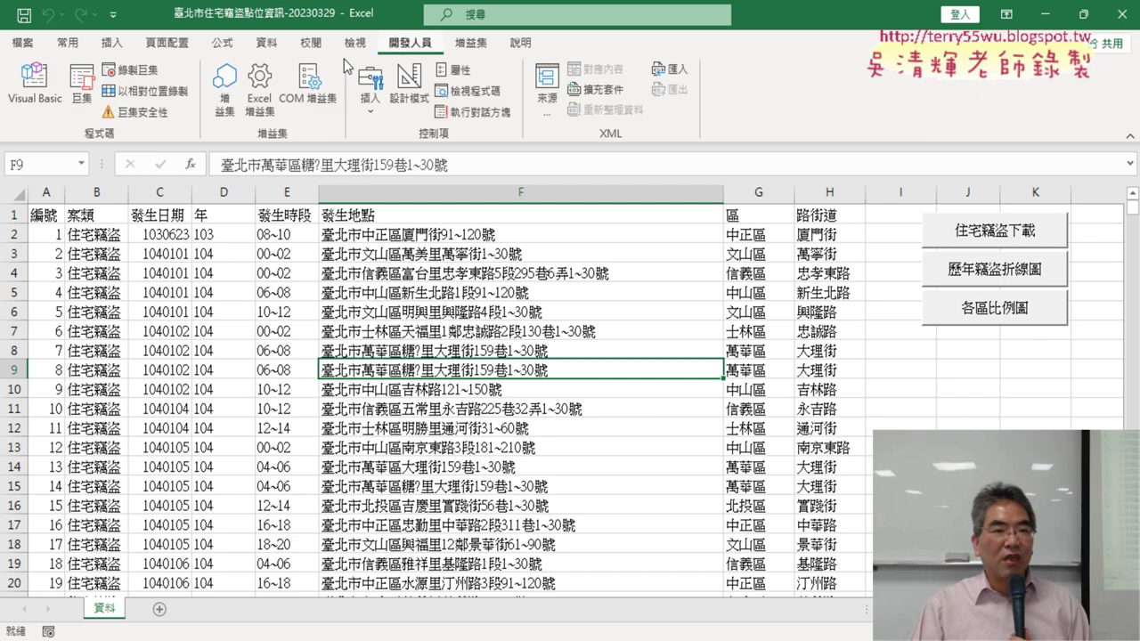
left_click(125, 71)
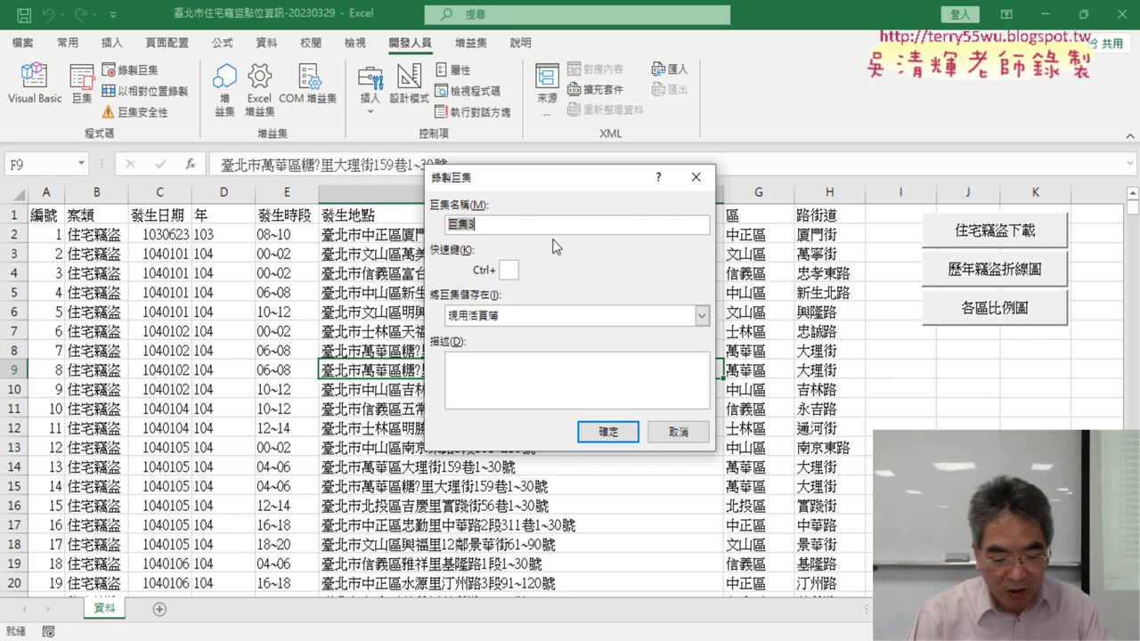
type("/")
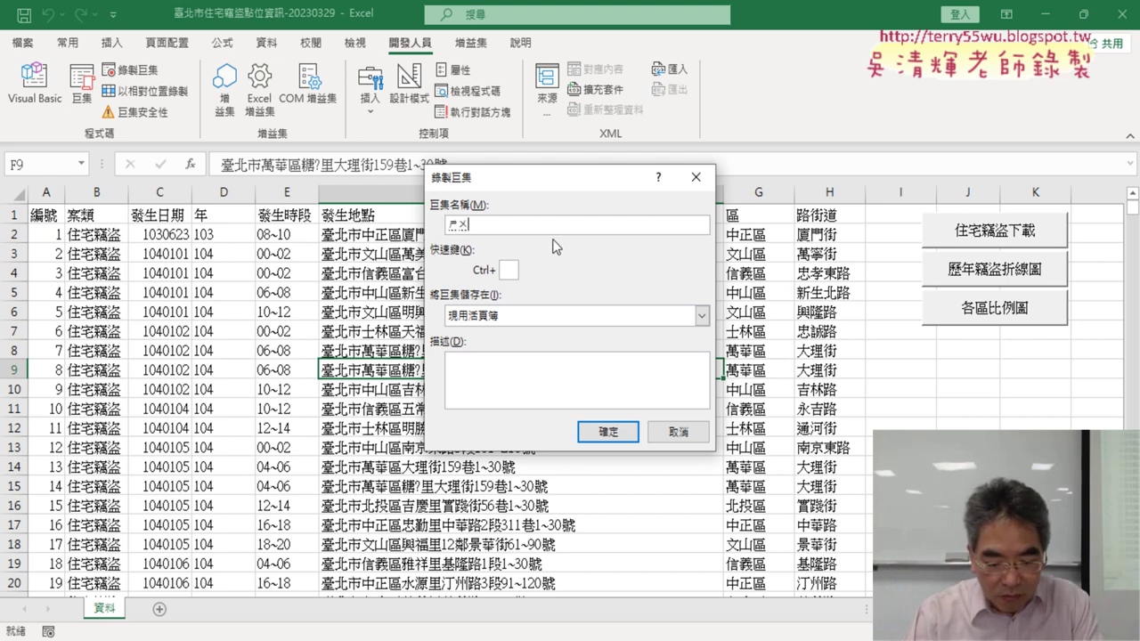
type("標題ㄌ")
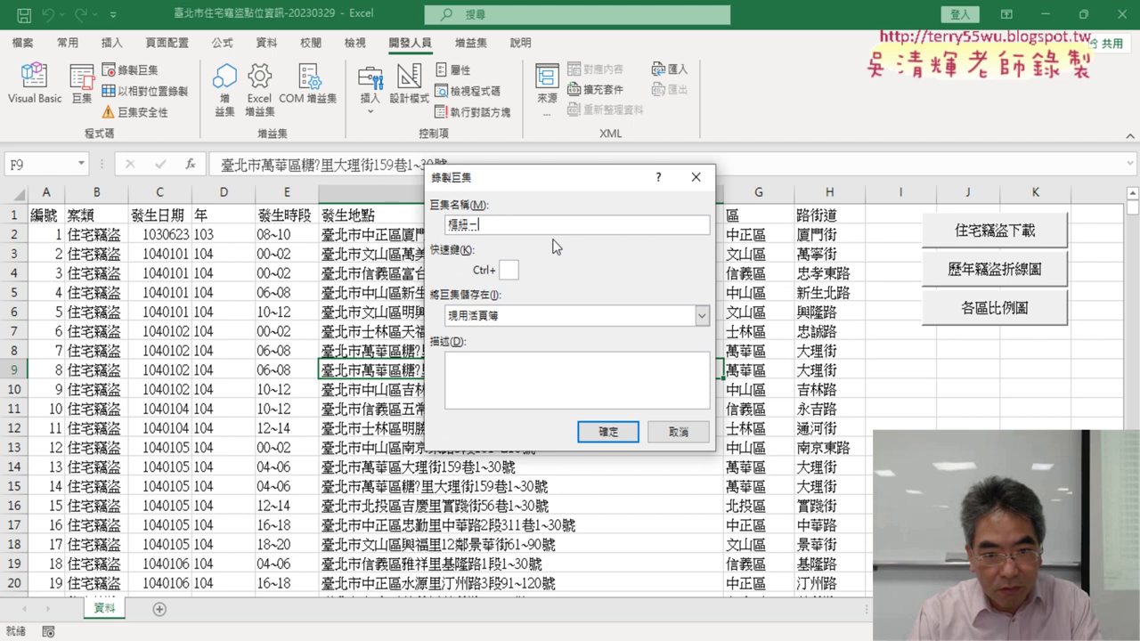
type("表")
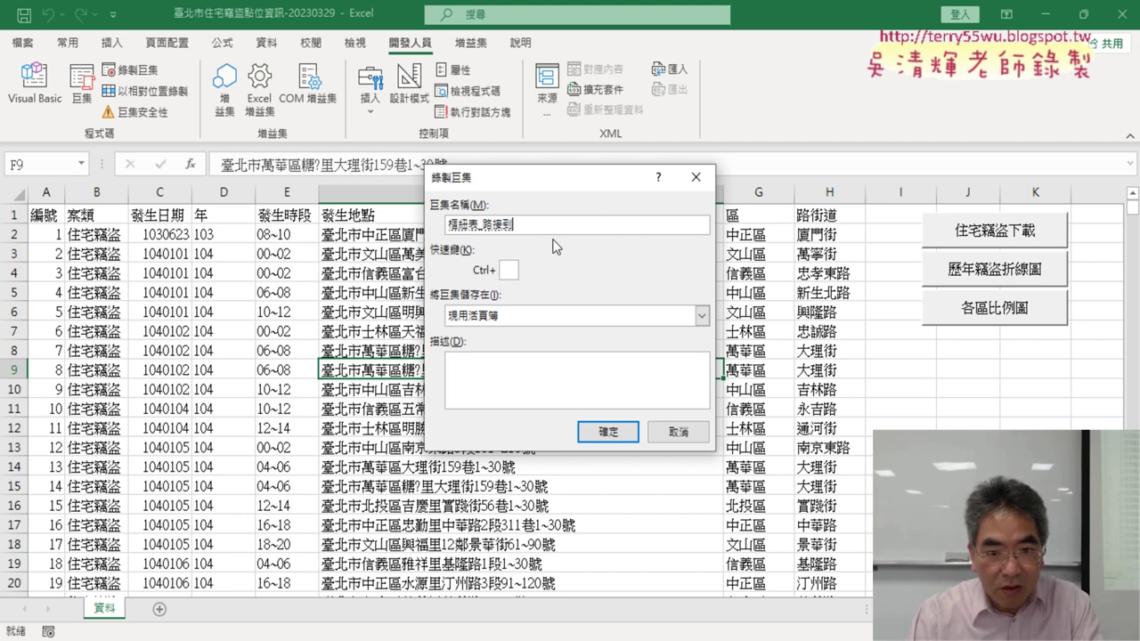
key("Down")
key("Up")
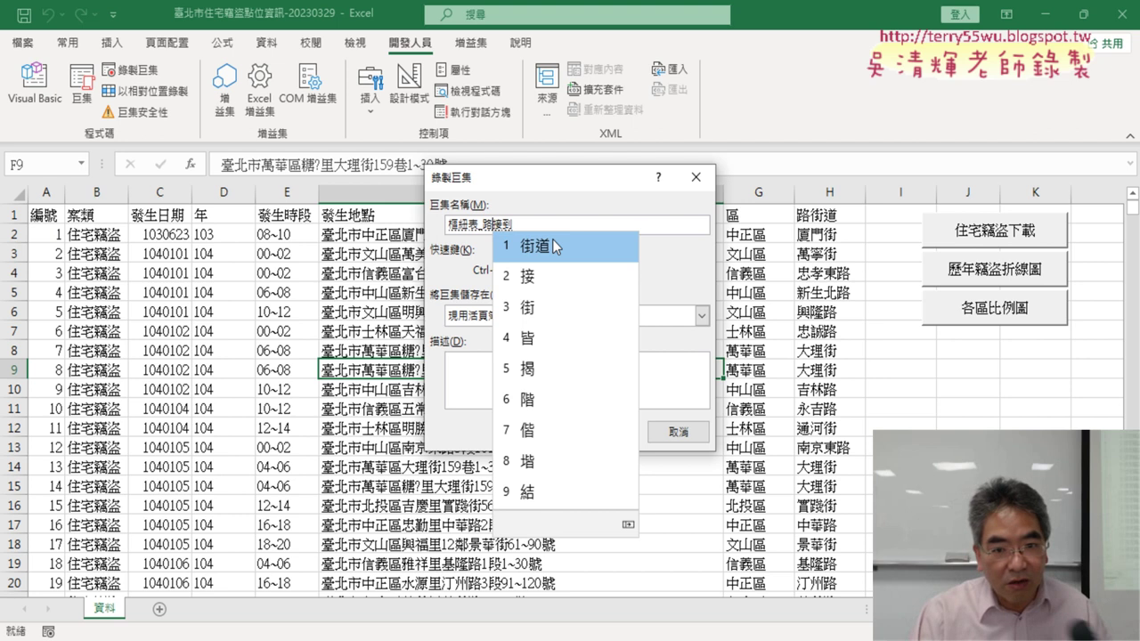
key("Return")
key("Return")
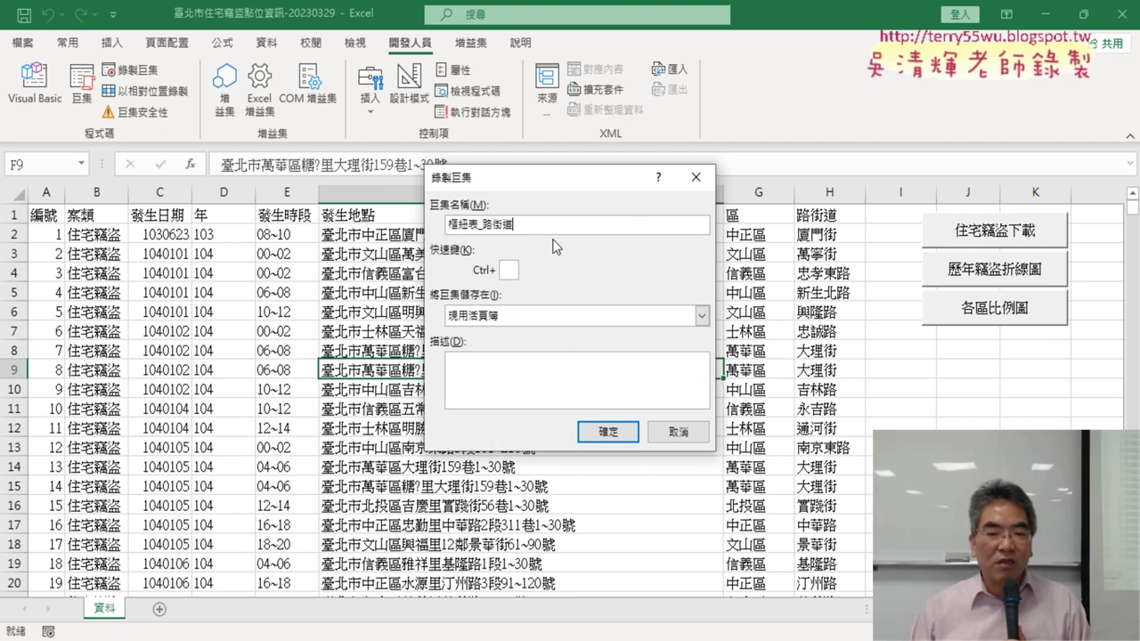
left_click(607, 431)
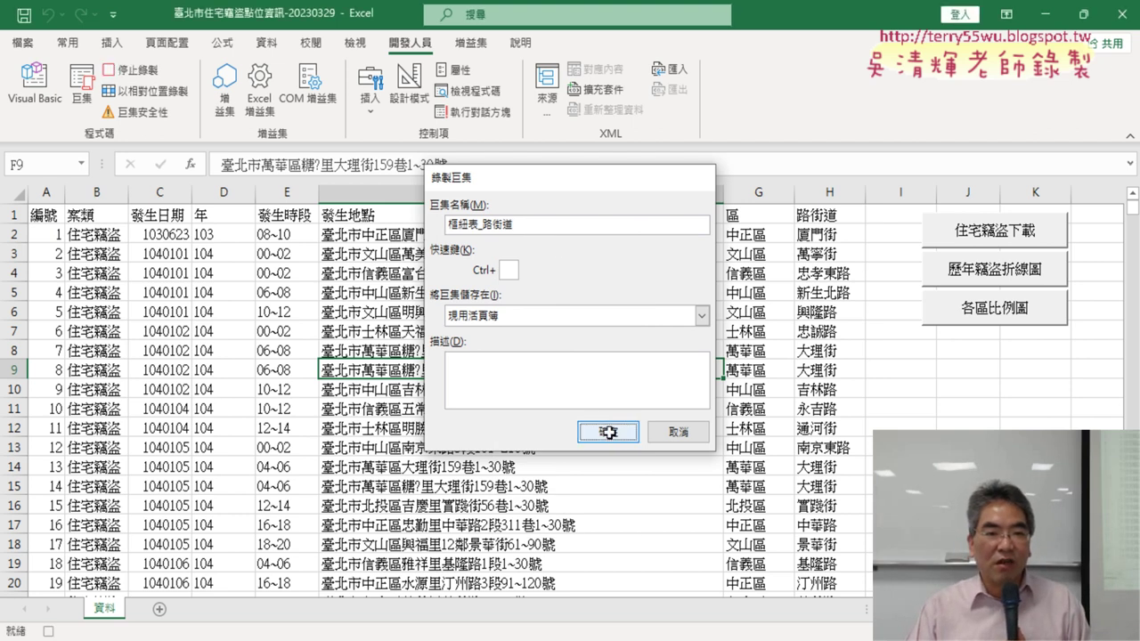
left_click(111, 43)
- Create the pivot table on a new sheet with 路街道 as rows and its count
left_click(40, 84)
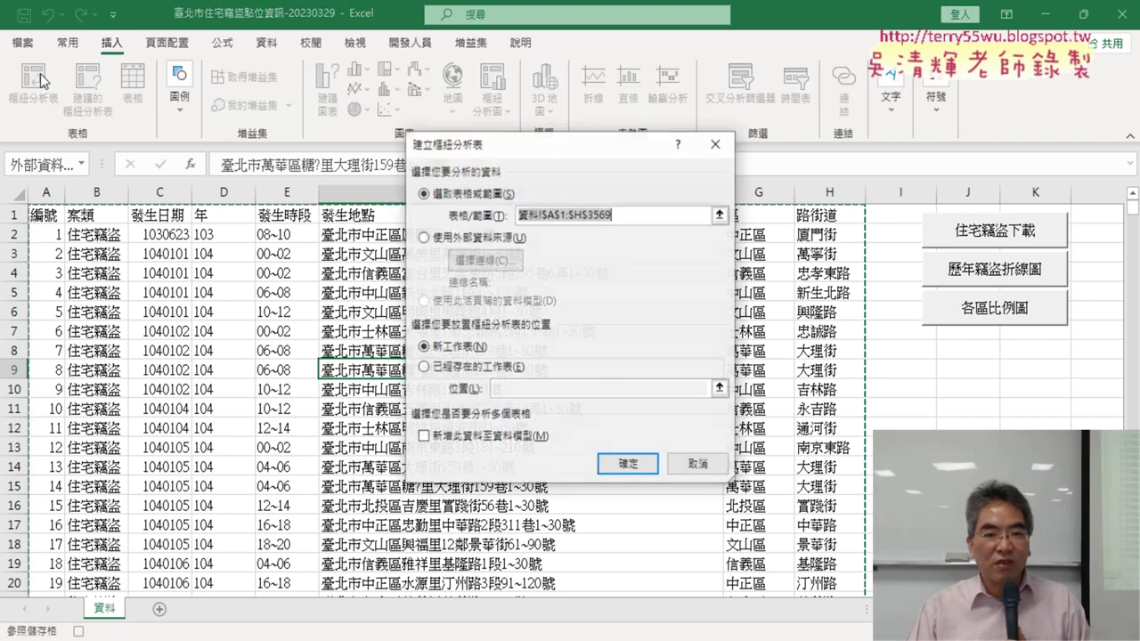
left_click(628, 464)
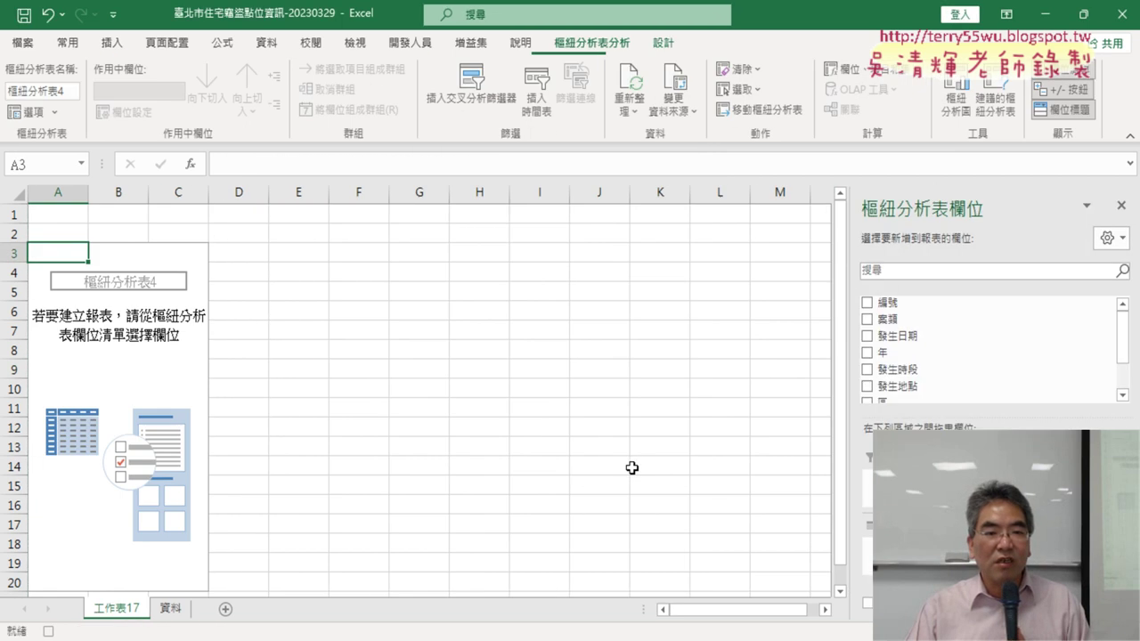
scroll(978, 384, "down", 1)
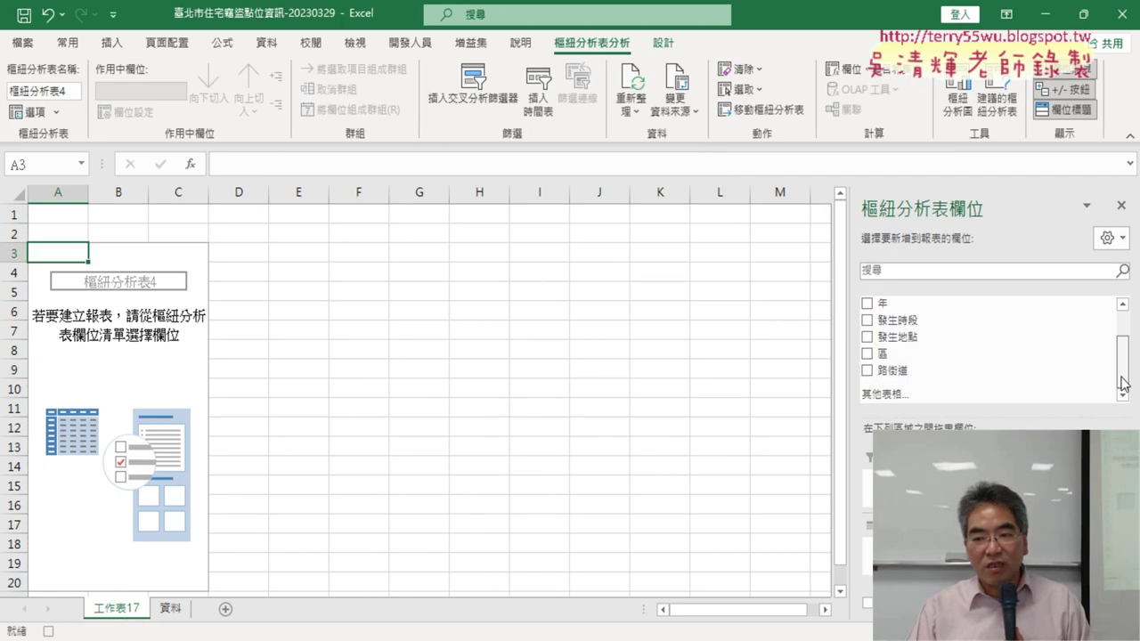
left_click(866, 371)
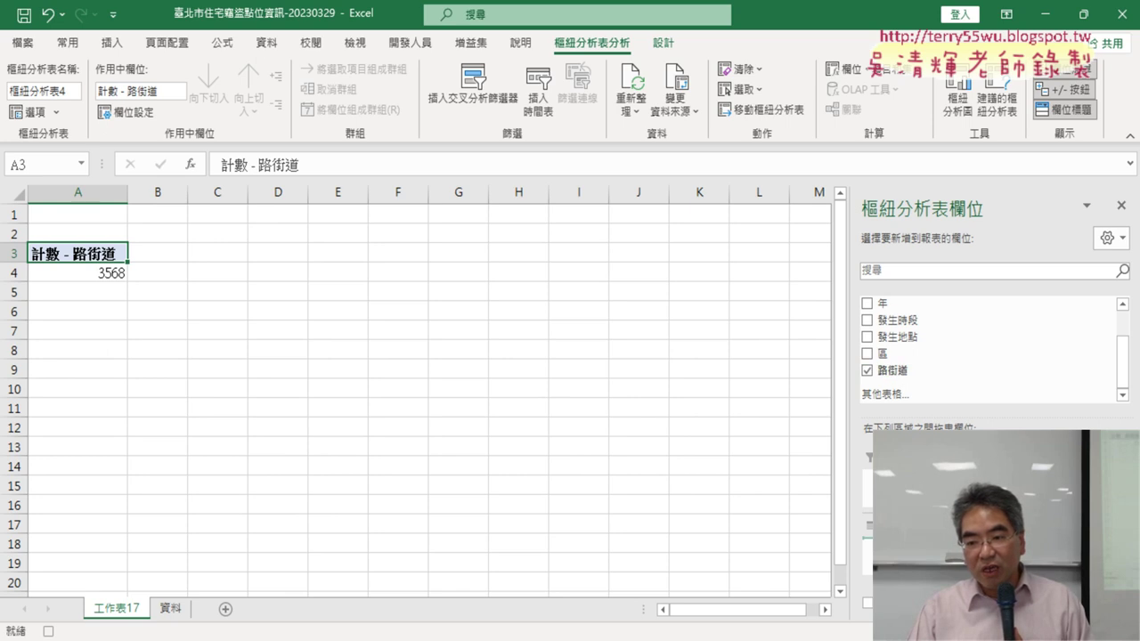
left_click_drag(902, 372, 909, 552)
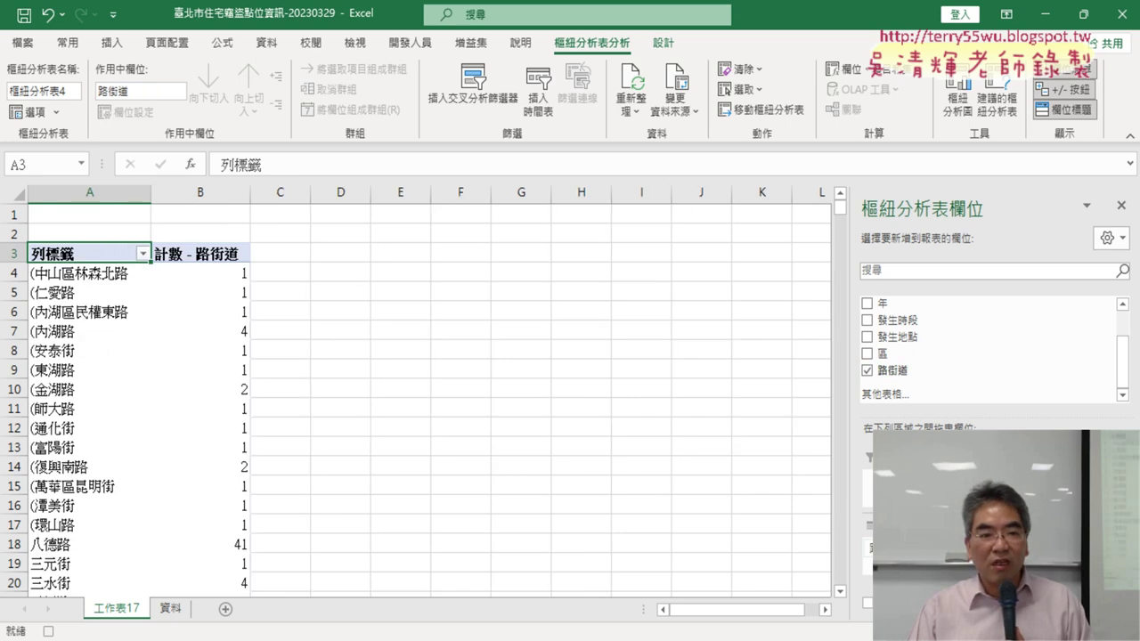
- Sort counts descending, filter to the top 10 streets (total 716), then stop recording
left_click(218, 272)
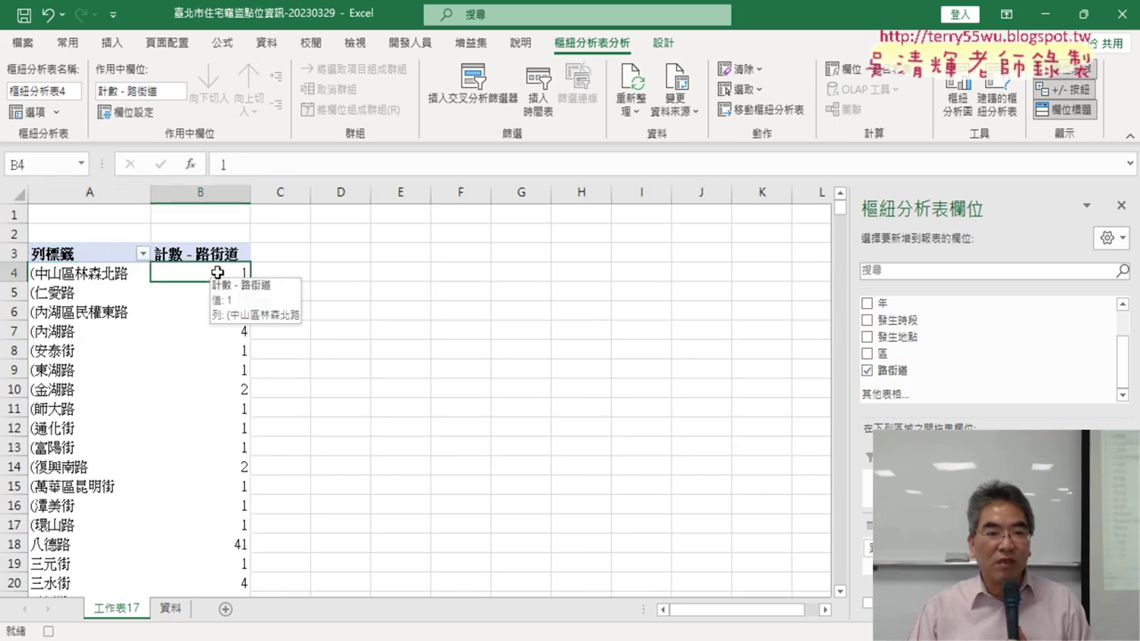
left_click(266, 43)
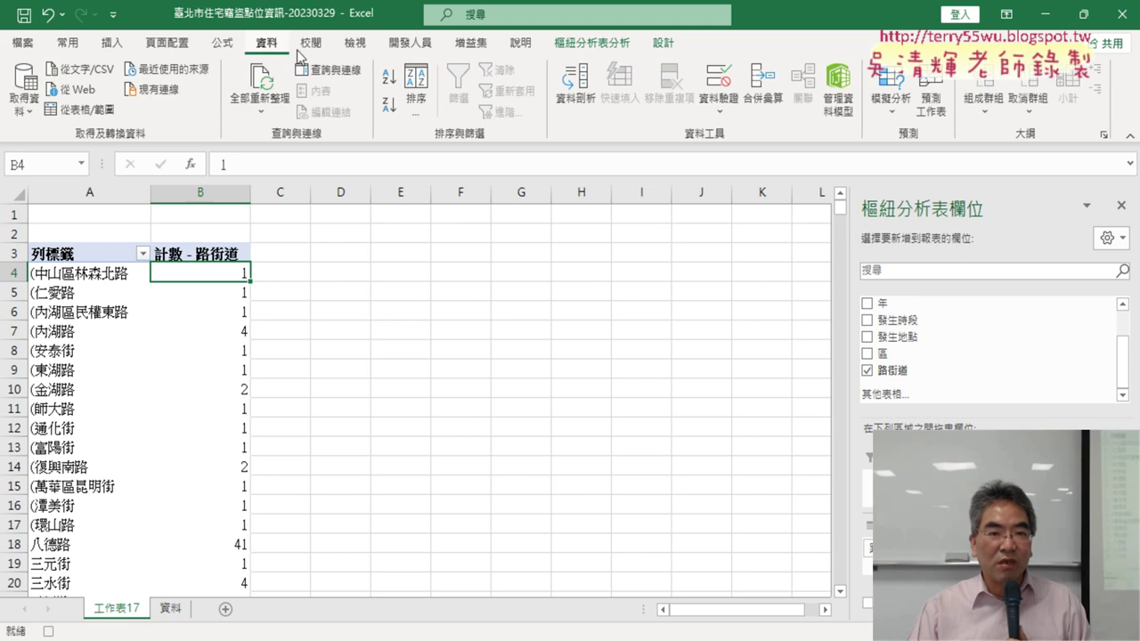
left_click(390, 106)
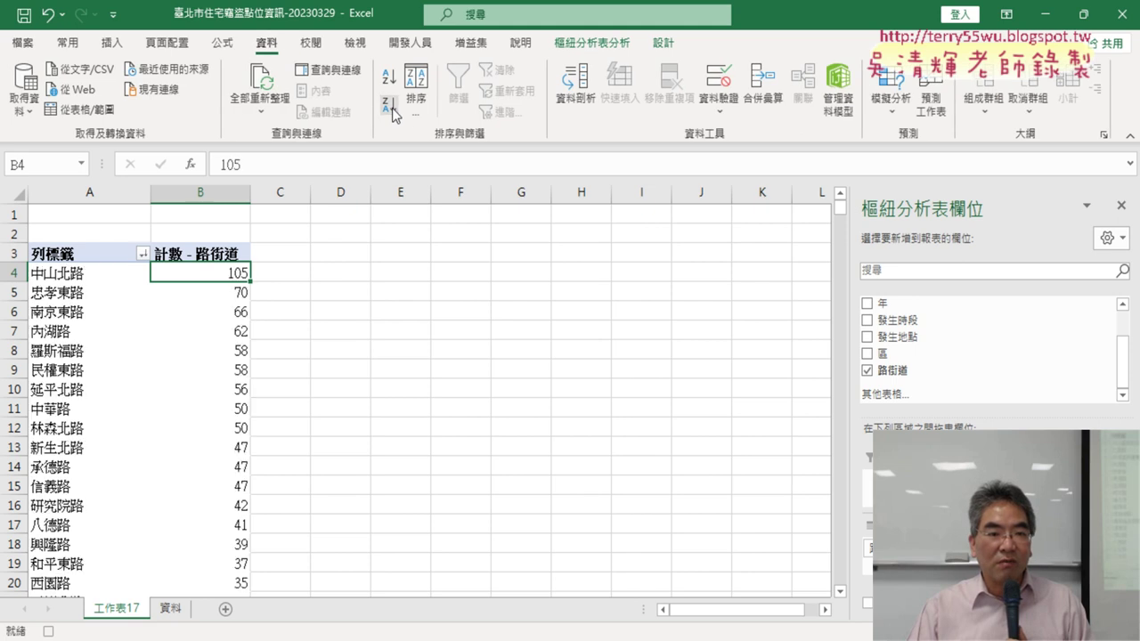
left_click(143, 253)
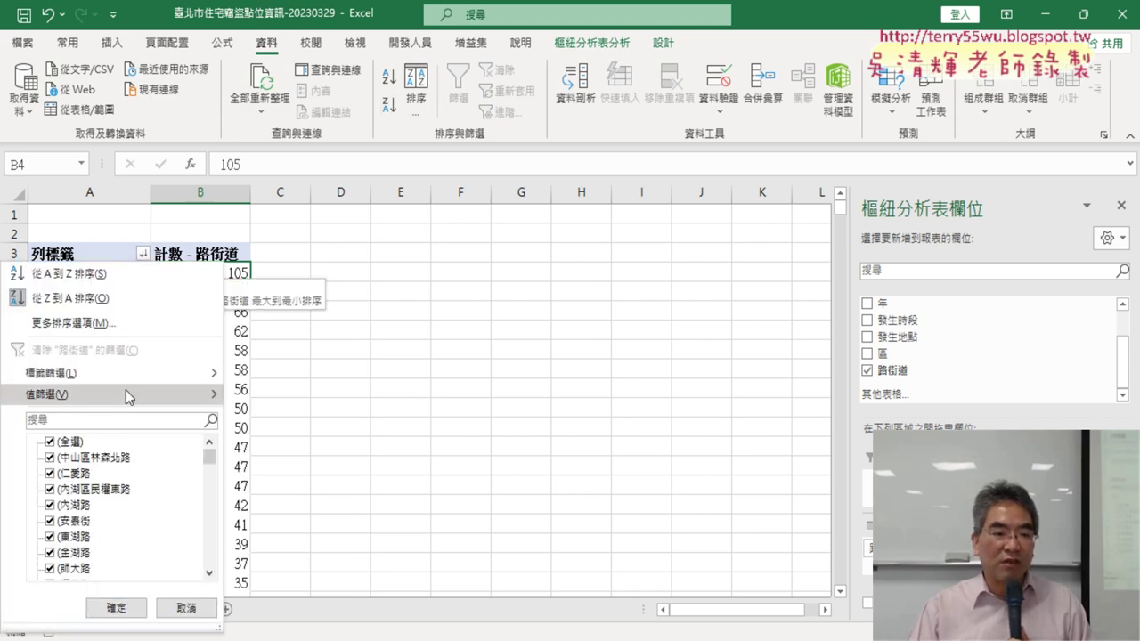
mouse_move(125, 392)
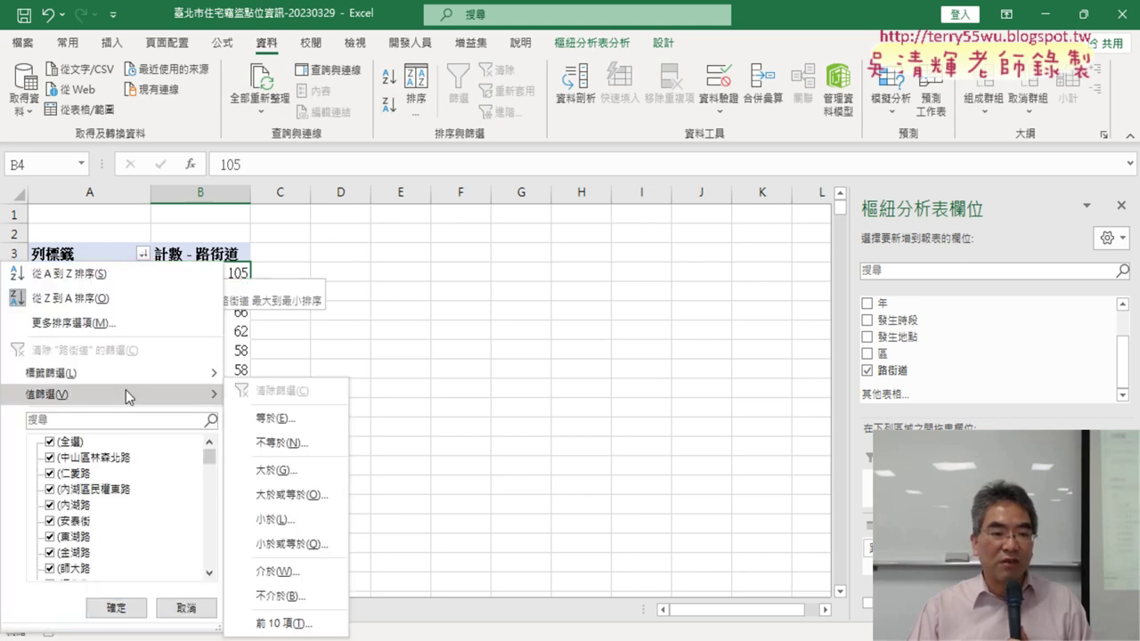
left_click(291, 625)
left_click(671, 344)
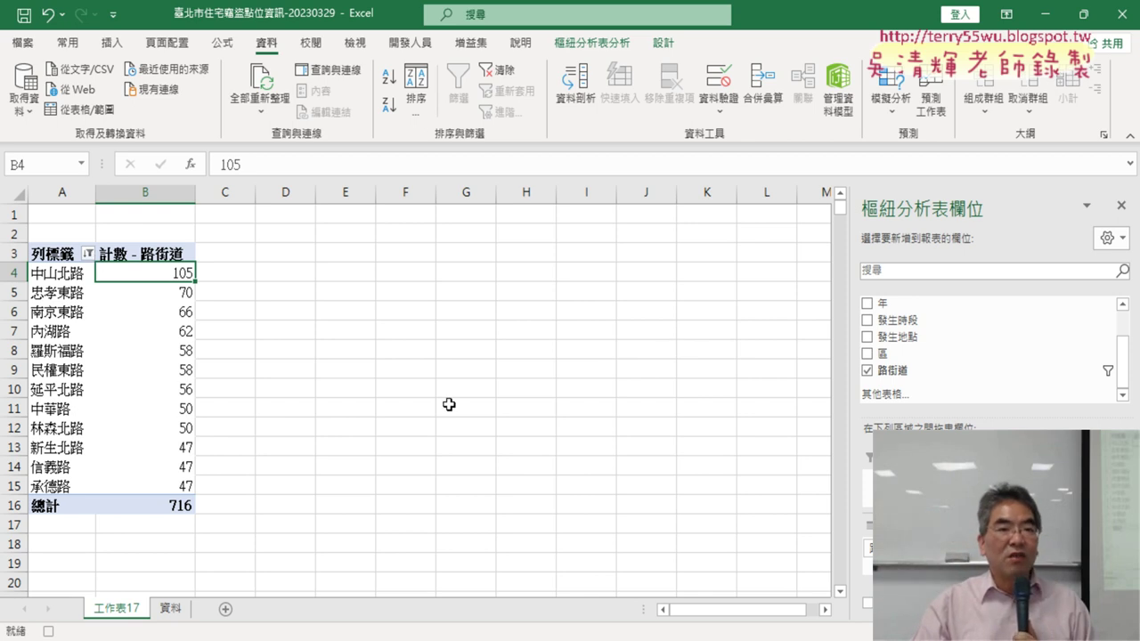
left_click(421, 46)
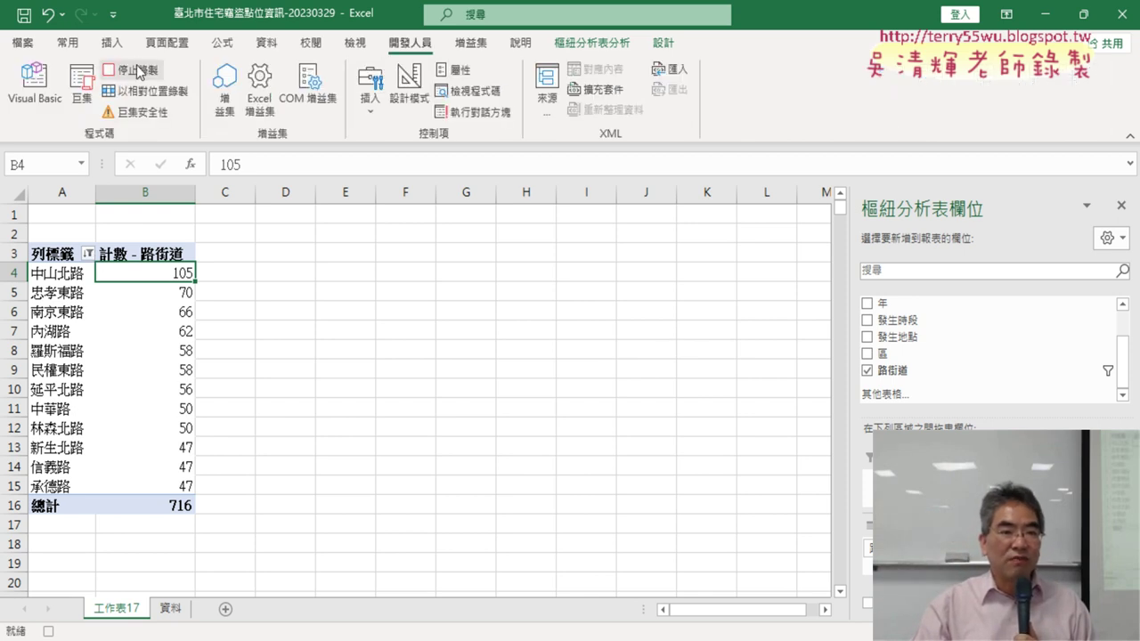
left_click(99, 93)
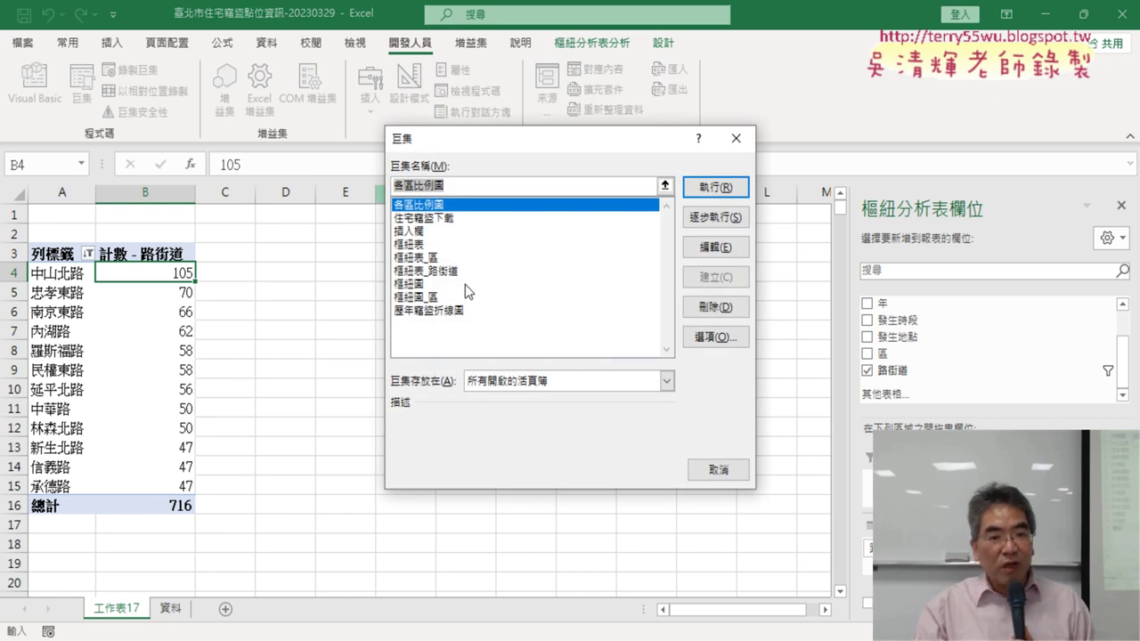
- Open the 樞紐表_路街道 macro code and replace its old comment lines with '1
left_click(441, 273)
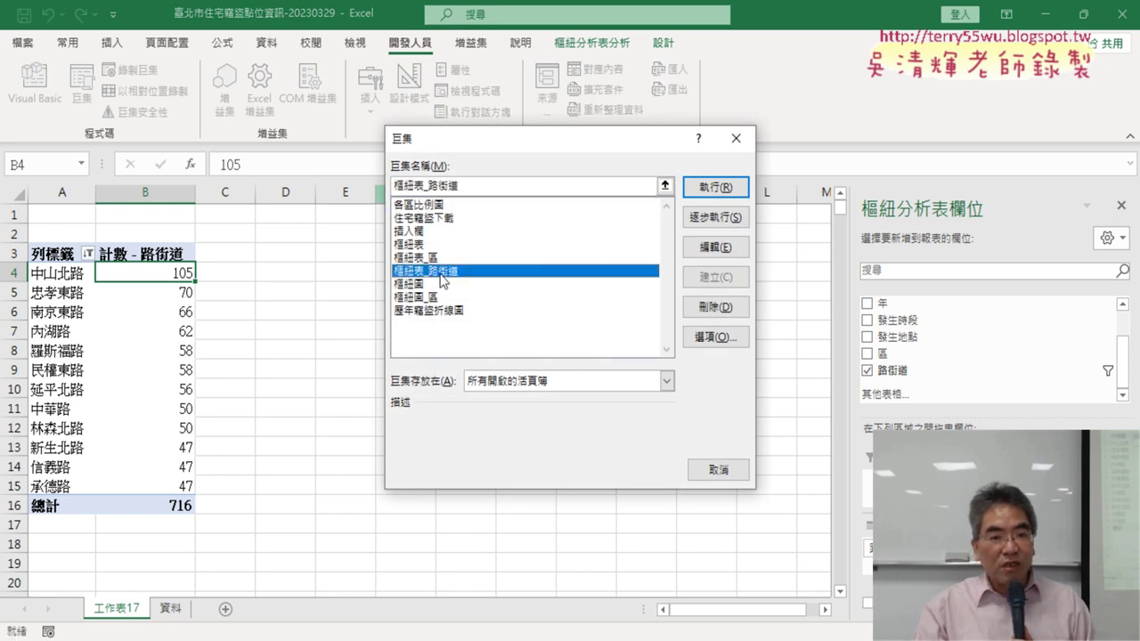
left_click(715, 246)
left_click_drag(228, 234, 217, 175)
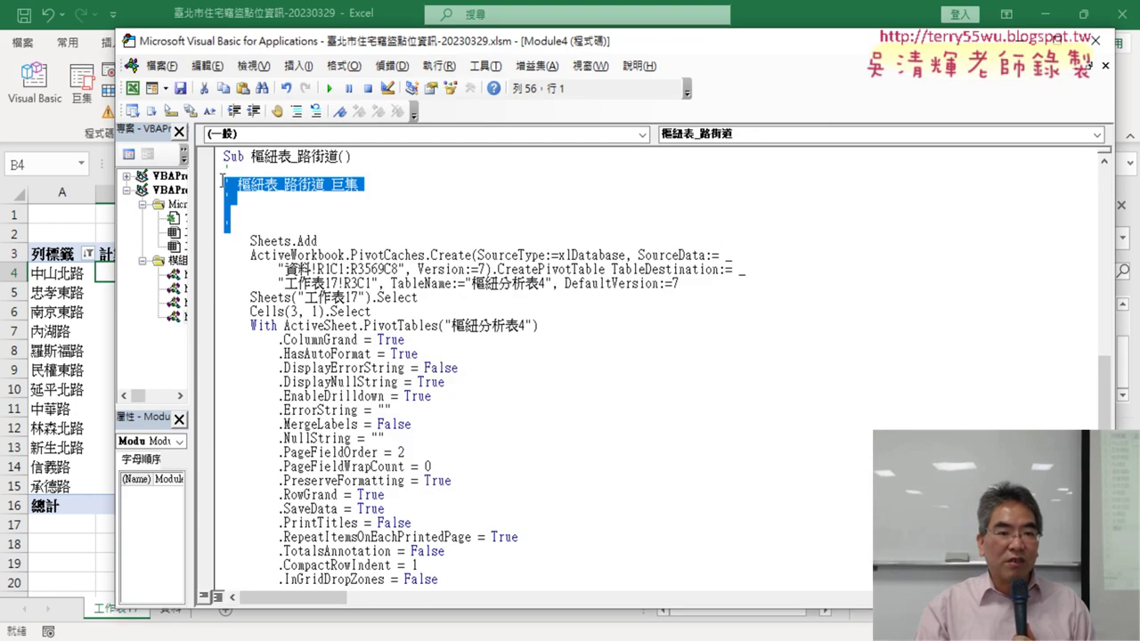
key("Delete")
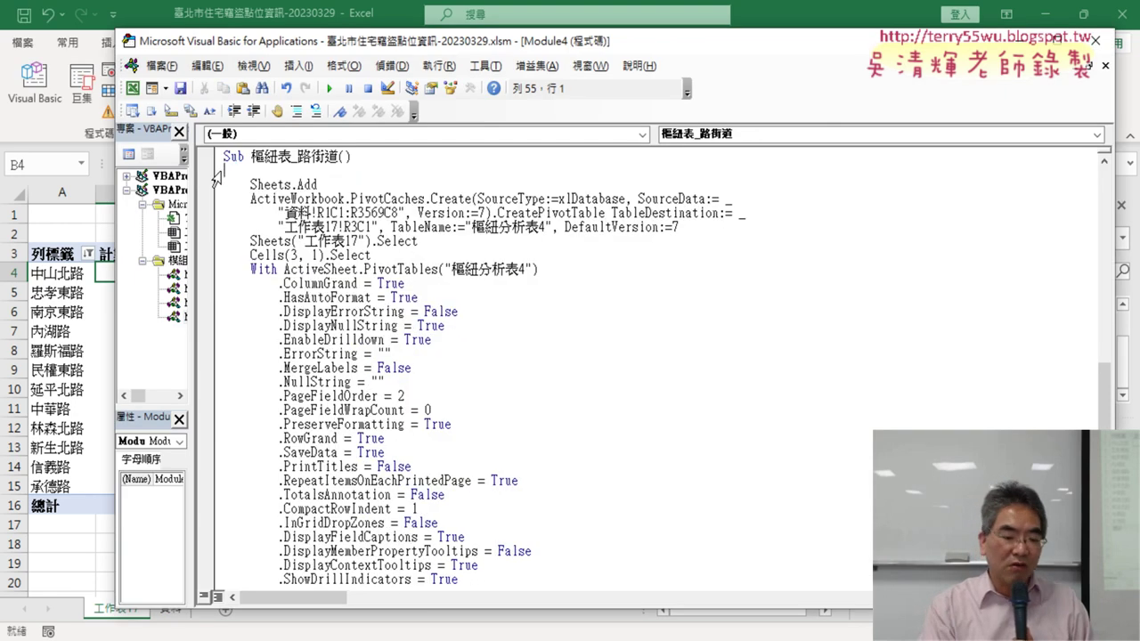
key("Tab")
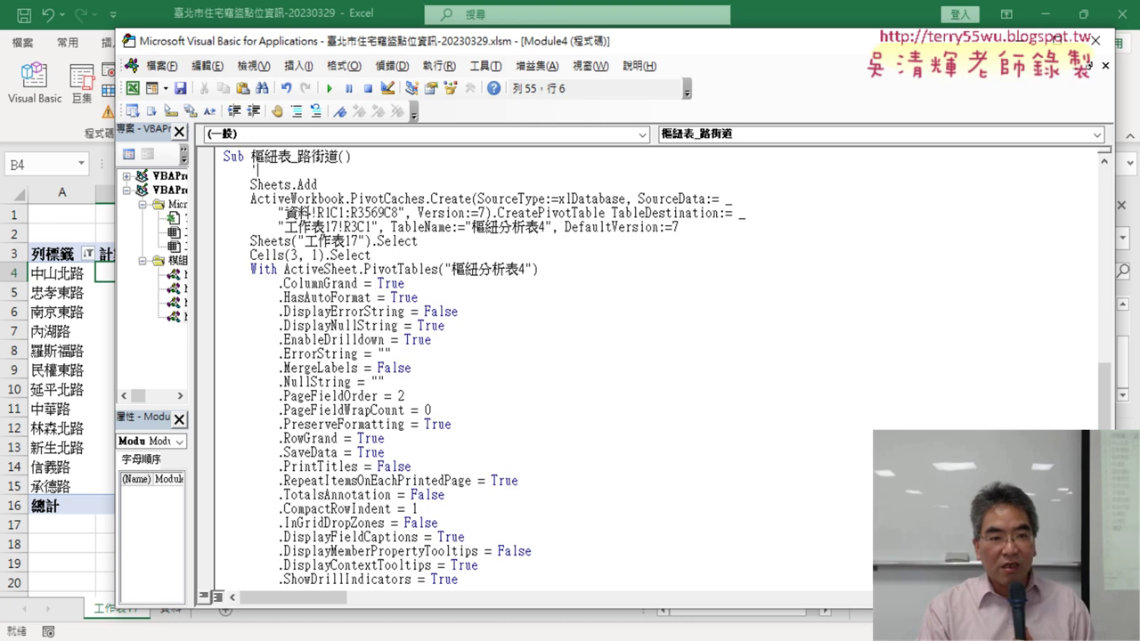
type("1.")
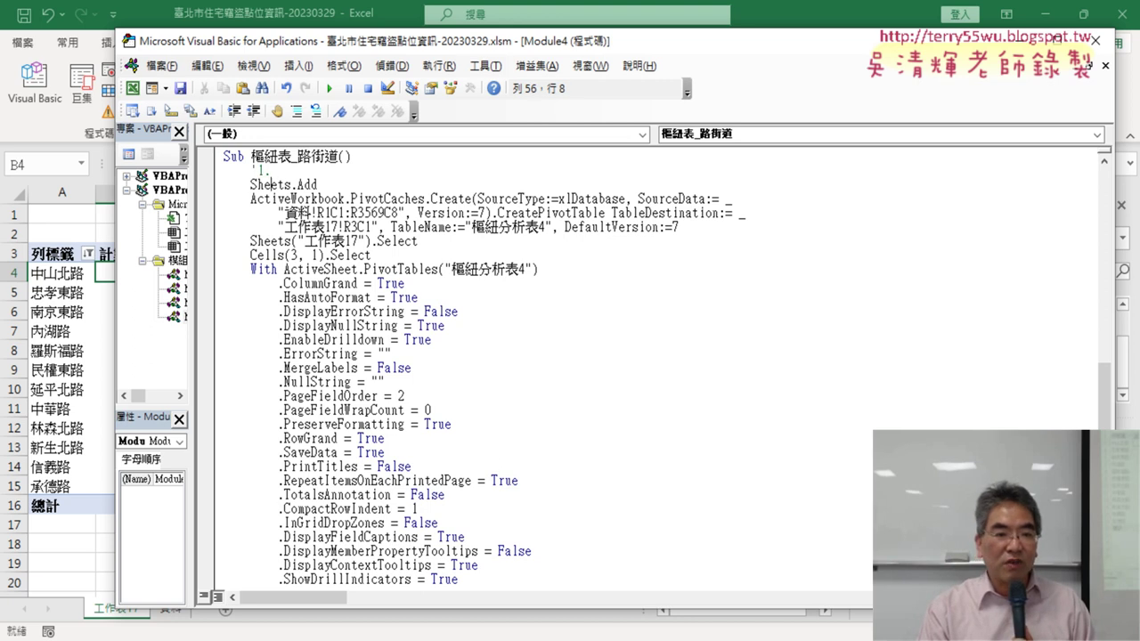
- Trim the TableDestination from "工作表17!R3C1" to "R3C1"
key("Down")
key("Down")
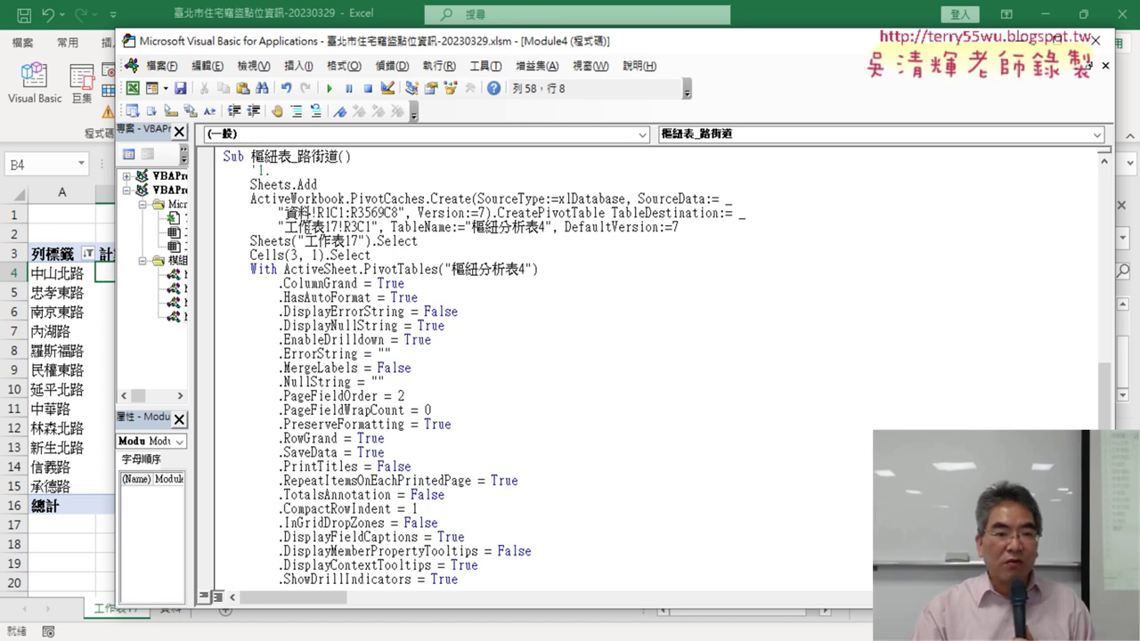
left_click_drag(283, 227, 345, 227)
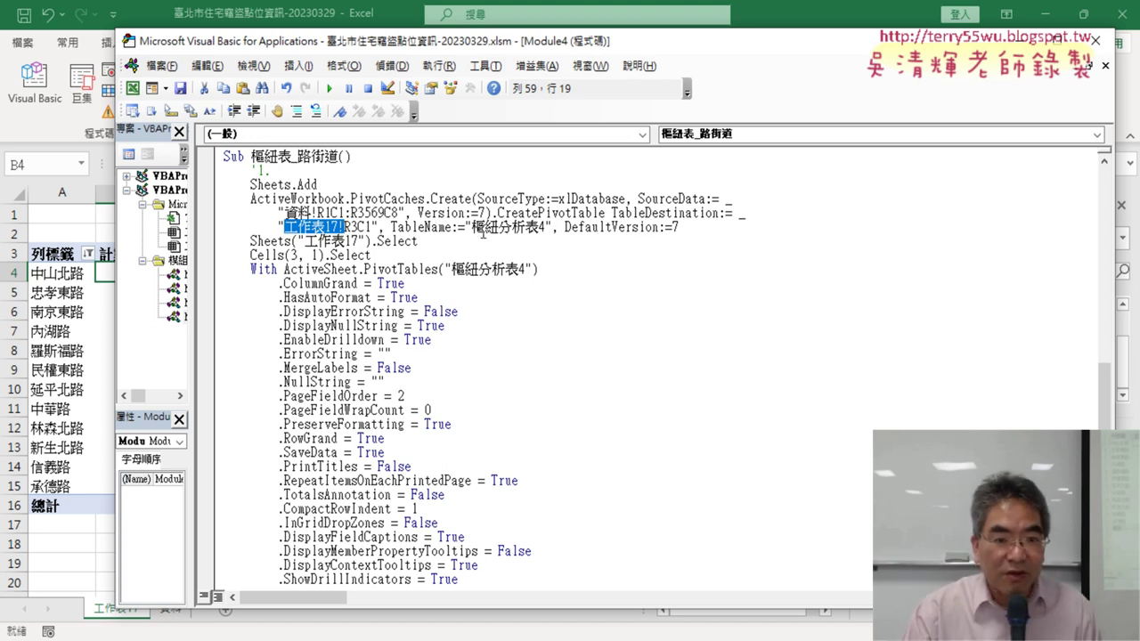
key("Delete")
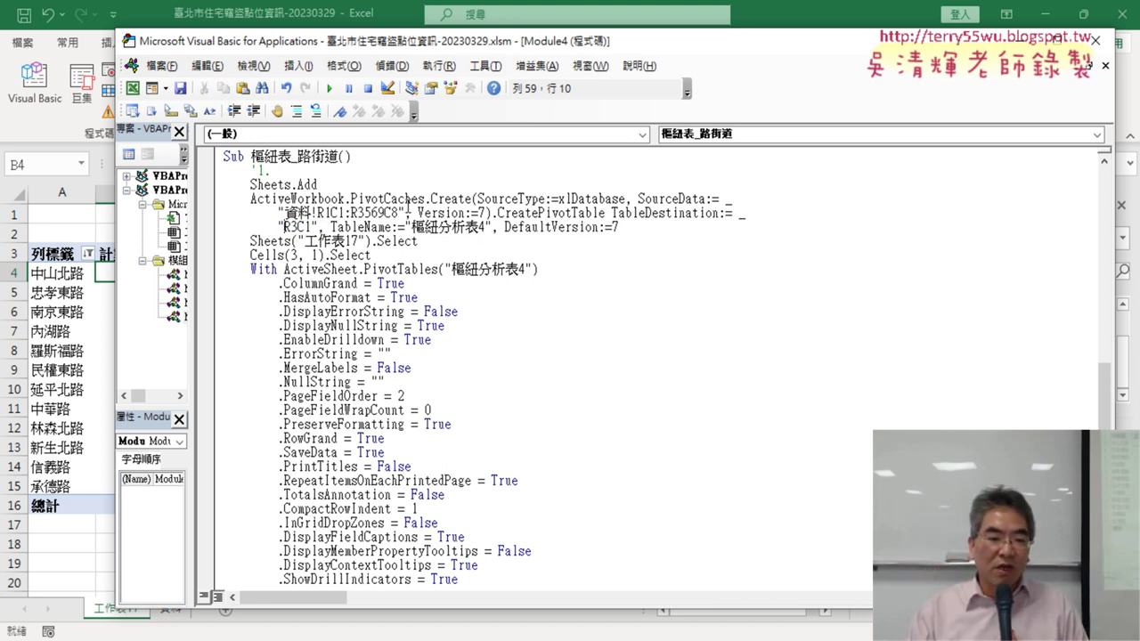
- Delete the ", Version:=7" and ", DefaultVersion:=7" arguments from the PivotCaches.Create line
left_click_drag(263, 607, 262, 567)
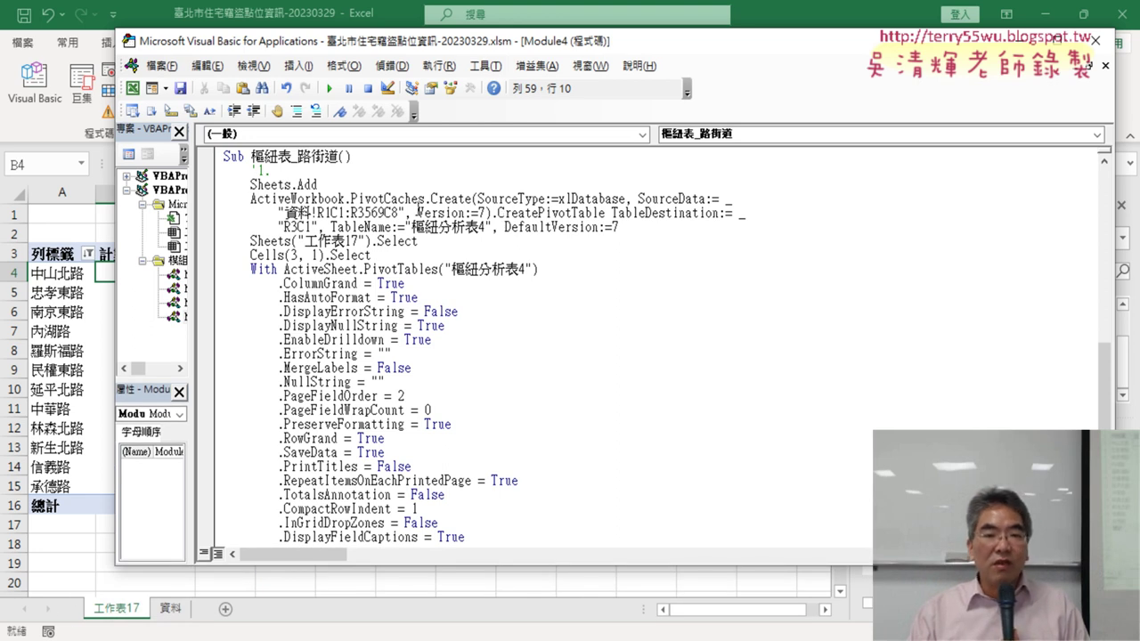
left_click_drag(405, 215, 489, 215)
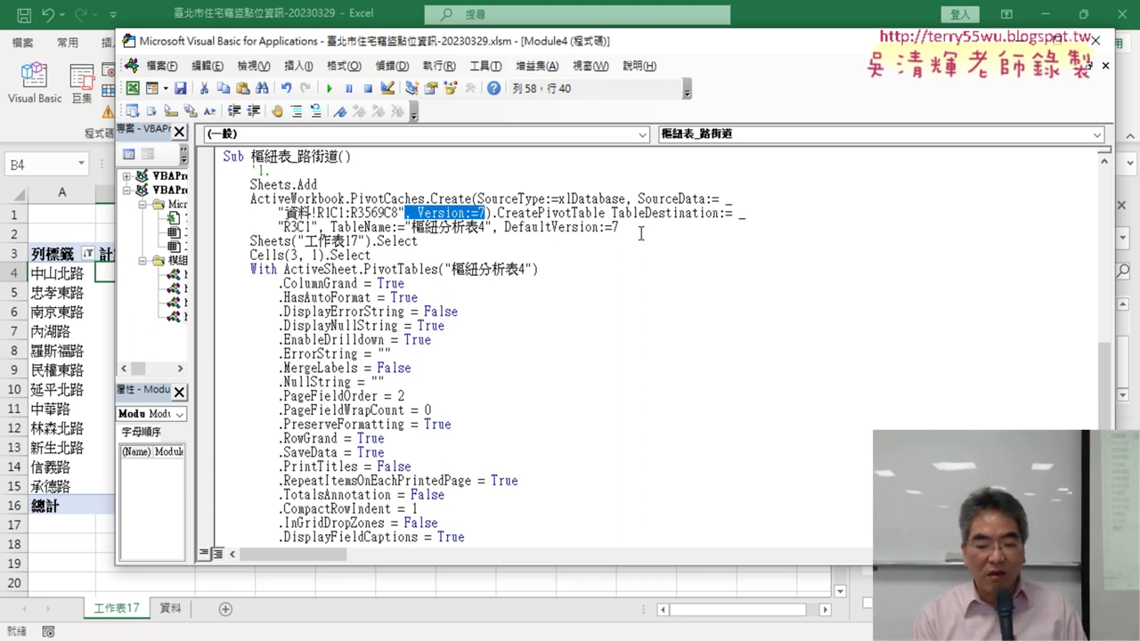
key("Delete")
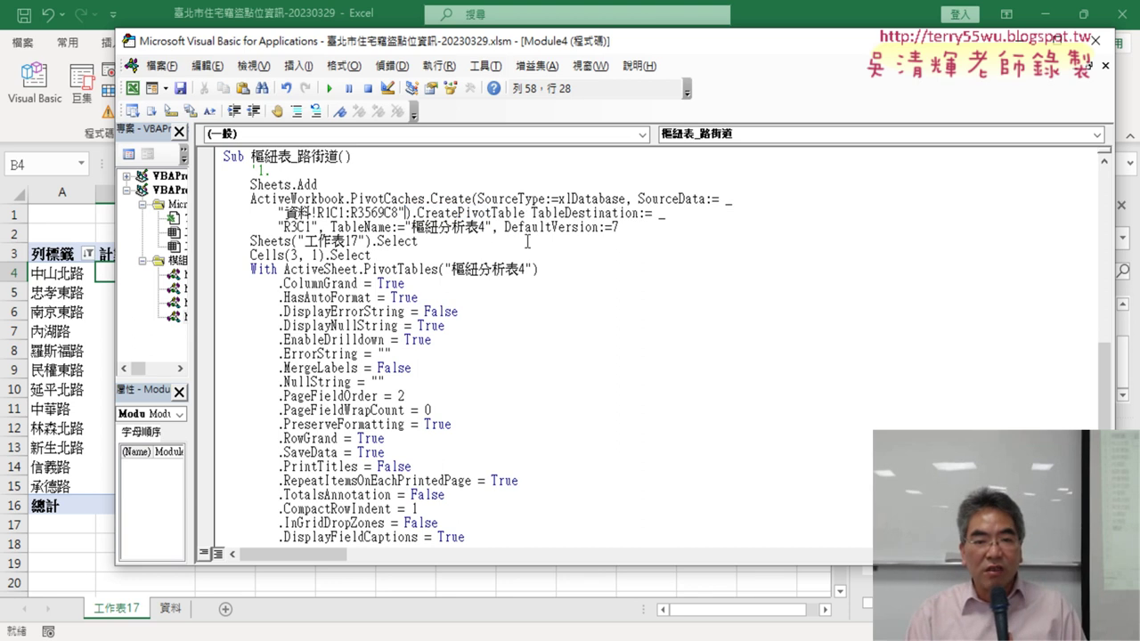
left_click_drag(491, 227, 618, 228)
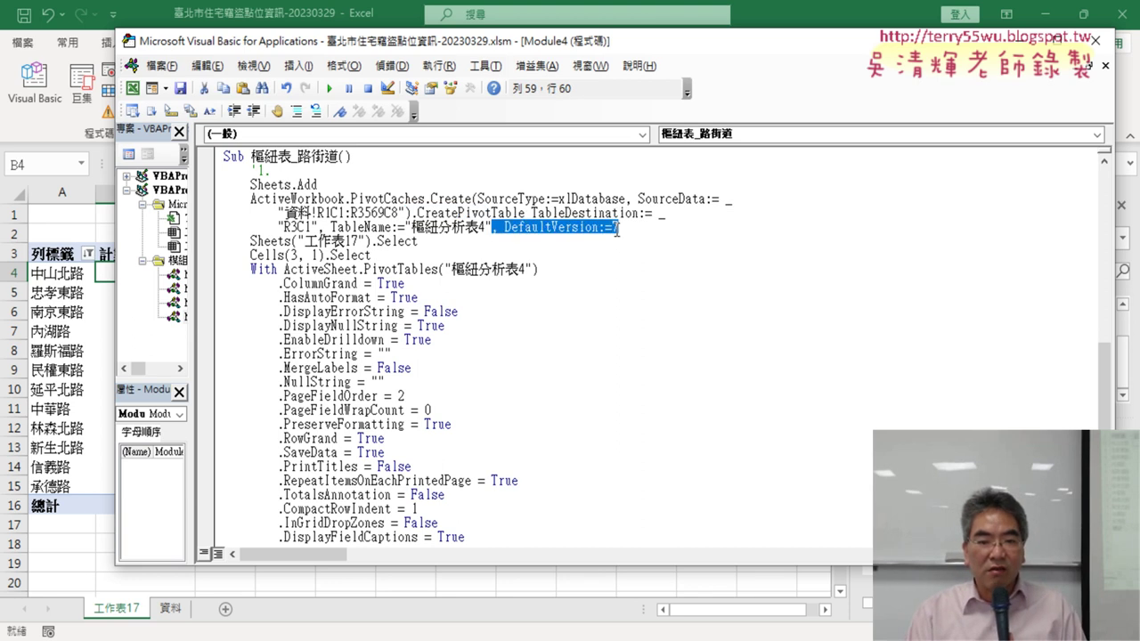
key("Delete")
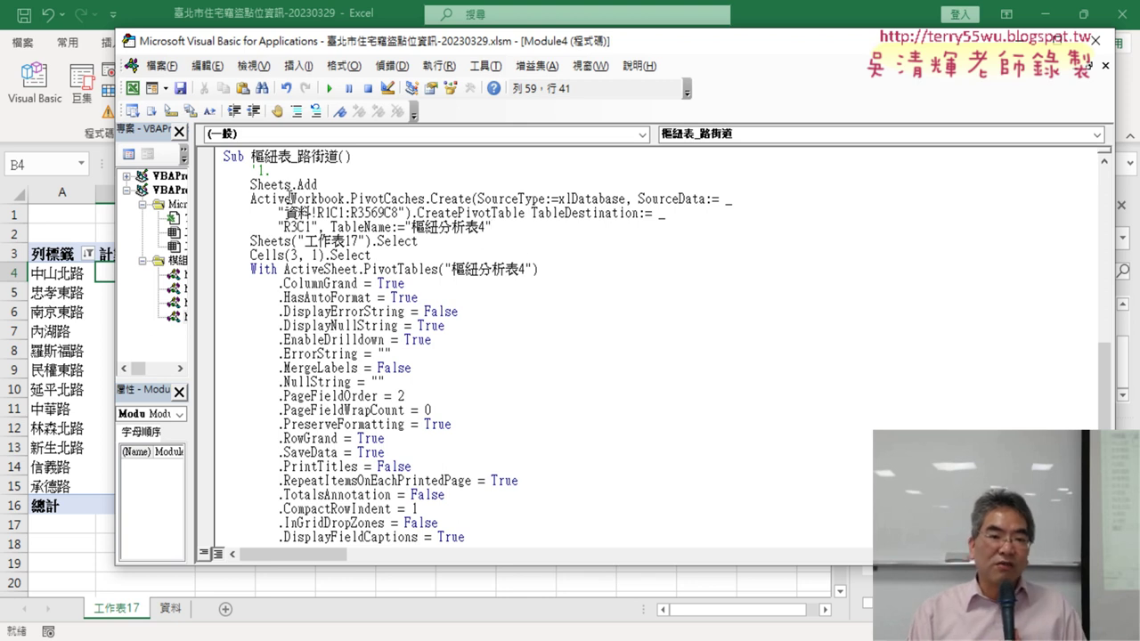
left_click_drag(272, 198, 408, 199)
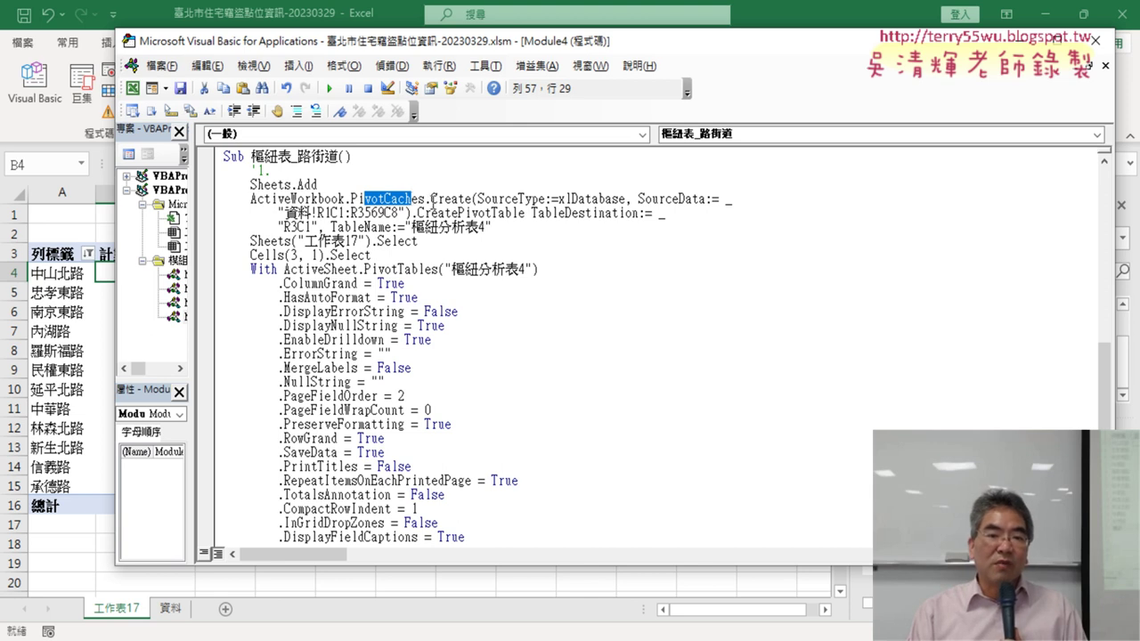
left_click_drag(426, 198, 470, 199)
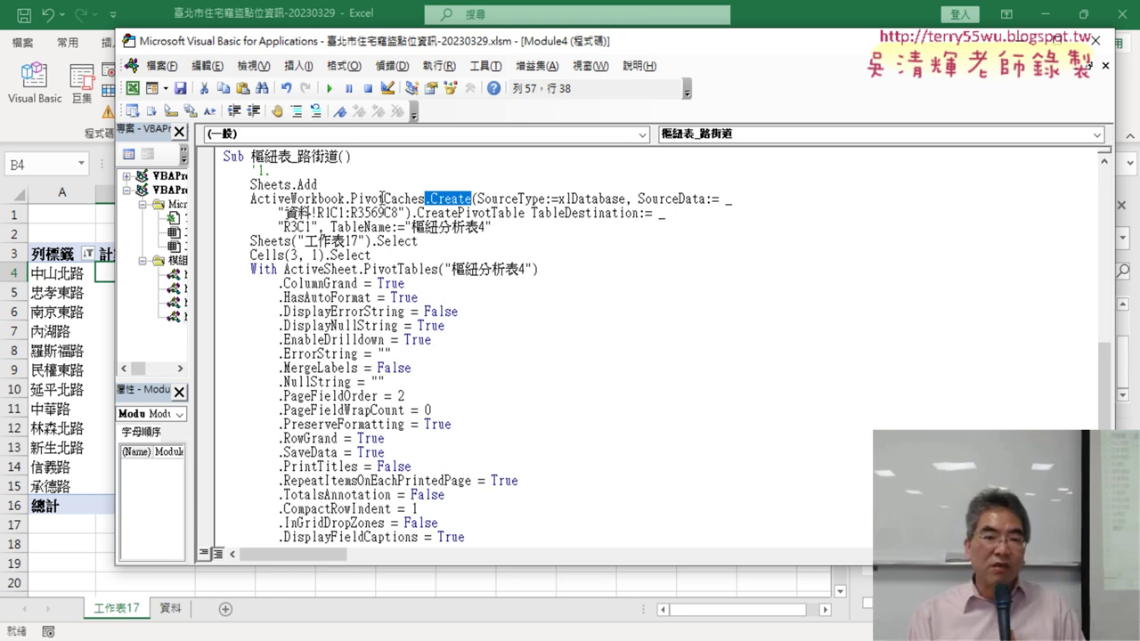
left_click_drag(370, 200, 407, 199)
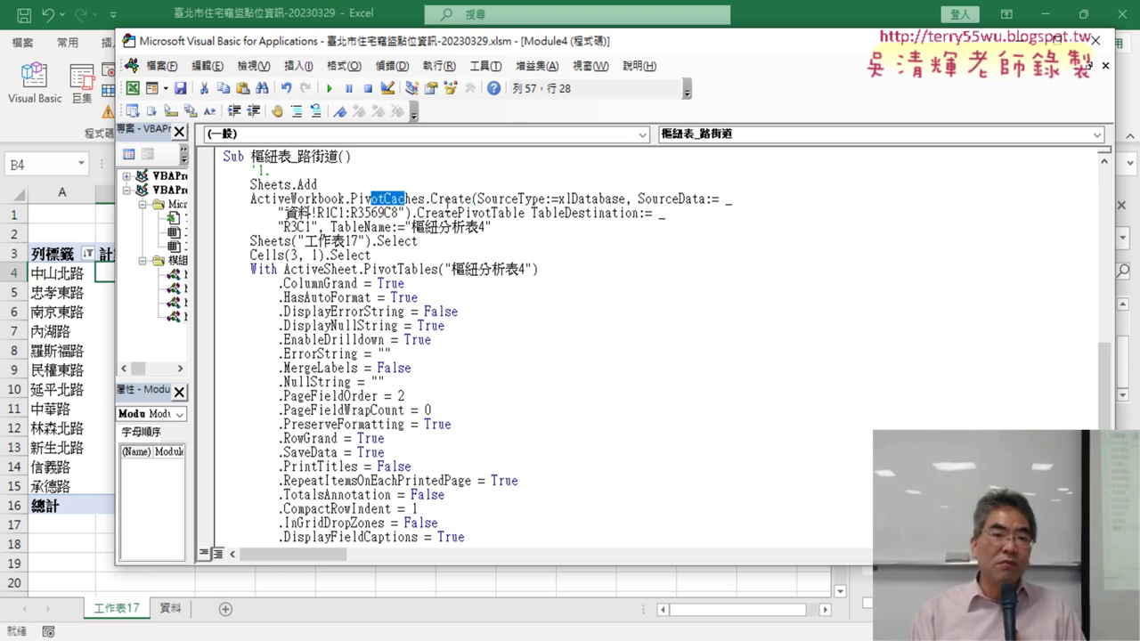
left_click(450, 198)
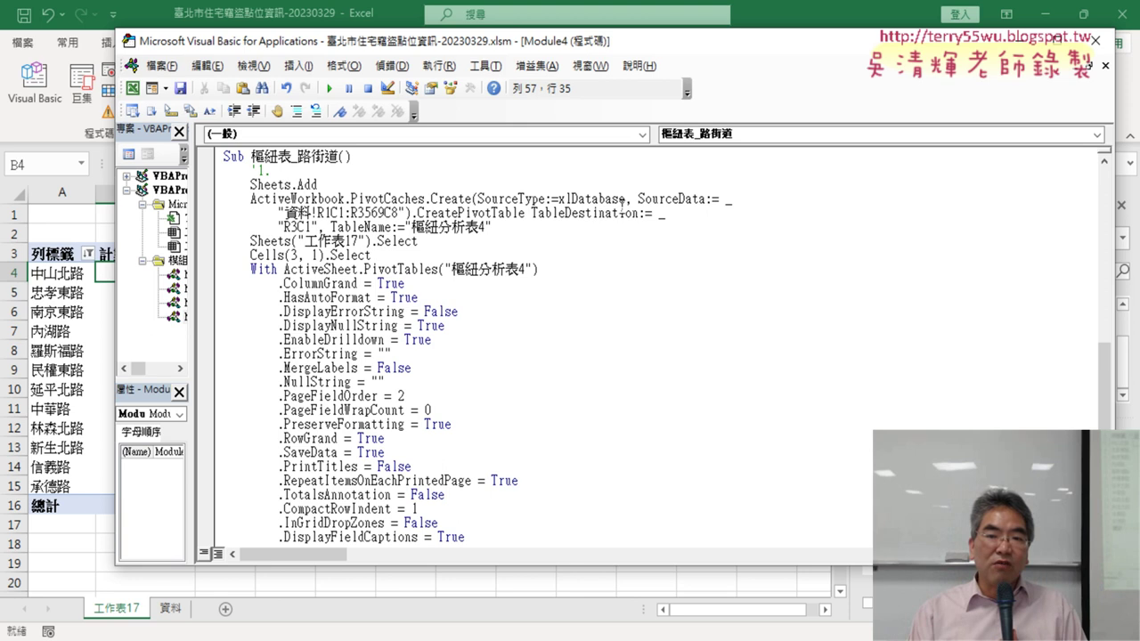
left_click_drag(640, 199, 704, 200)
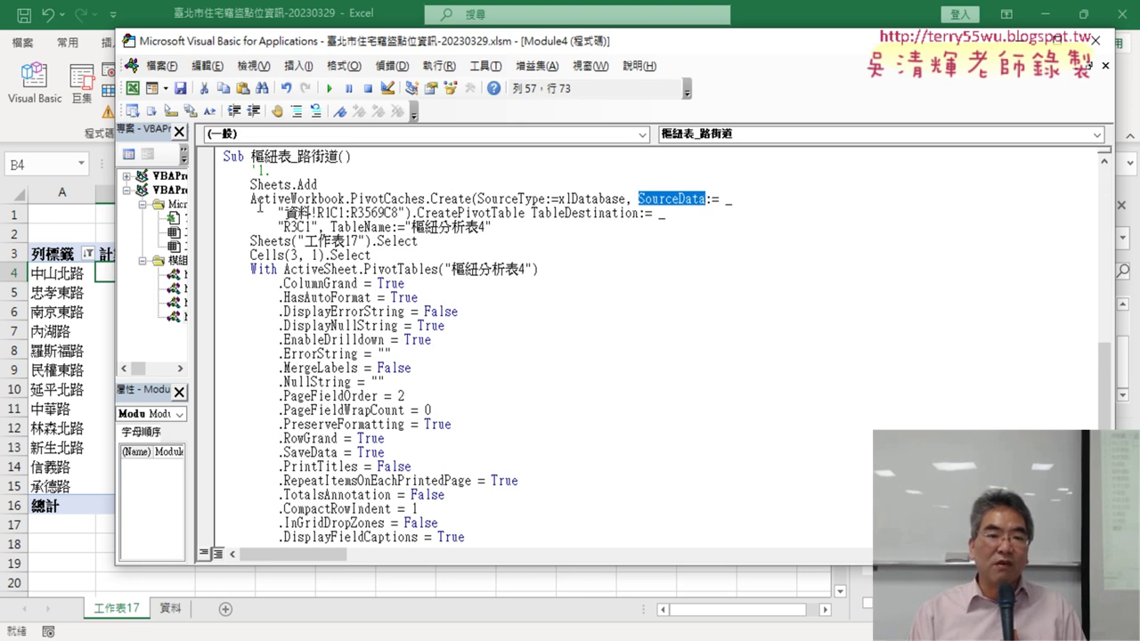
left_click_drag(278, 213, 406, 213)
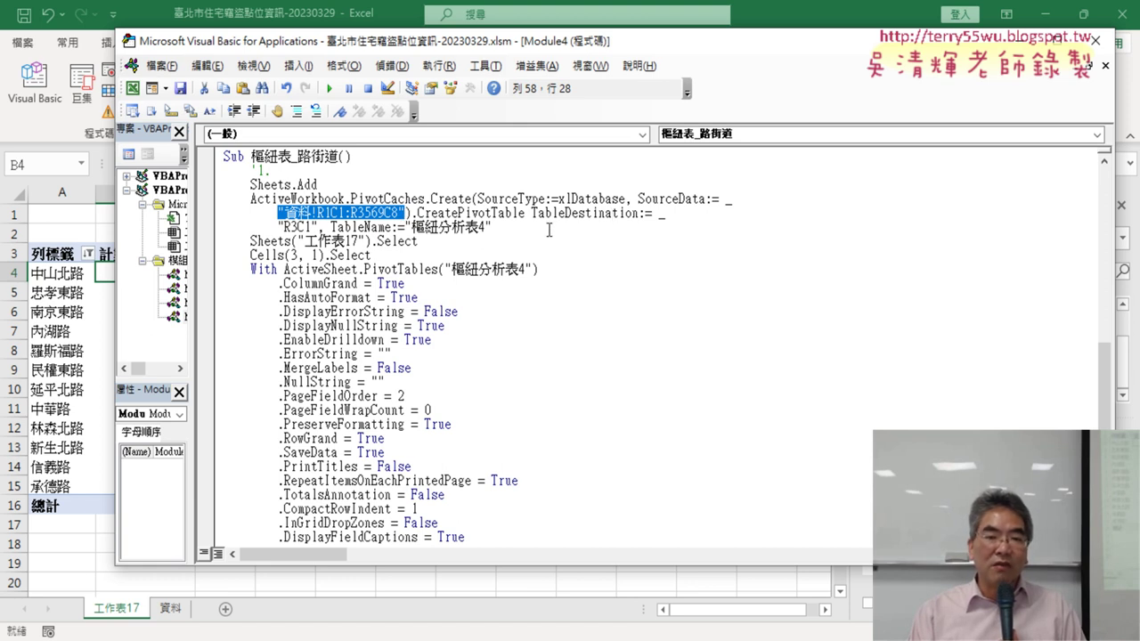
left_click_drag(533, 213, 639, 213)
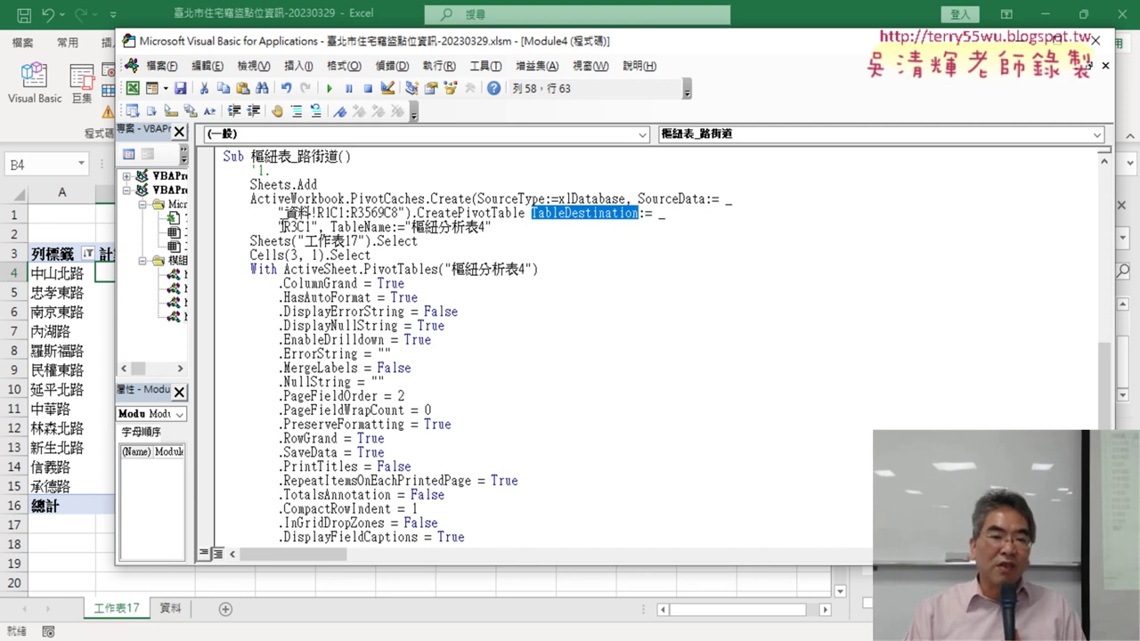
left_click_drag(278, 226, 318, 228)
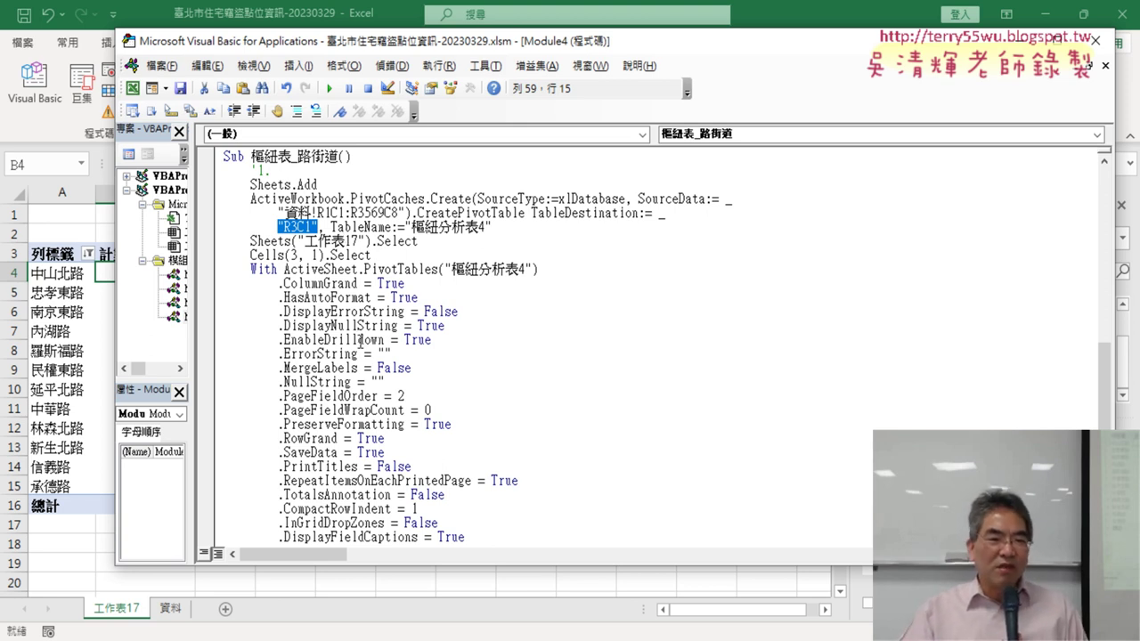
- Remove the Sheets("工作表17").Select and Cells(3, 1).Select lines from the macro code
left_click(358, 354)
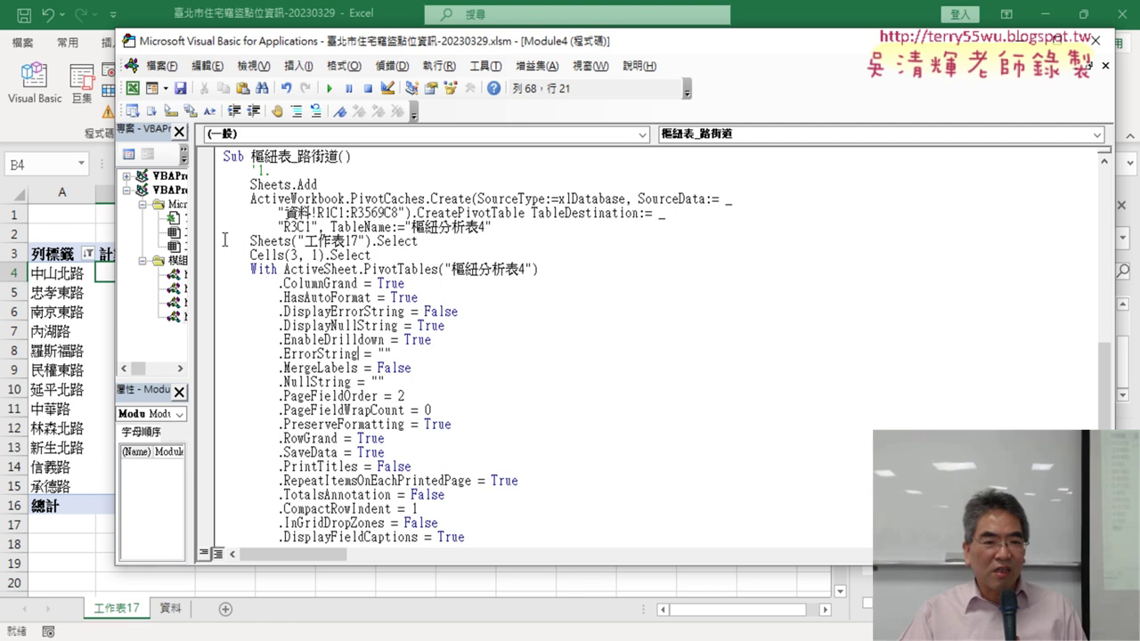
left_click_drag(215, 242, 211, 270)
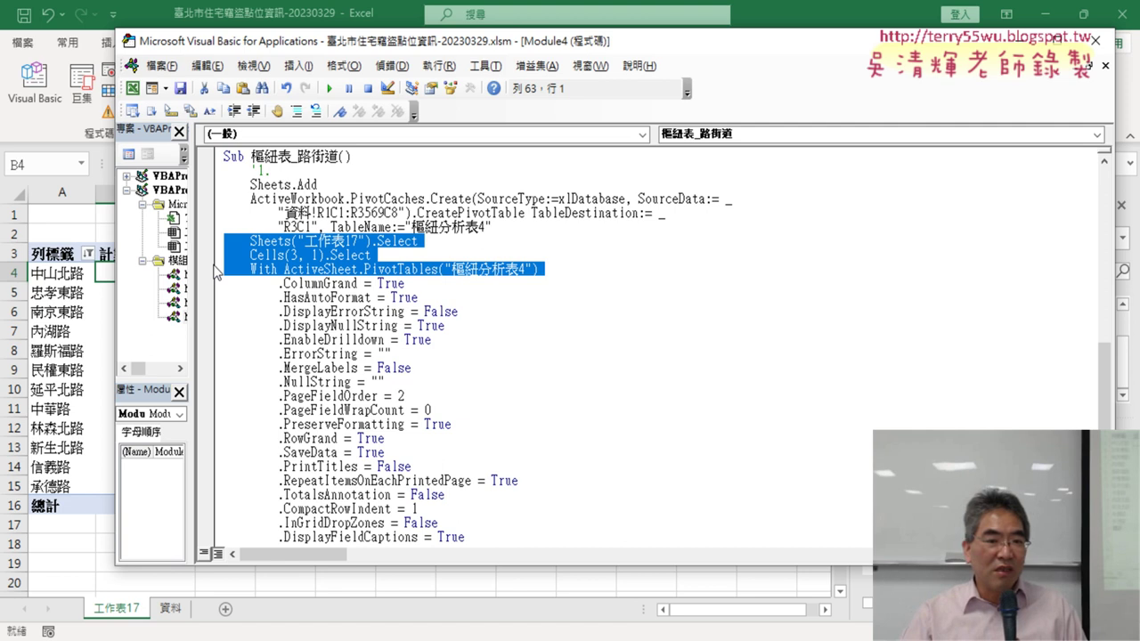
left_click(445, 270)
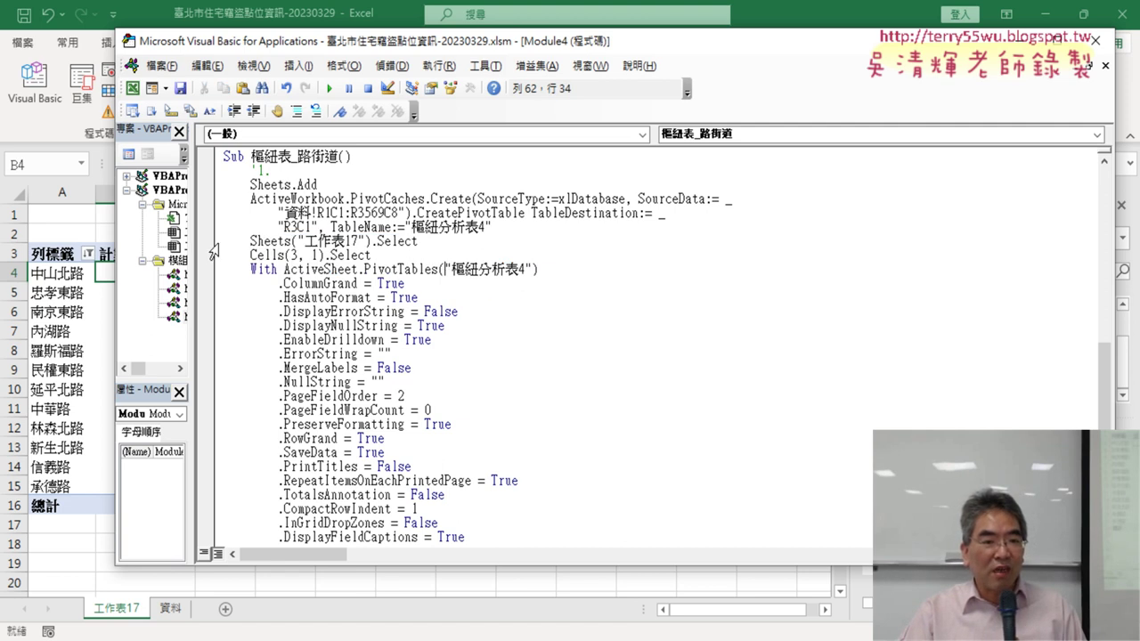
left_click_drag(214, 242, 214, 260)
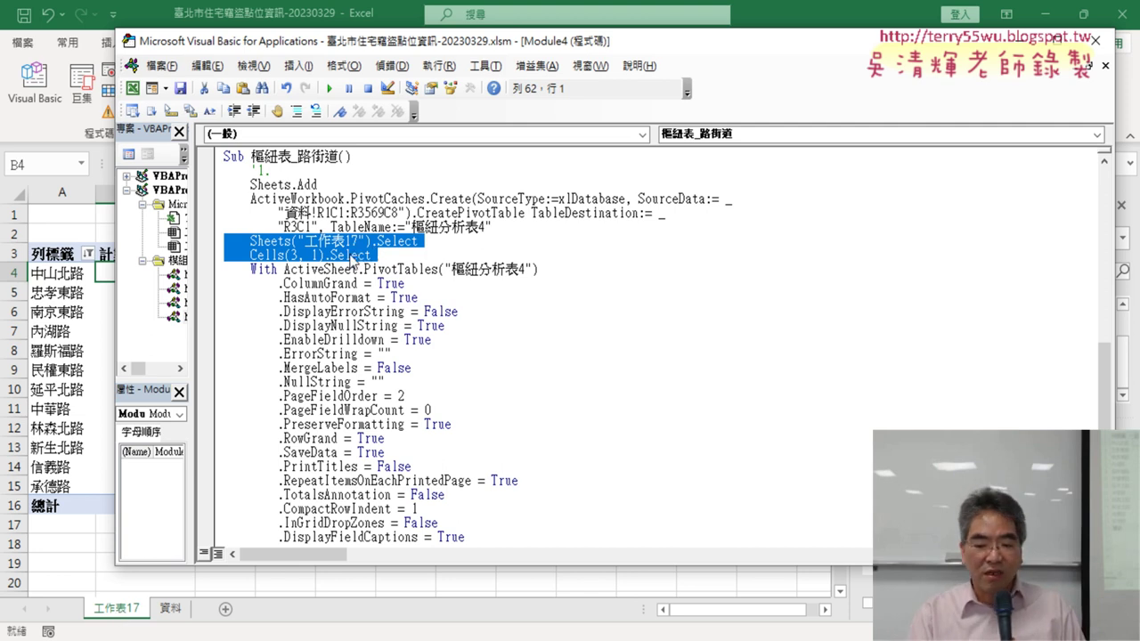
key("Delete")
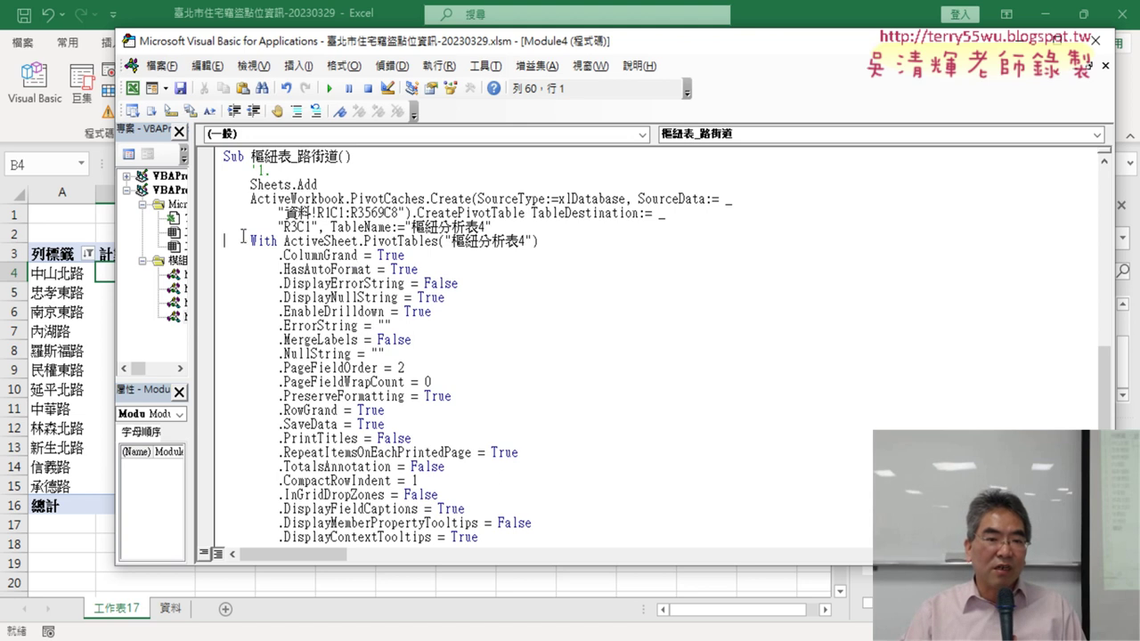
left_click(213, 243)
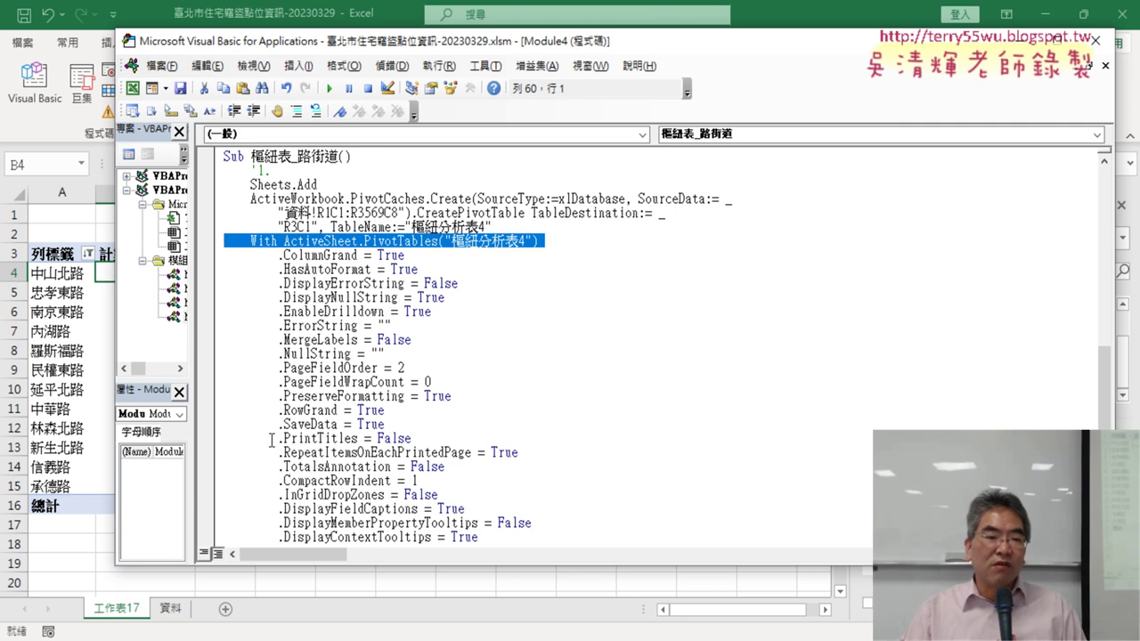
- Delete the With ActiveSheet.PivotTables("樞紐分析表4") block of ColumnGrand, RowGrand and similar settings
mouse_move(225, 241)
left_mouse_down()
mouse_move(540, 524)
mouse_move(537, 497)
left_mouse_up()
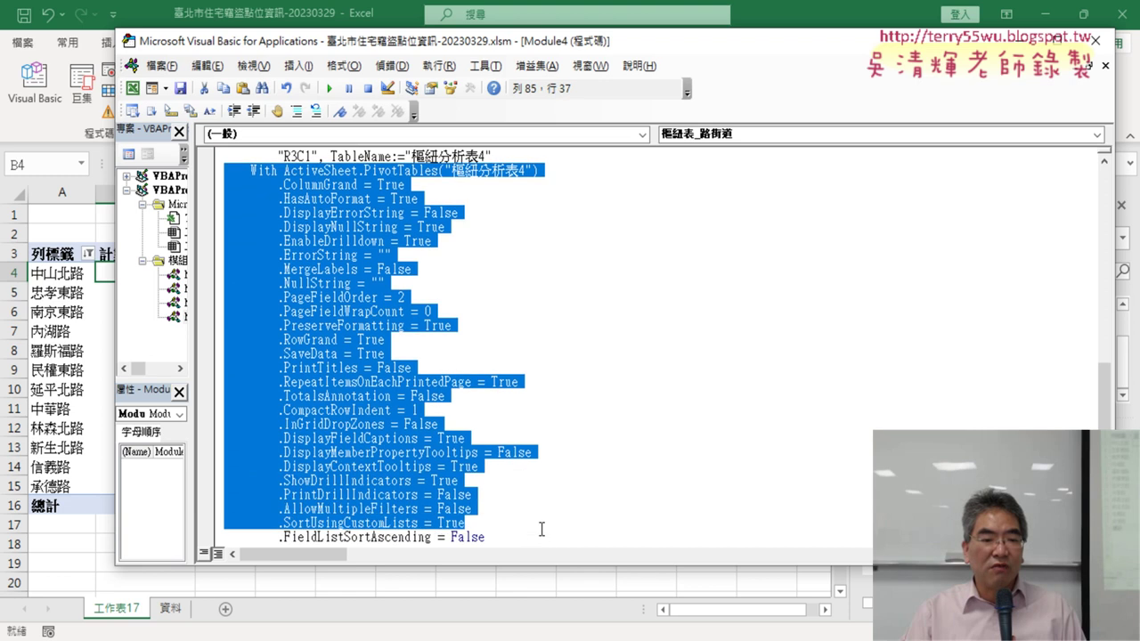
scroll(373, 250, "up", 3)
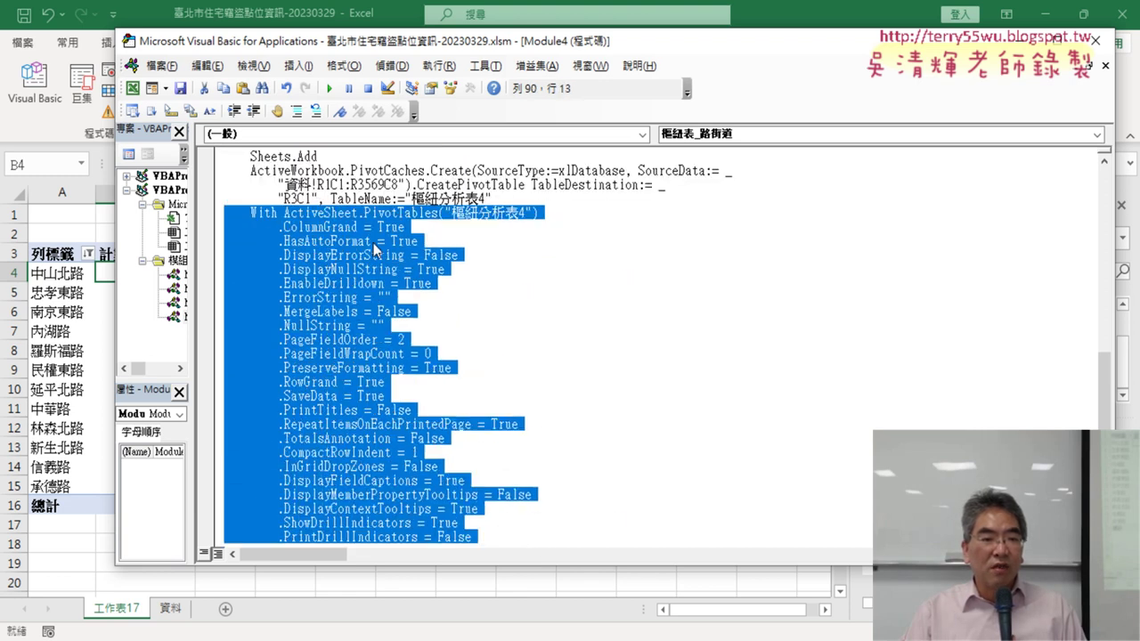
key("Delete")
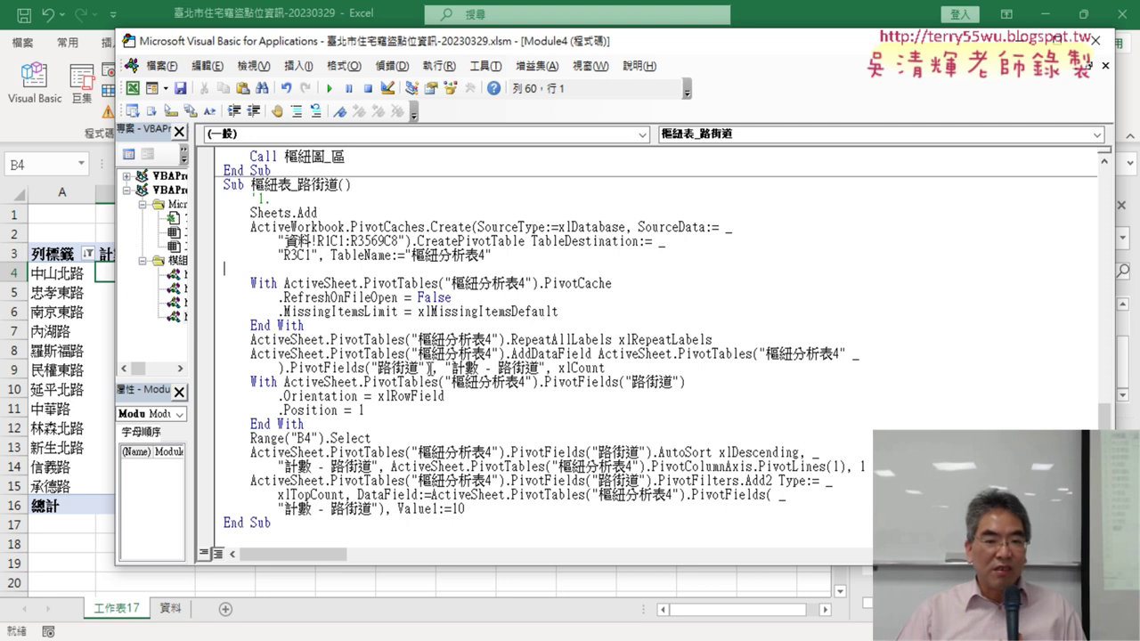
left_click_drag(422, 325, 219, 281)
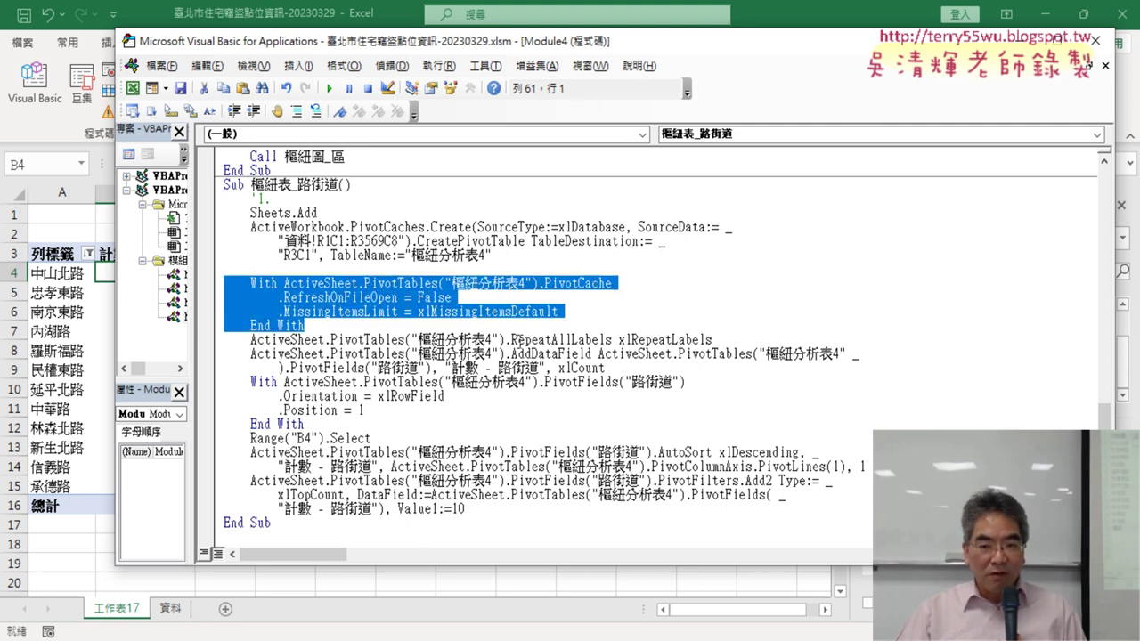
left_click_drag(730, 341, 221, 279)
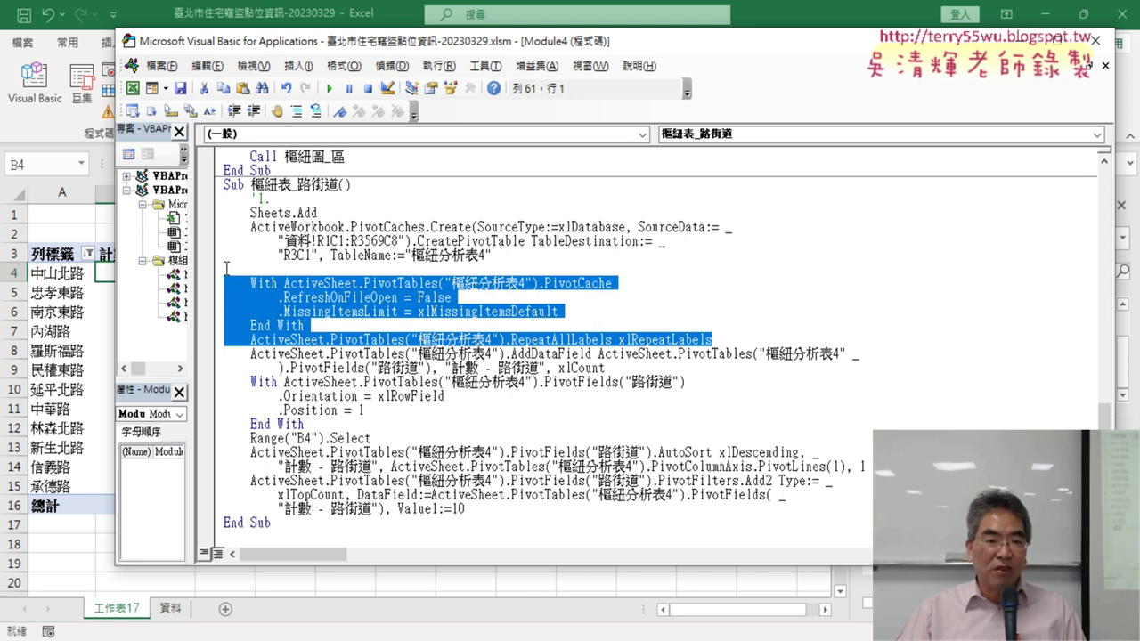
- Remove the leftover empty line above the PivotCache block
left_click(226, 267)
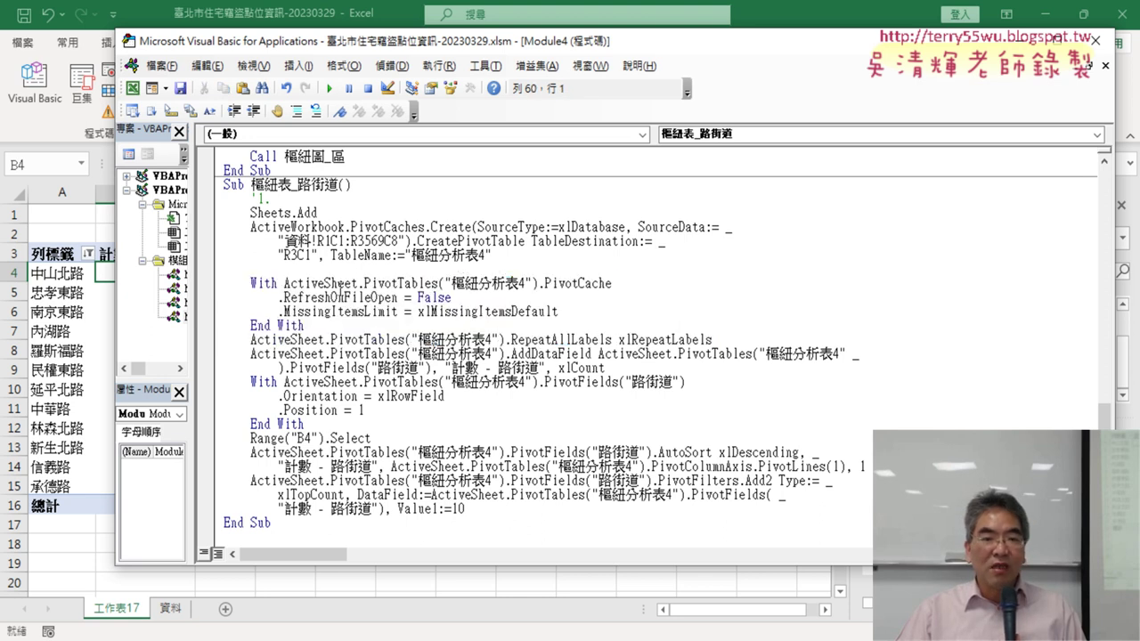
left_click(718, 340)
key("Return")
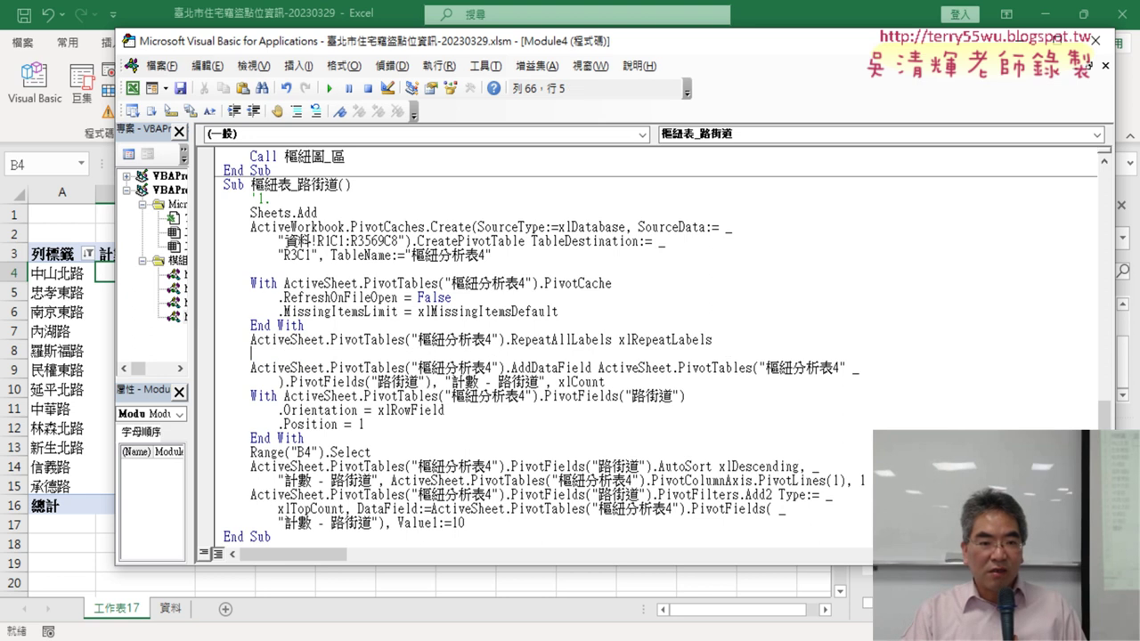
key("Up")
key("Up")
key("Up")
key("Up")
key("Delete")
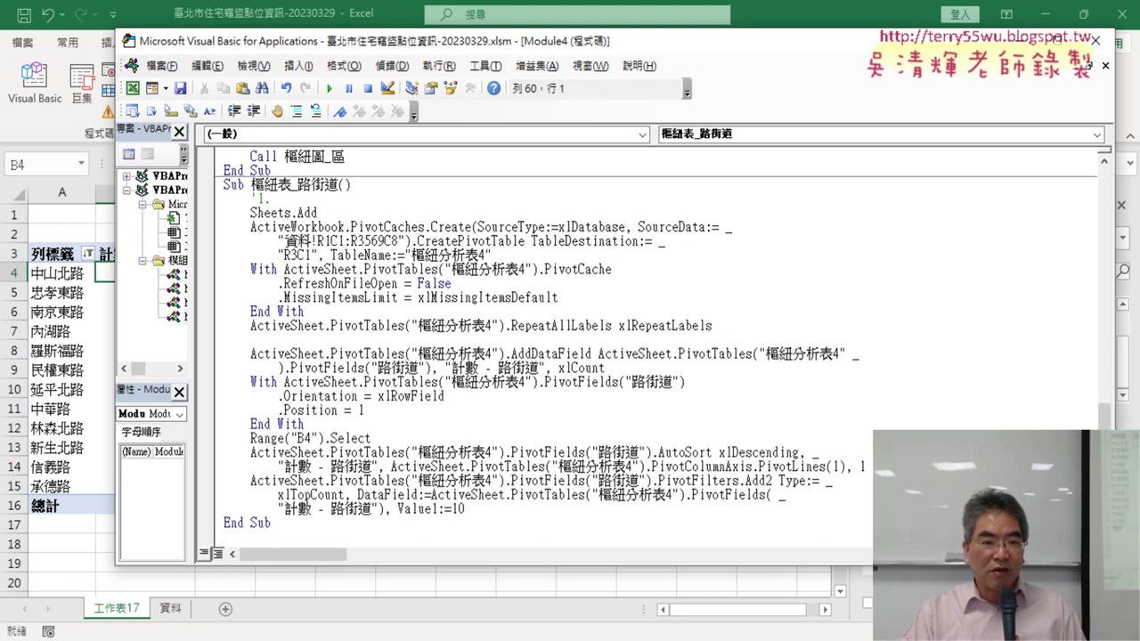
key("Up")
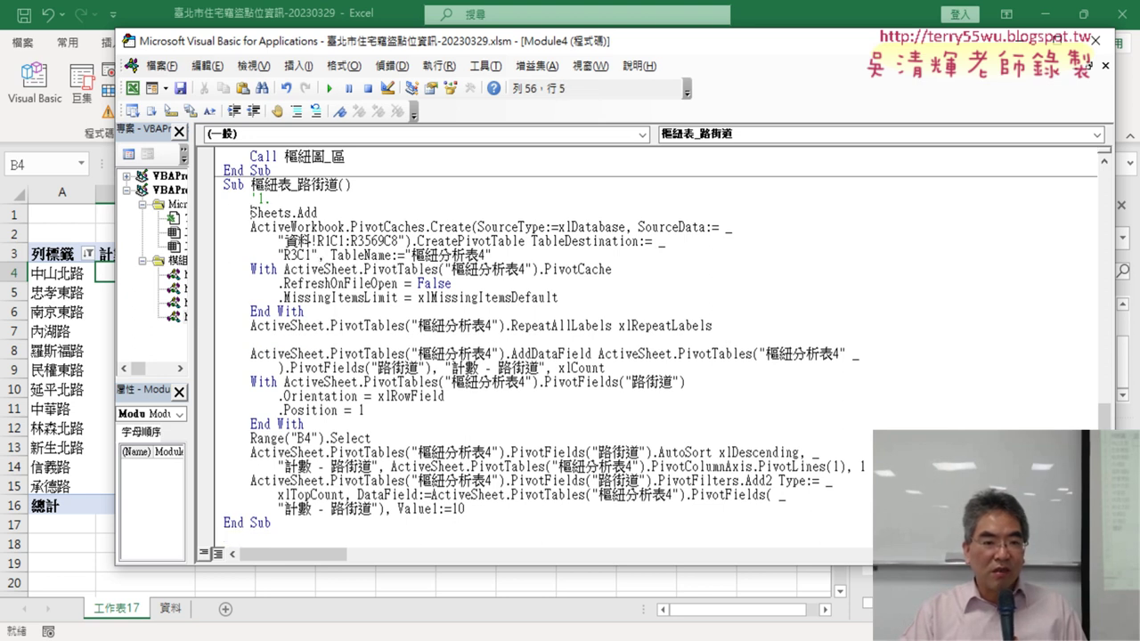
- Complete the first comment as '1.插入樞紐分析表
left_click(270, 198)
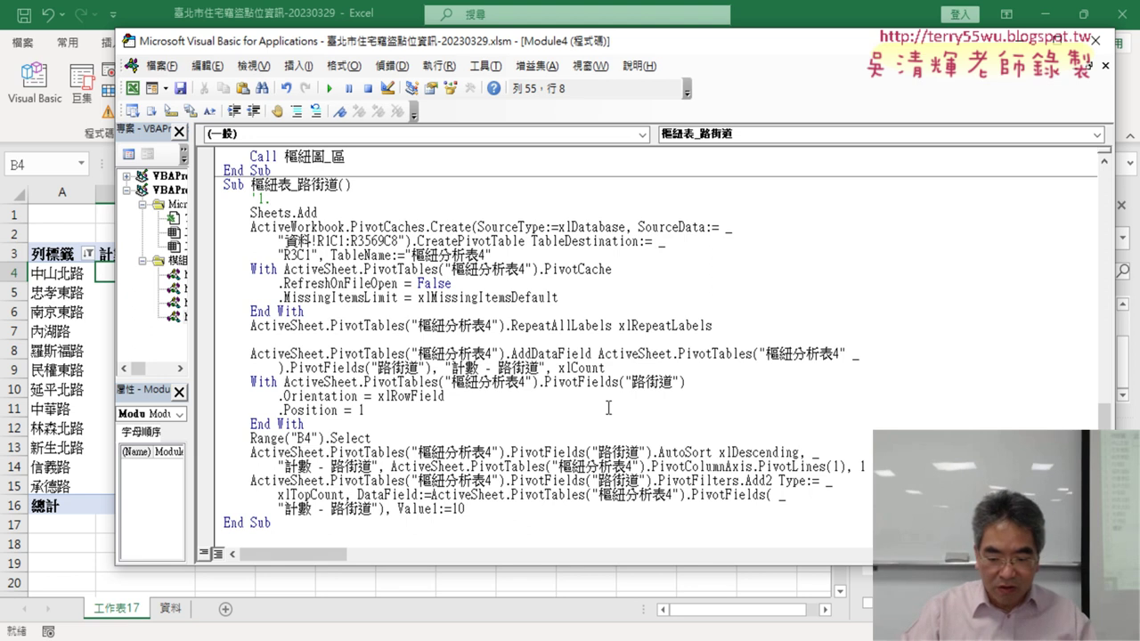
type("ㄔ")
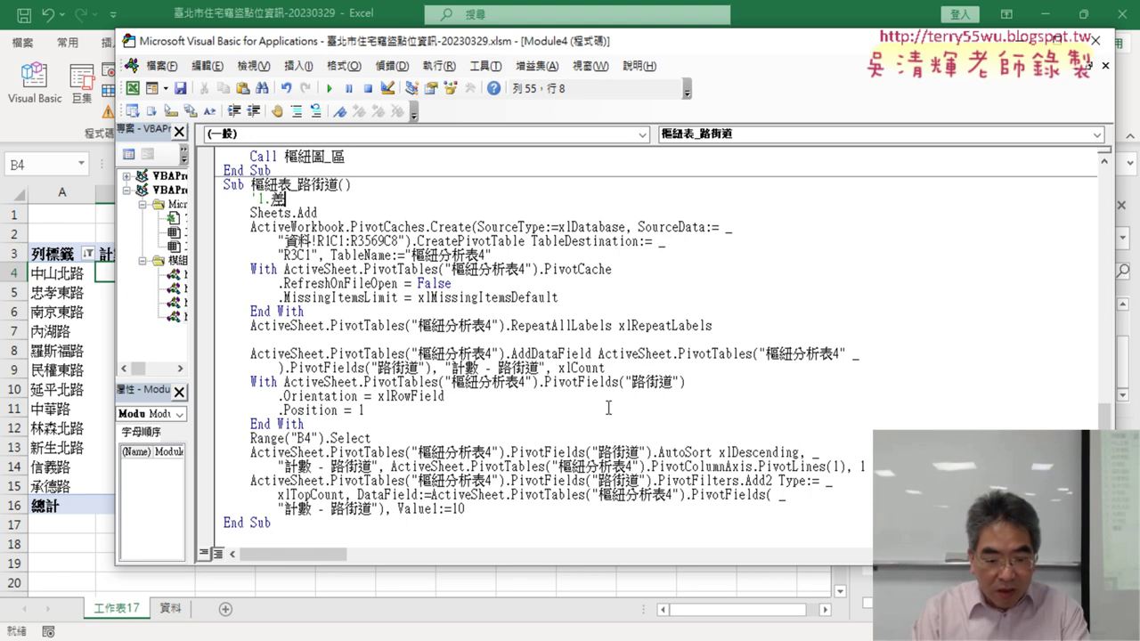
type("插入書")
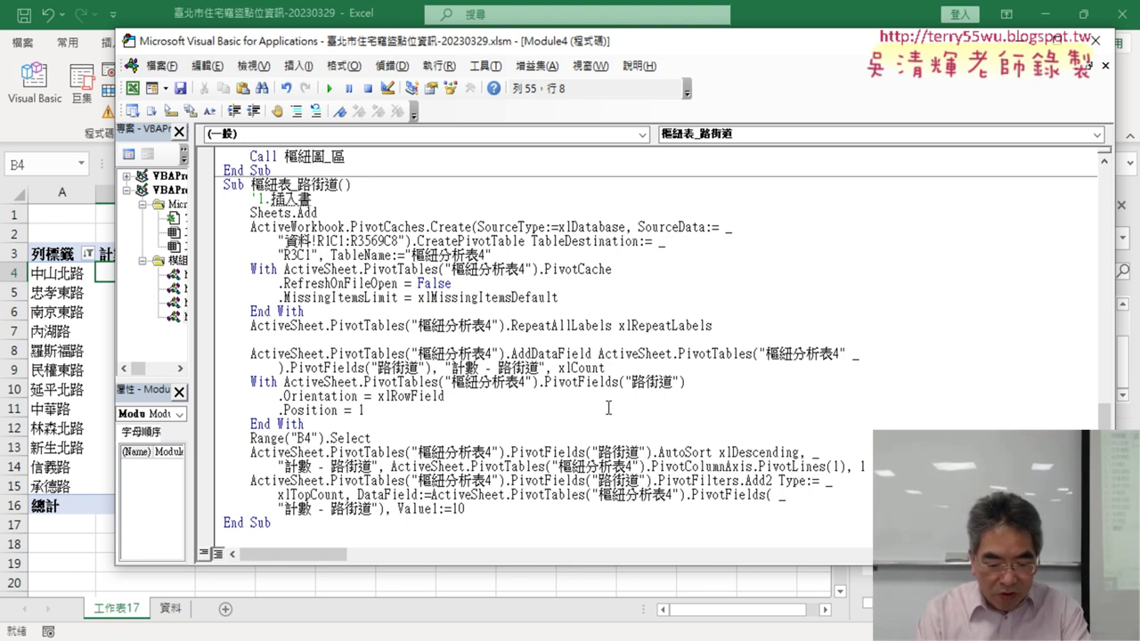
type("樞紐")
type("析表")
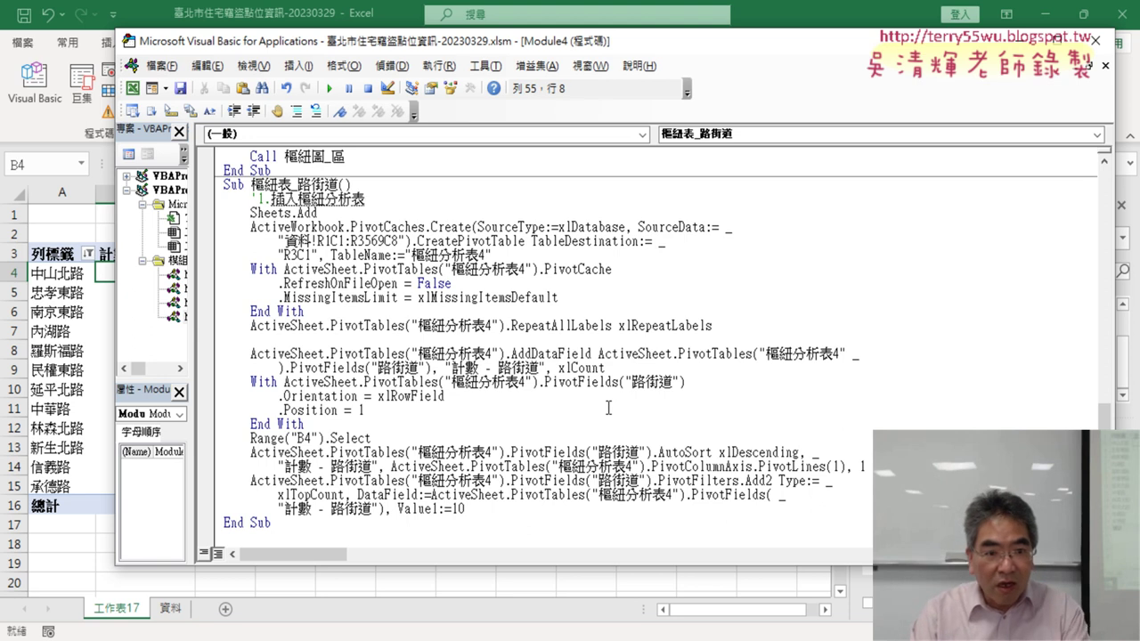
key("Down")
key("Down")
key("Down")
key("Right")
key("Right")
key("Right")
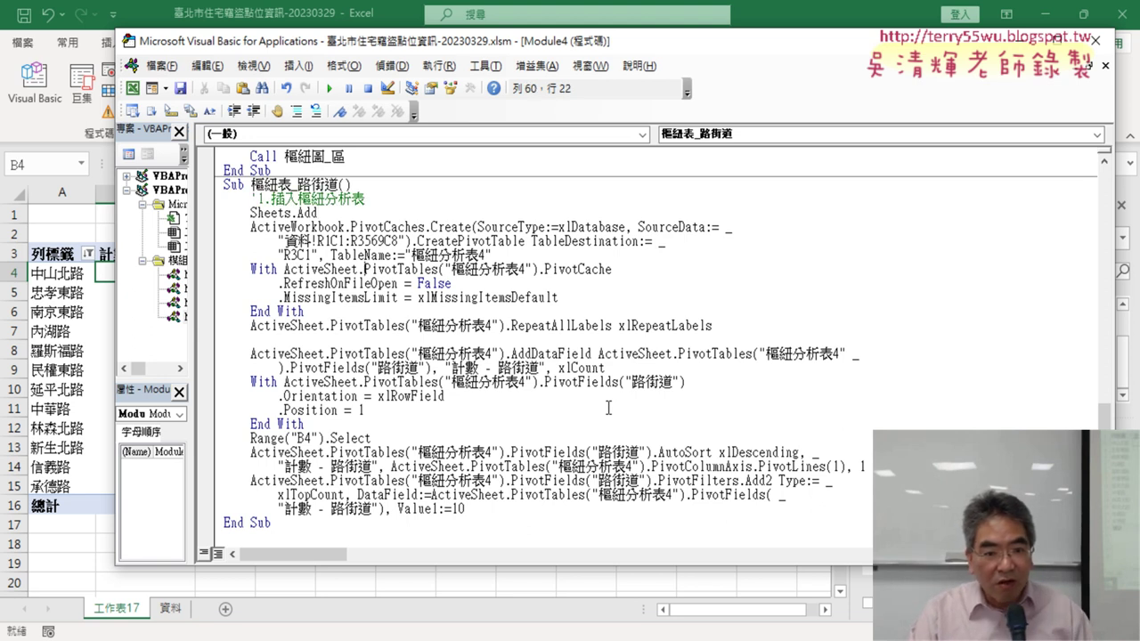
key("Down")
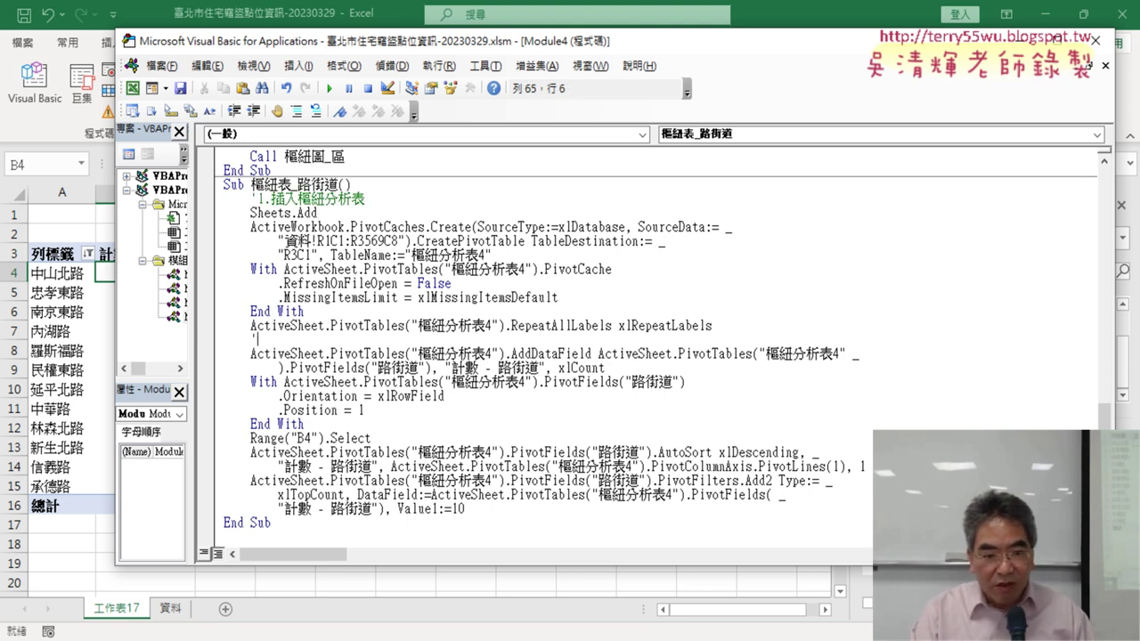
- Add step comments '2. and '3., the latter before the row-field block
type("'2.")
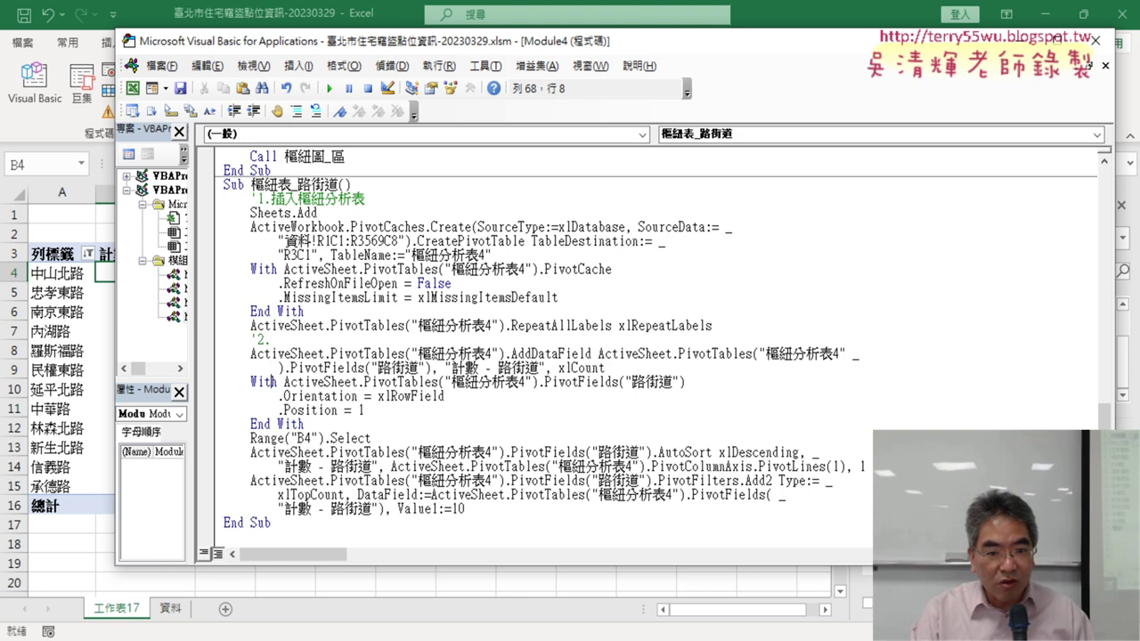
key("BackSpace")
key("BackSpace")
key("BackSpace")
key("End")
key("Return")
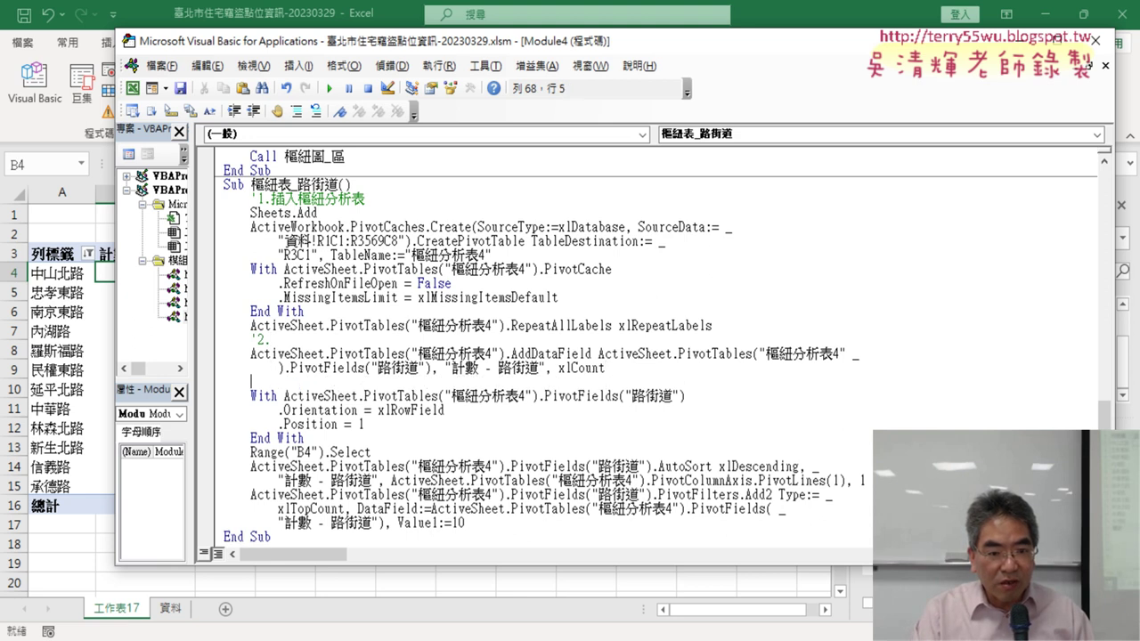
type("ㄊ")
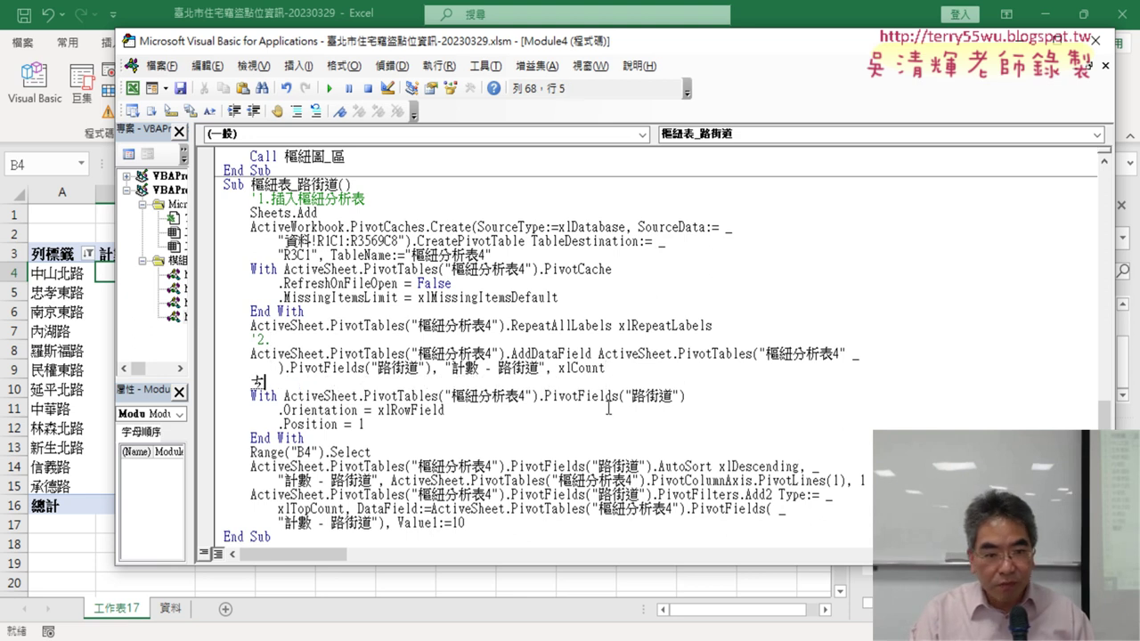
key("BackSpace")
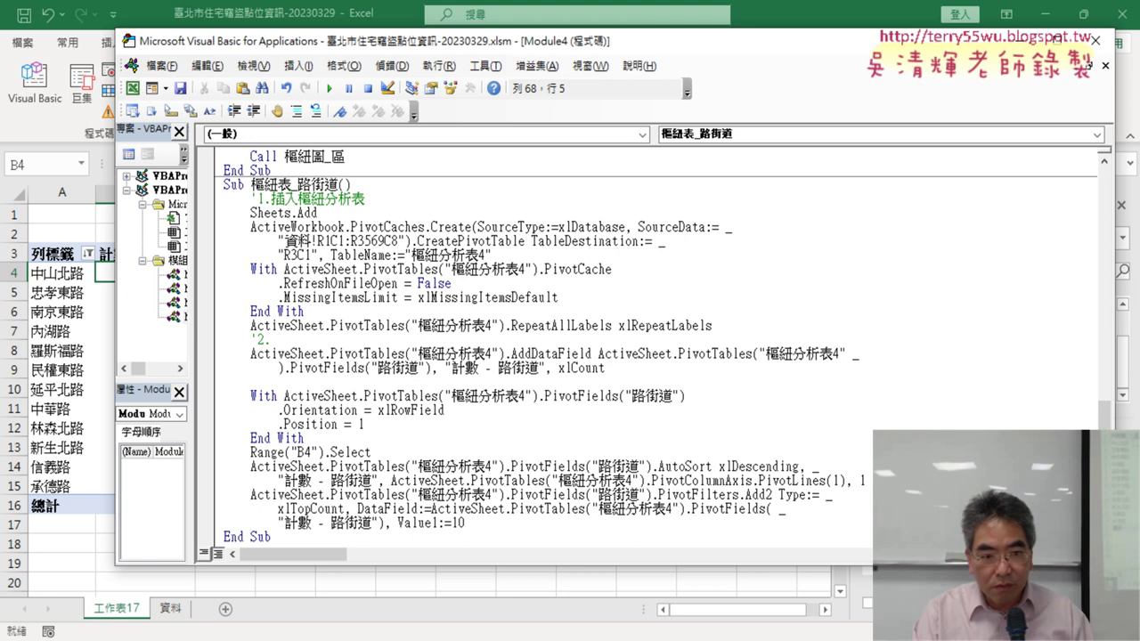
type("'3.")
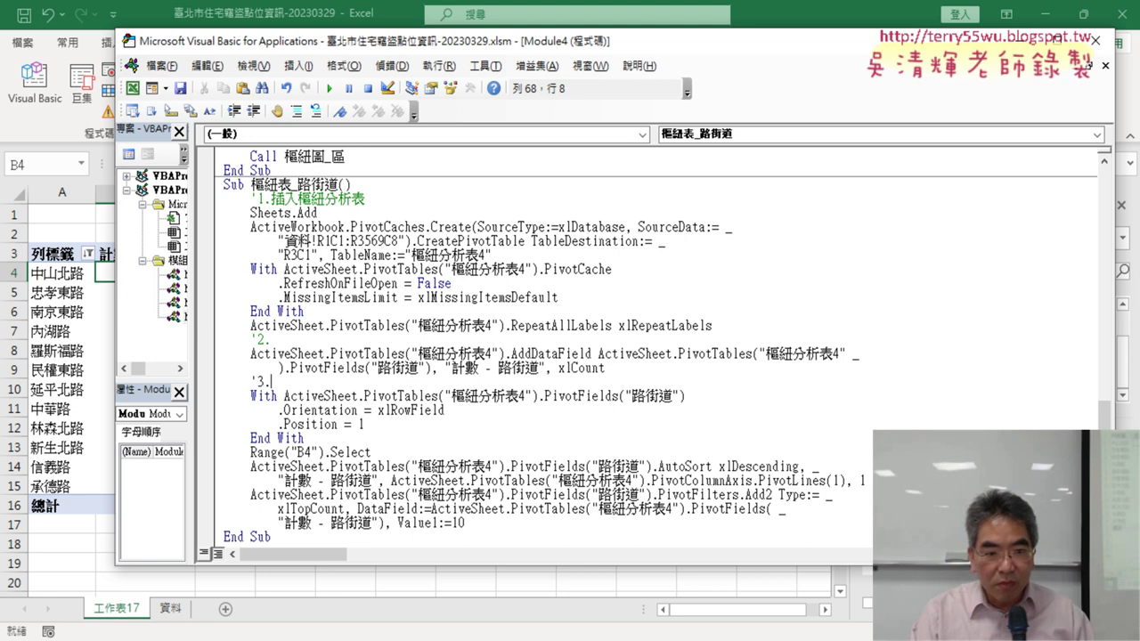
- Add comment 4. after End With and 5. above the top-10 PivotFilters statement
key("Down")
key("Down")
key("Down")
key("End")
key("Return")
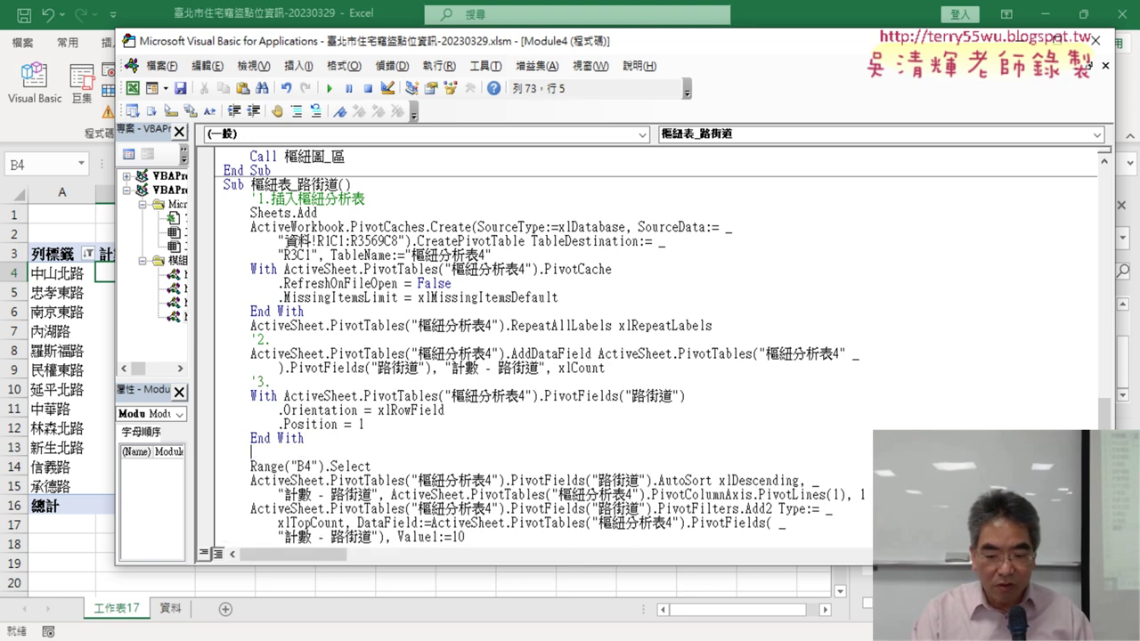
type("4.")
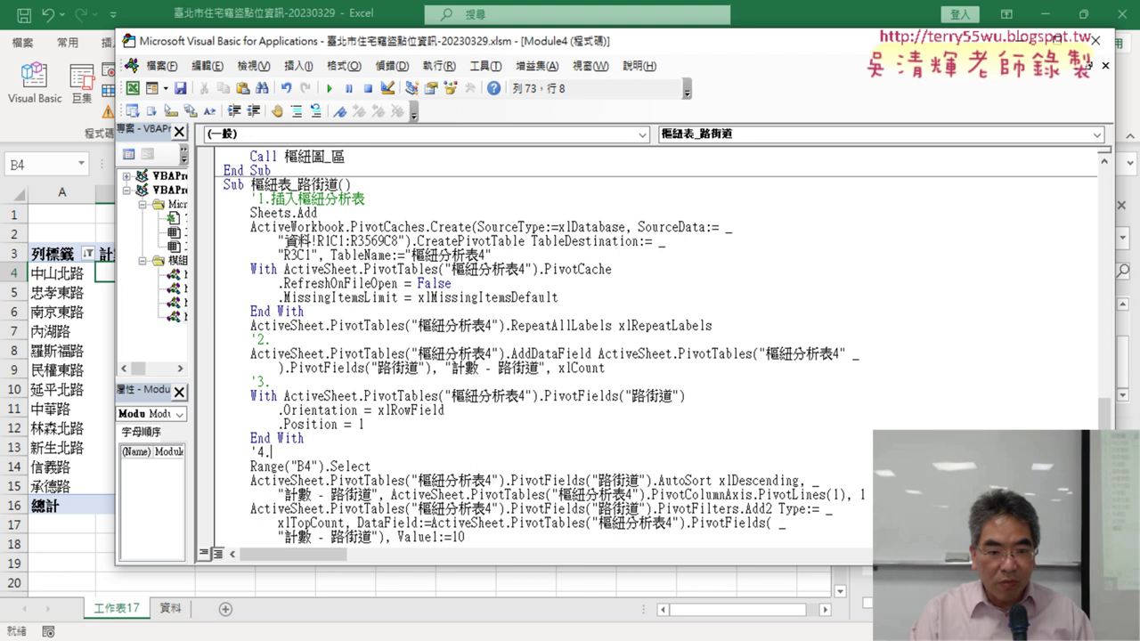
key("ctrl+End")
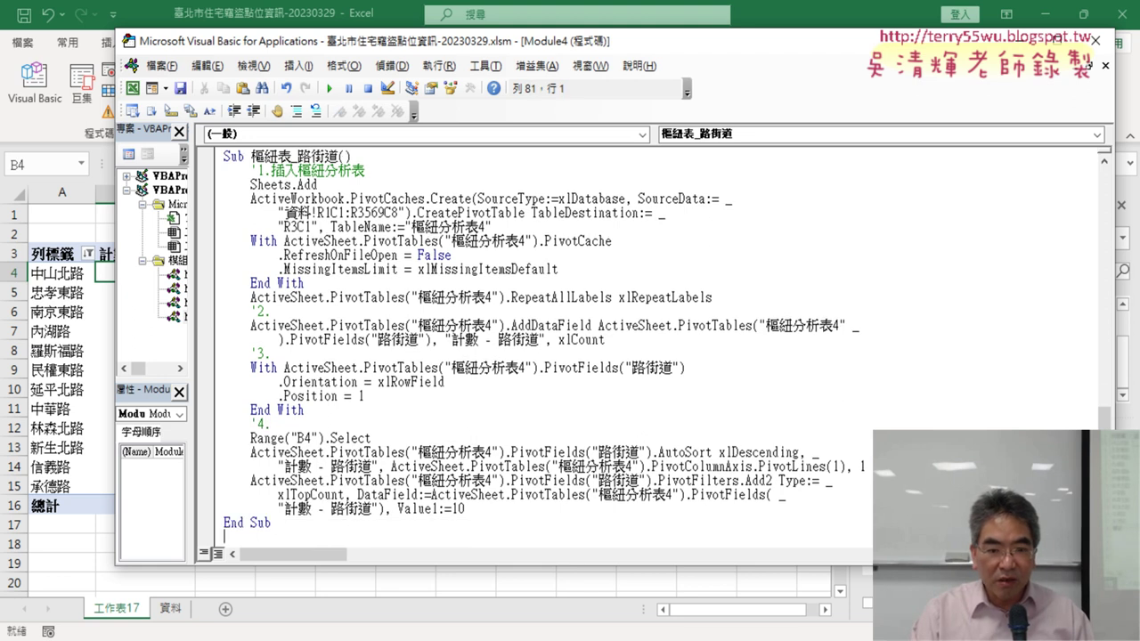
left_click(270, 494)
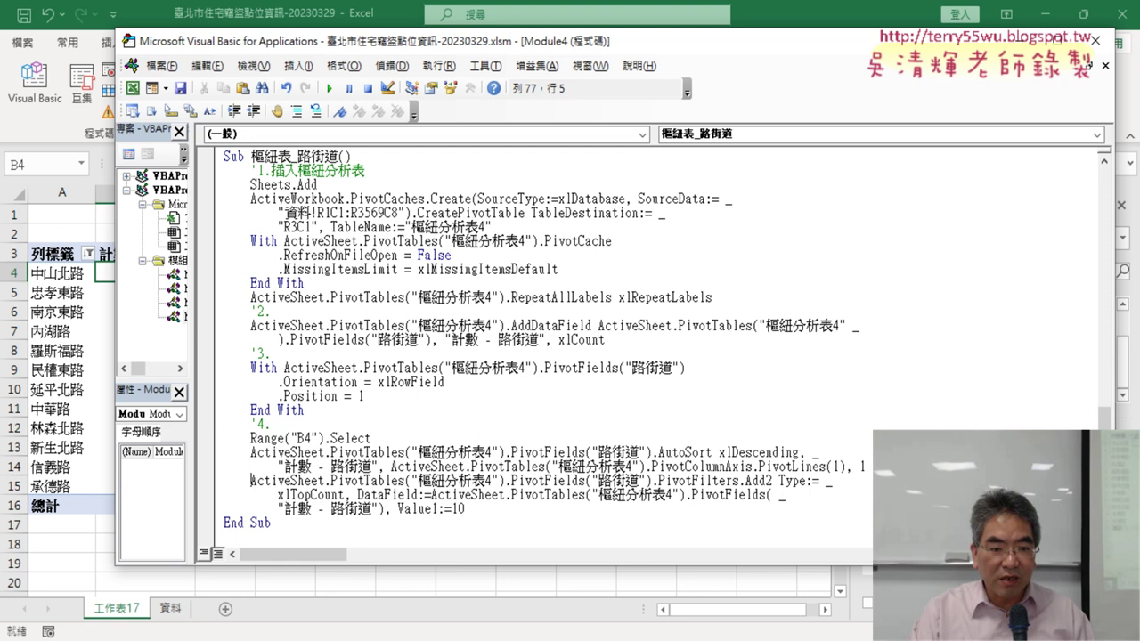
key("Return")
key("Up")
type("5.")
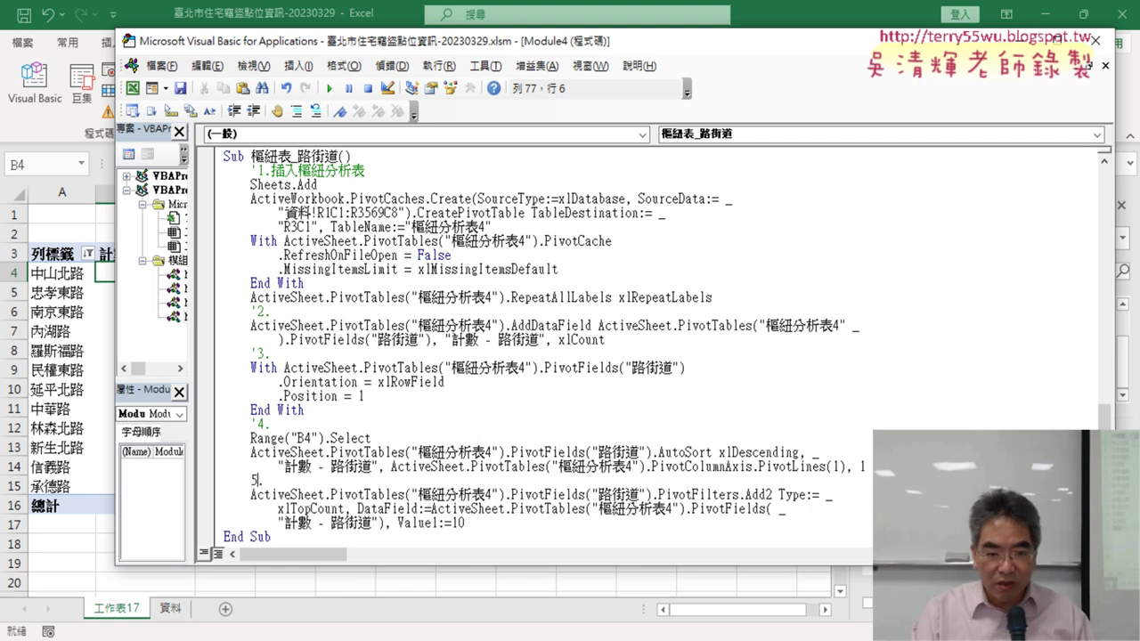
type("'")
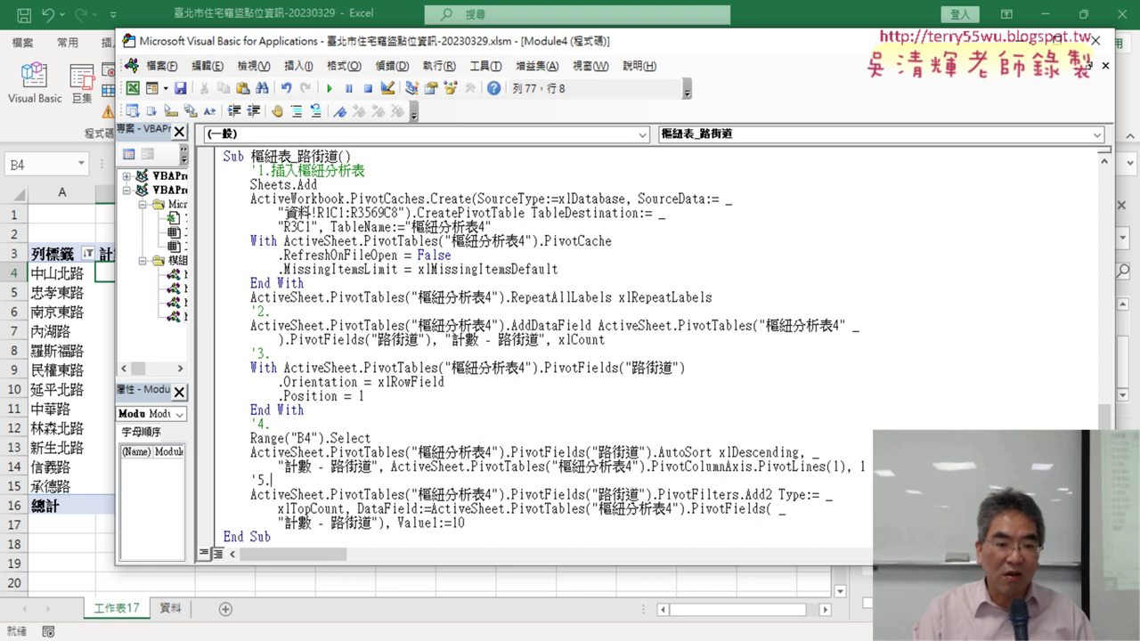
left_click(270, 410)
key("Up")
key("Up")
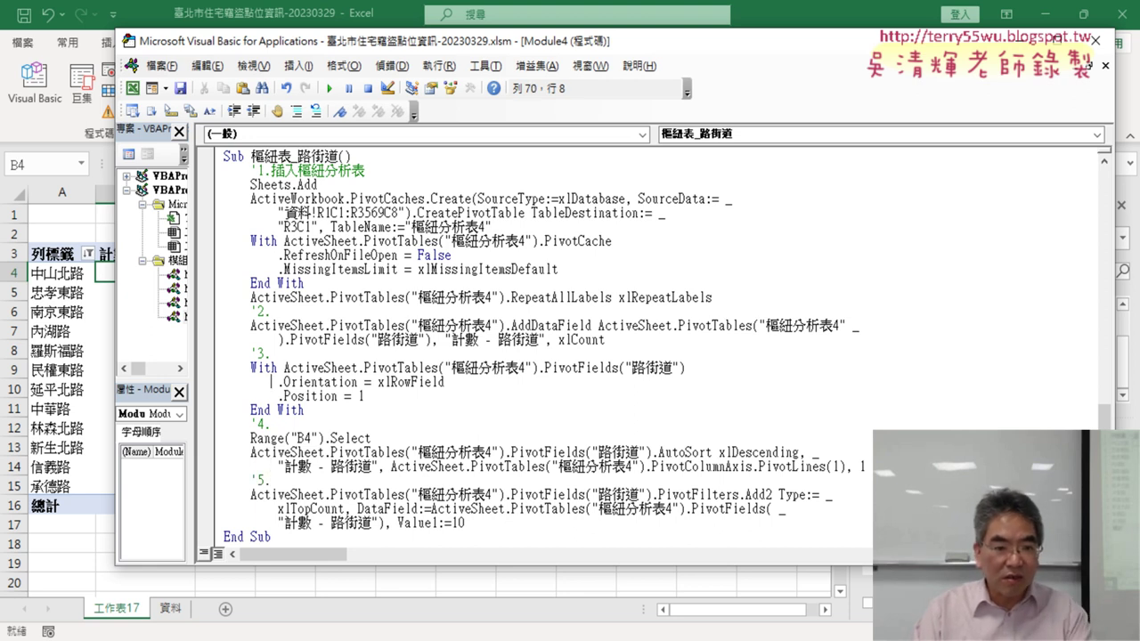
key("Up")
key("Up")
key("Up")
key("Up")
key("Up")
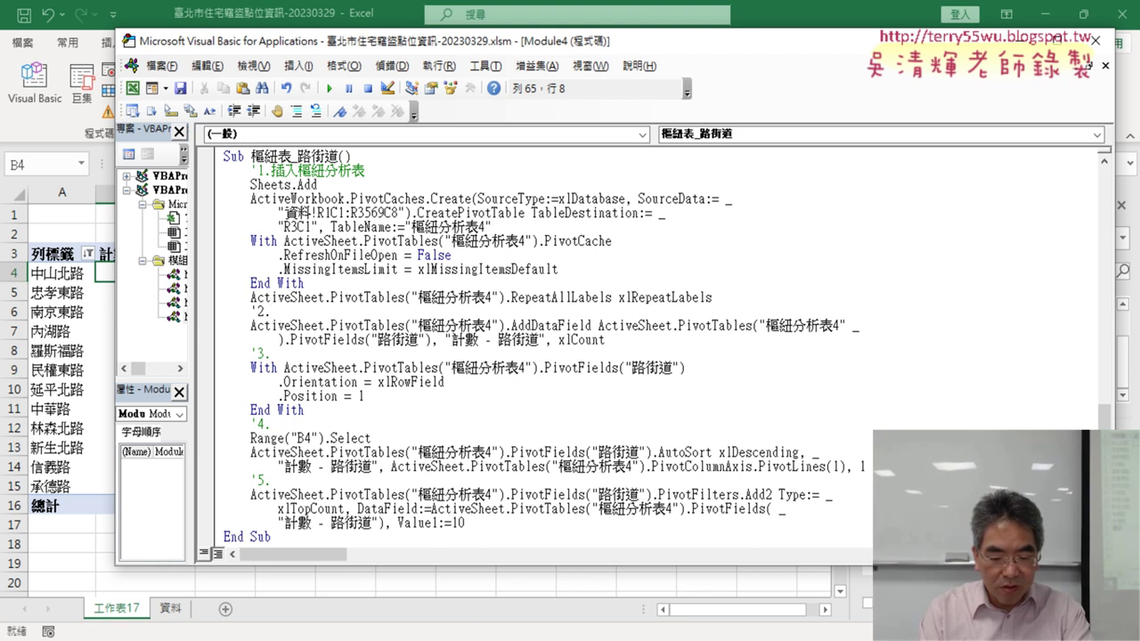
- Label comment 2 as 拖拉到值 and reuse 拖拉到 to label comment 3 as 拖拉到列
type("殷")
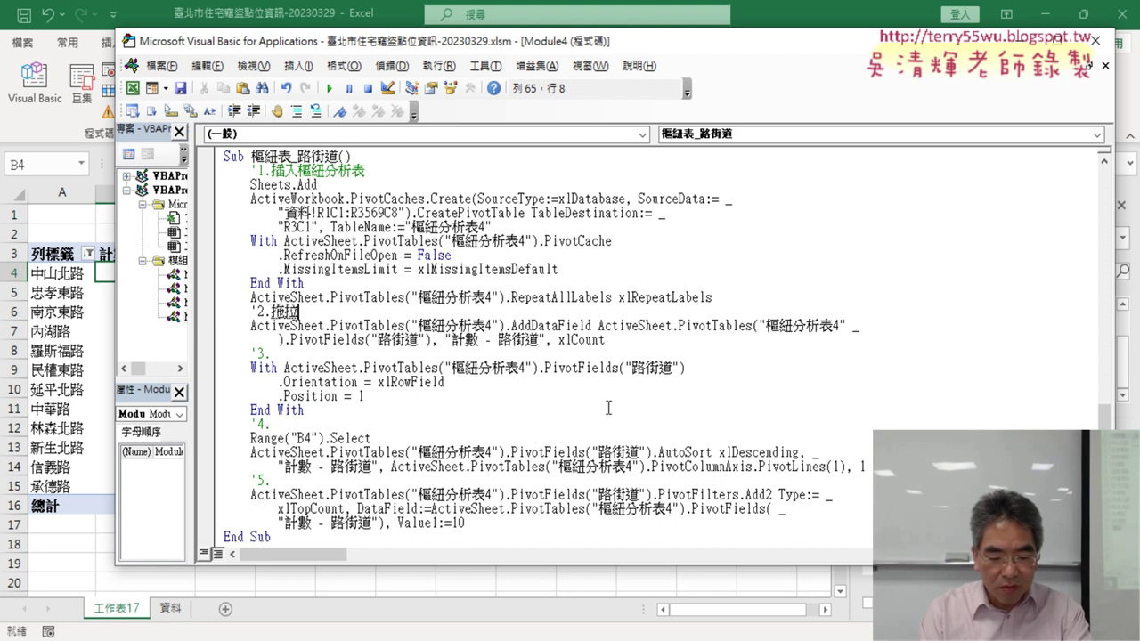
type("拖拉到值")
key("Return")
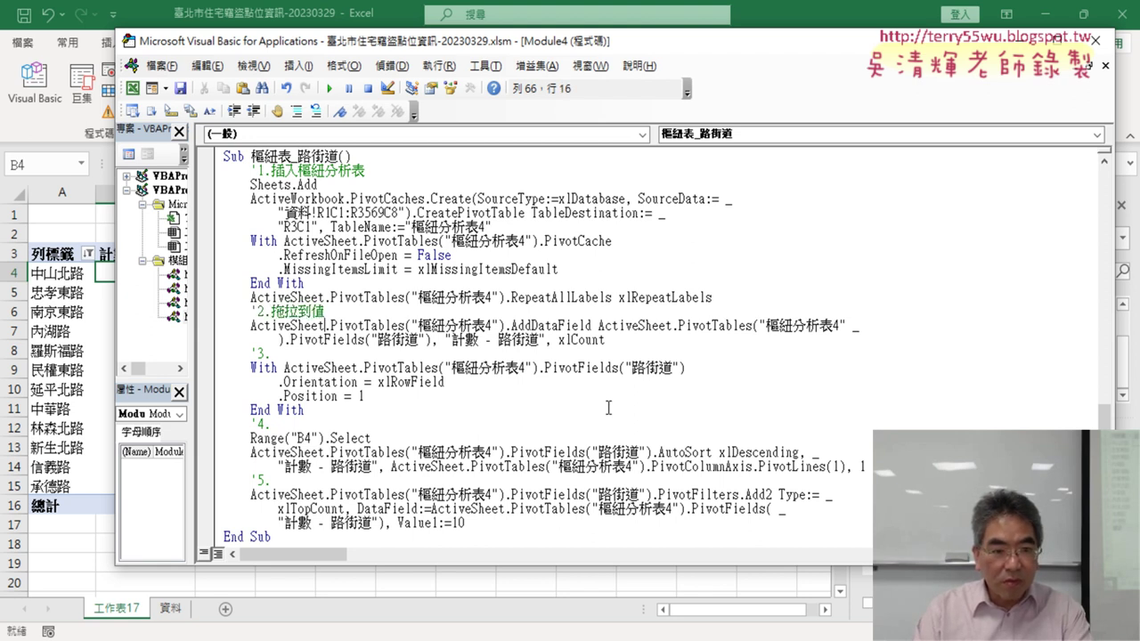
key("shift+Left")
key("shift+Left")
key("shift+Left")
key("ctrl+c")
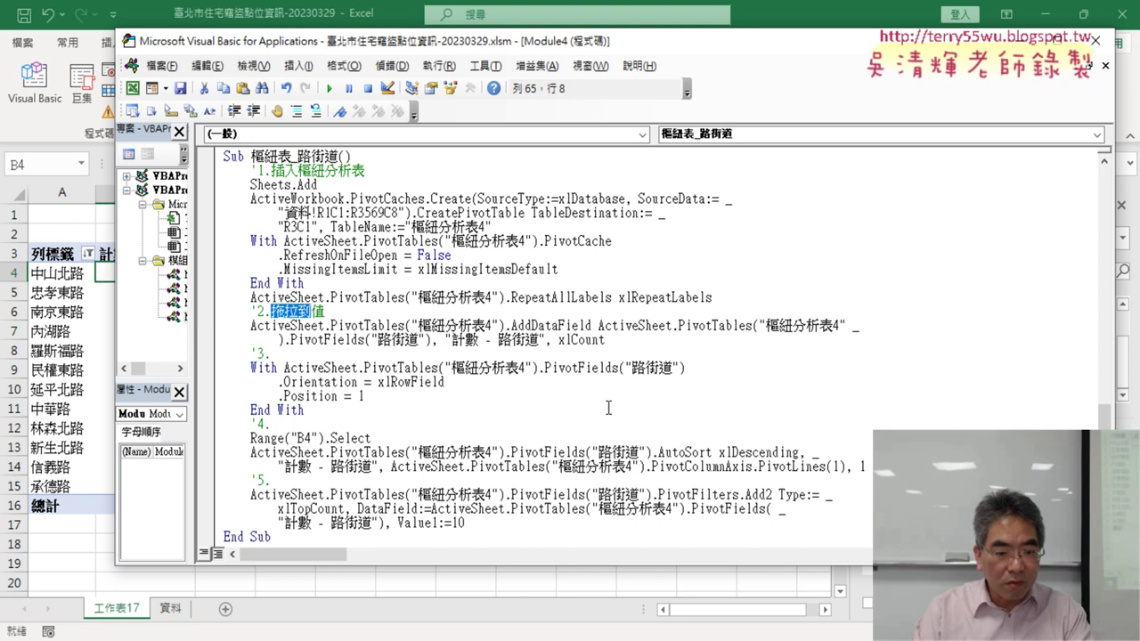
key("Down")
key("ctrl+v")
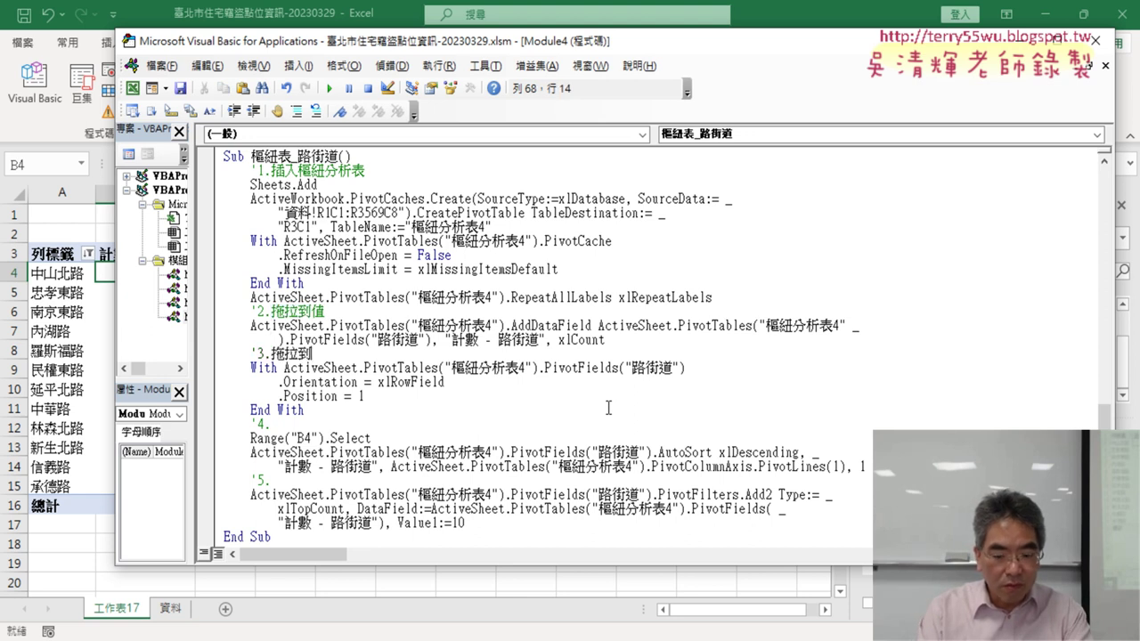
type("列")
key("Down")
- Label comment 4 as 排序 and comment 5 as 前十項
key("Down")
key("Down")
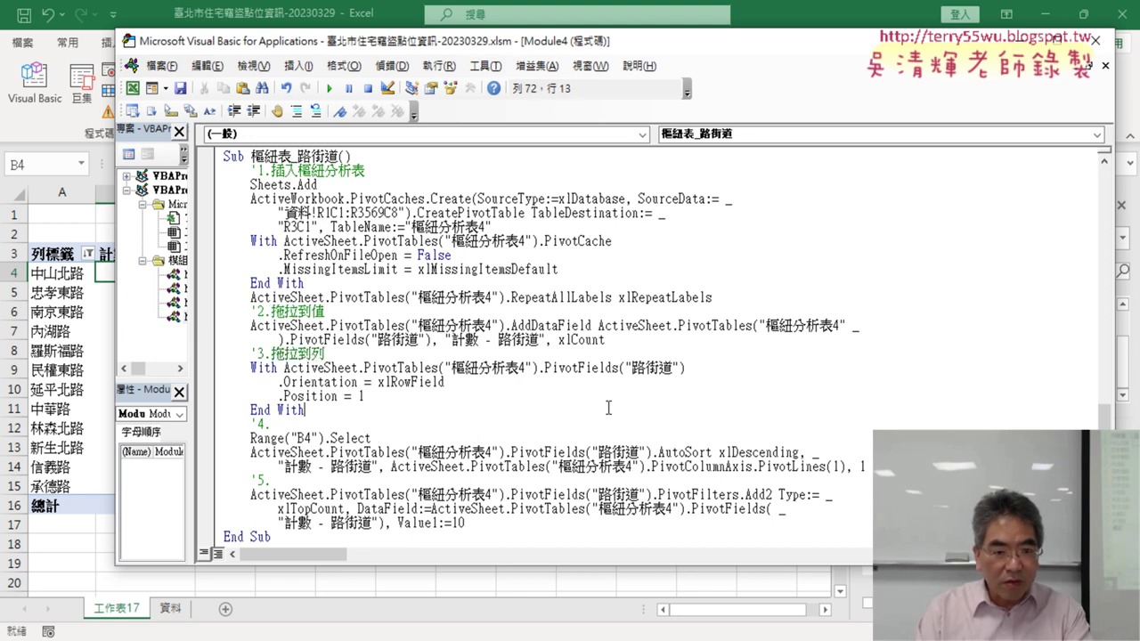
key("Down")
key("Down")
type("排序")
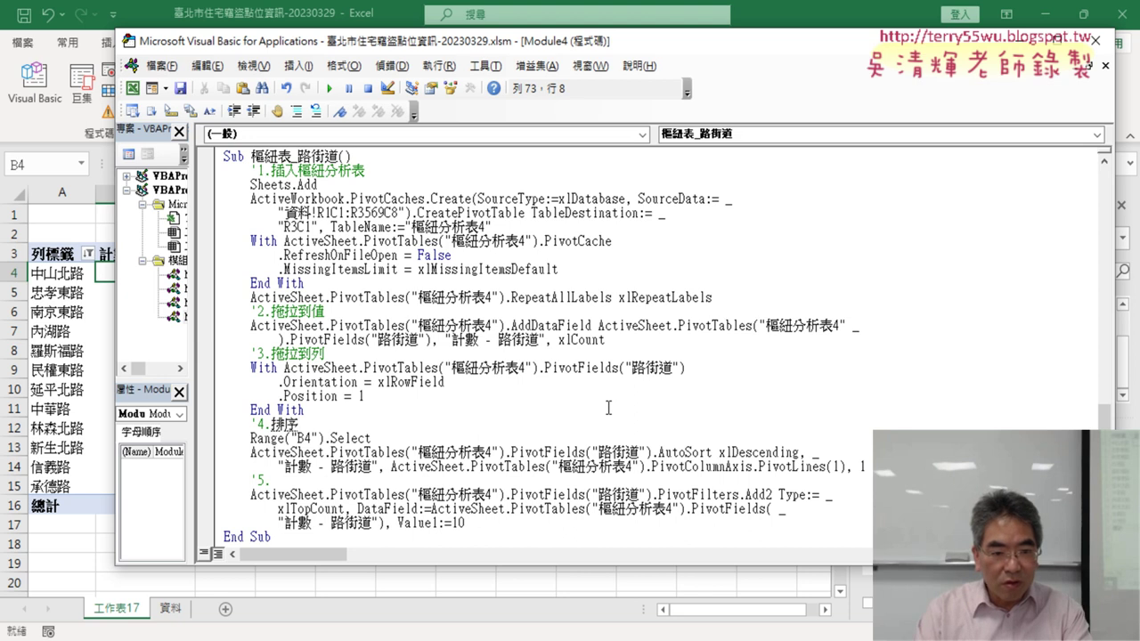
key("Down")
key("Down")
key("Down")
key("Down")
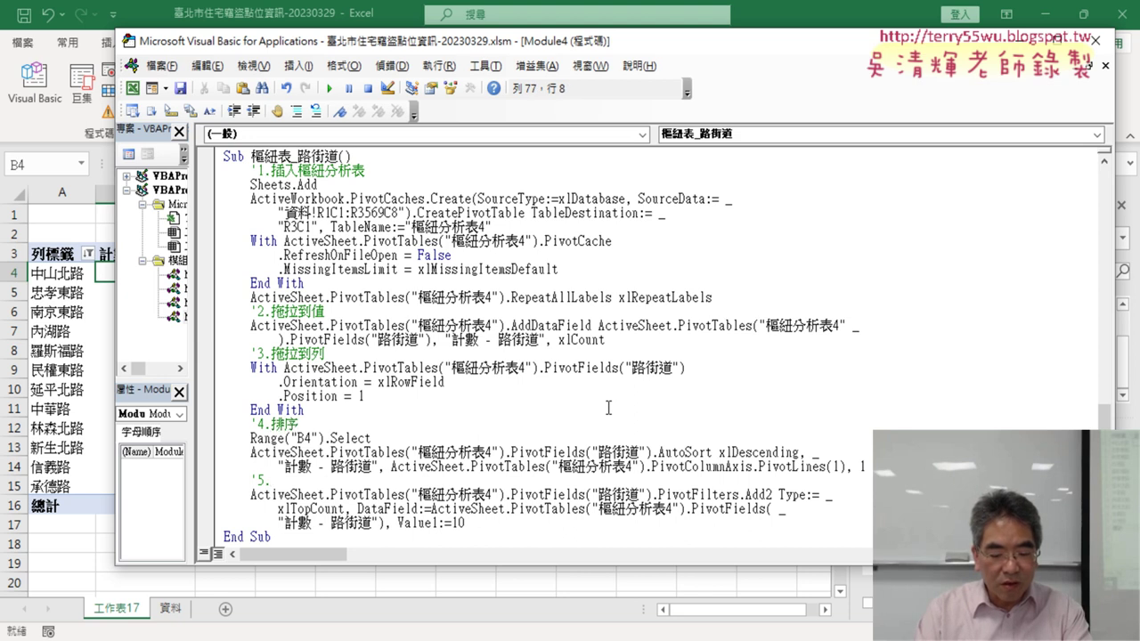
type("前ㄕ")
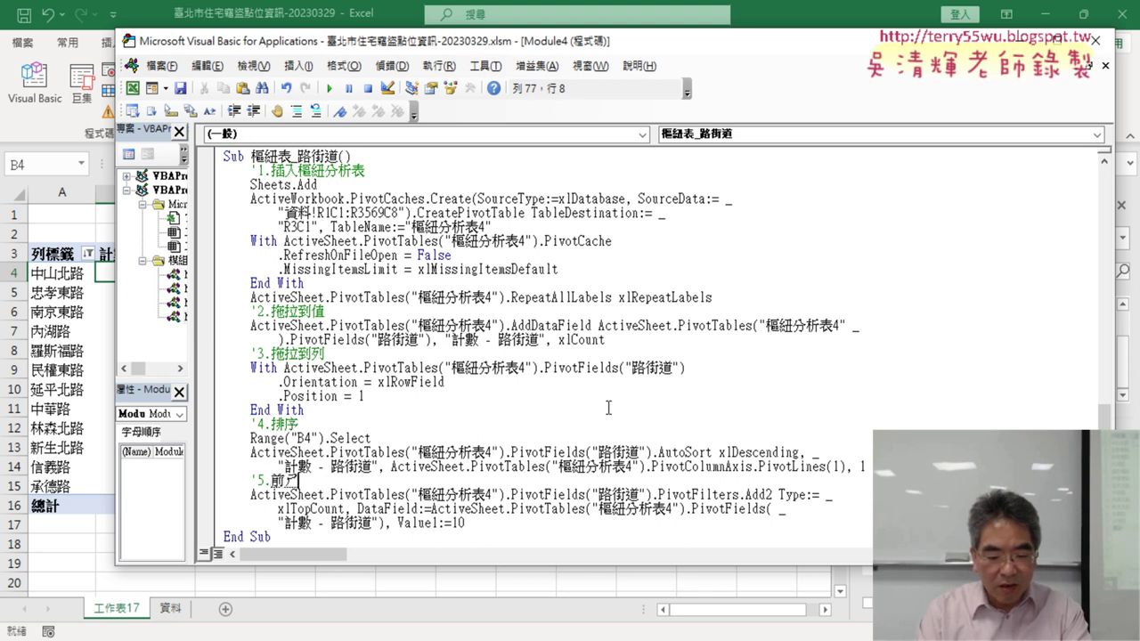
type("十項")
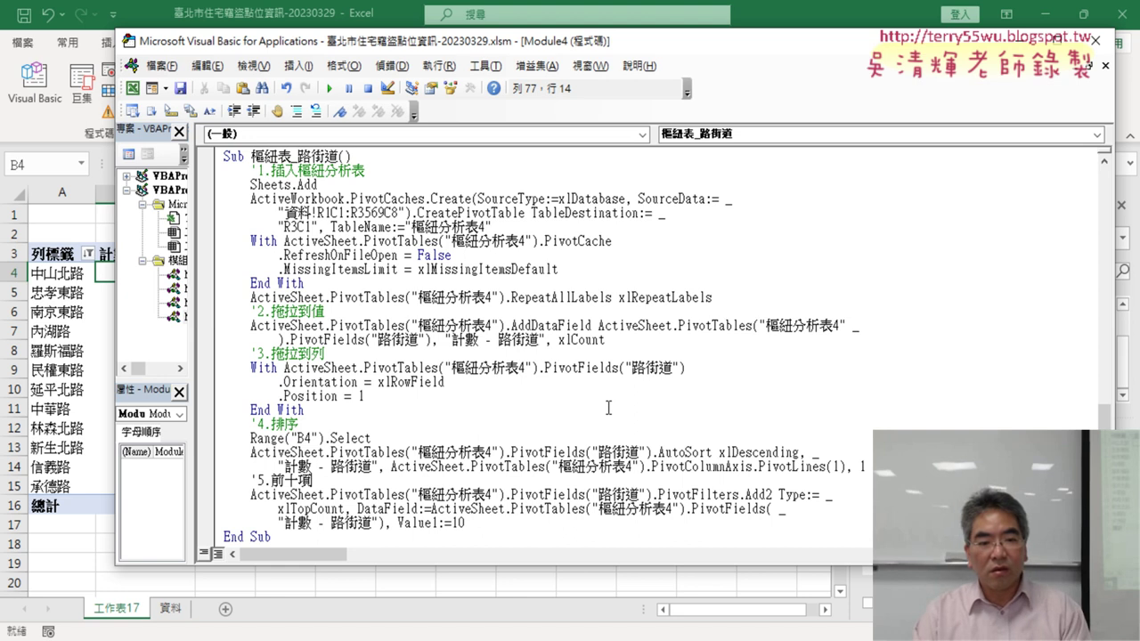
key("Down")
key("Down")
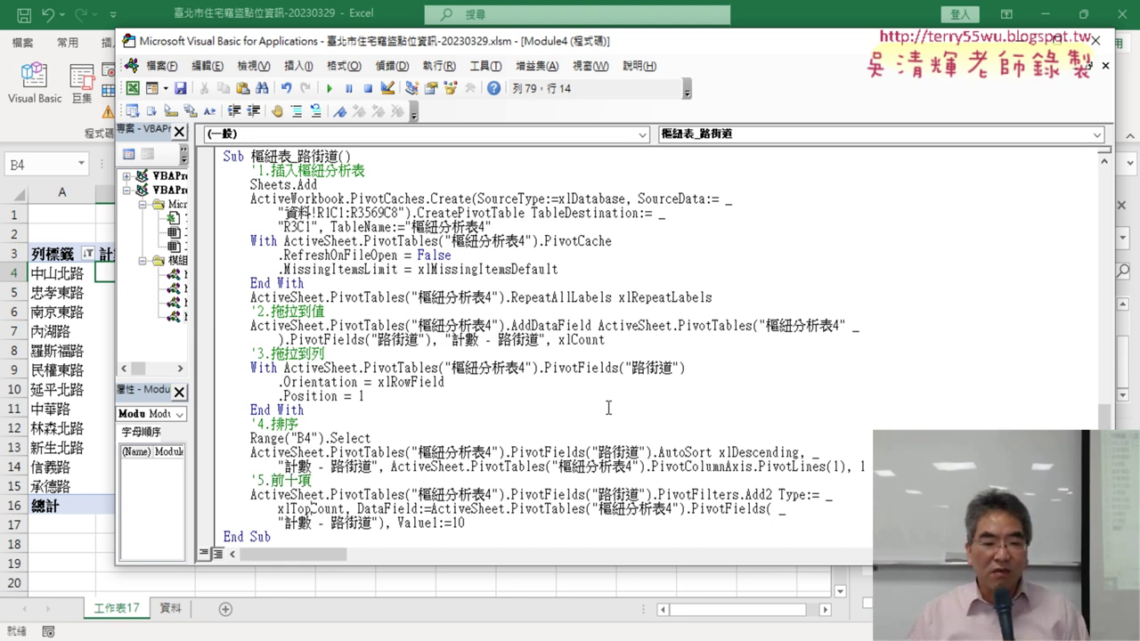
- Start a new, outdented line after the Value:=10 top-10 filter statement
scroll(606, 357, "down", 1)
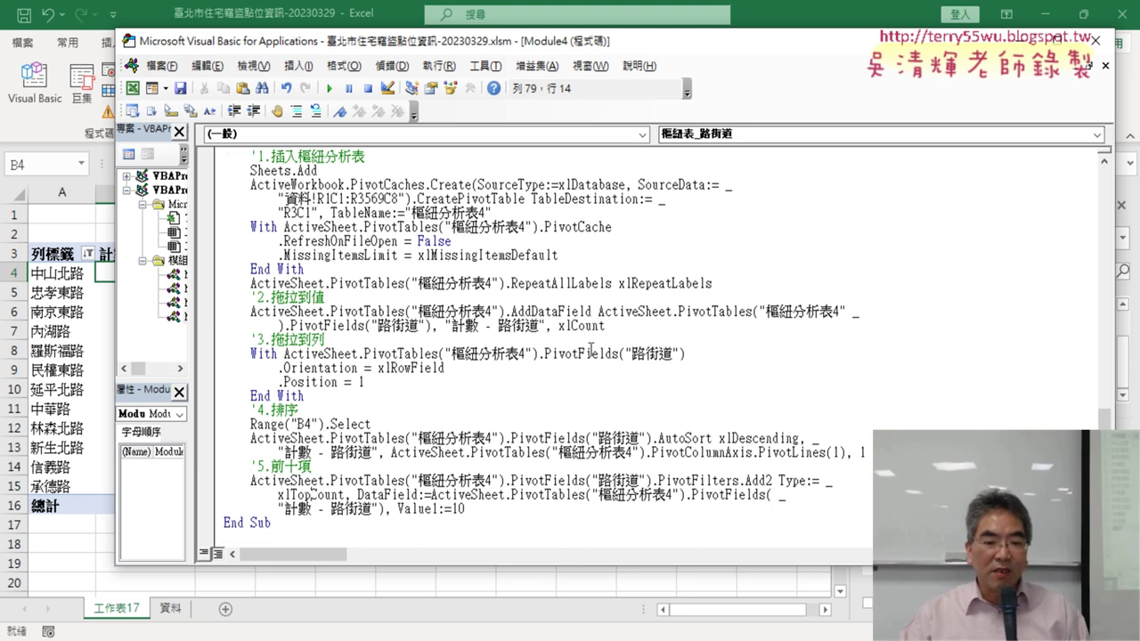
left_click_drag(397, 509, 465, 509)
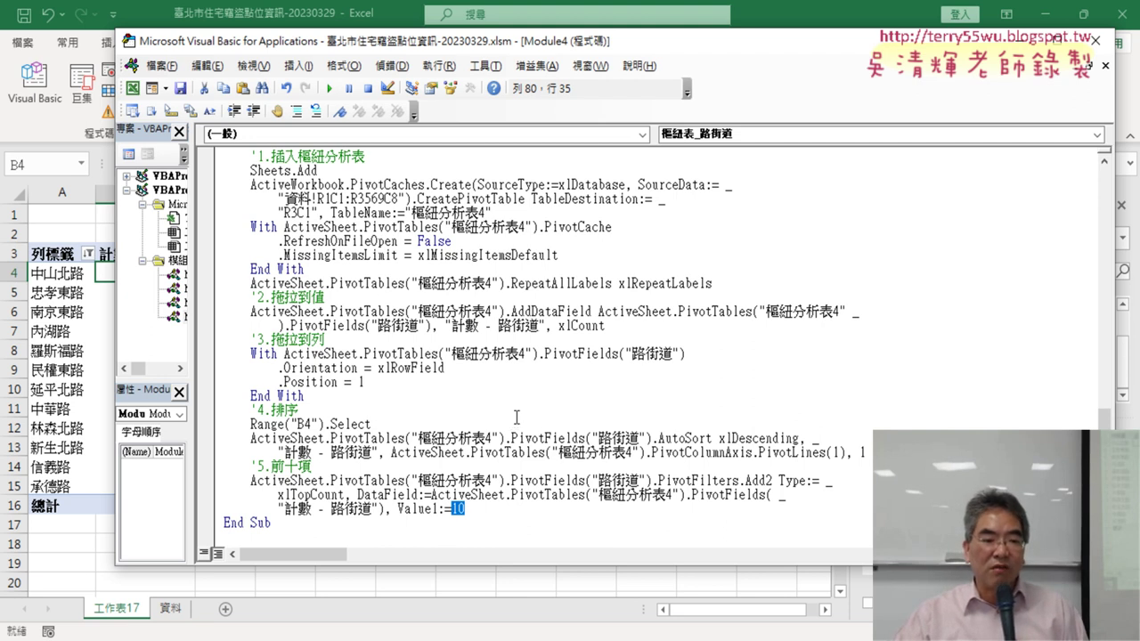
left_click(488, 509)
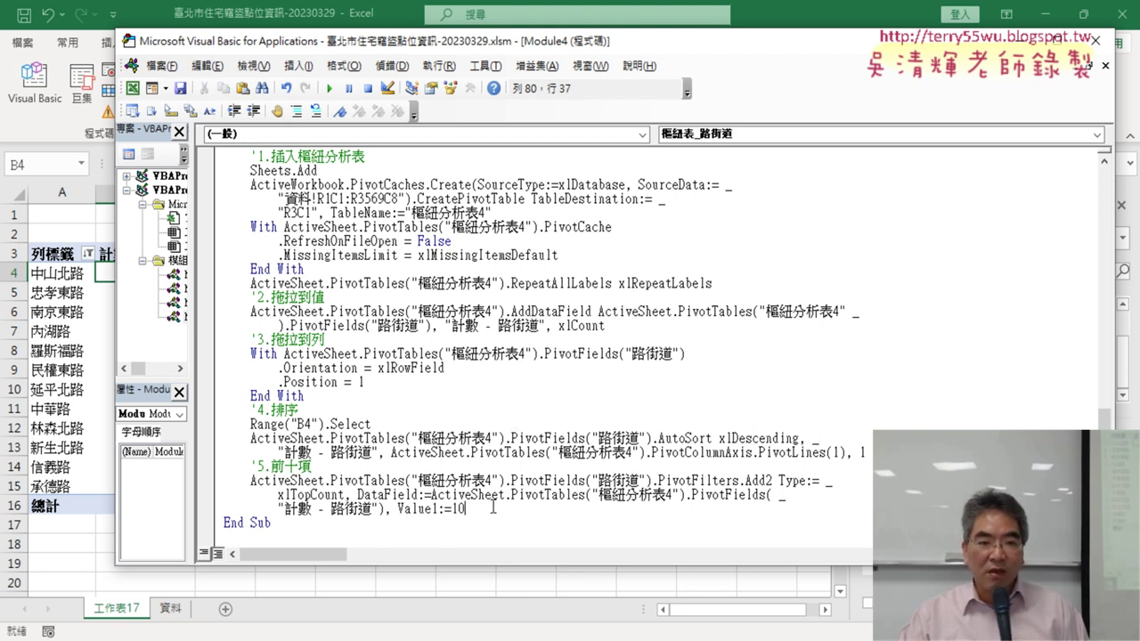
key("Return")
key("BackSpace")
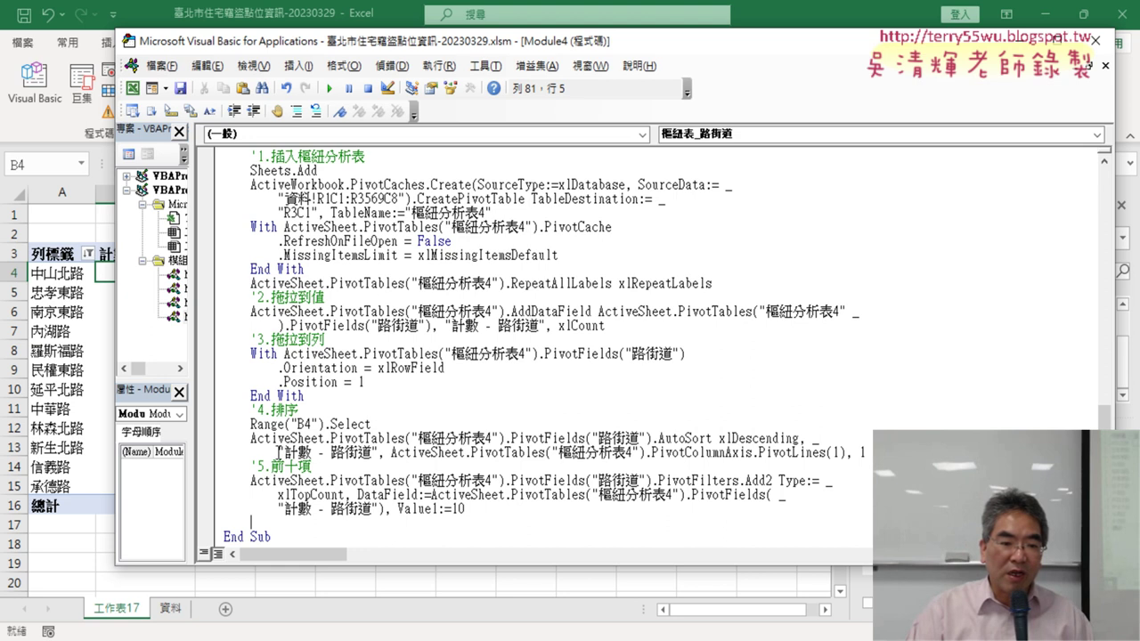
- Copy ActiveSheet to the line before End Sub, leave room above for a comment, and append .name="
left_click_drag(252, 437, 325, 438)
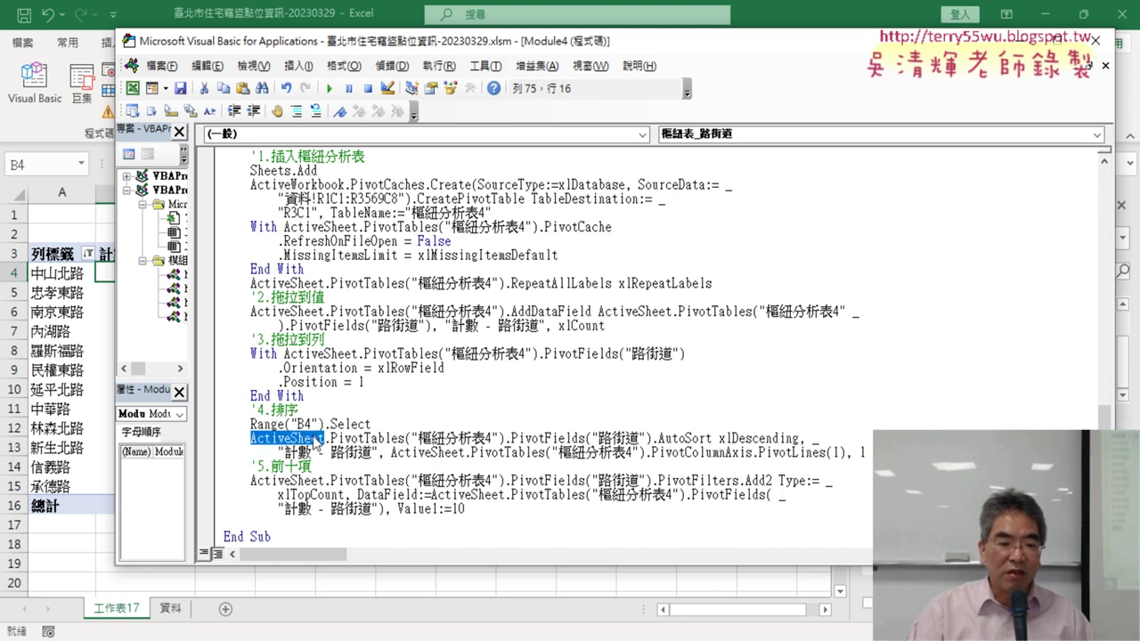
key("ctrl+c")
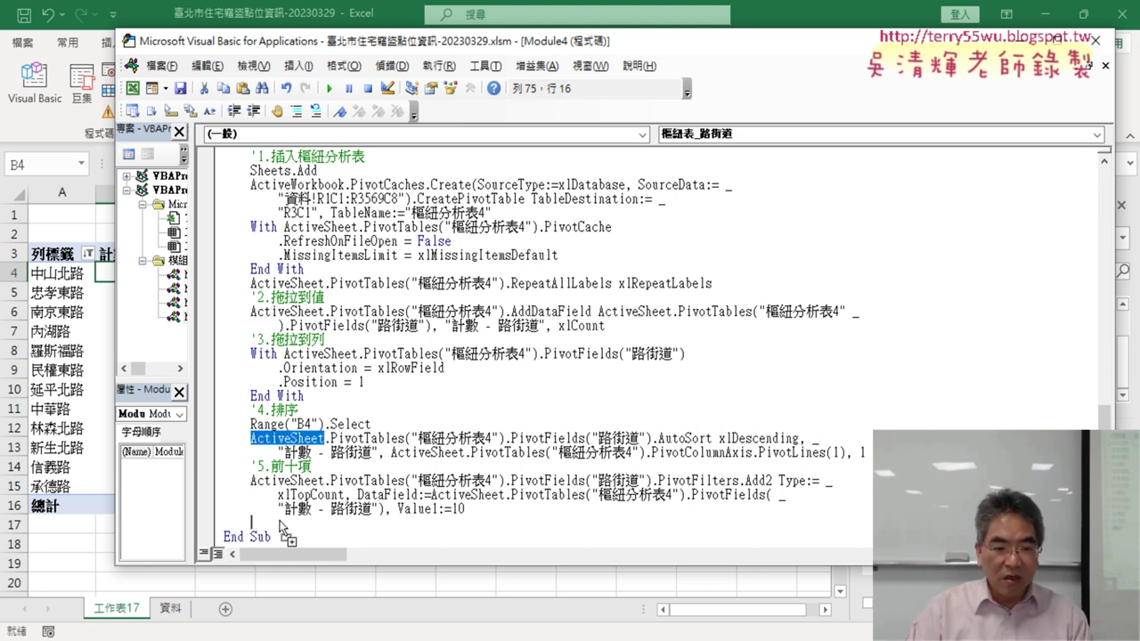
left_click(248, 522)
key("ctrl+v")
left_click(251, 523)
key("Return")
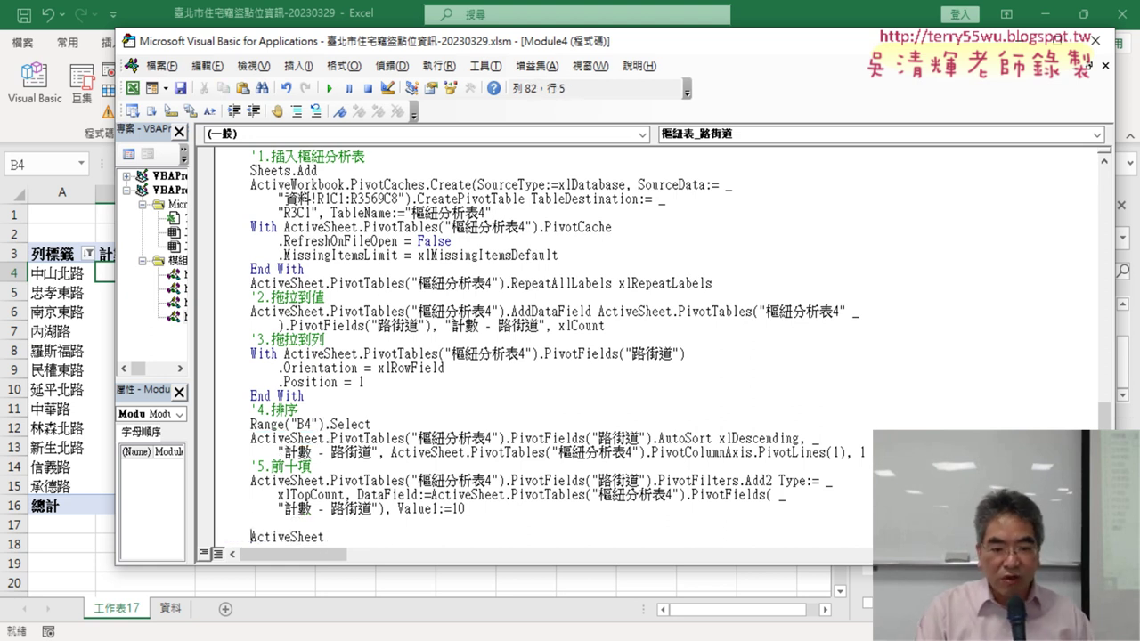
key("Up")
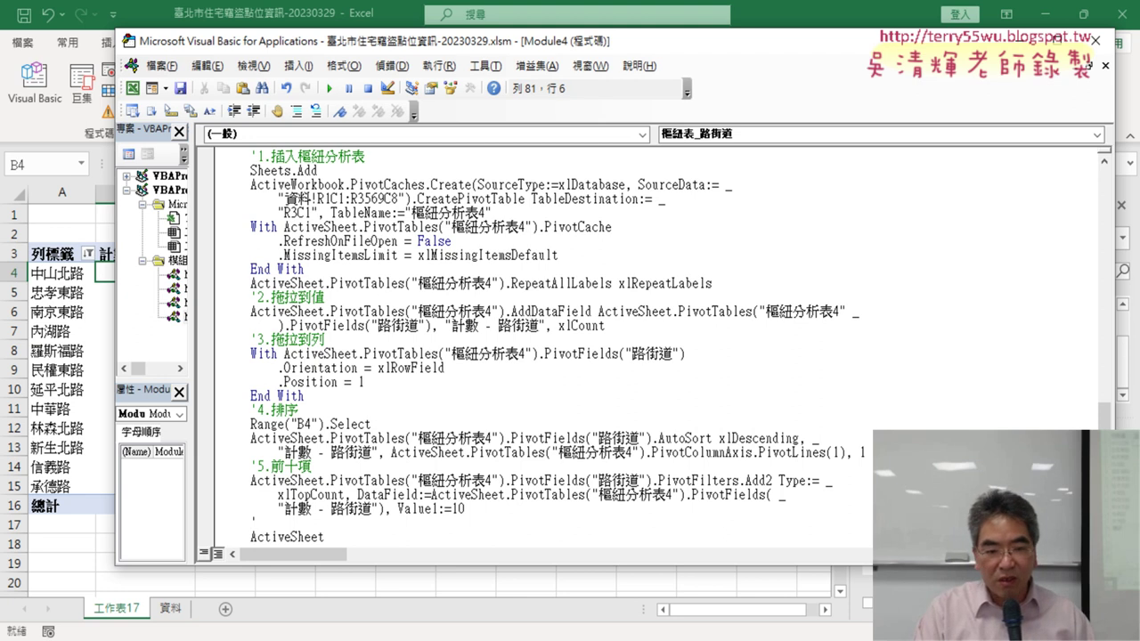
key("Down")
key("End")
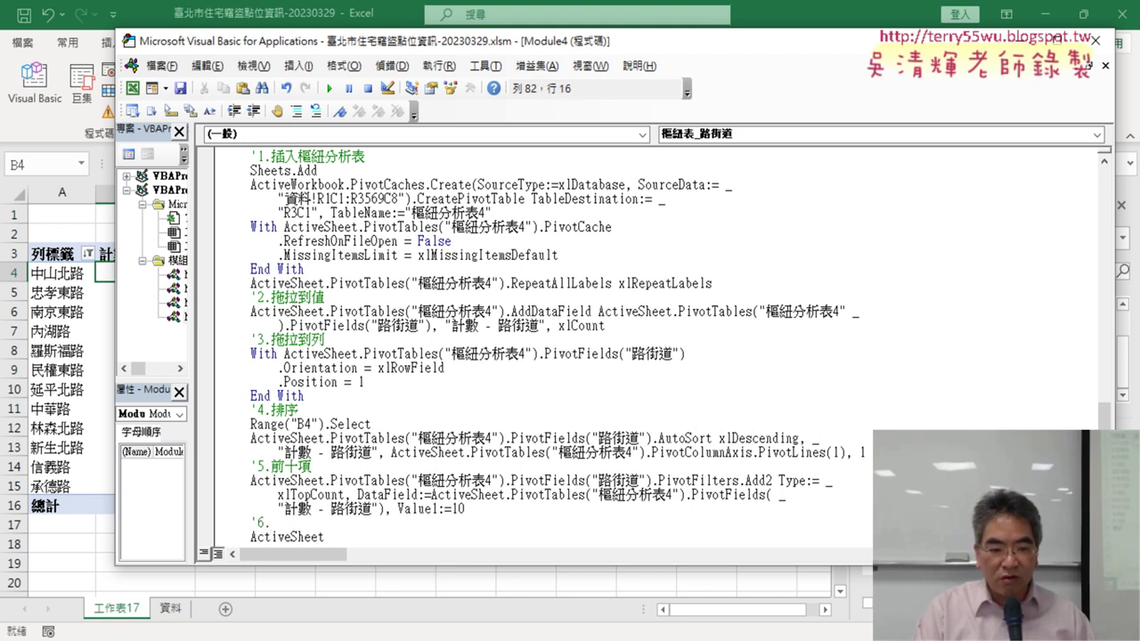
type(".nam")
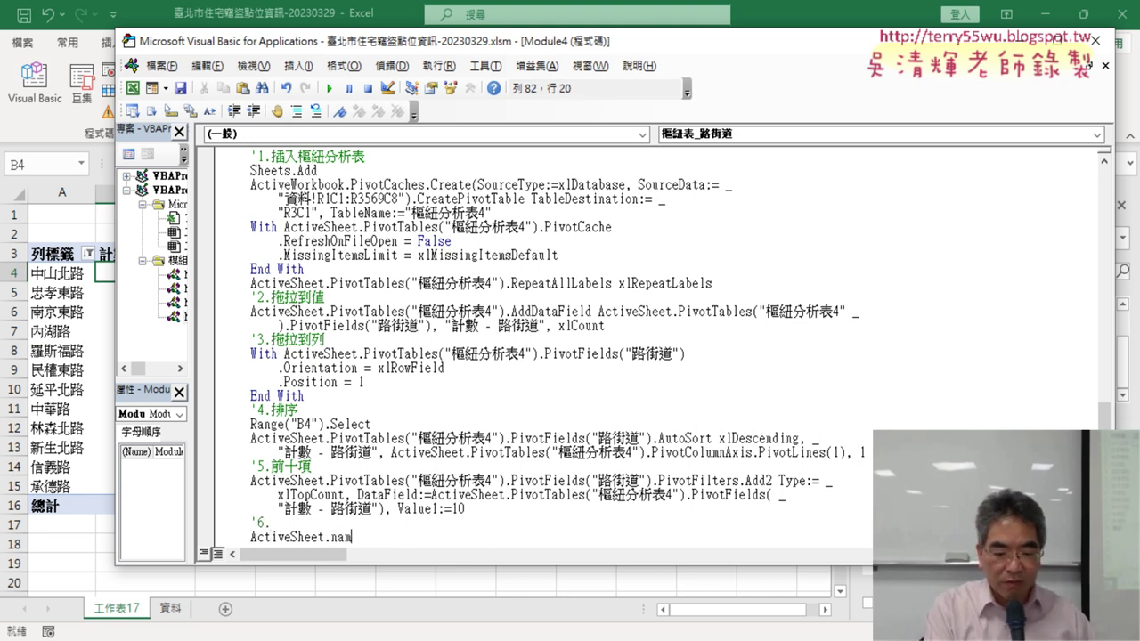
type("e=")
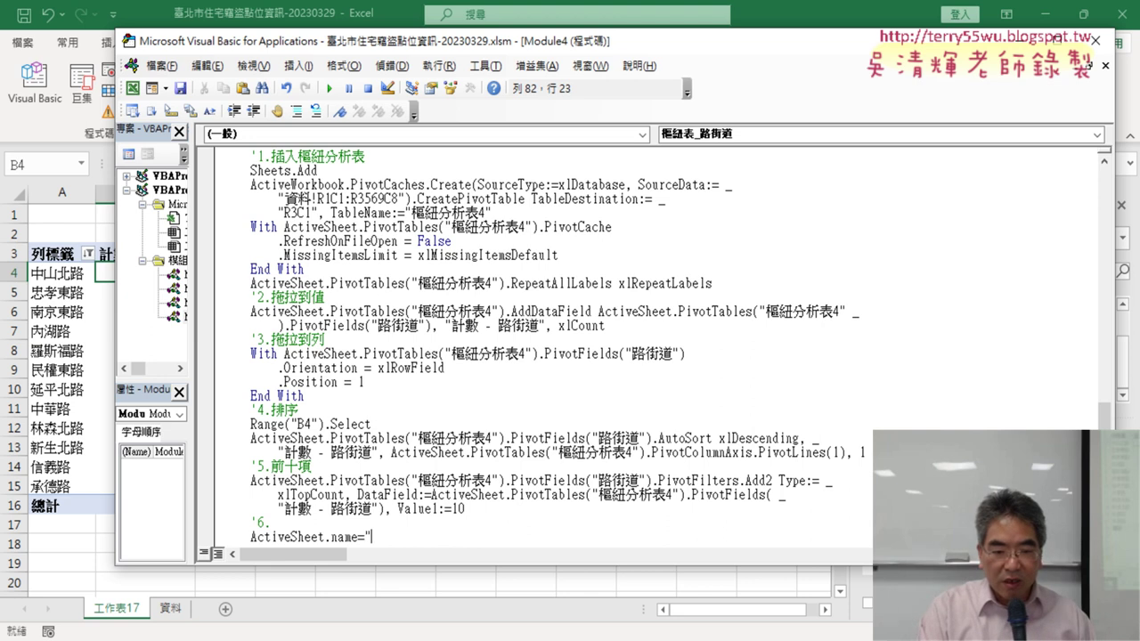
type("\"")
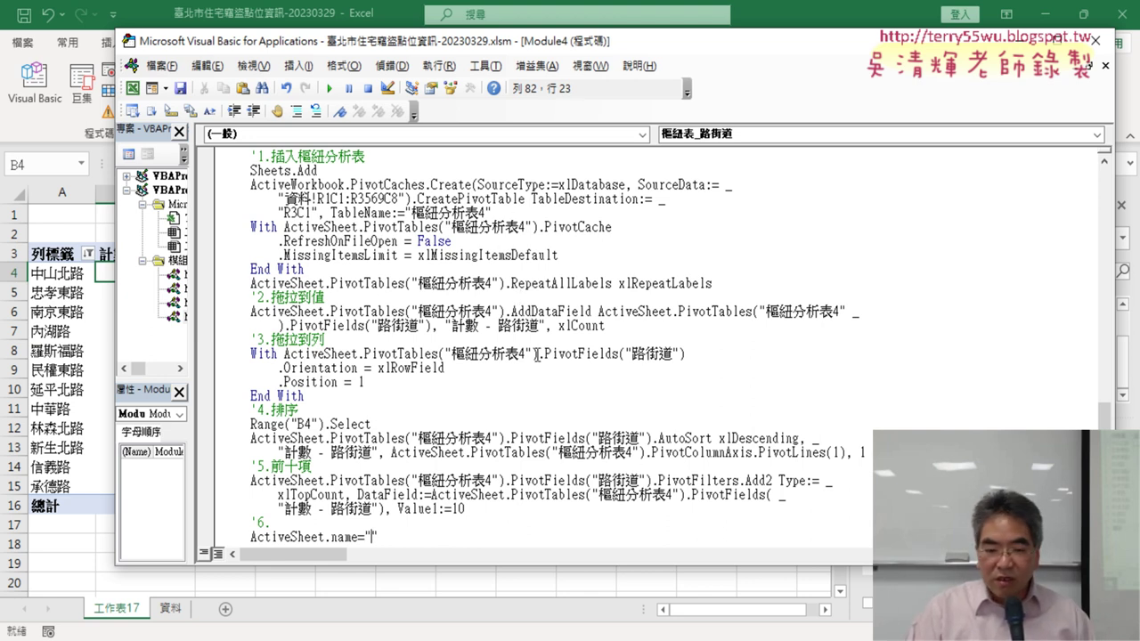
- Bring up the Google Docs documentation at the top of page 1, then minimise the browser
mouse_move(512, 634)
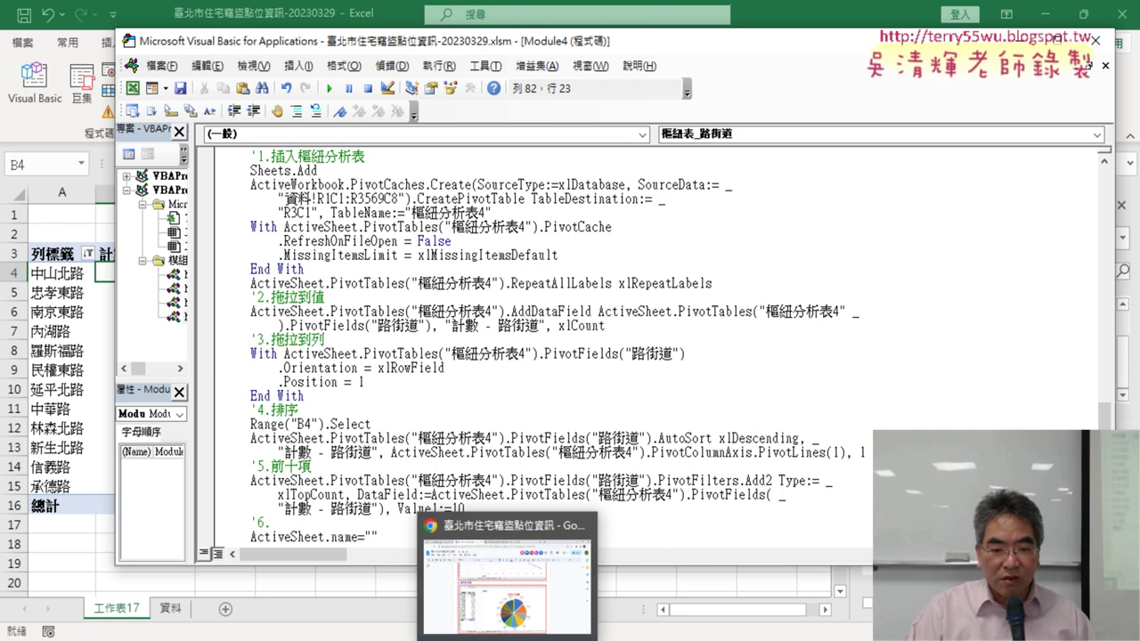
left_click(516, 592)
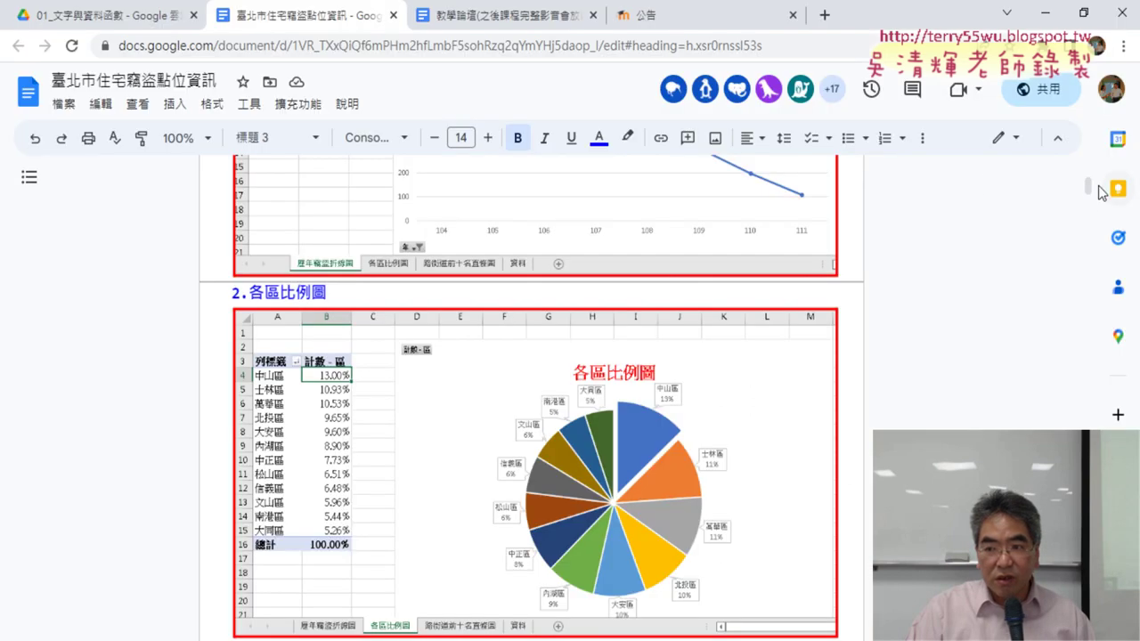
left_click_drag(1088, 187, 1089, 167)
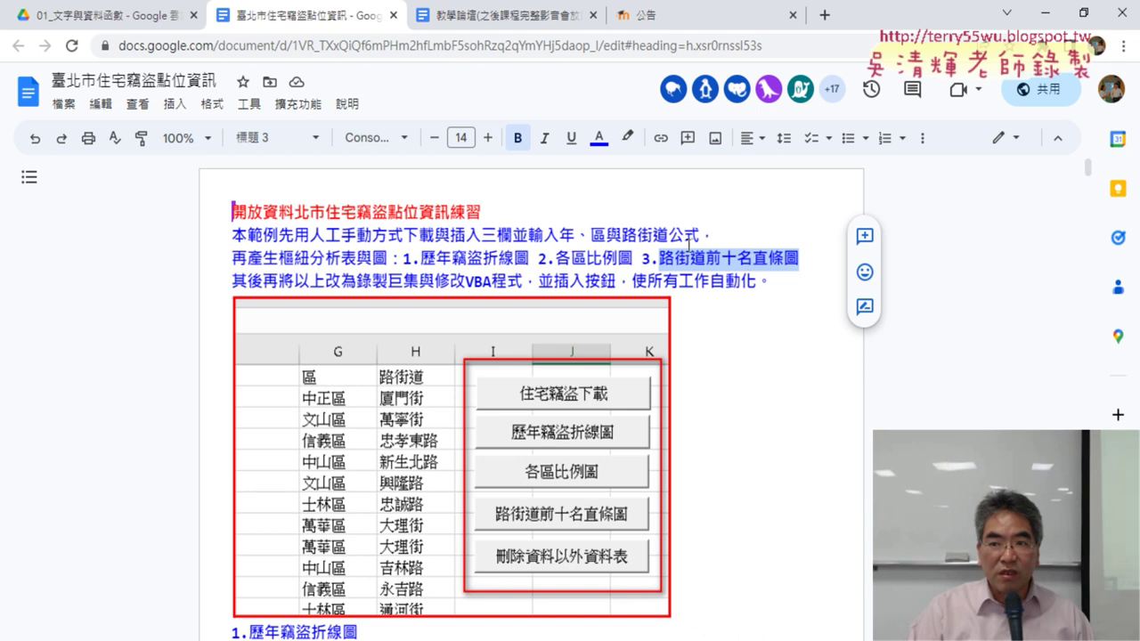
left_click(1044, 15)
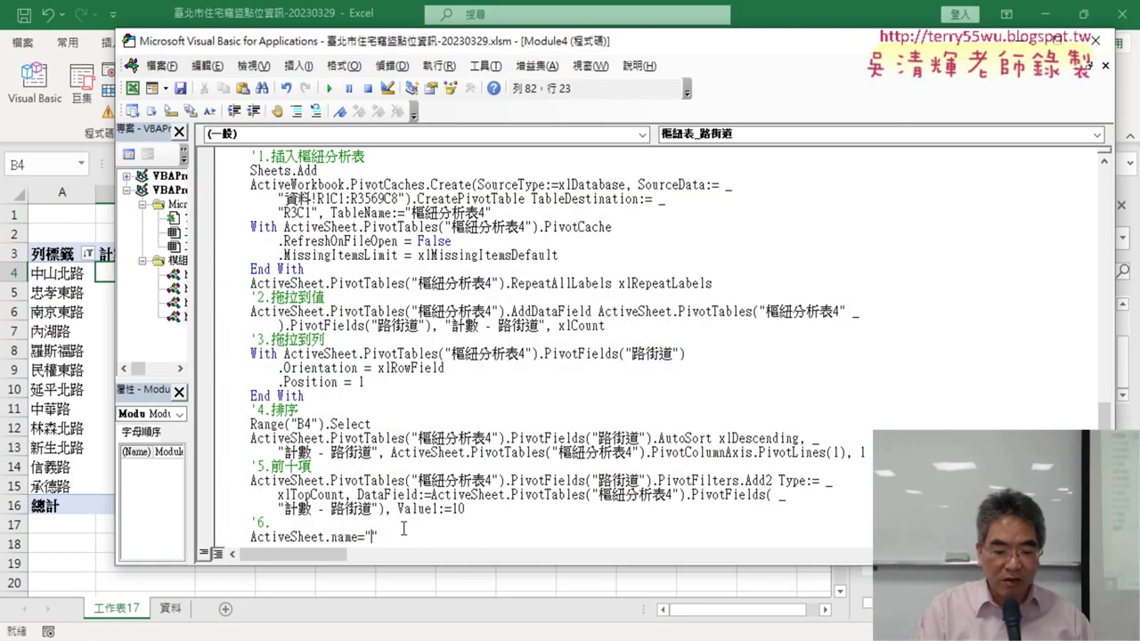
- Set ActiveSheet.Name to "路街道前十名直條圖" and label step 6 as 重新命名
type("路街道前十名直條圖")
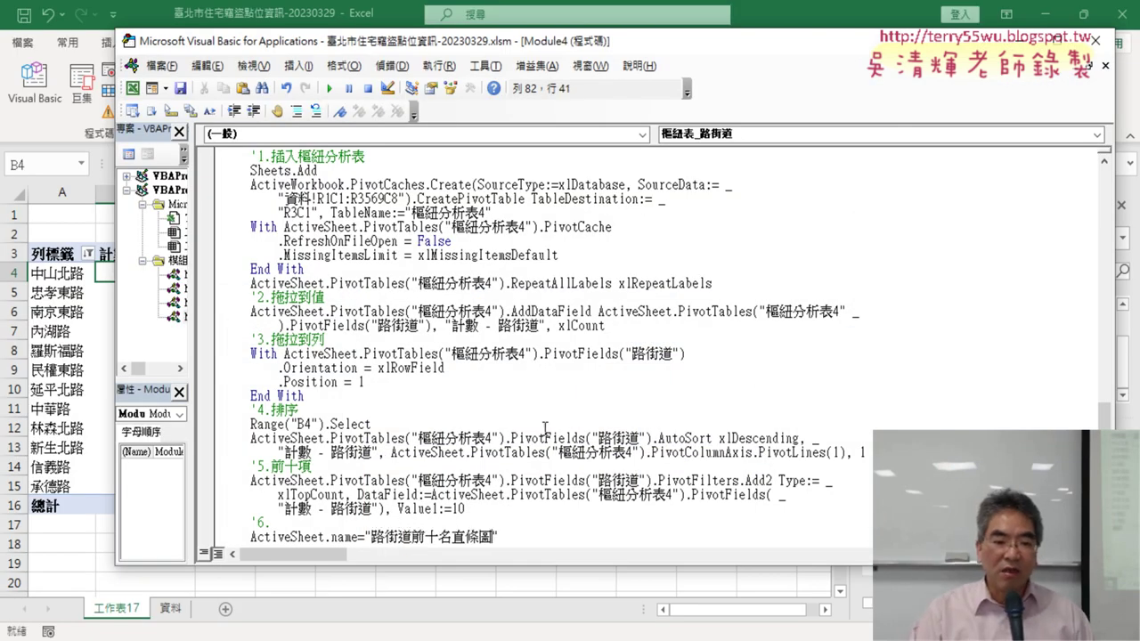
scroll(546, 430, "down", 1)
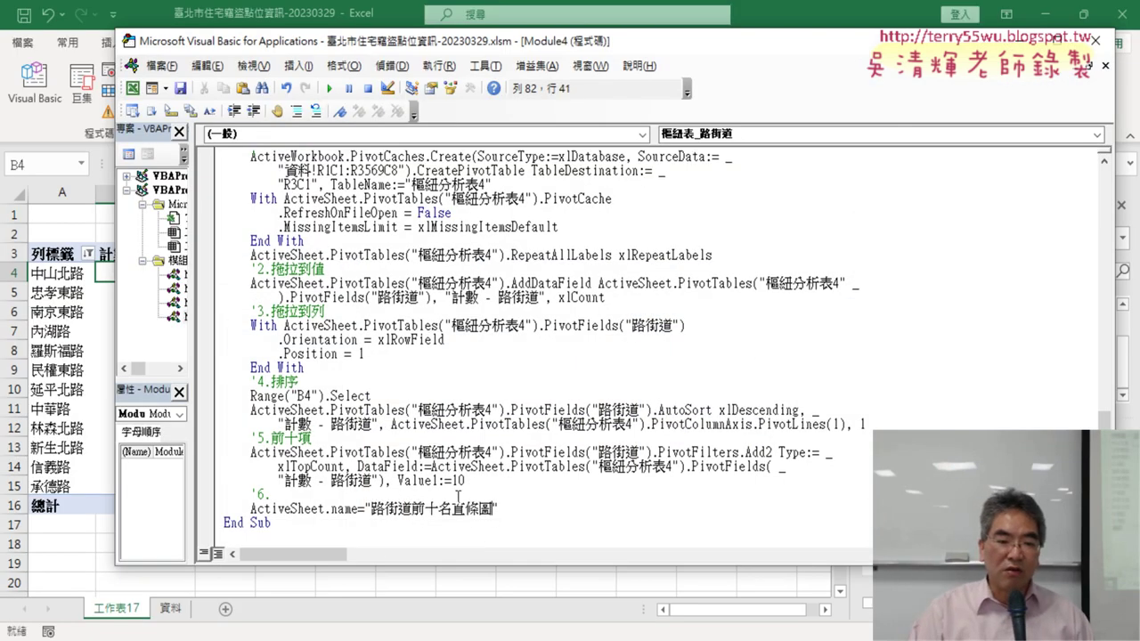
left_click(344, 489)
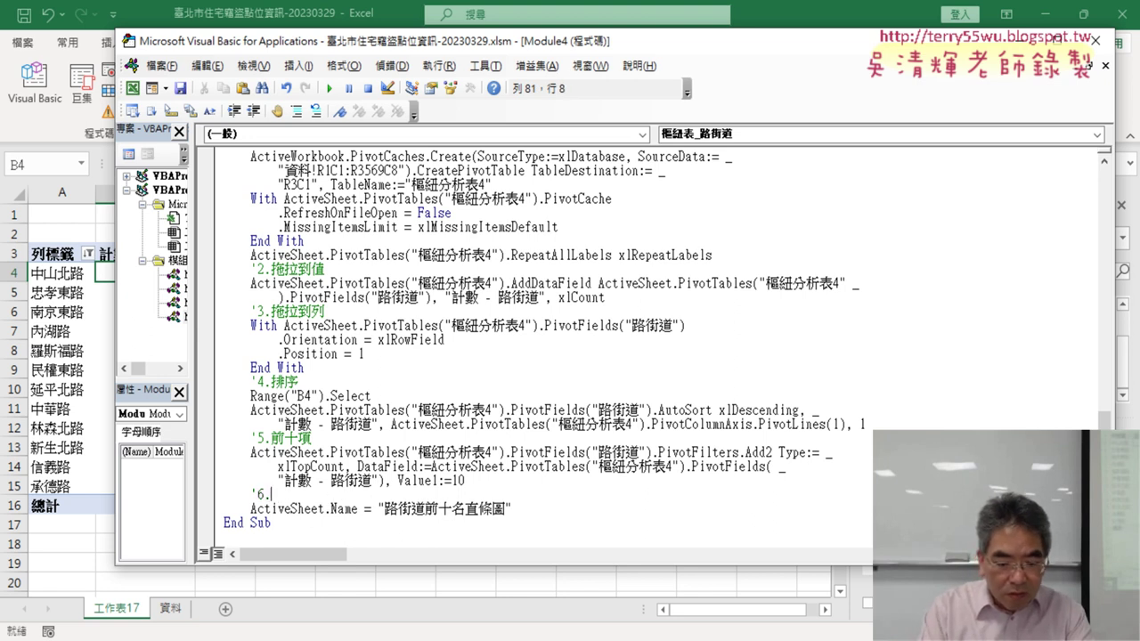
type("重工一ㄅ")
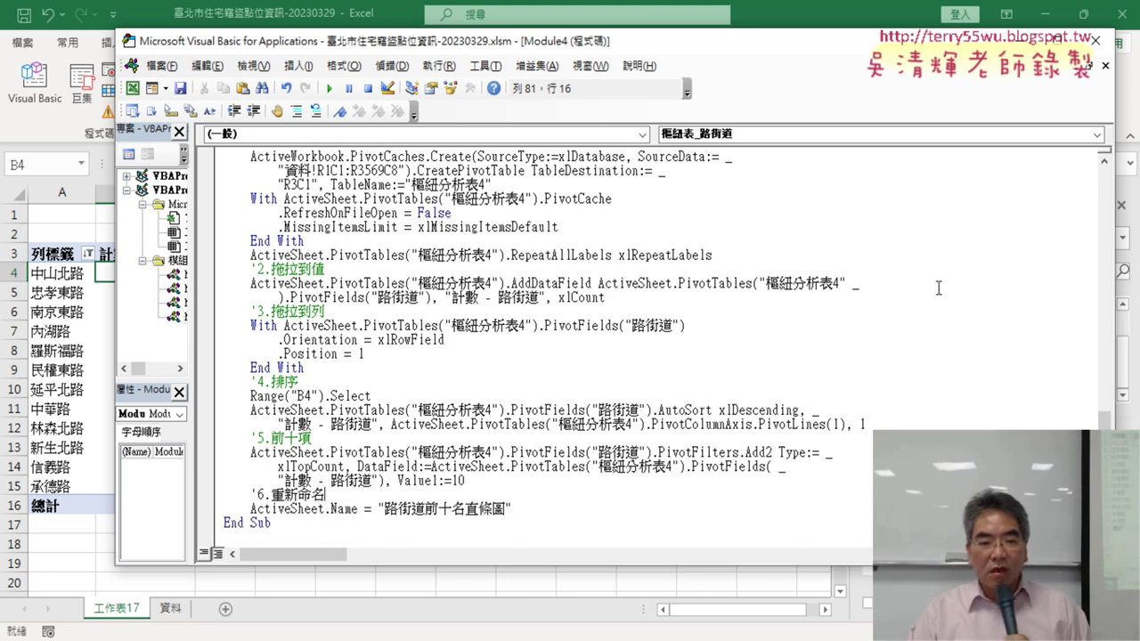
left_click(868, 283)
- Enlarge the code pane so the whole macro is visible
scroll(737, 381, "up", 1)
scroll(738, 381, "down", 1)
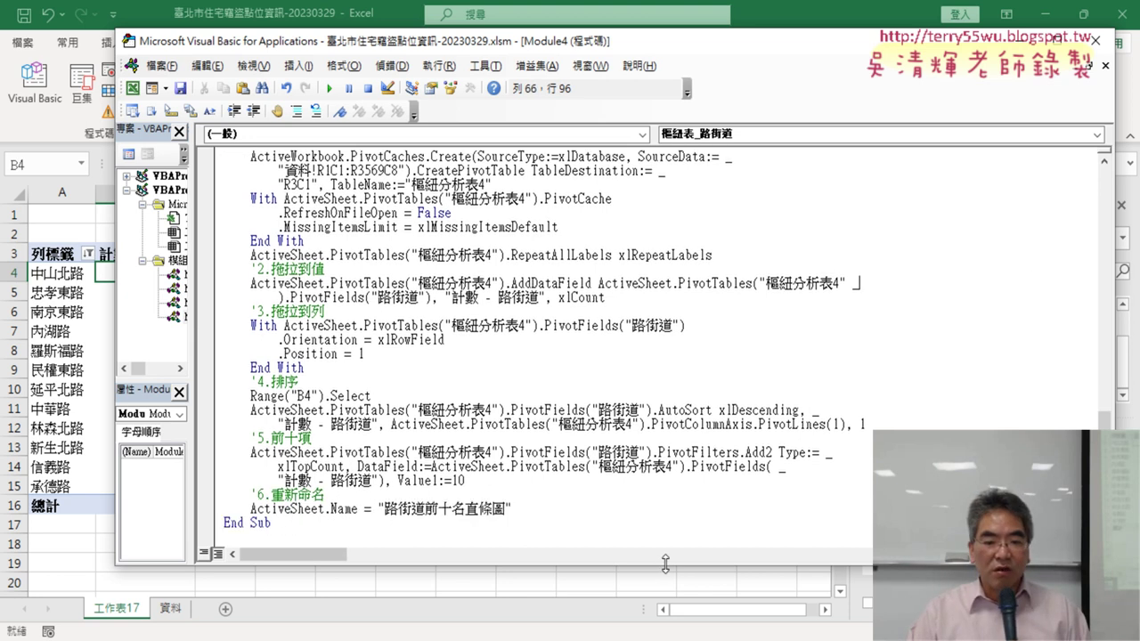
left_click_drag(665, 563, 659, 608)
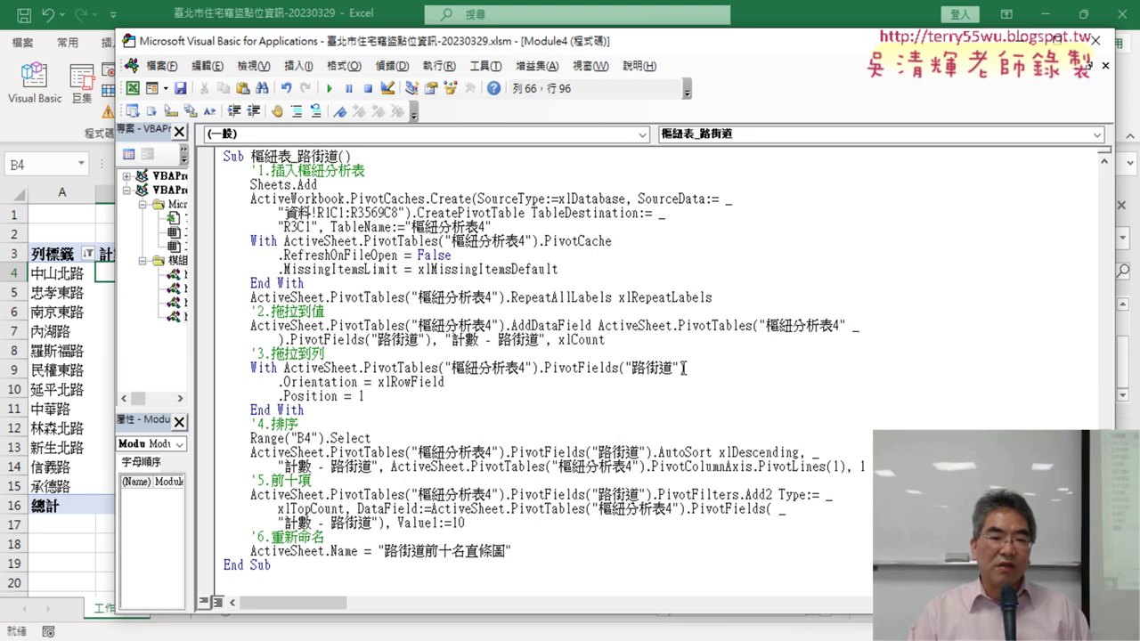
left_click_drag(722, 299, 156, 190)
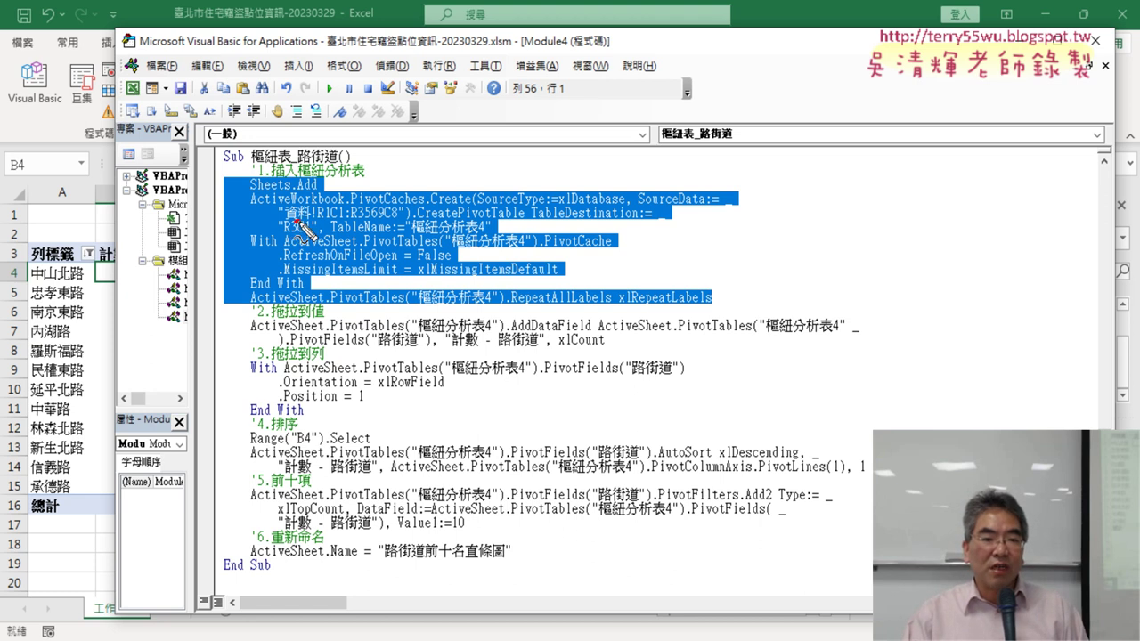
left_click_drag(303, 230, 397, 226)
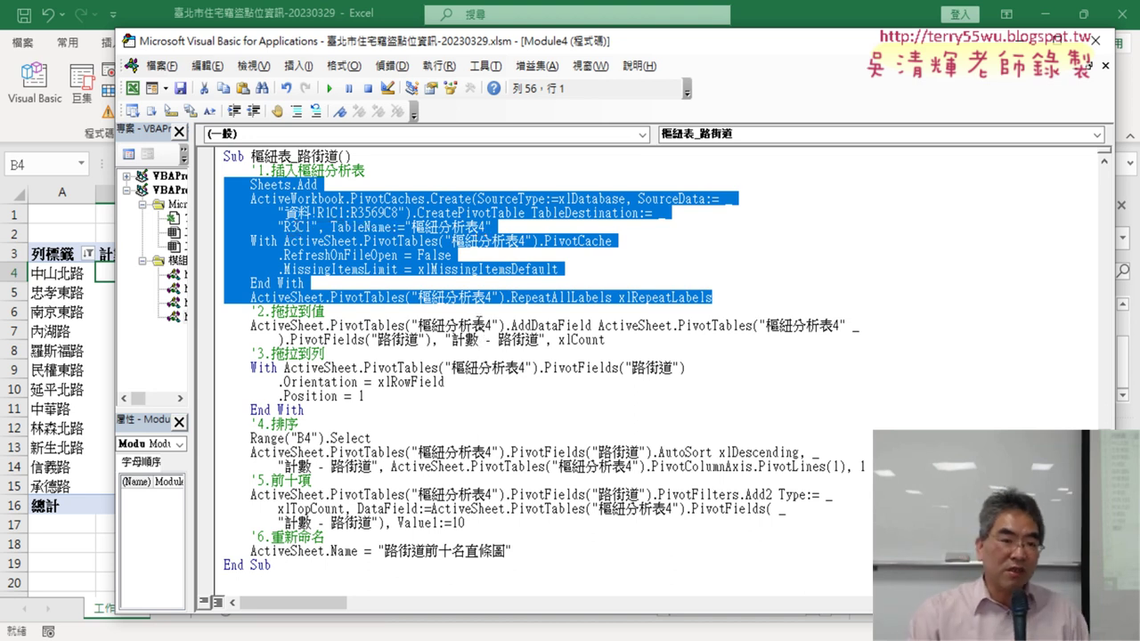
left_click(417, 356)
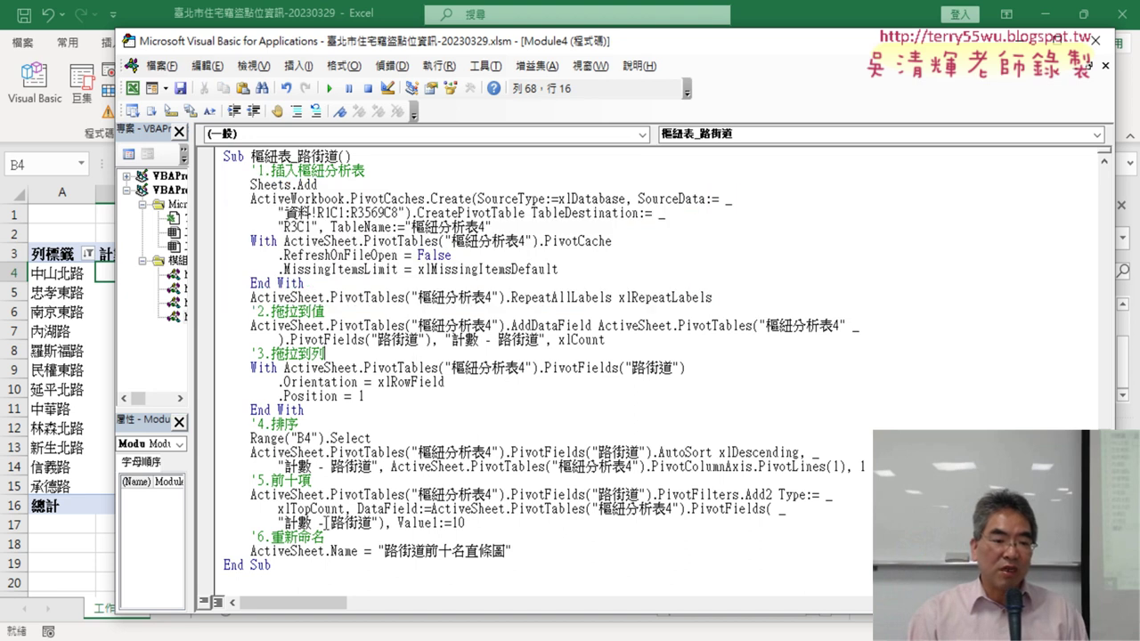
- Delete the old pivot sheet 工作表17
right_click(114, 626)
left_click(147, 394)
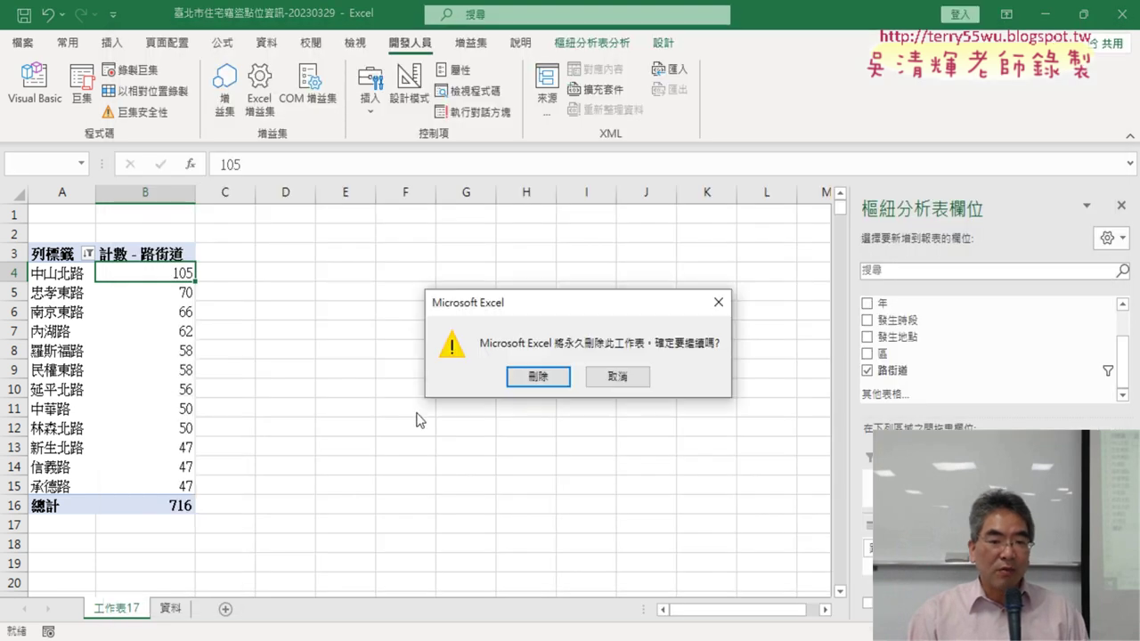
left_click(530, 381)
- Run the macro from the VBA editor and check the rebuilt 路街道前十名直條圖 sheet
left_click(35, 85)
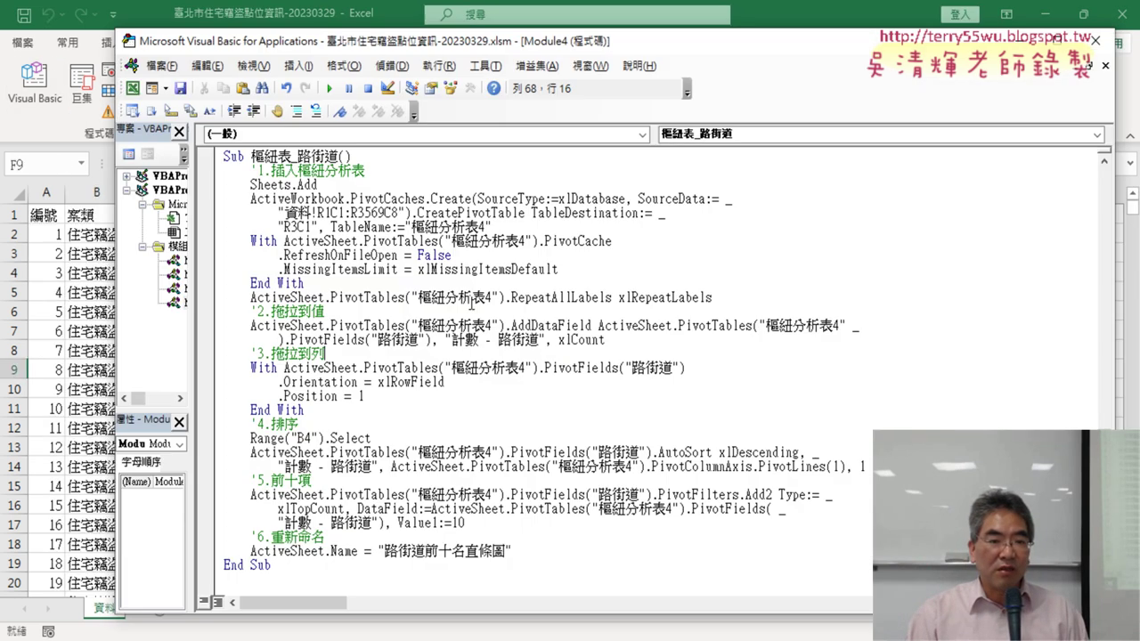
left_click(330, 88)
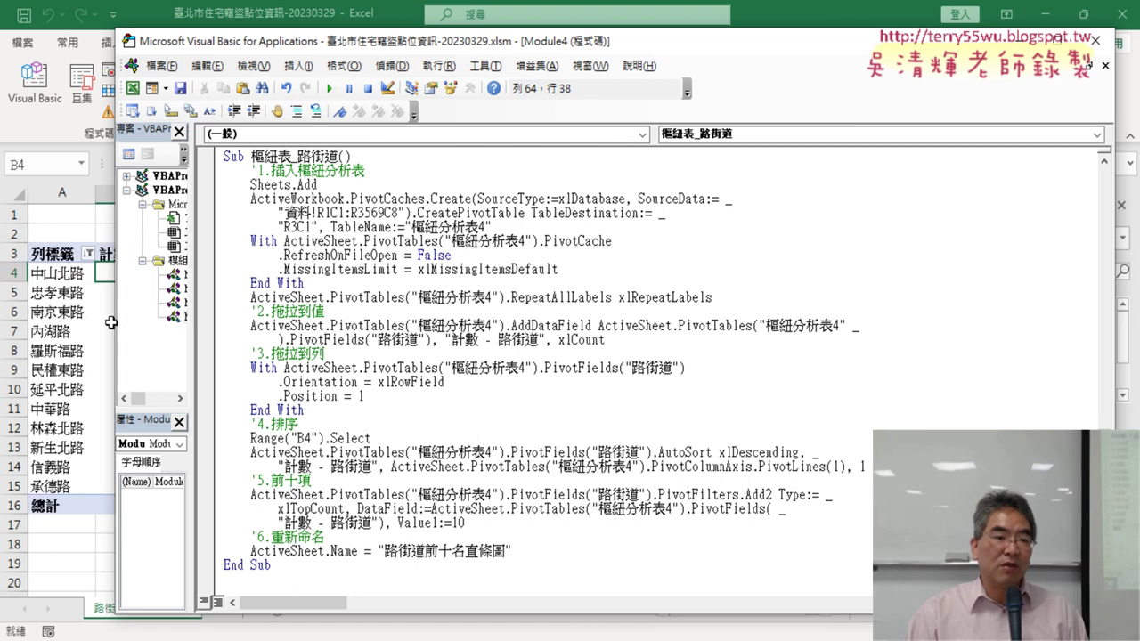
left_click(73, 559)
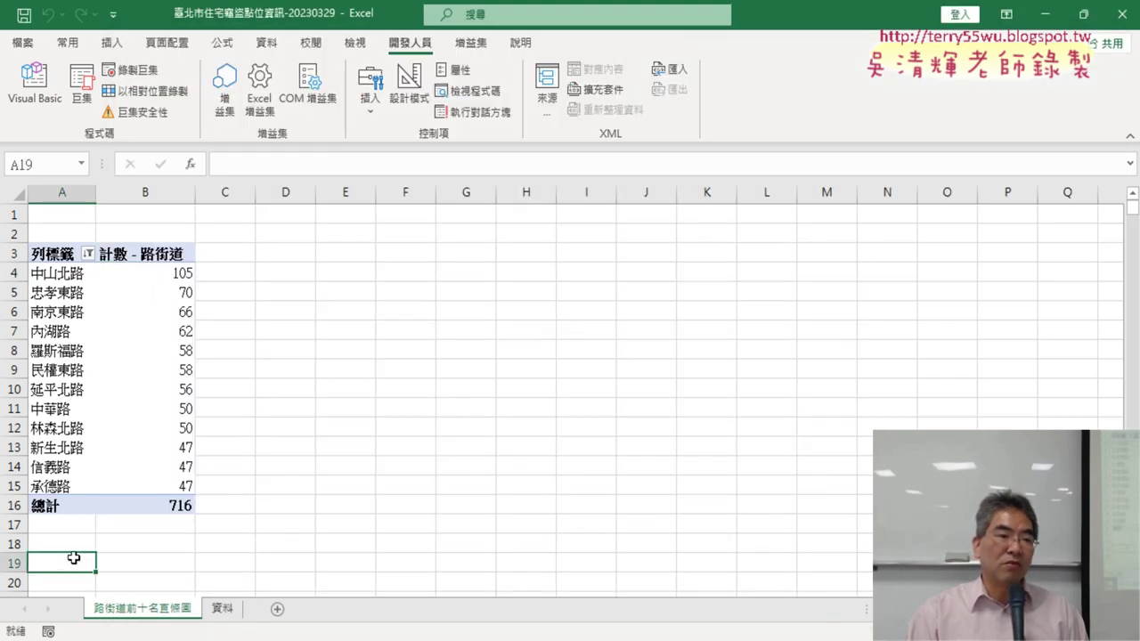
- Back out of deleting the pivot sheet, then select a street cell and show PivotTable Analyze
left_click(35, 81)
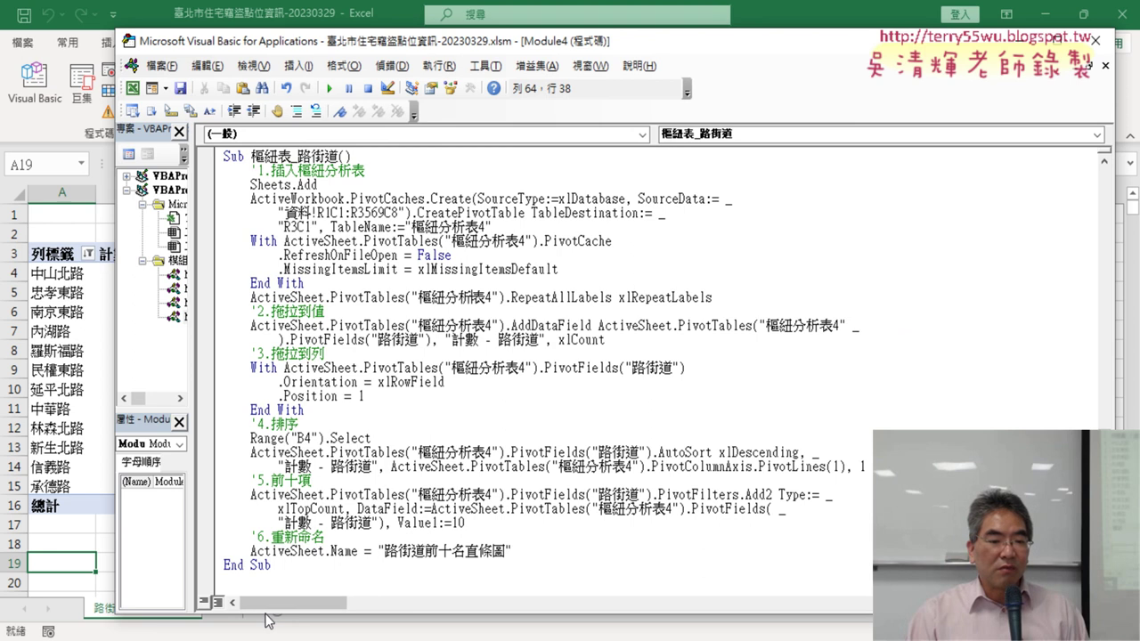
left_click_drag(266, 614, 265, 574)
right_click(178, 611)
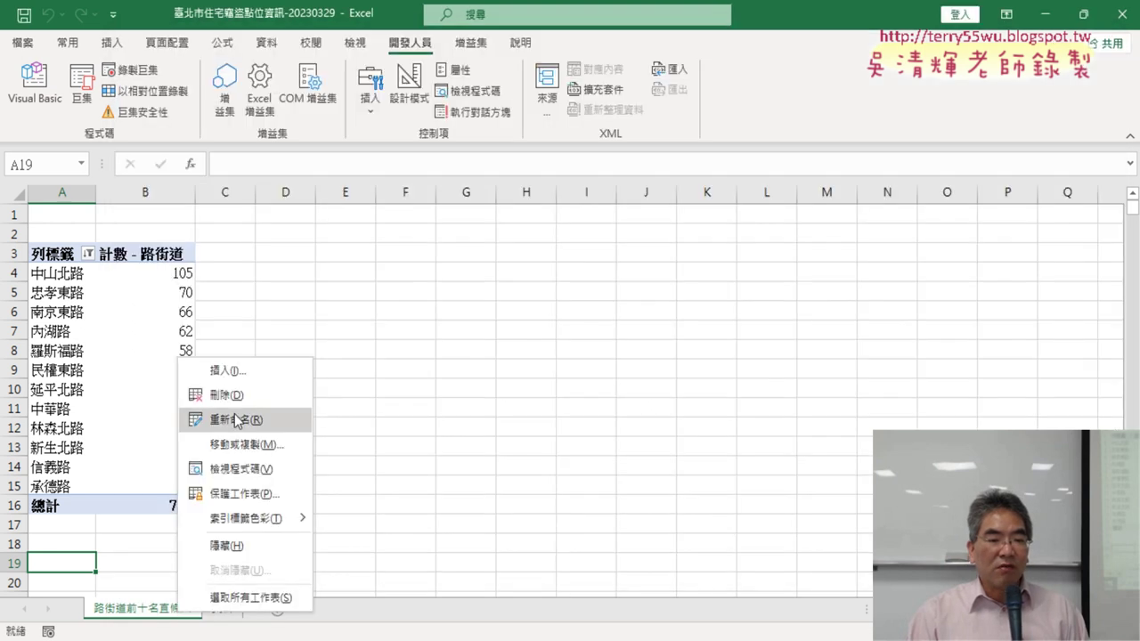
left_click(311, 401)
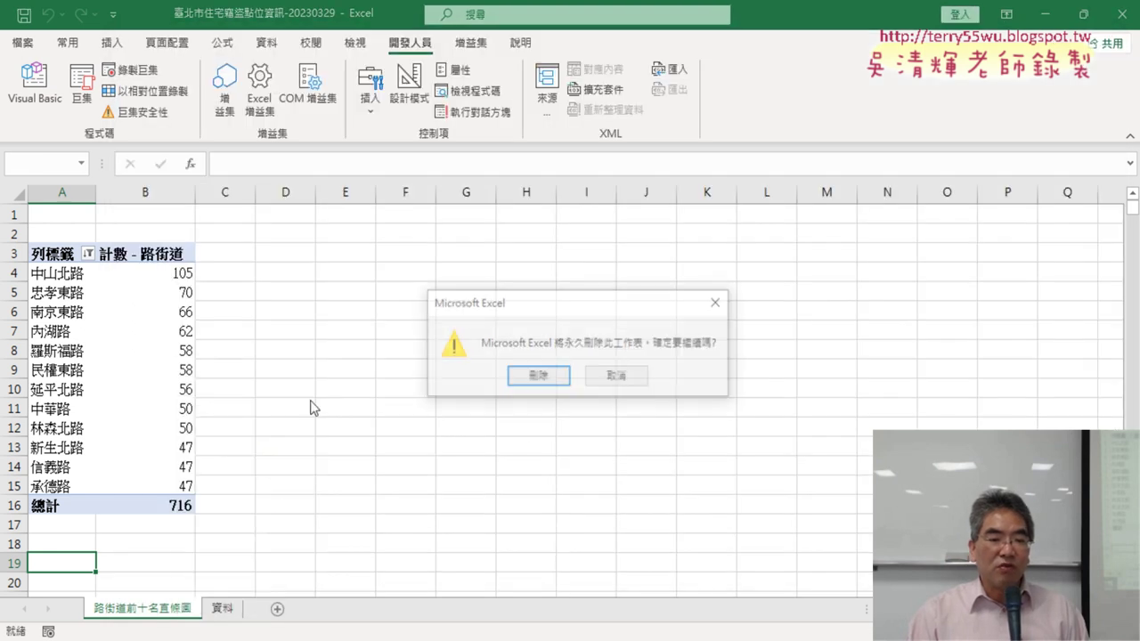
left_click(570, 383)
left_click(82, 348)
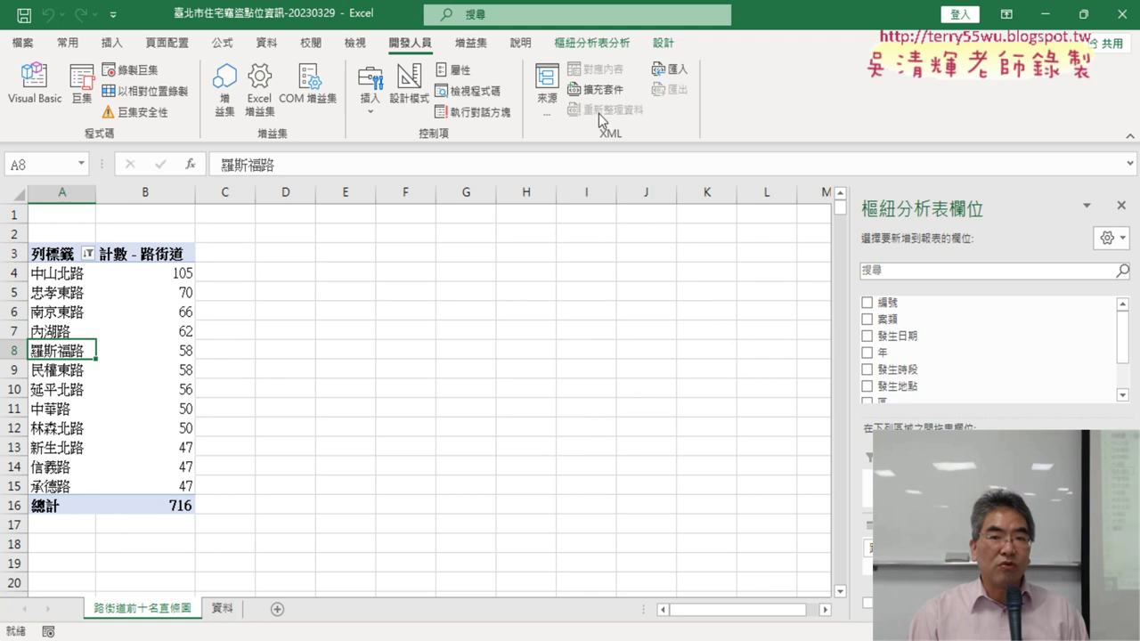
left_click(594, 43)
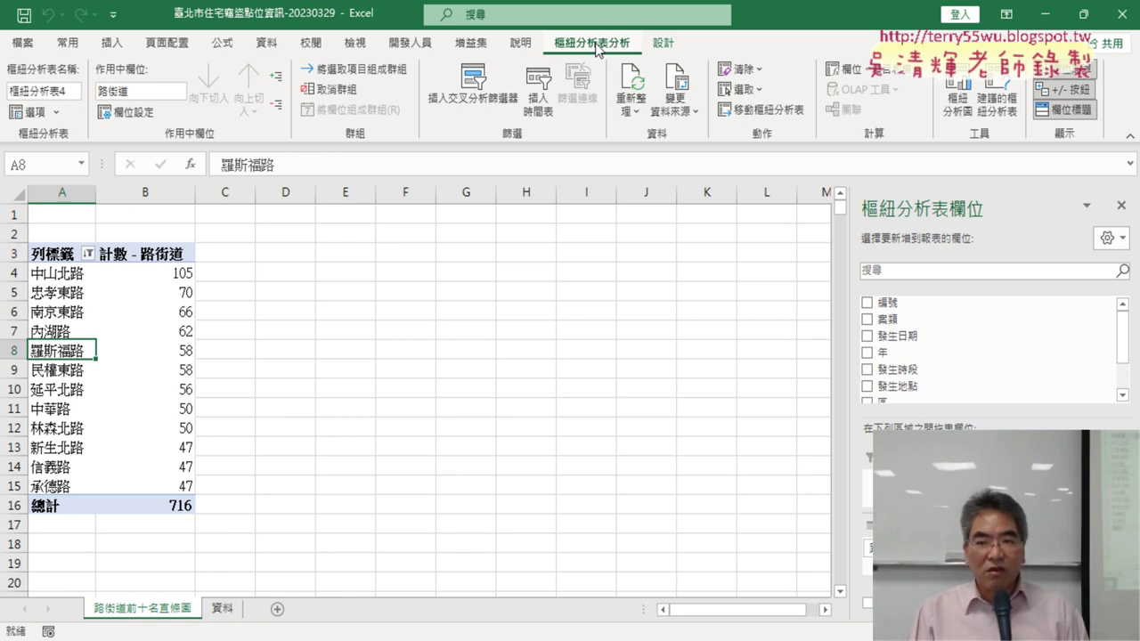
left_click(969, 121)
mouse_move(608, 257)
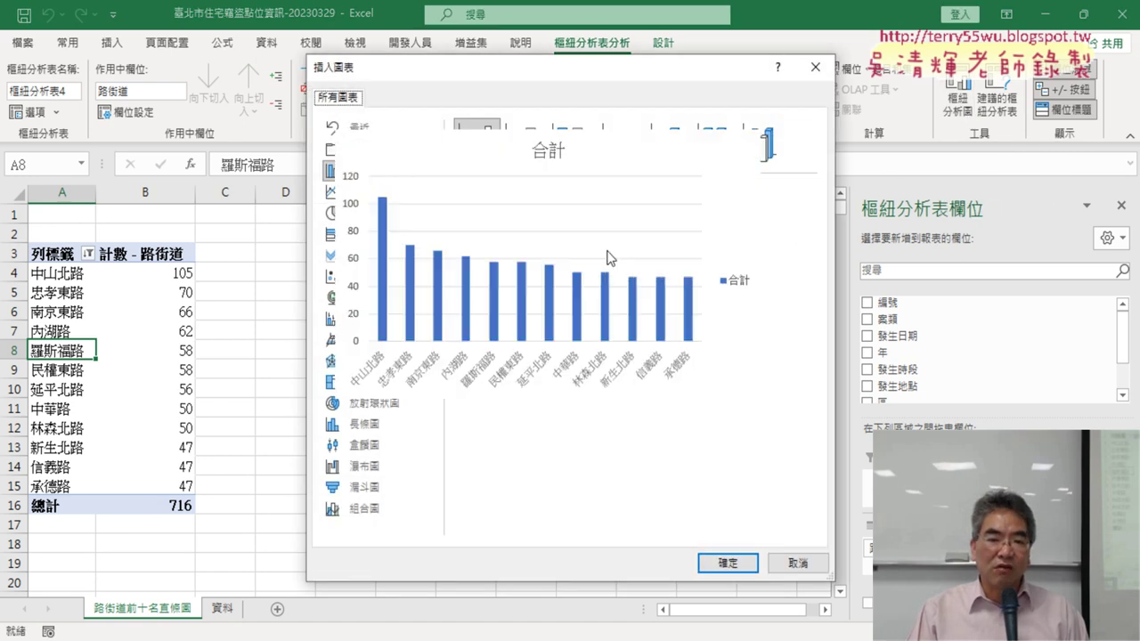
left_click(729, 570)
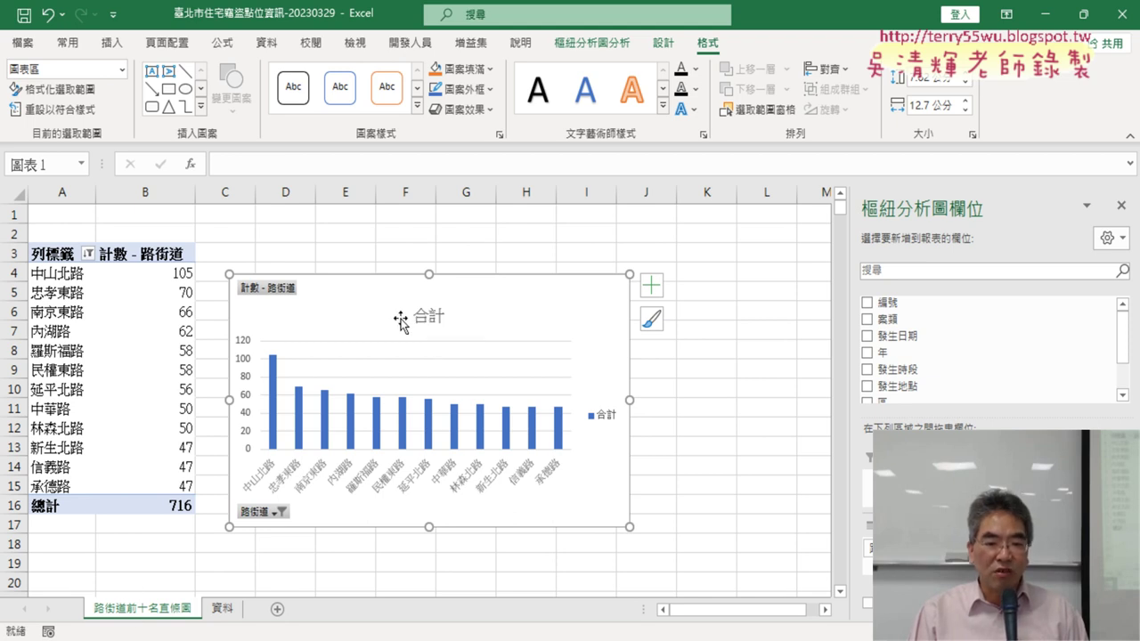
double_click(143, 609)
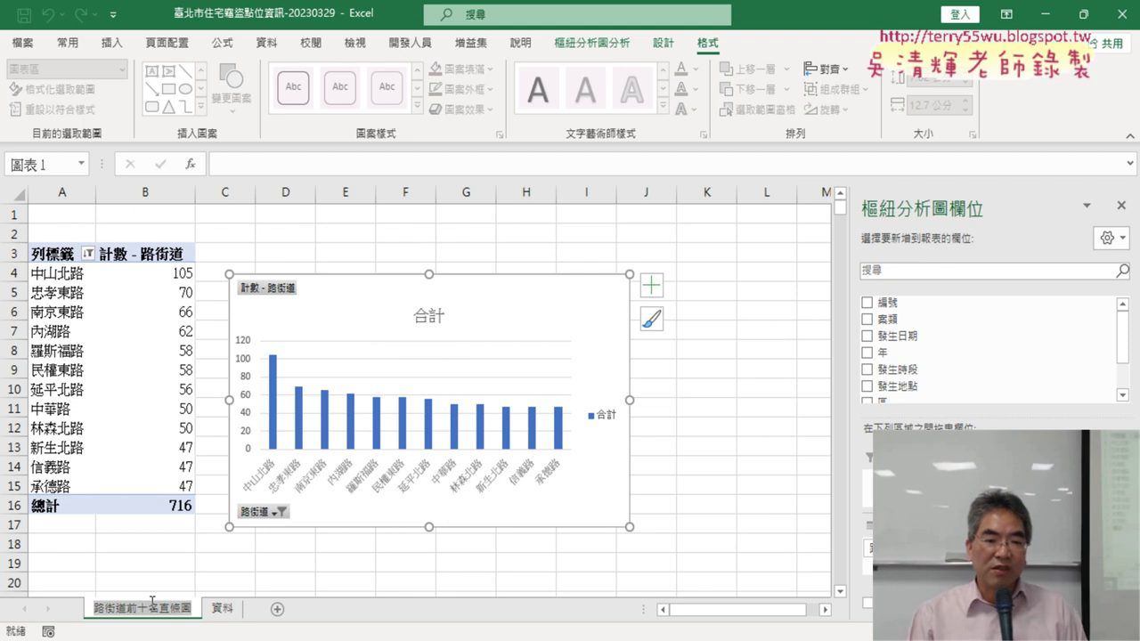
key("Return")
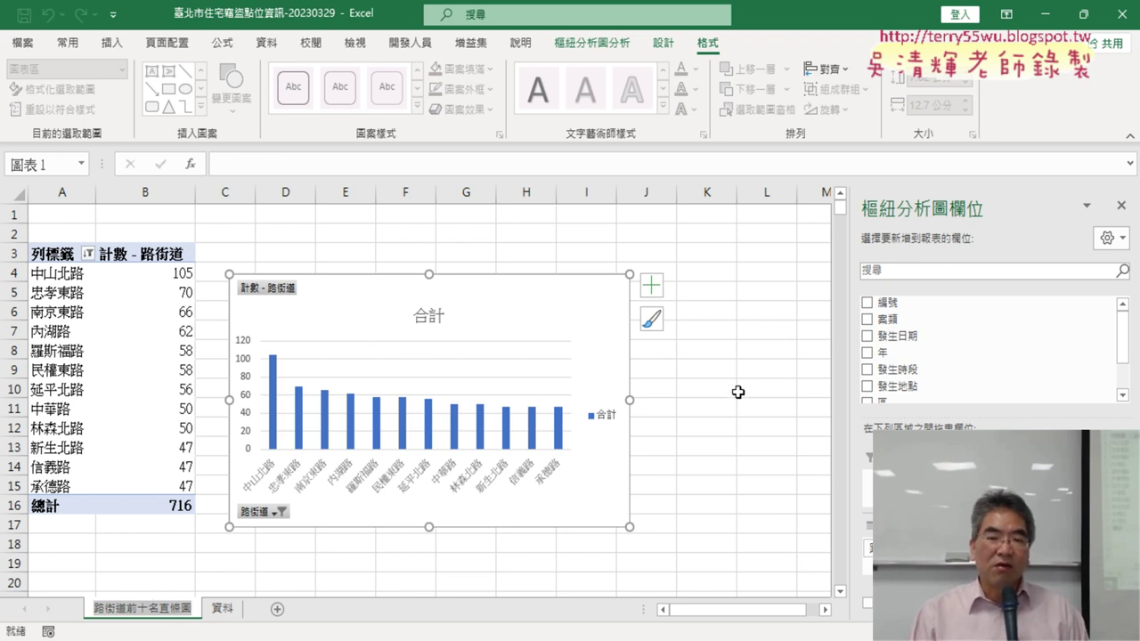
key("Delete")
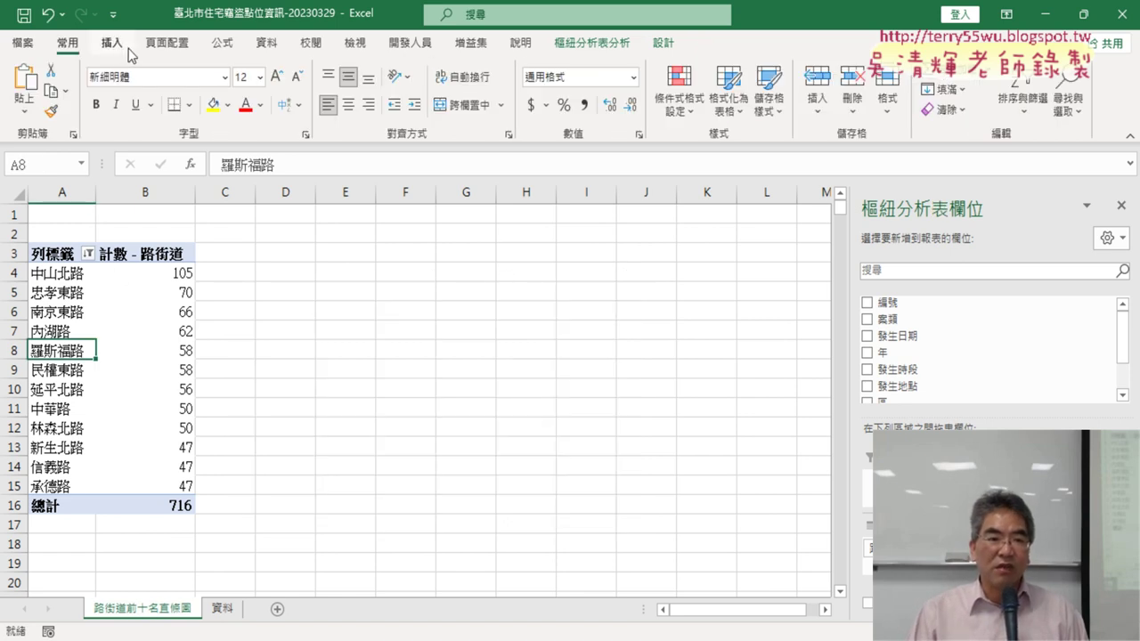
- Start recording a new macro named 樞紐圖_路街道 from the Developer tab
left_click(410, 43)
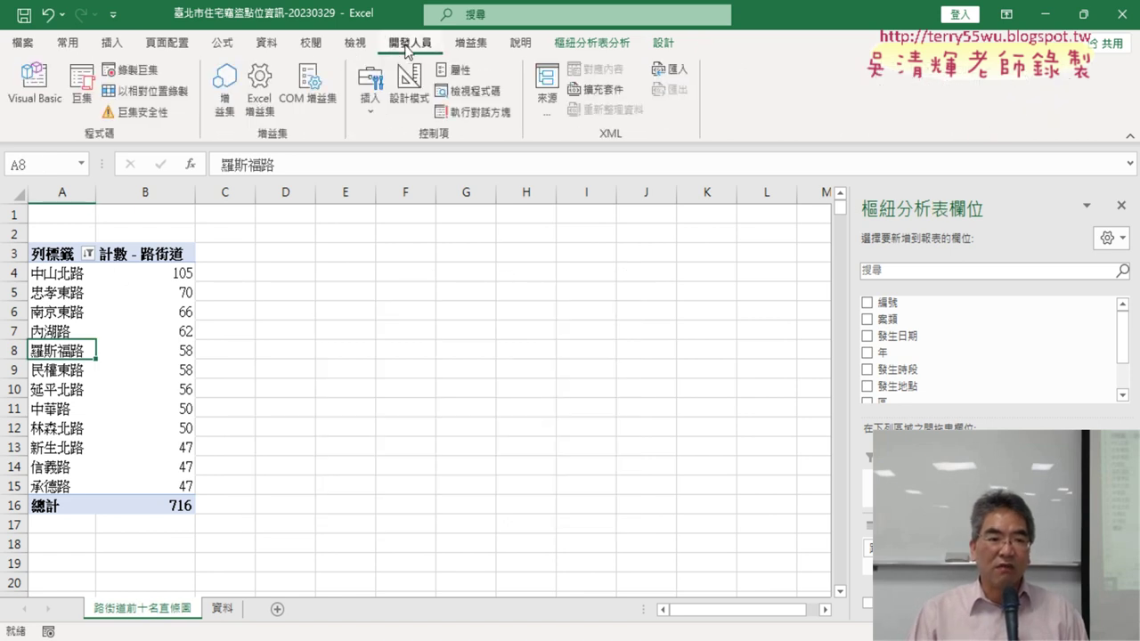
left_click(134, 73)
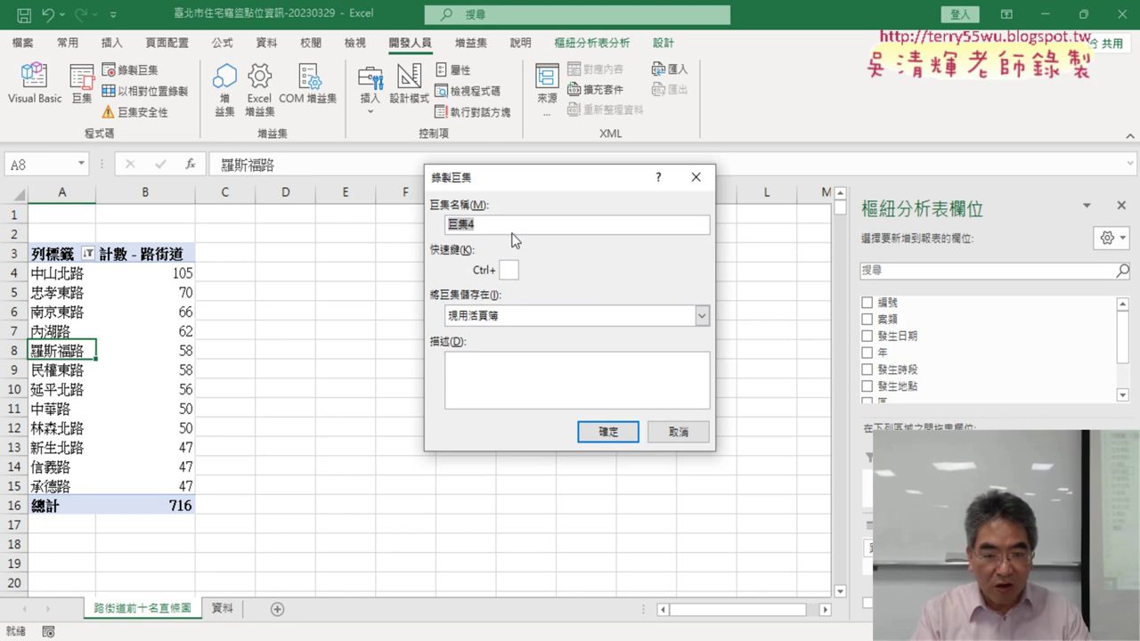
type("ㄈㄕㄨ")
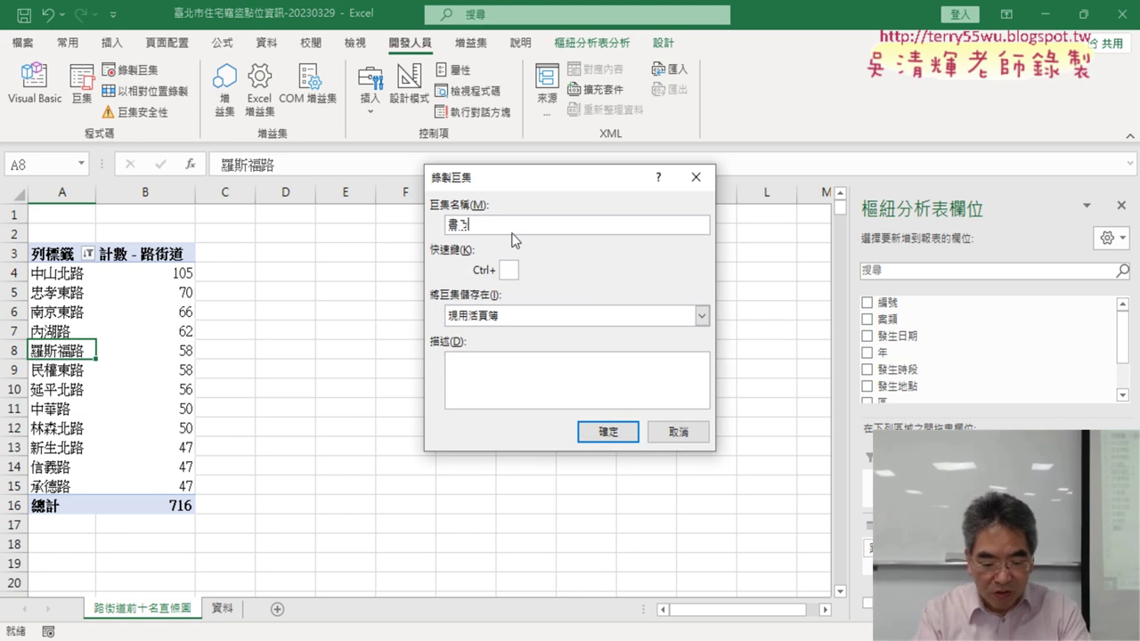
type("ㄧㄡˇˊ")
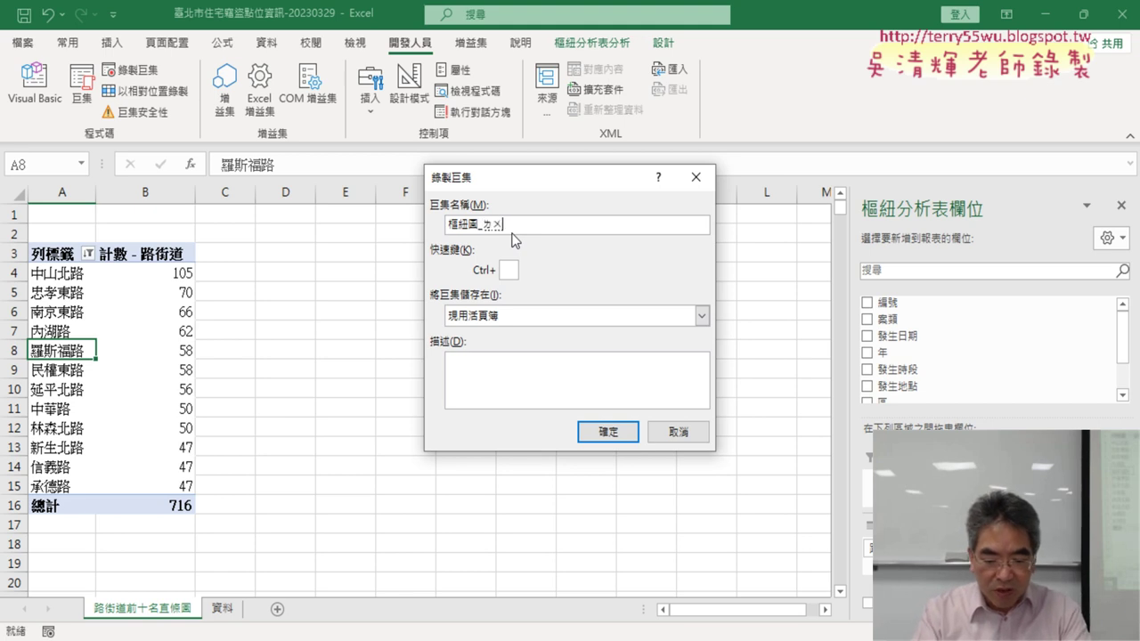
type("ˋㄐㄧㄝˋ")
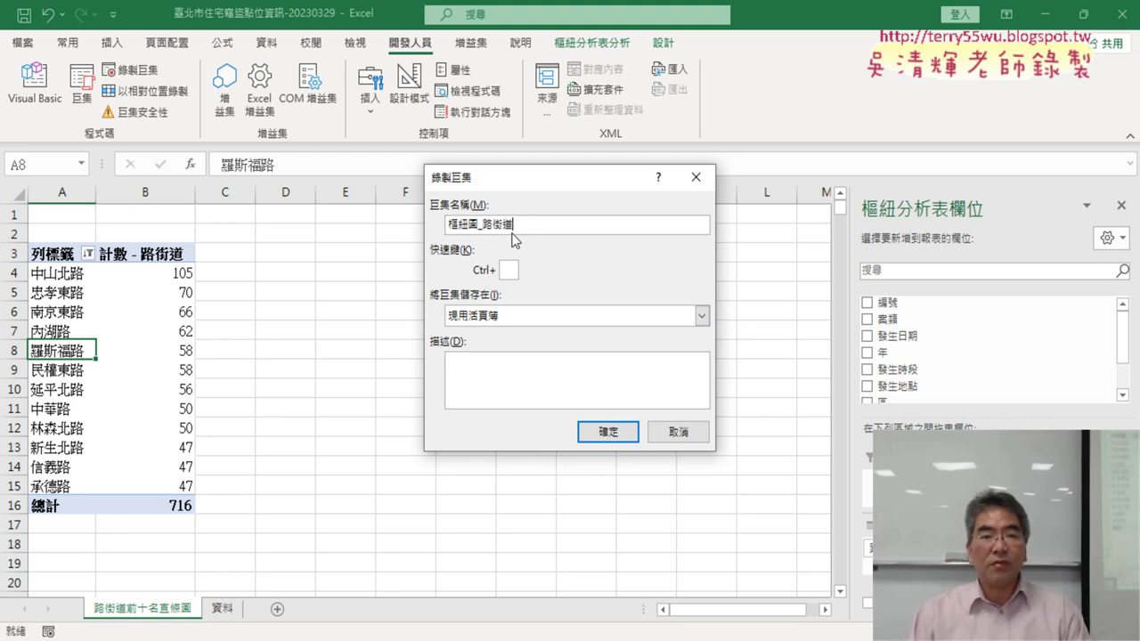
left_click(608, 431)
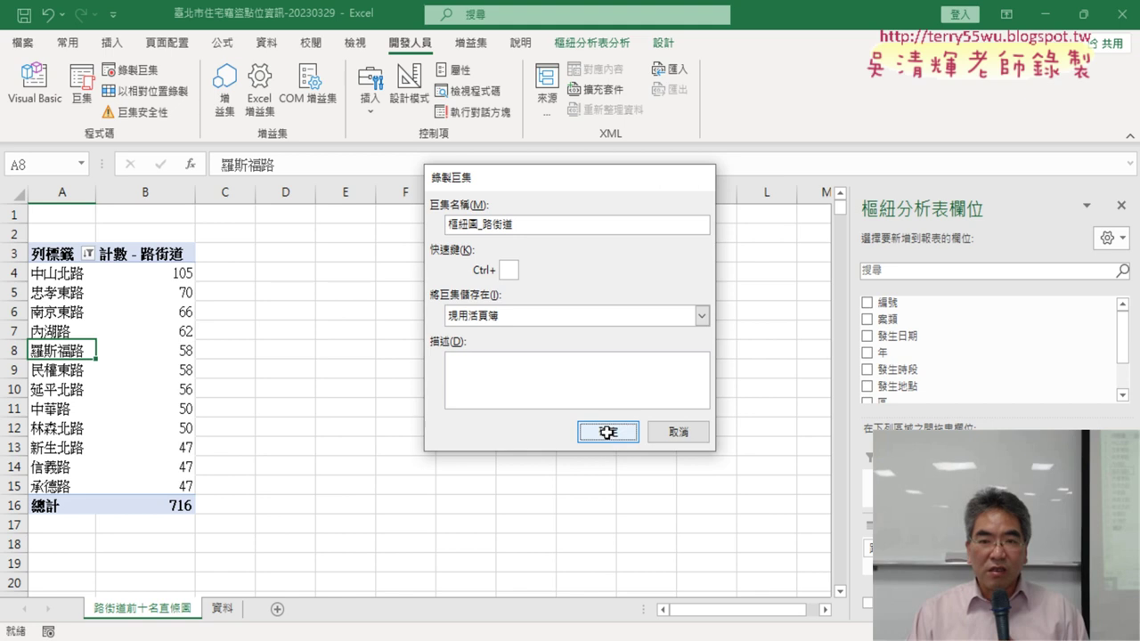
left_click(594, 43)
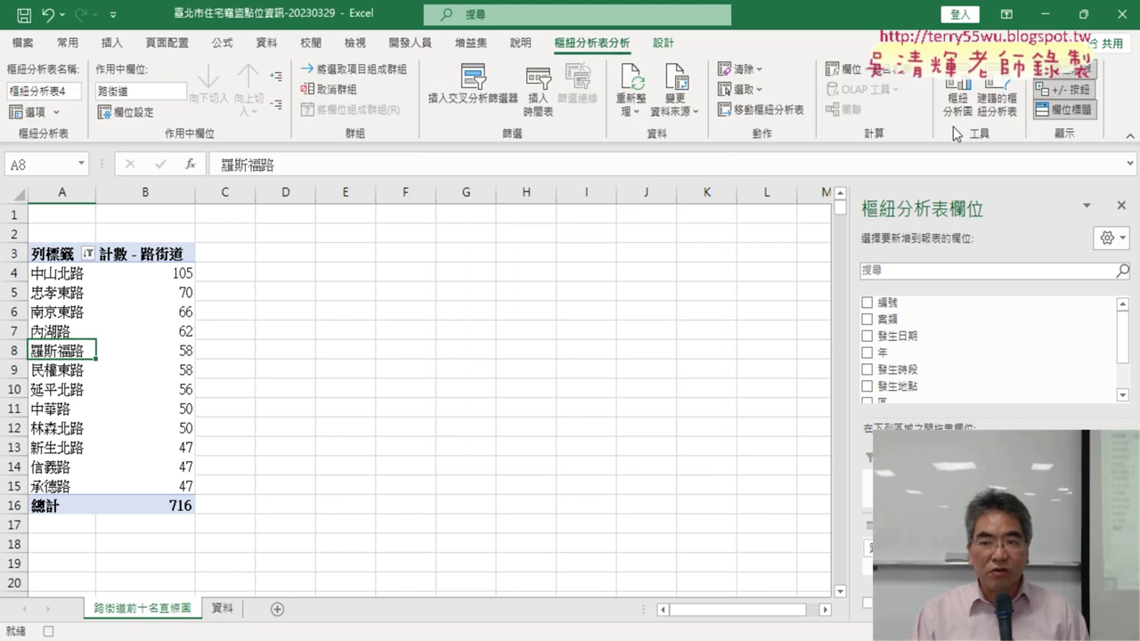
- Insert a clustered column pivot chart titled 路街道前十名直條圖
left_click(960, 111)
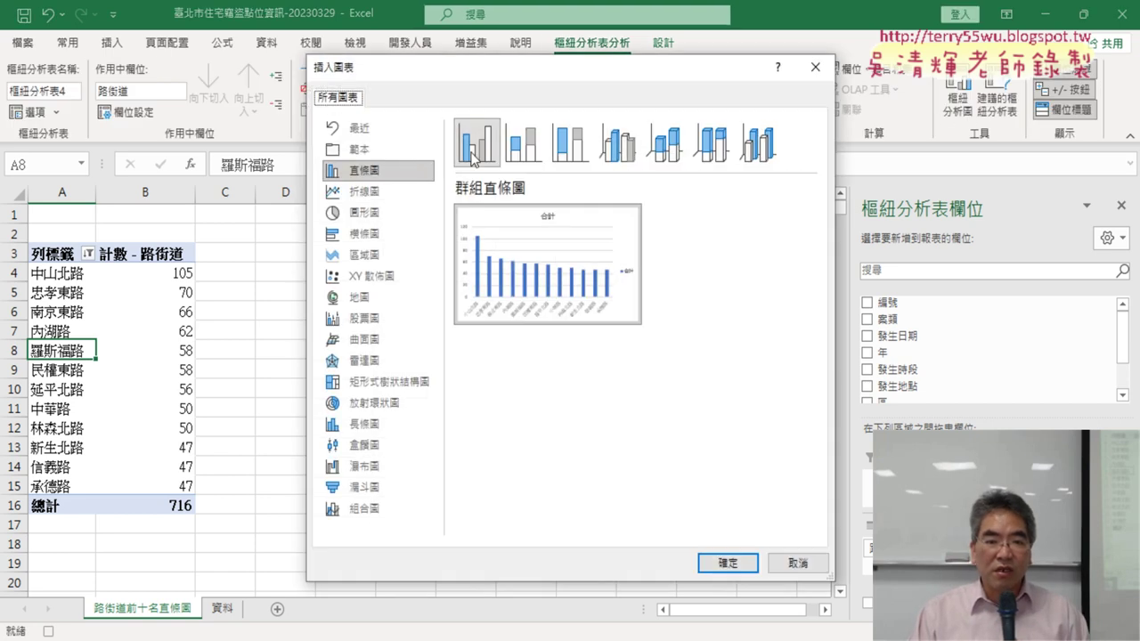
left_click(730, 568)
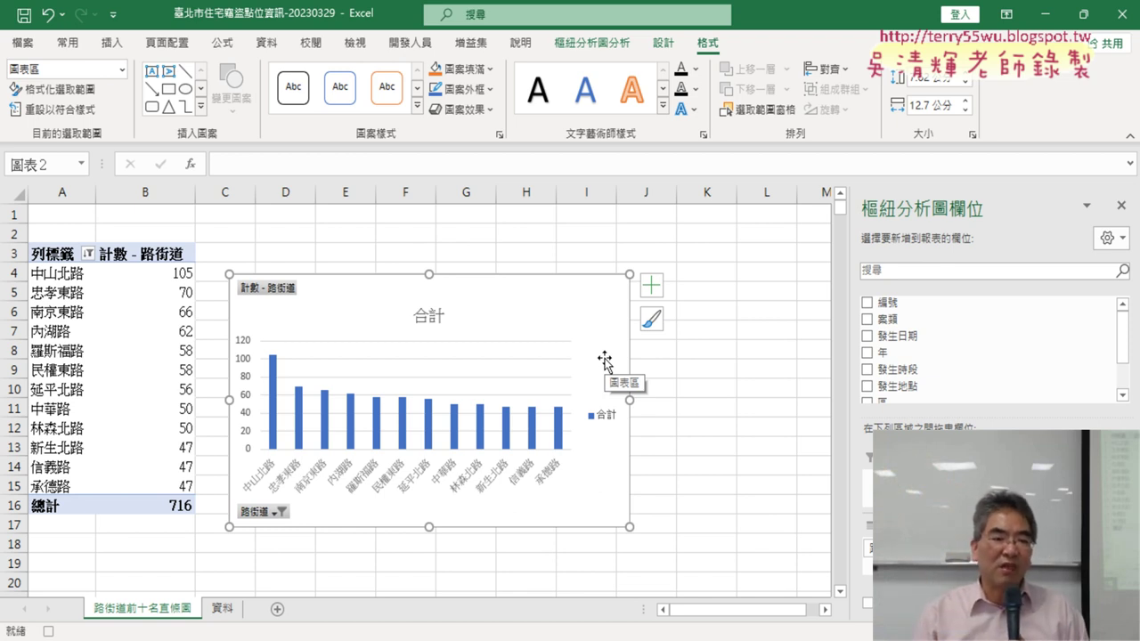
left_click(420, 315)
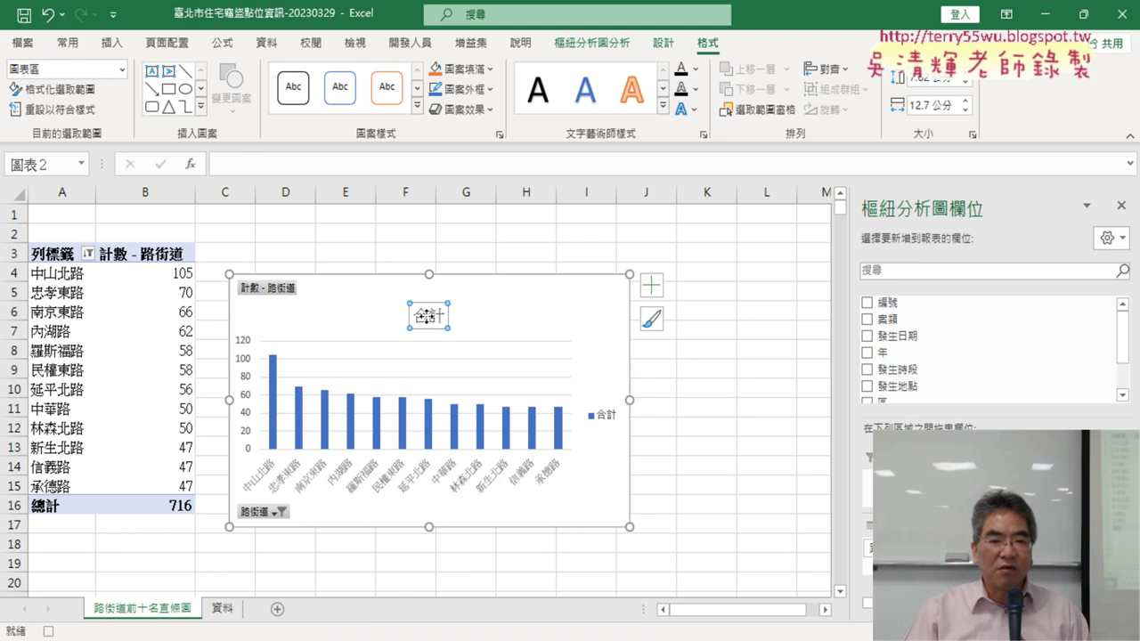
double_click(419, 313)
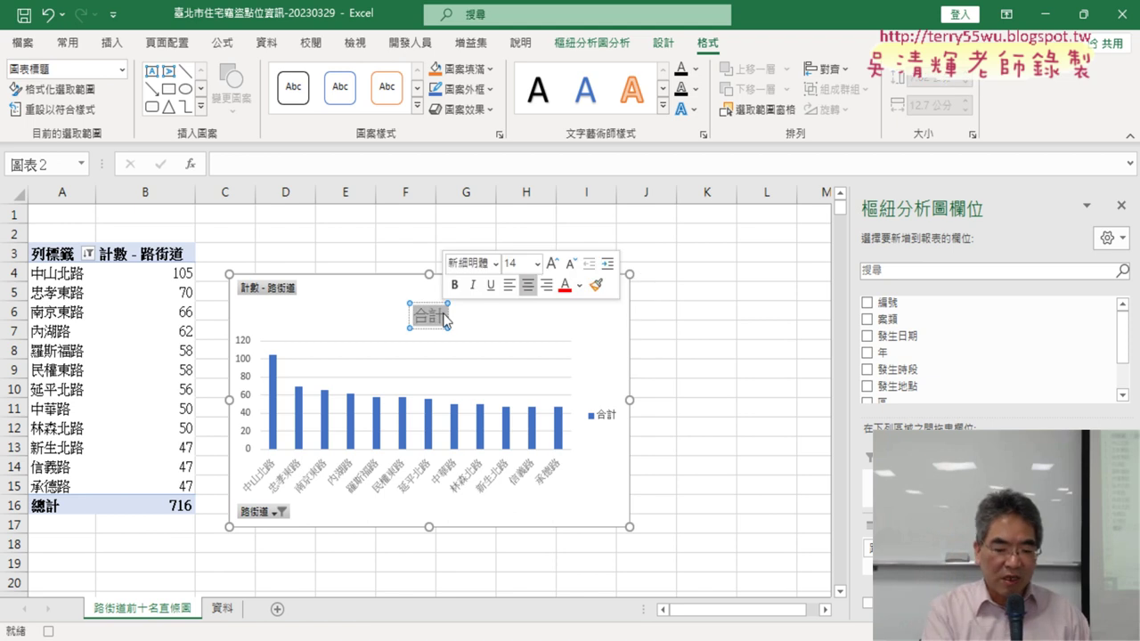
type("路街道前十名直條圖")
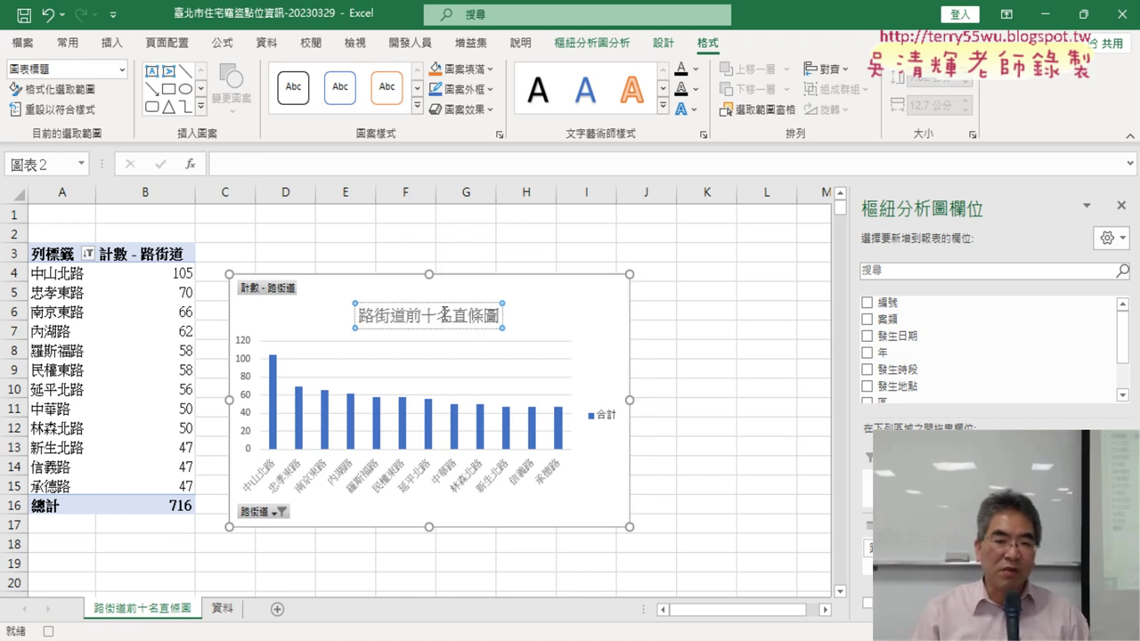
key("Escape")
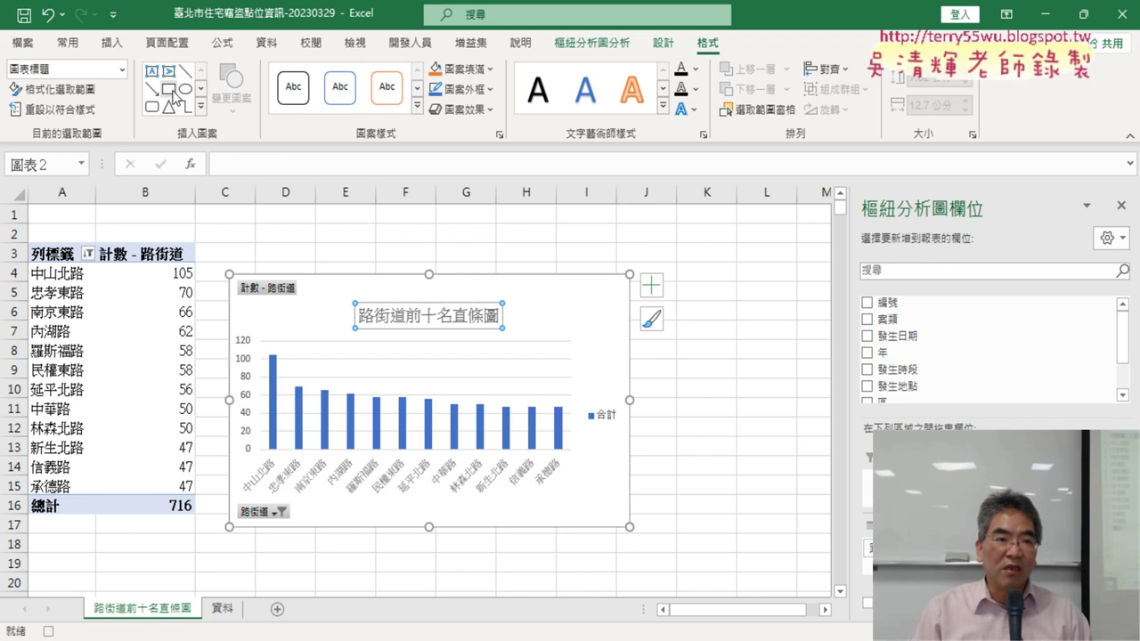
- Make the chart title red, bold and 20 pt
left_click(67, 43)
left_click(246, 104)
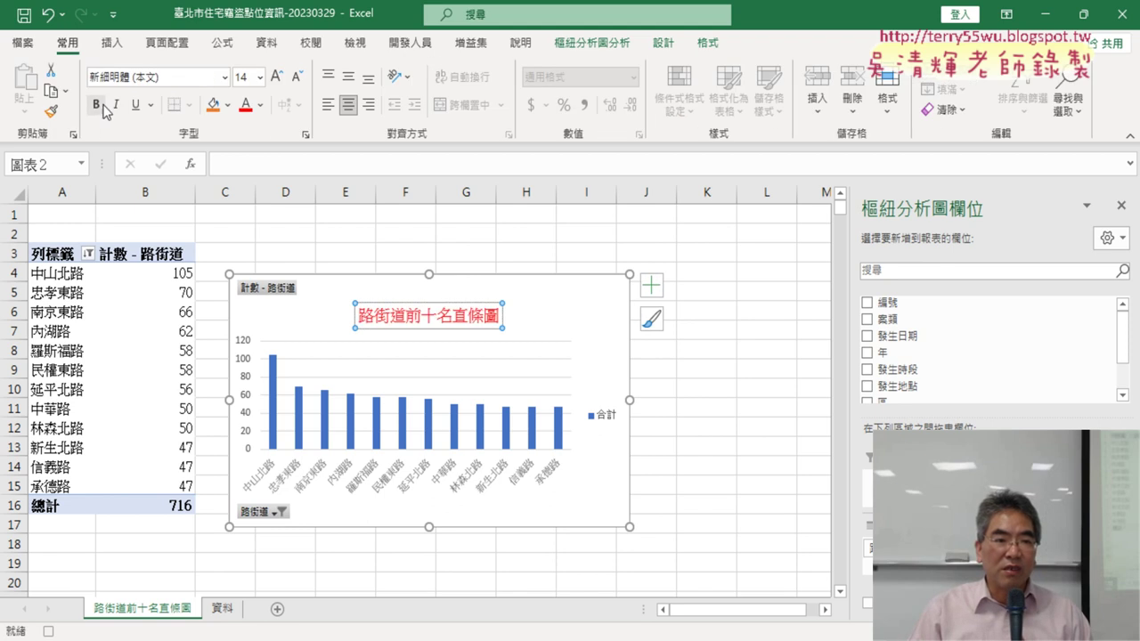
left_click(96, 104)
left_click(261, 85)
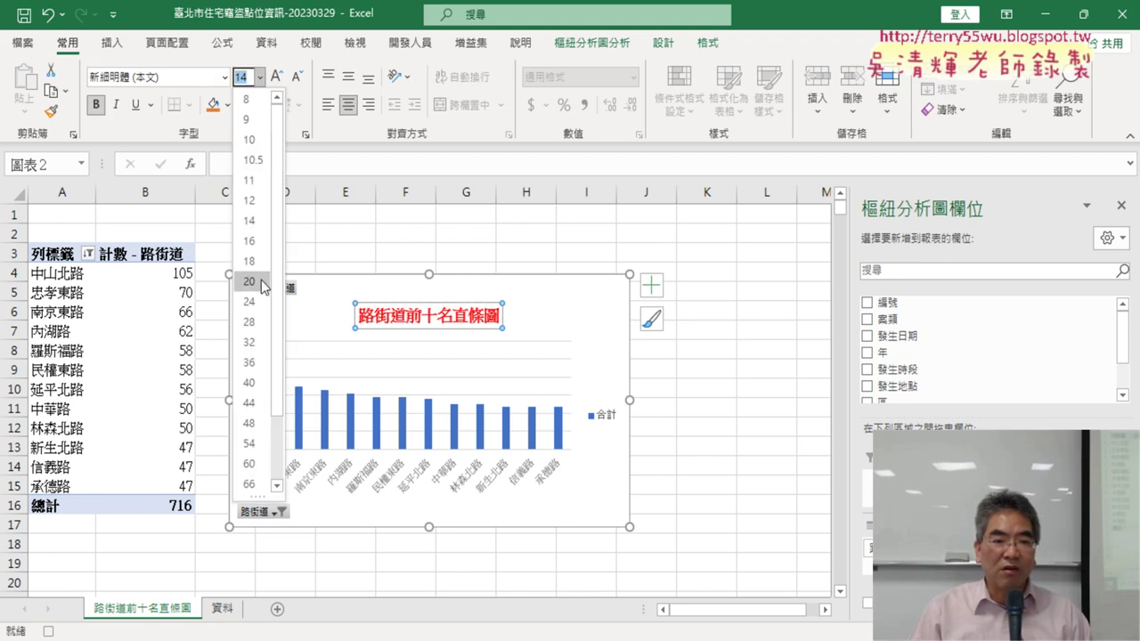
left_click(265, 285)
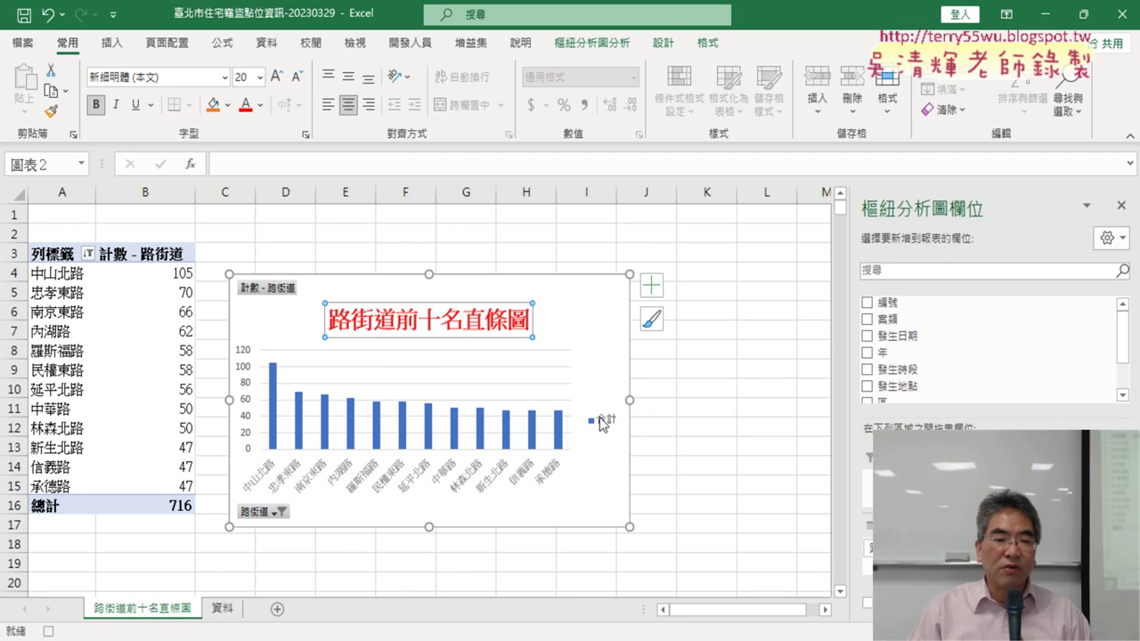
- Delete the chart legend
left_click(603, 422)
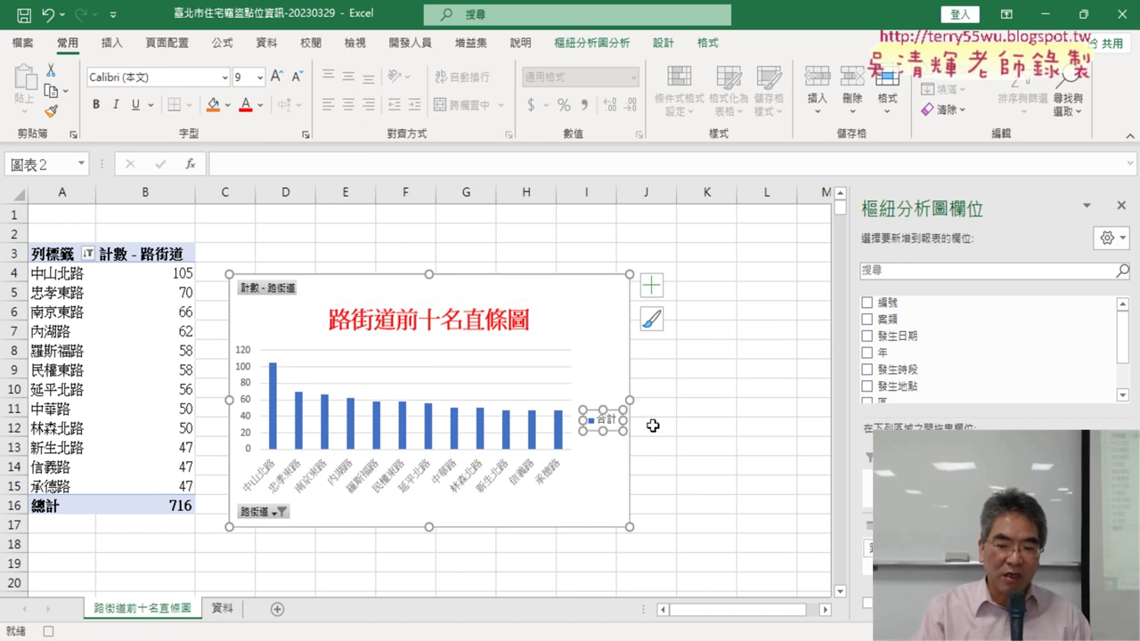
key("Delete")
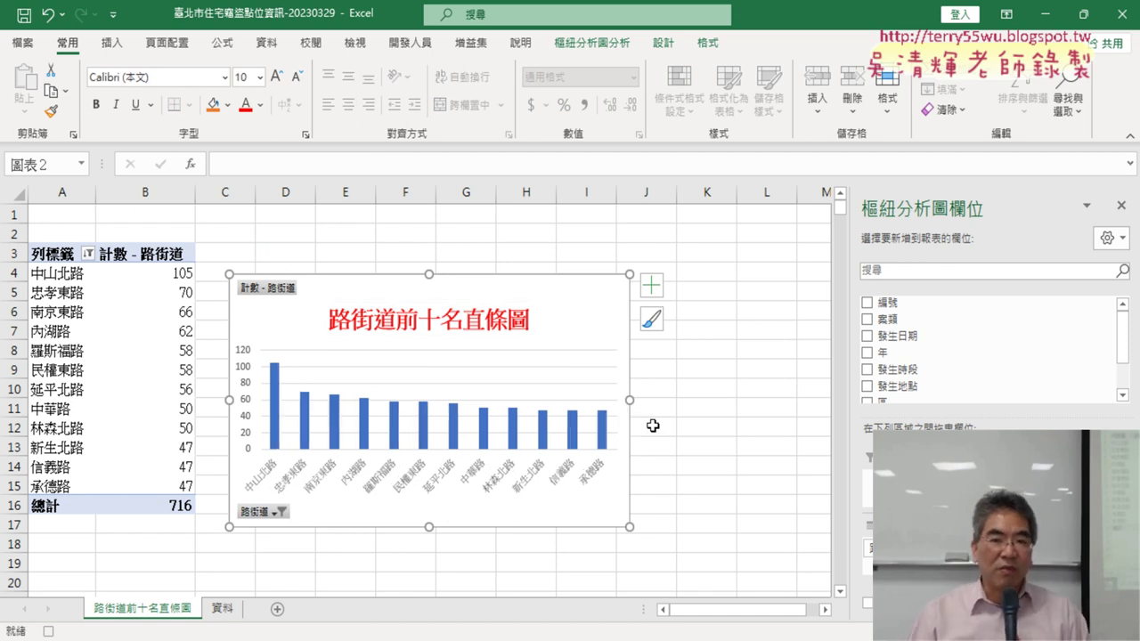
left_click(409, 43)
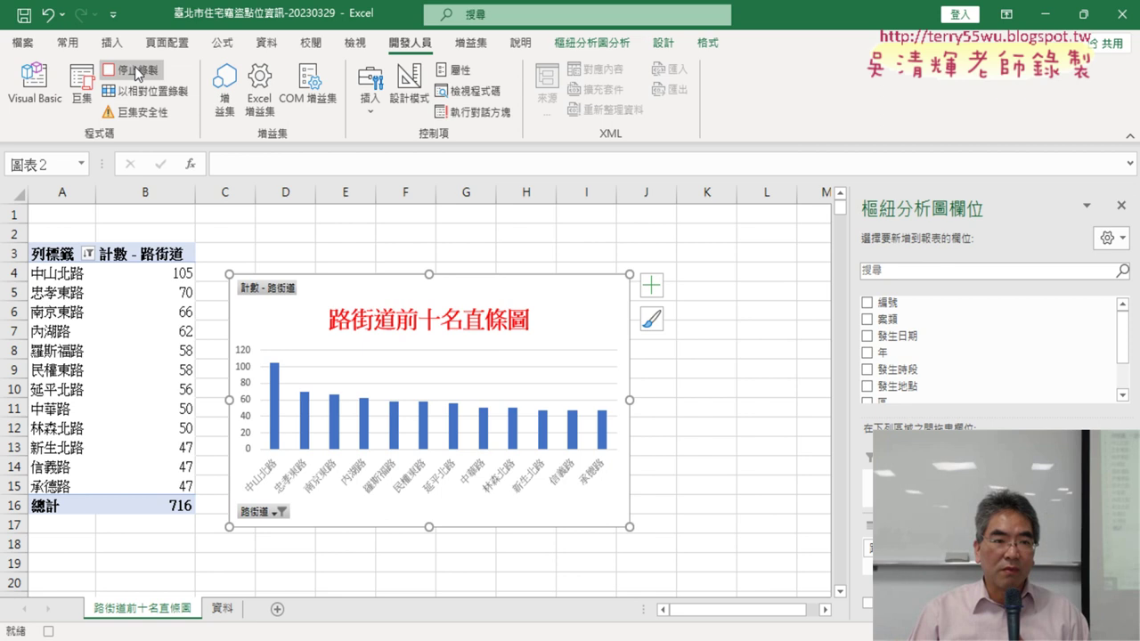
- Stop recording and open the 樞紐圖_路街道 macro's code for editing
left_click(133, 72)
left_click(81, 84)
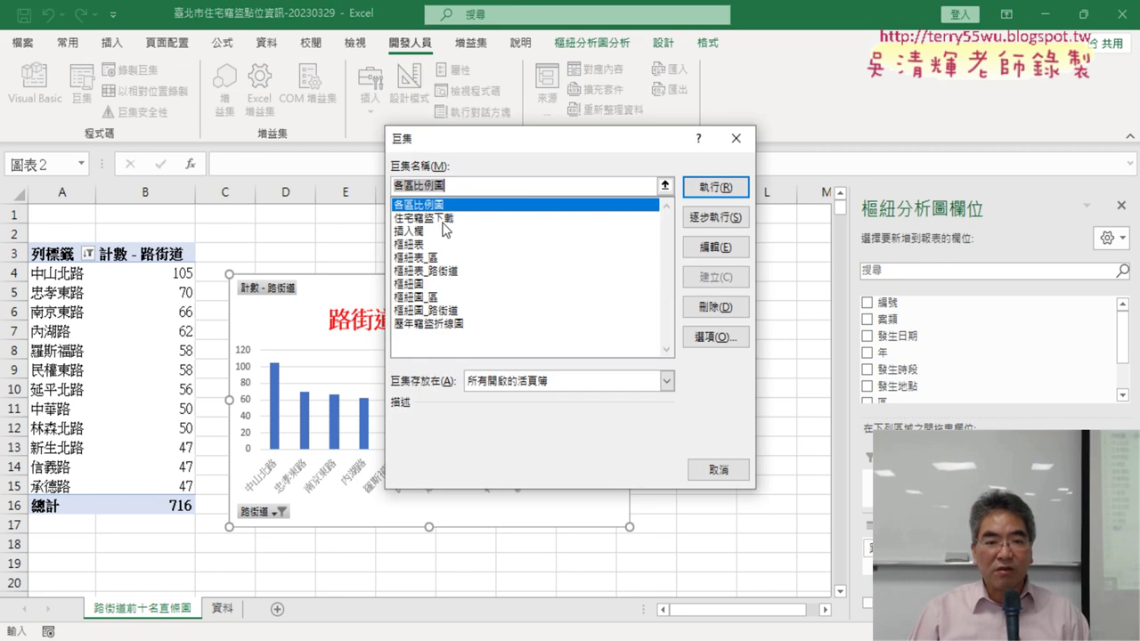
left_click(446, 311)
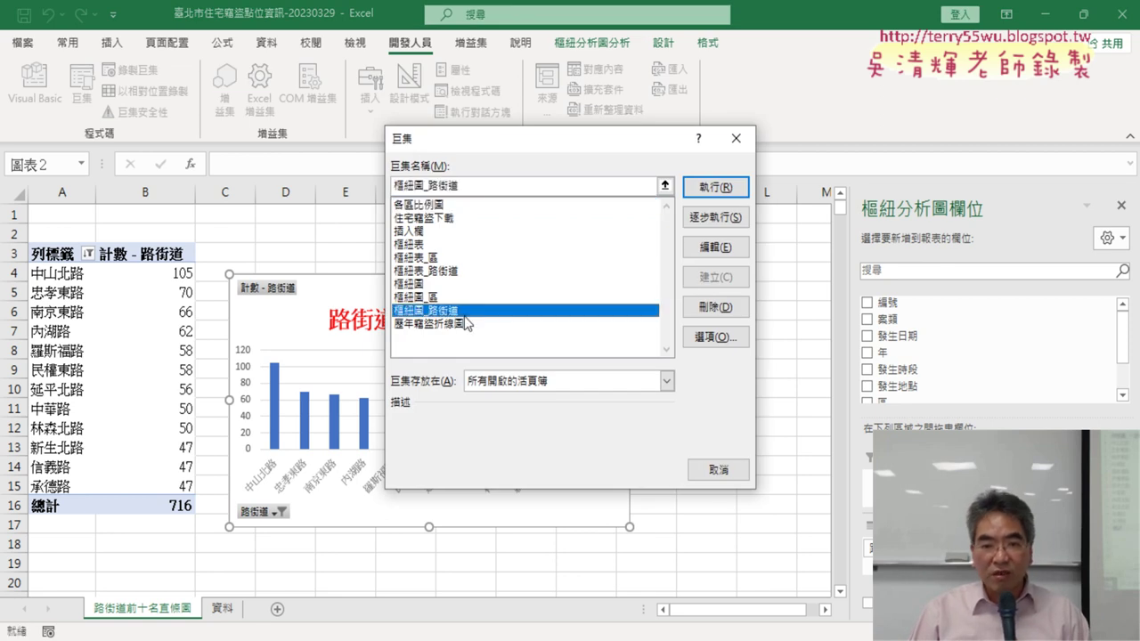
left_click(715, 249)
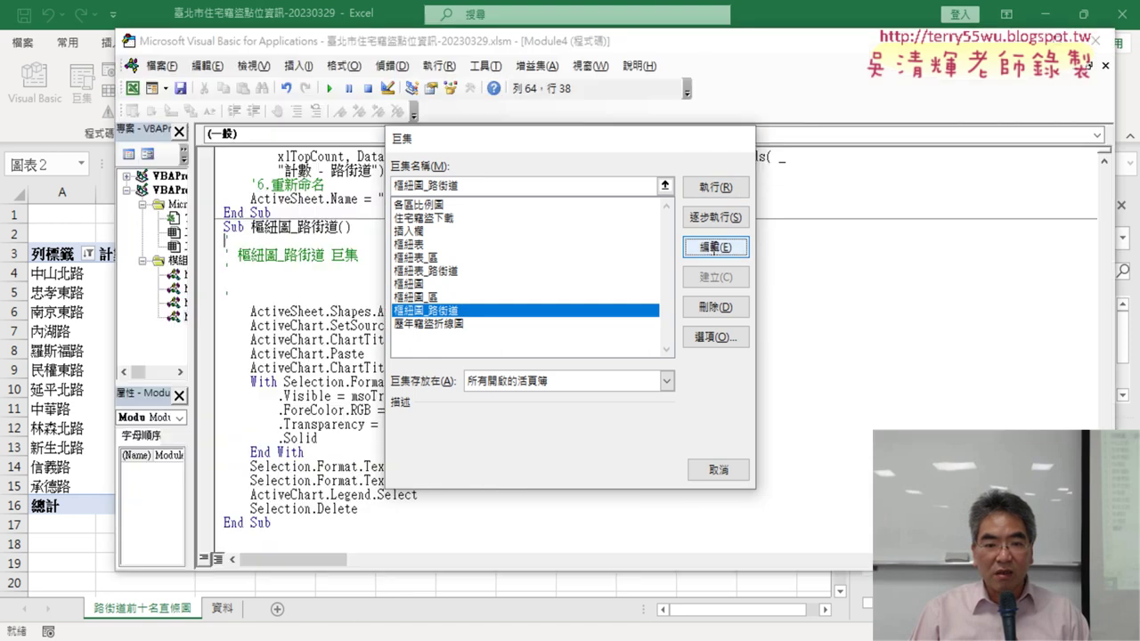
- Replace the recorded comment lines with an indented '1. comment
left_click_drag(287, 300, 227, 252)
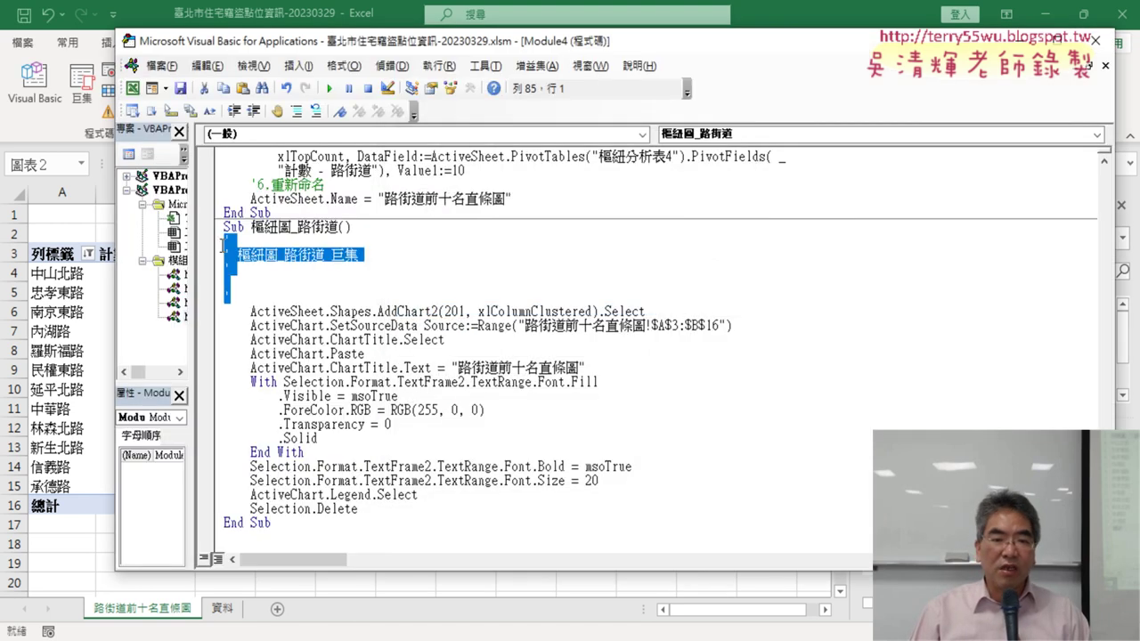
key("Delete")
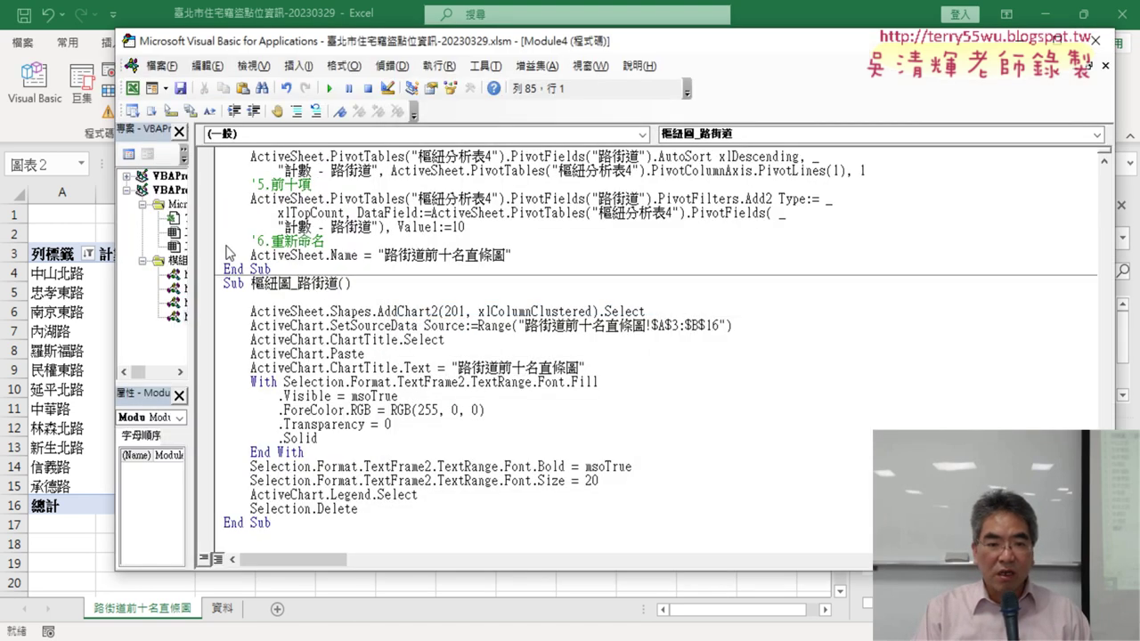
key("Tab")
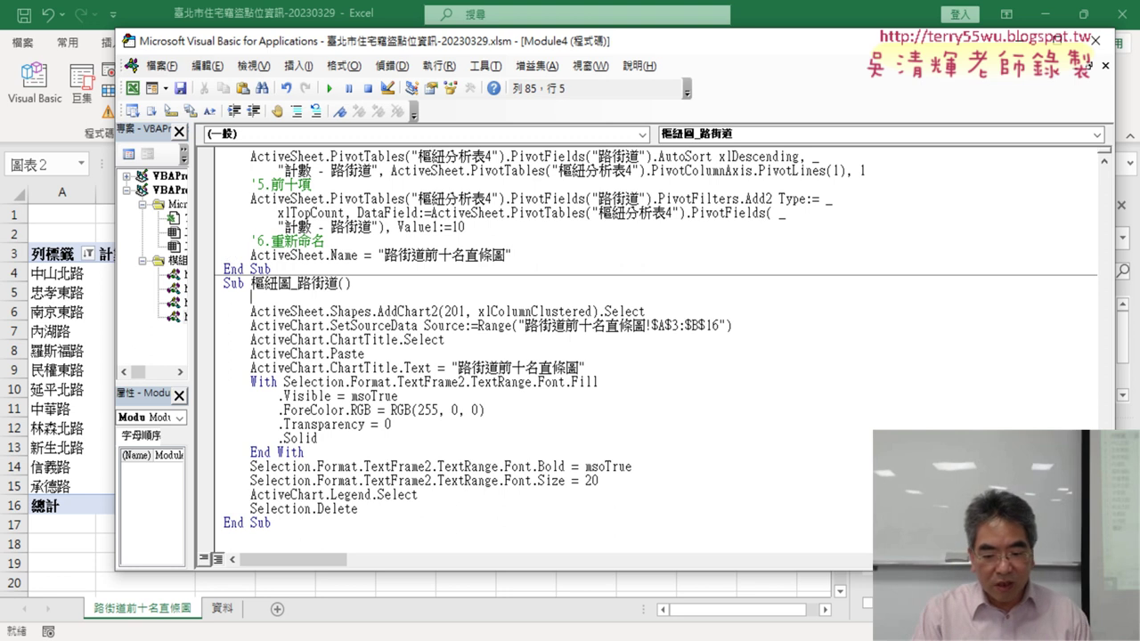
type("'1.")
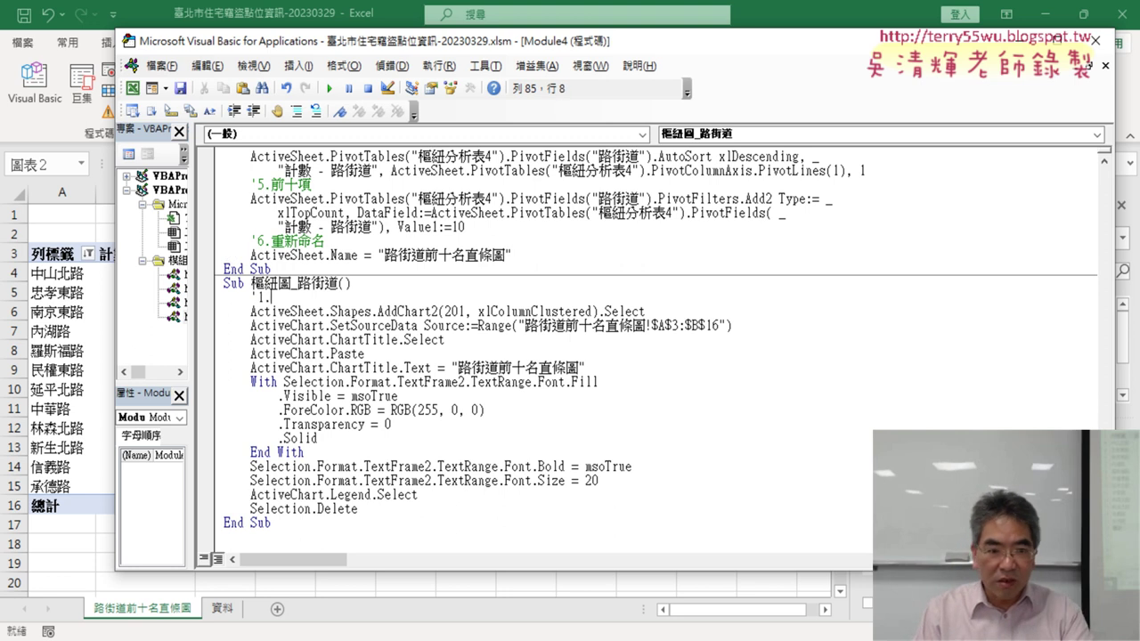
- Copy the step title from the pivot-table macro's first comment
scroll(387, 253, "up", 2)
scroll(385, 269, "up", 2)
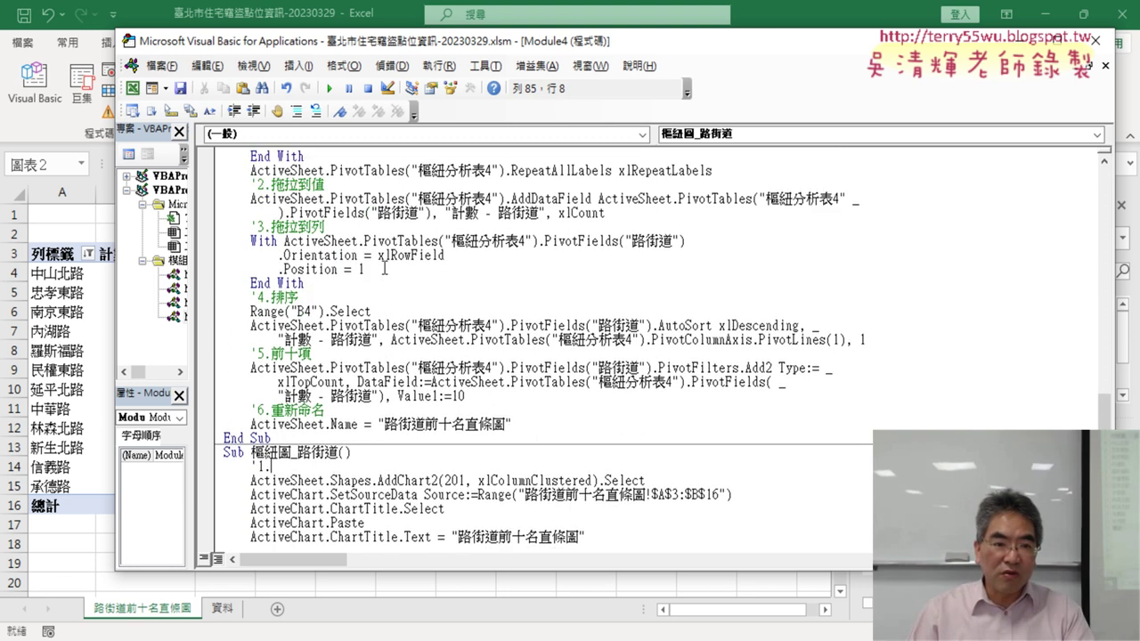
scroll(385, 269, "up", 2)
scroll(385, 269, "up", 2)
left_click_drag(365, 214, 265, 213)
key("ctrl+c")
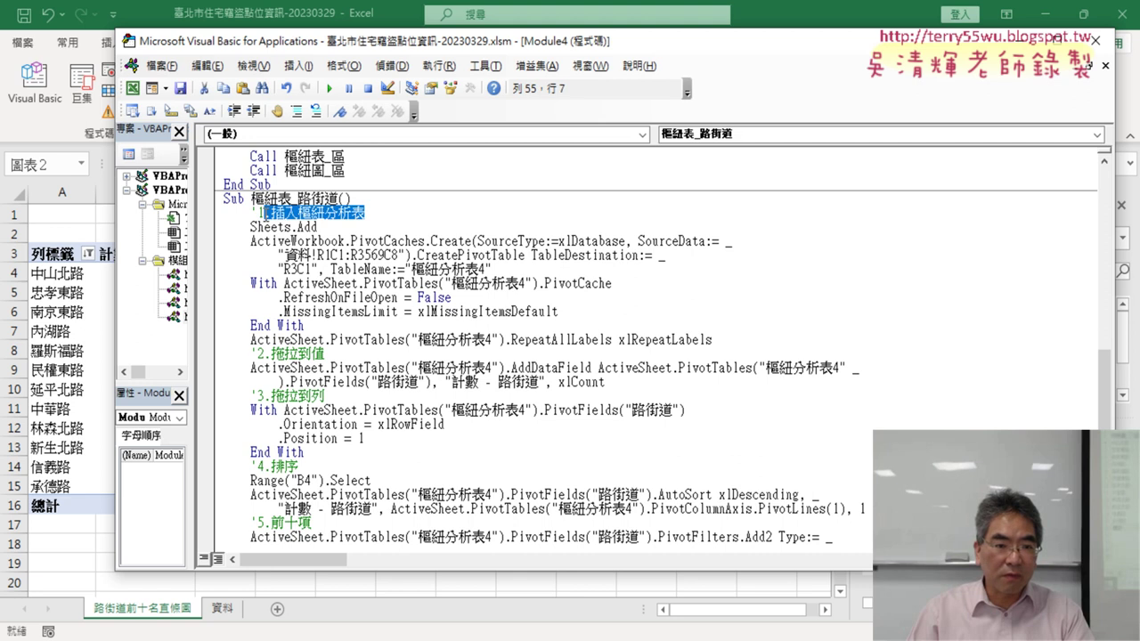
scroll(371, 300, "down", 5)
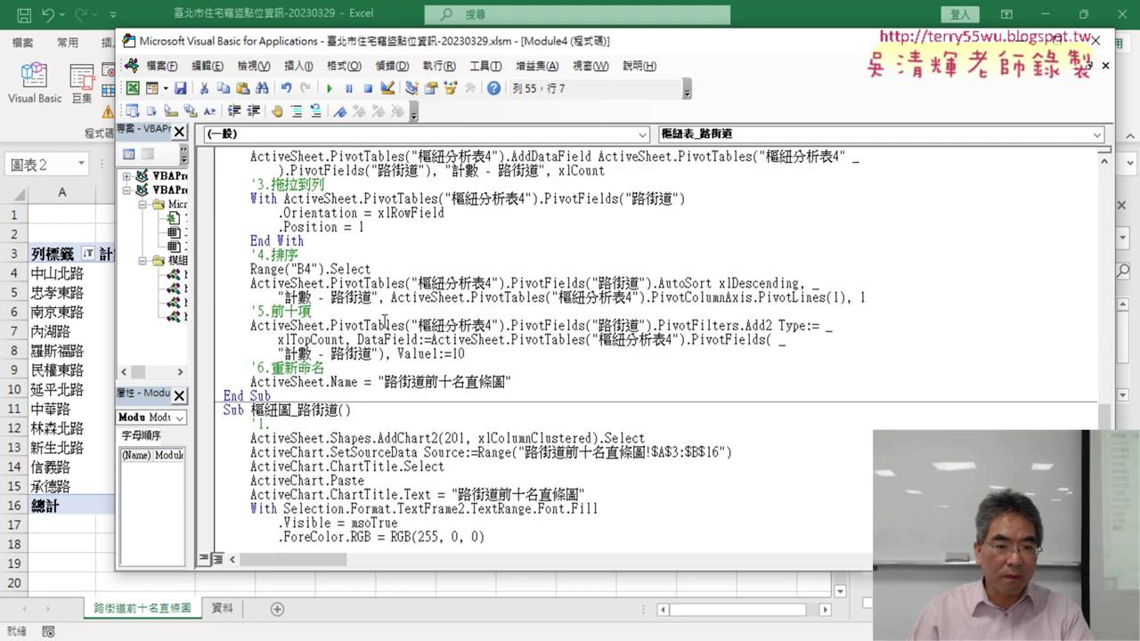
scroll(371, 300, "down", 3)
- Paste it after '1., drop the duplicate period and change 表 to 圖, giving '1.插入樞紐分析圖
left_click(300, 299)
key("ctrl+v")
key("Left")
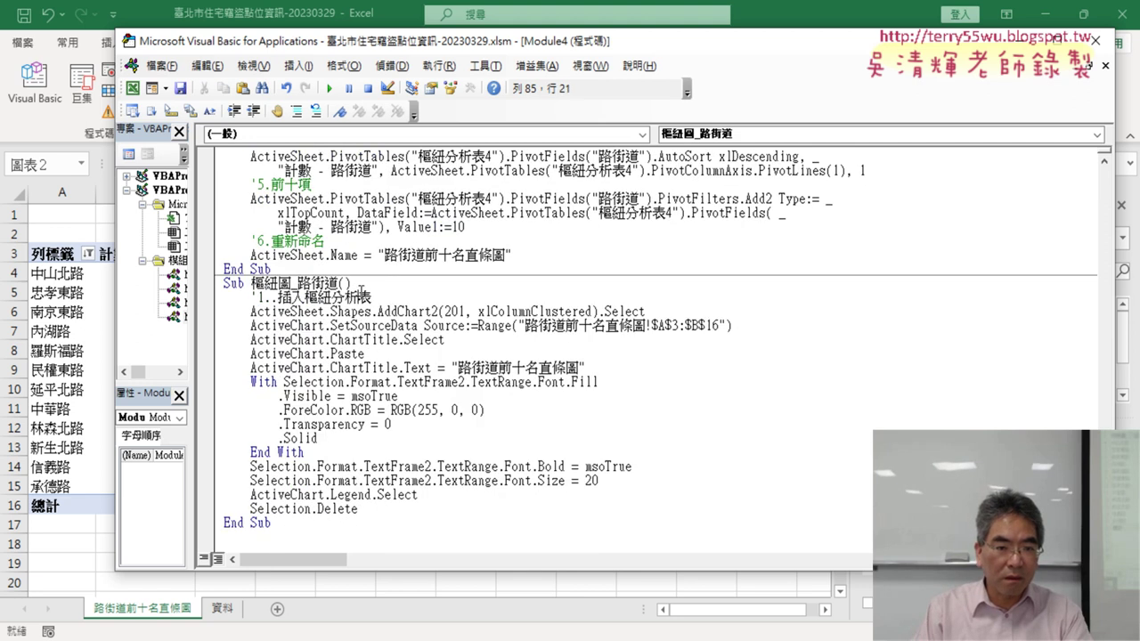
key("shift+Right")
key("Delete")
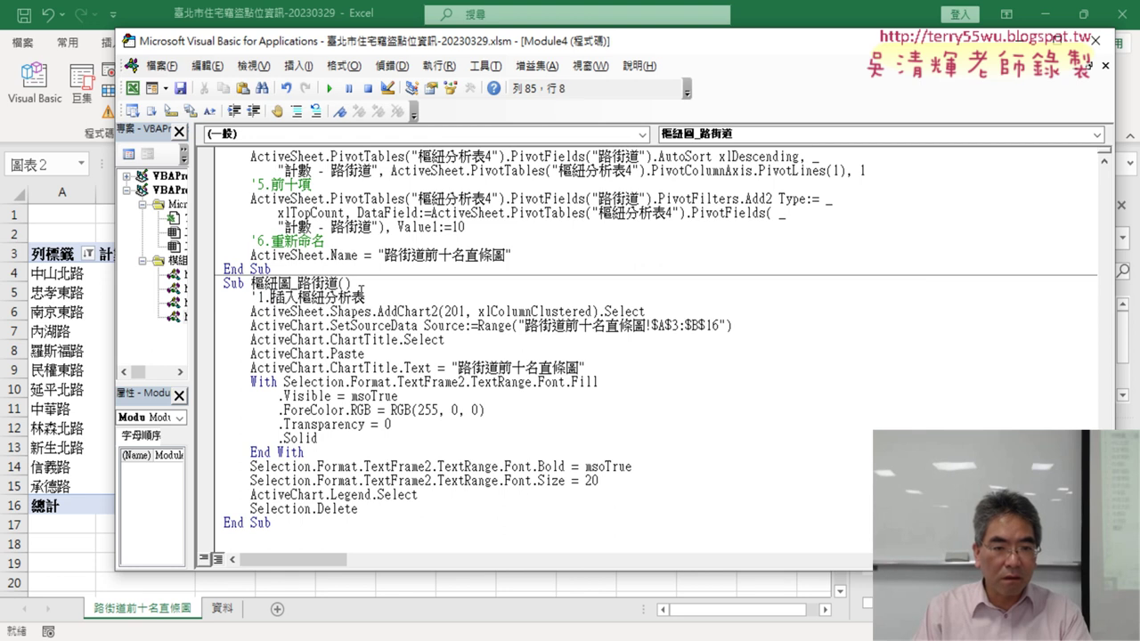
key("Delete")
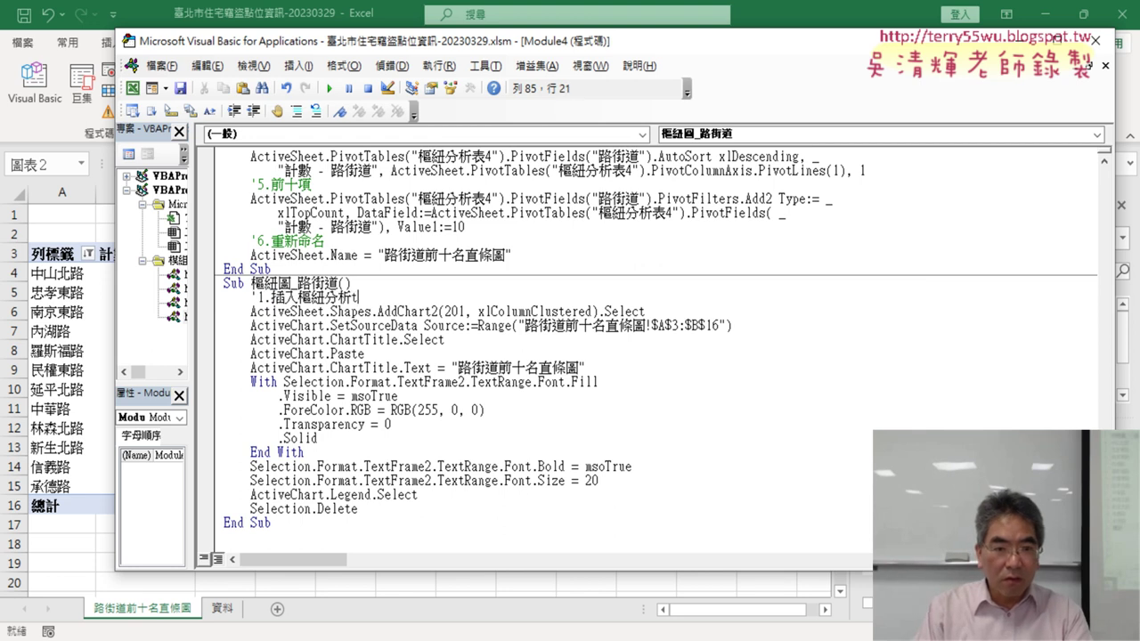
type("tx")
key("Right")
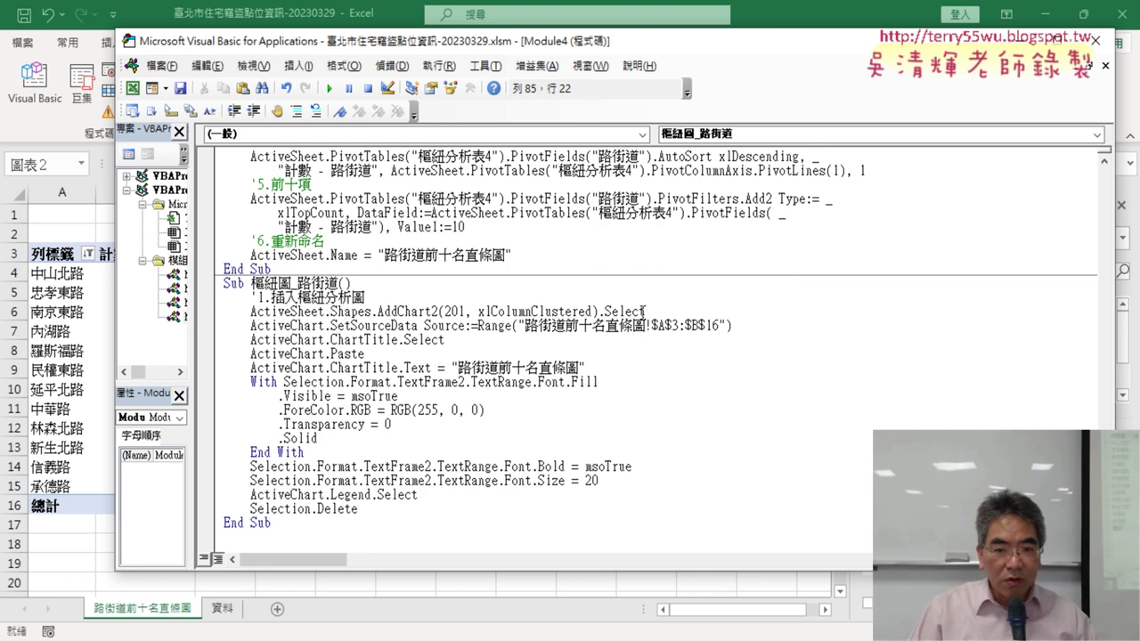
- Highlight the AddChart2 chart-type arguments, then scroll back up through the code
left_click_drag(591, 312, 444, 313)
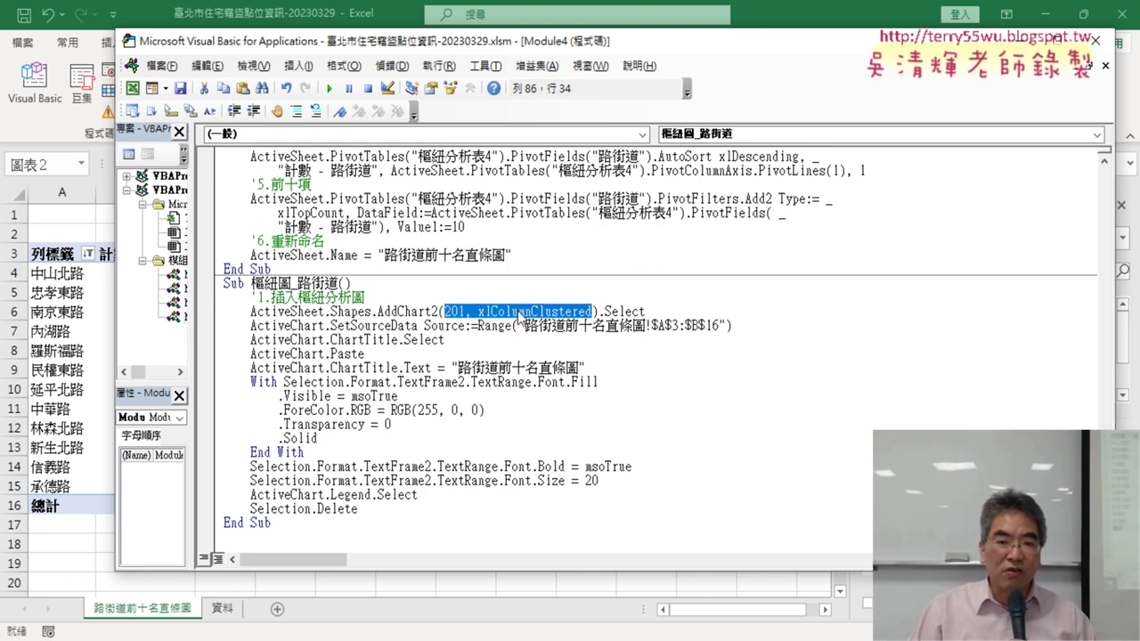
scroll(519, 315, "up", 3)
scroll(519, 315, "up", 3)
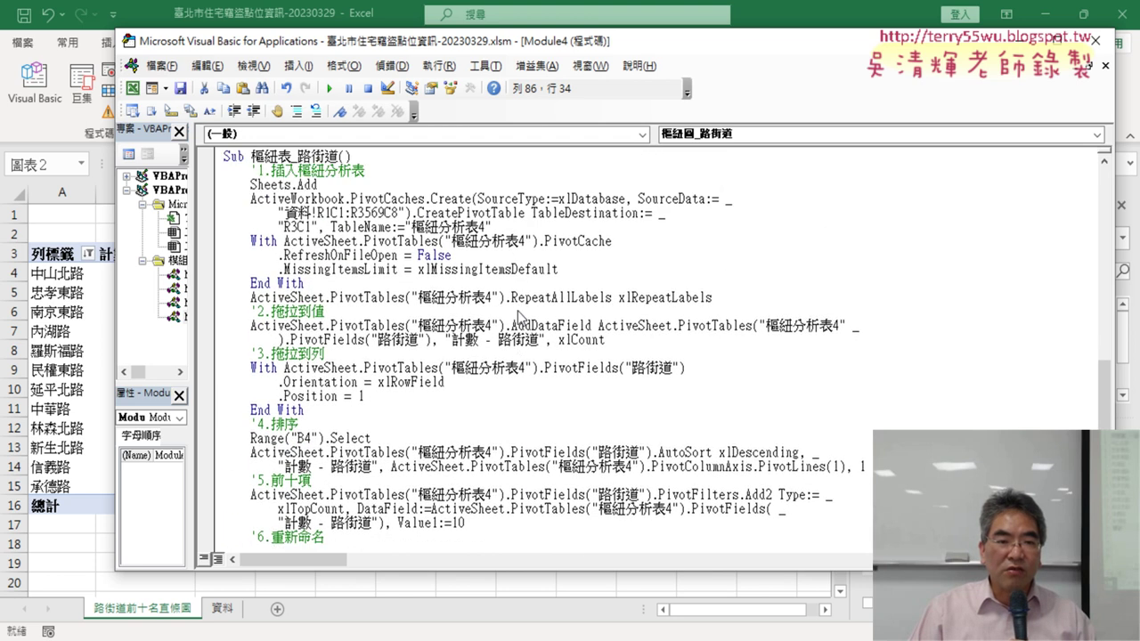
scroll(519, 316, "up", 3)
scroll(521, 318, "up", 4)
scroll(521, 318, "up", 6)
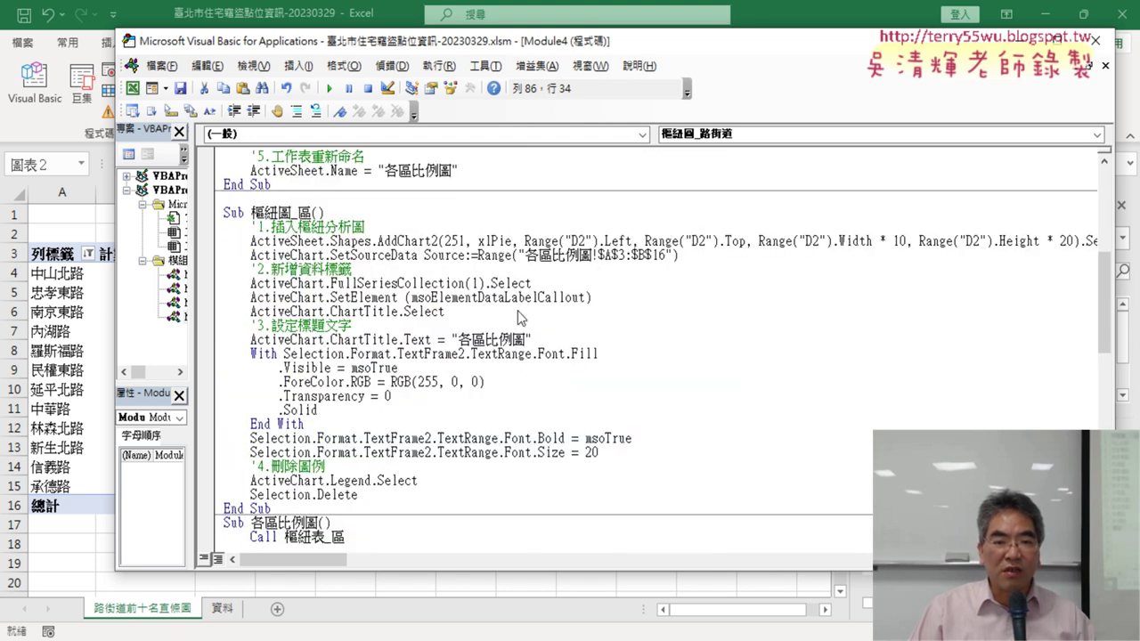
- Select the chart position and size arguments from the pie chart's AddChart line
left_click_drag(513, 240, 450, 241)
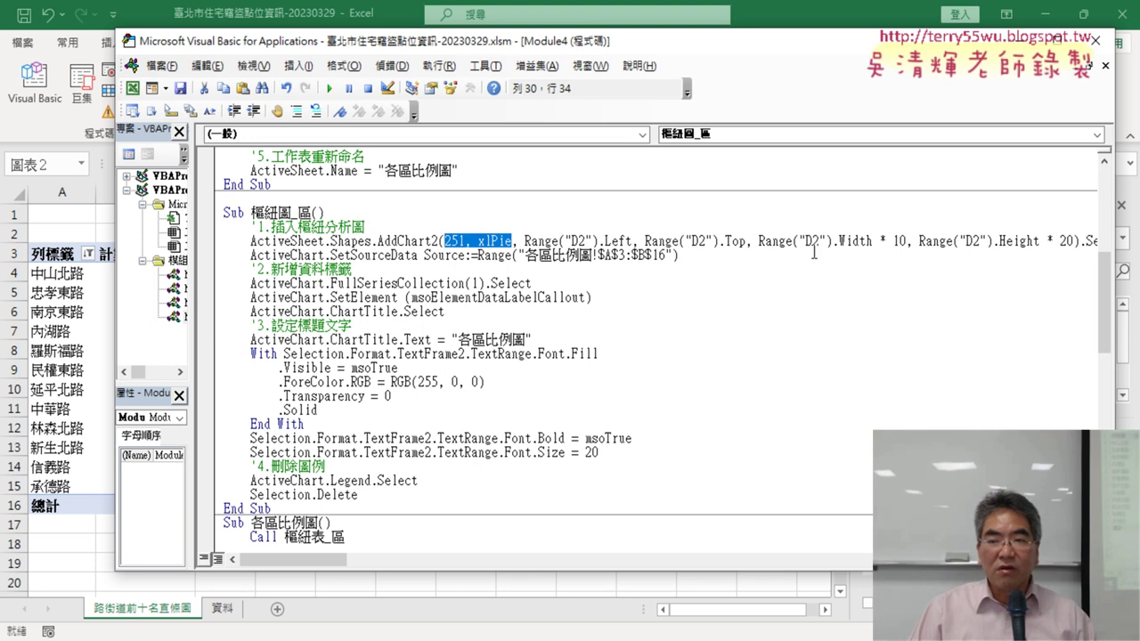
left_click(562, 240)
left_click_drag(514, 241, 1078, 240)
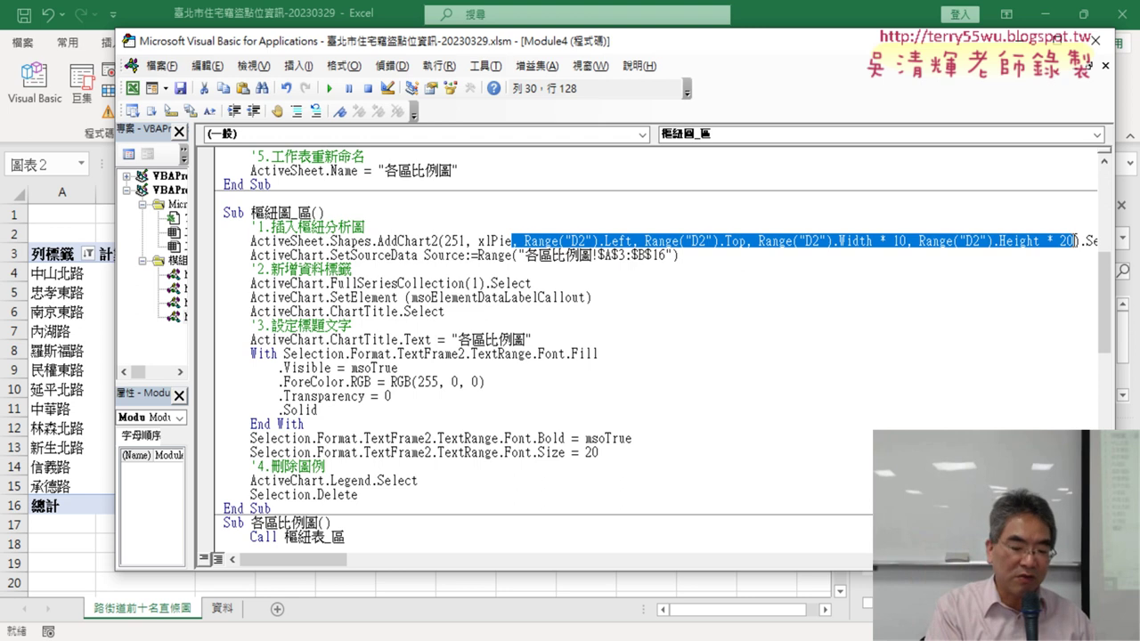
scroll(802, 347, "down", 8)
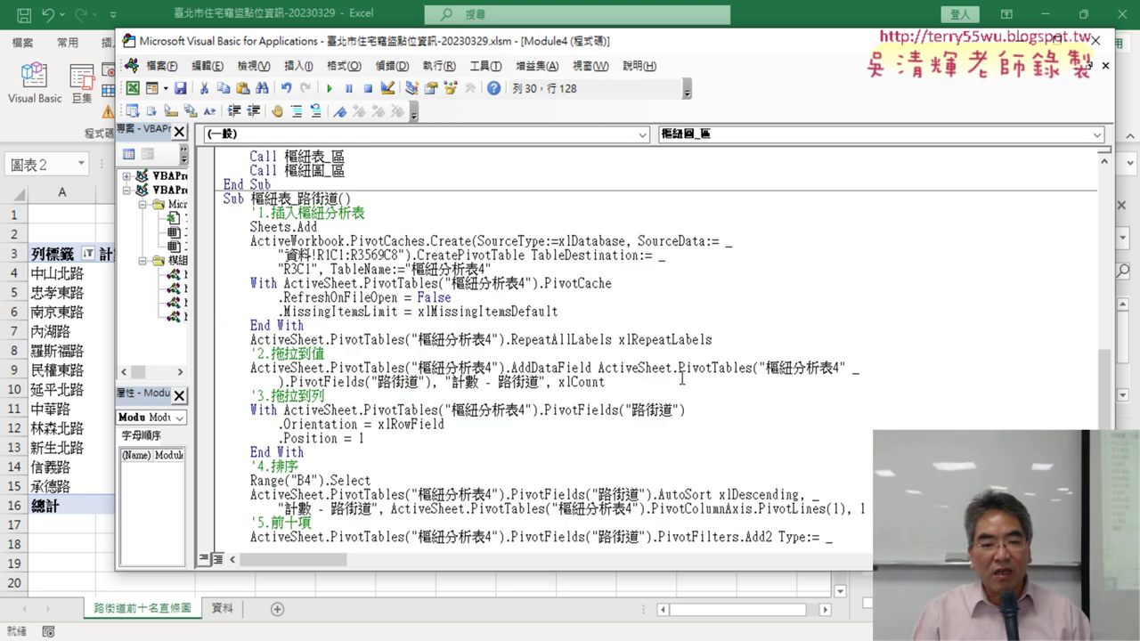
scroll(739, 365, "down", 5)
scroll(679, 379, "down", 2)
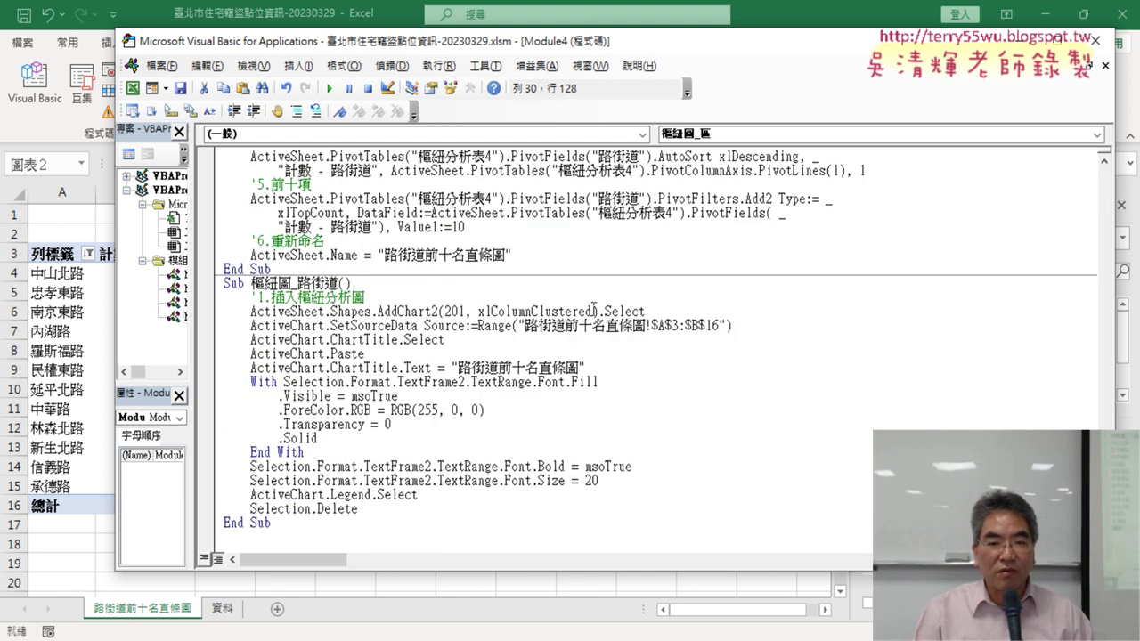
- Paste those arguments after xlColumnClustered in 樞紐圖_路街道 and go to the end of SetSourceData
left_click(595, 311)
type(", Range(\"D2\").Left, Range(\"D2\").Top, Range(\"D2\").Width * 10, Range(\"D2\").Height * 20")
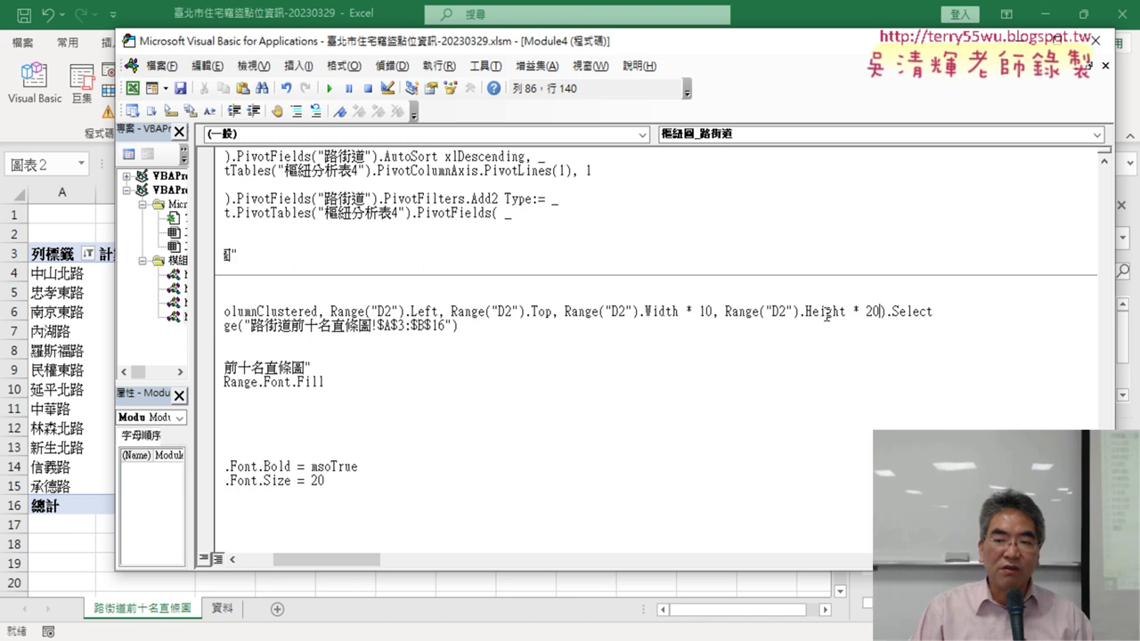
scroll(412, 530, "left", 5)
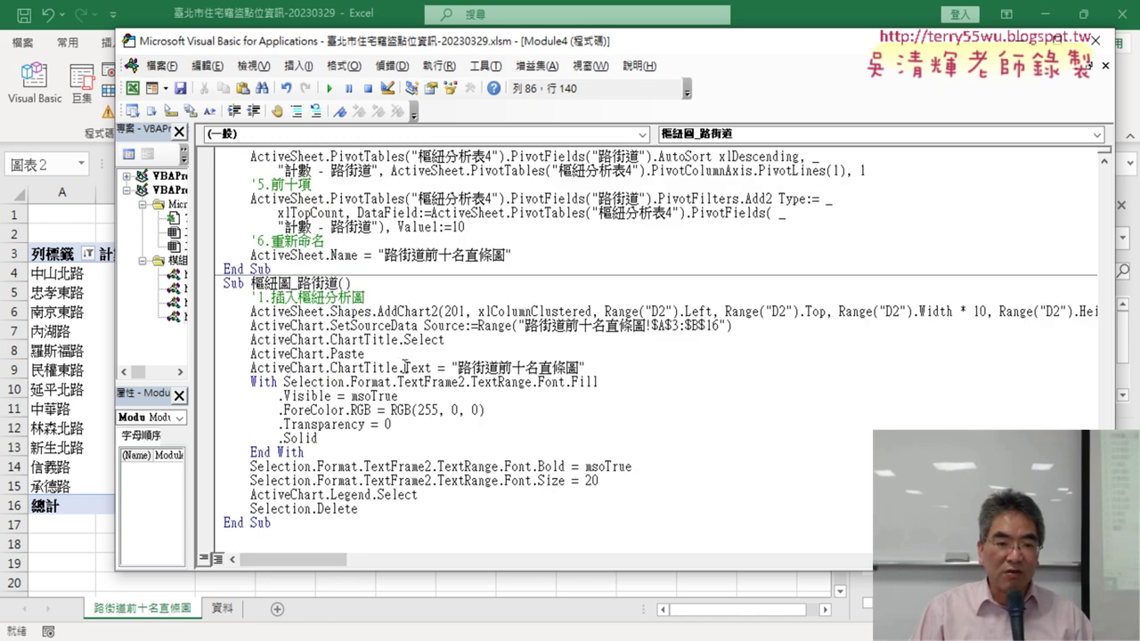
left_click(732, 328)
- Add a line after SetSourceData and delete the stray ActiveChart.Paste line, reviewing the title and legend code
key("Return")
type("'2.")
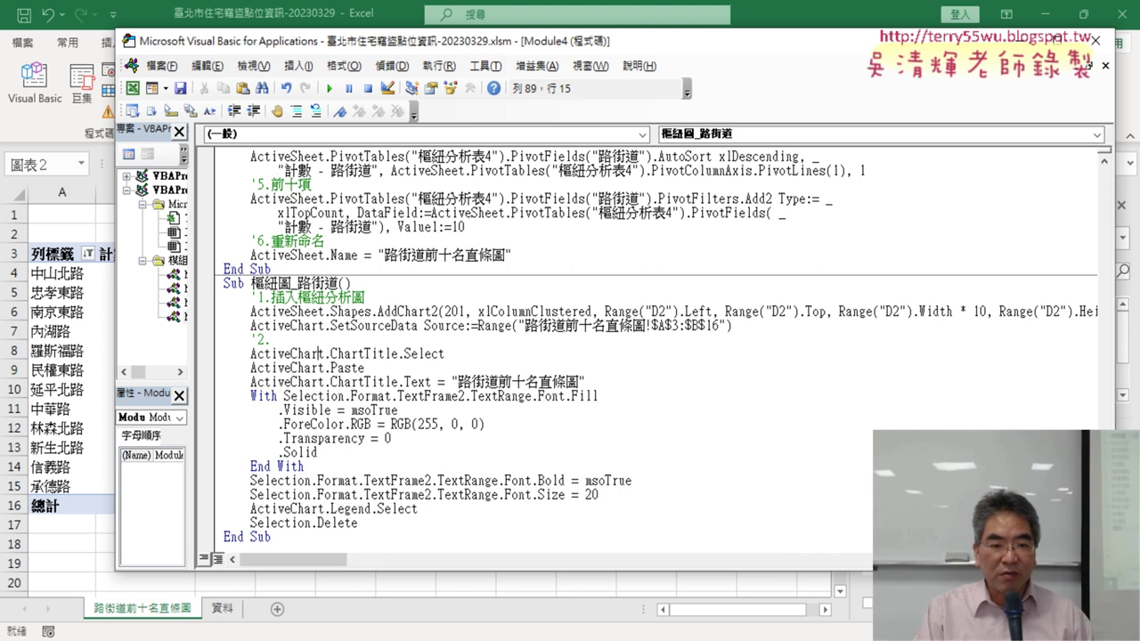
left_click_drag(332, 354, 398, 353)
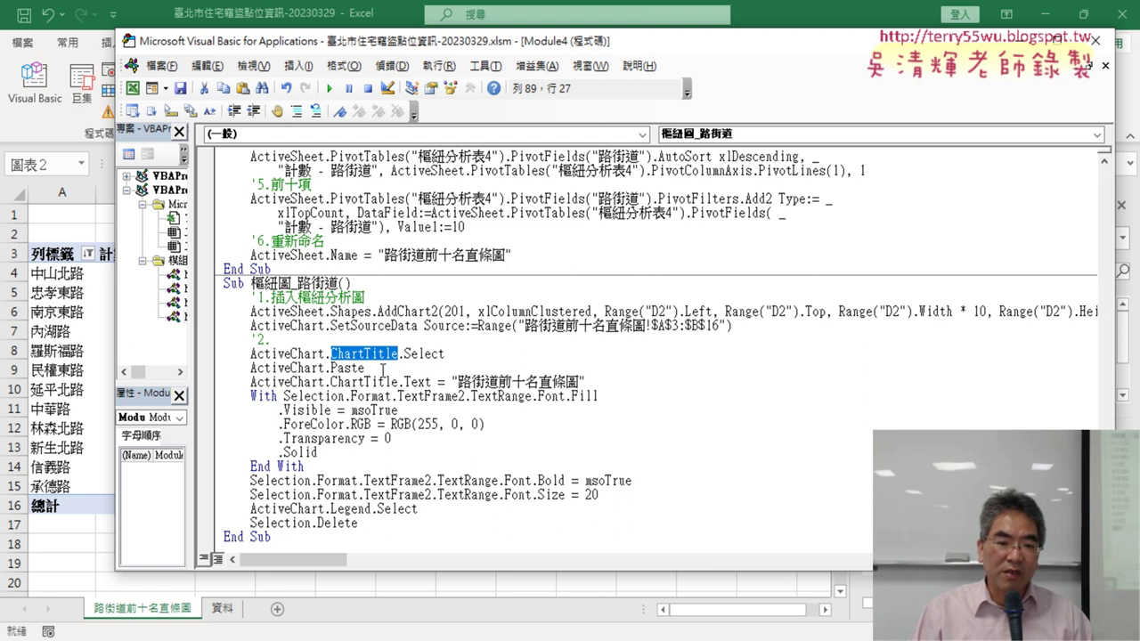
left_click_drag(383, 367, 224, 365)
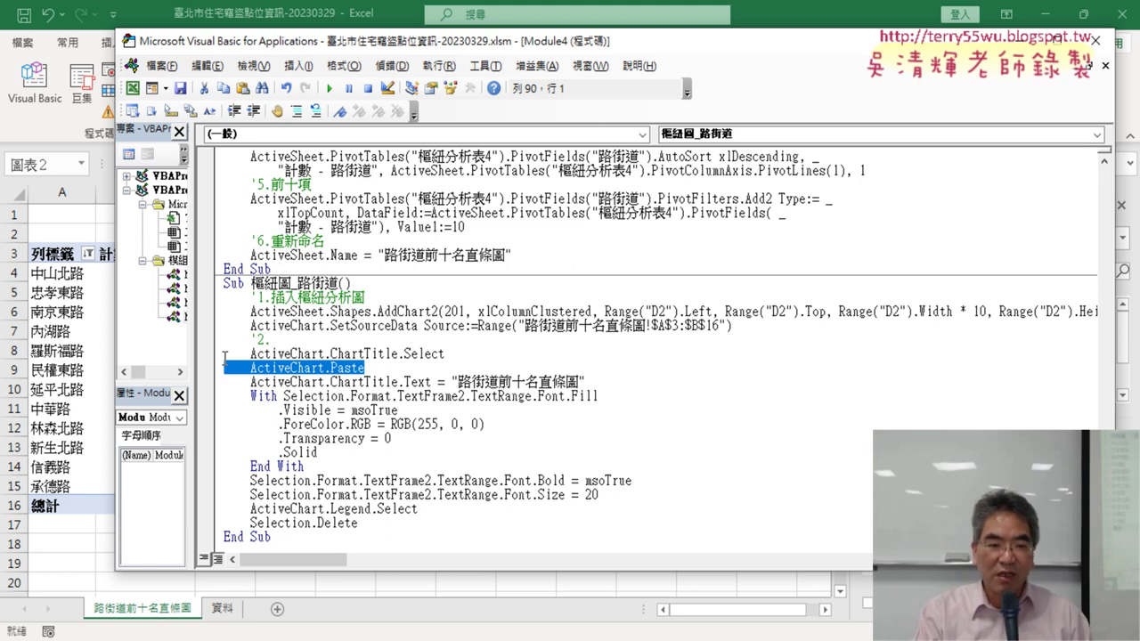
key("Delete")
key("Delete")
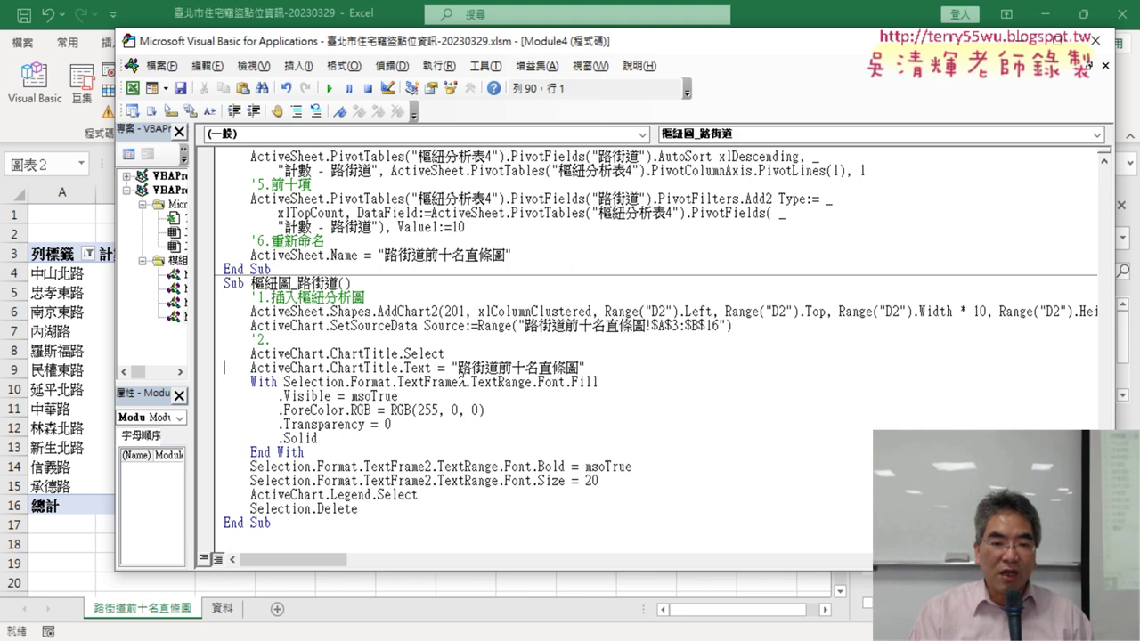
left_click_drag(459, 366, 577, 361)
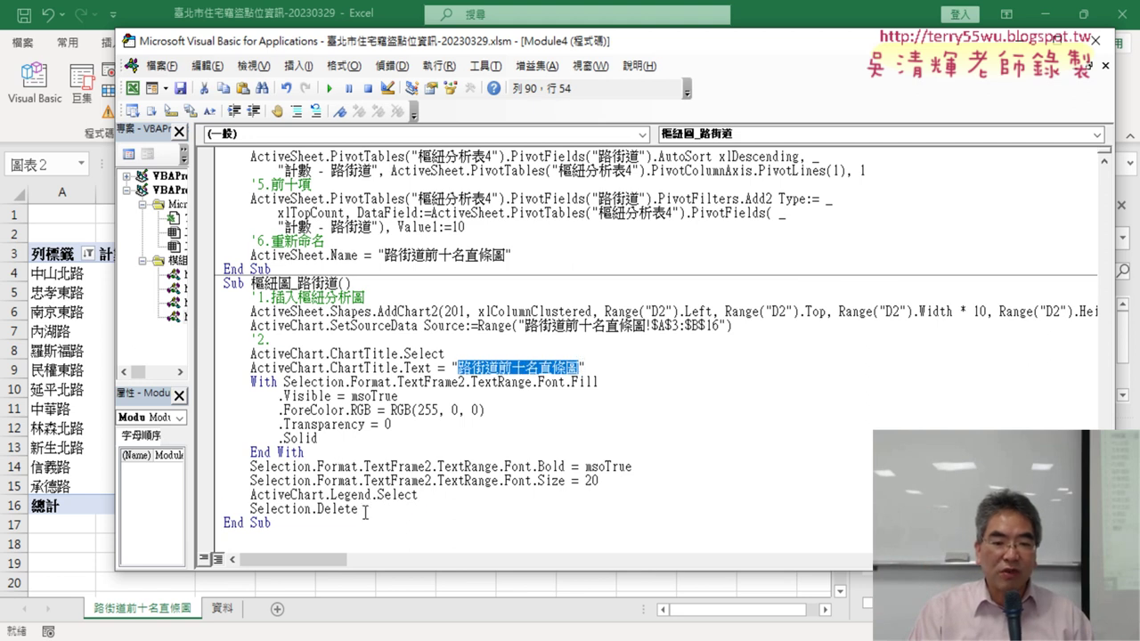
left_click_drag(365, 511, 212, 500)
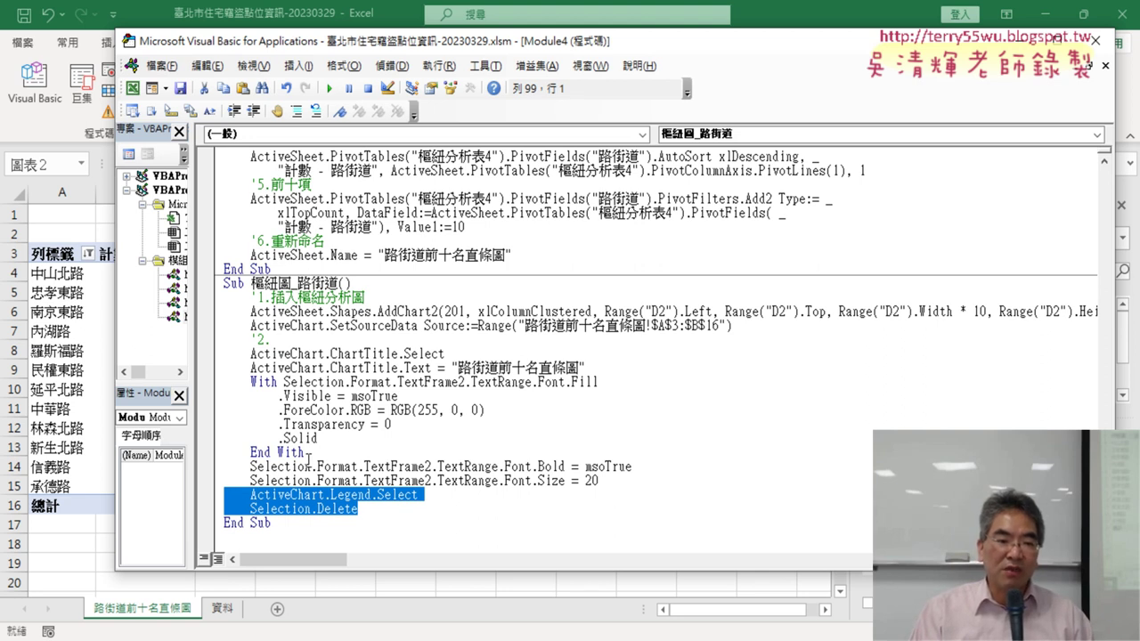
- Run the edited 樞紐圖_路街道 macro to create the red-titled 路街道前十名直條圖 column chart without a legend
left_click(374, 411)
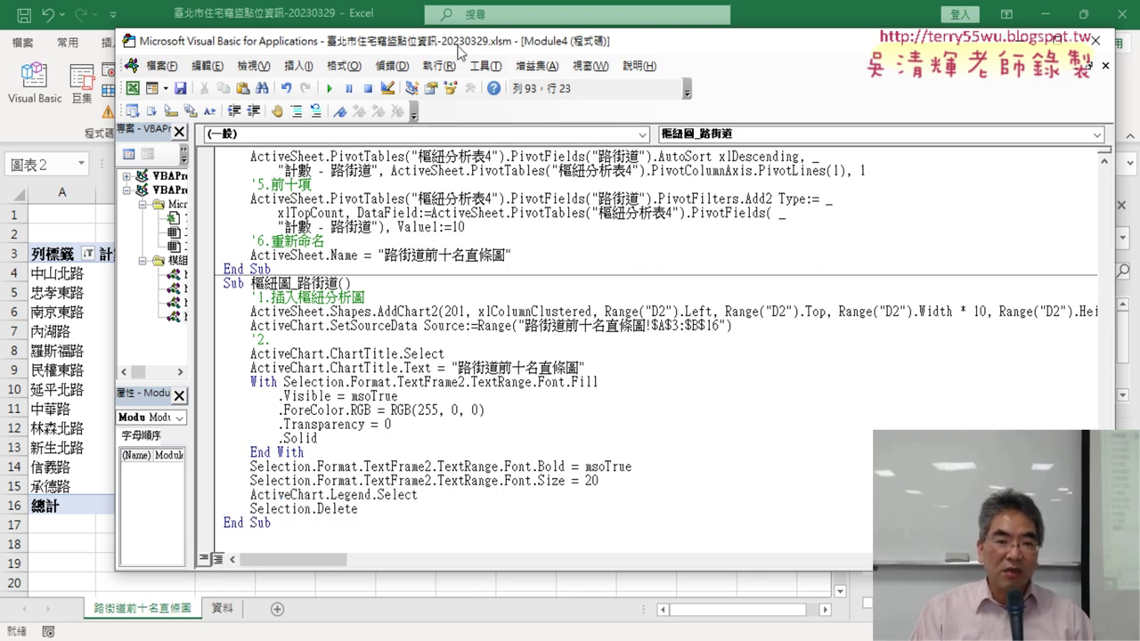
left_click_drag(457, 50, 456, 319)
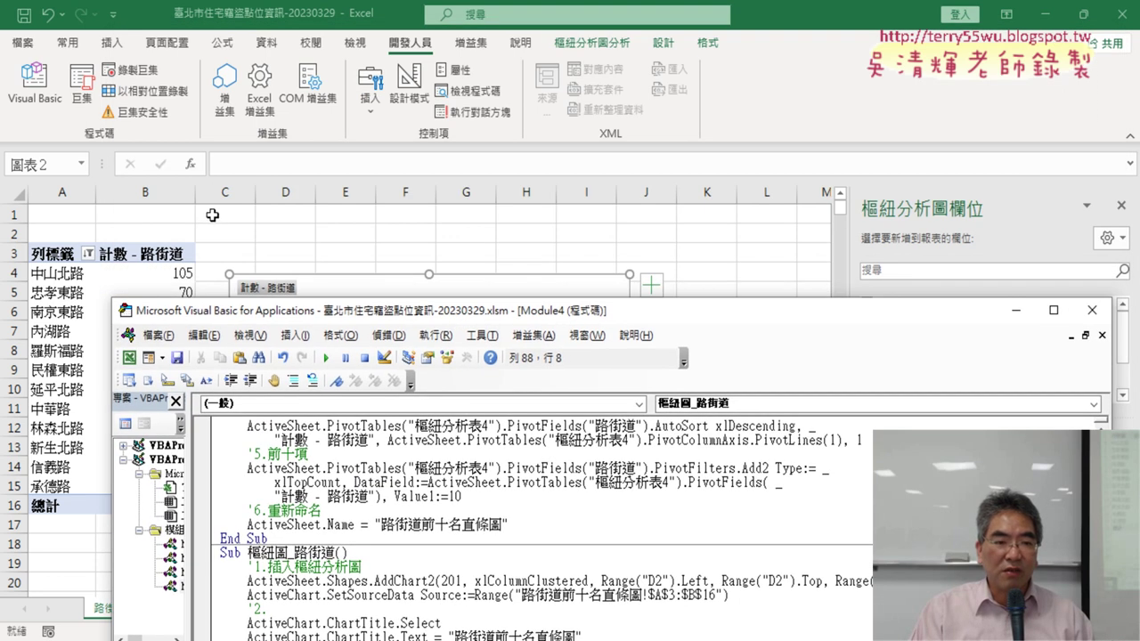
left_click(326, 357)
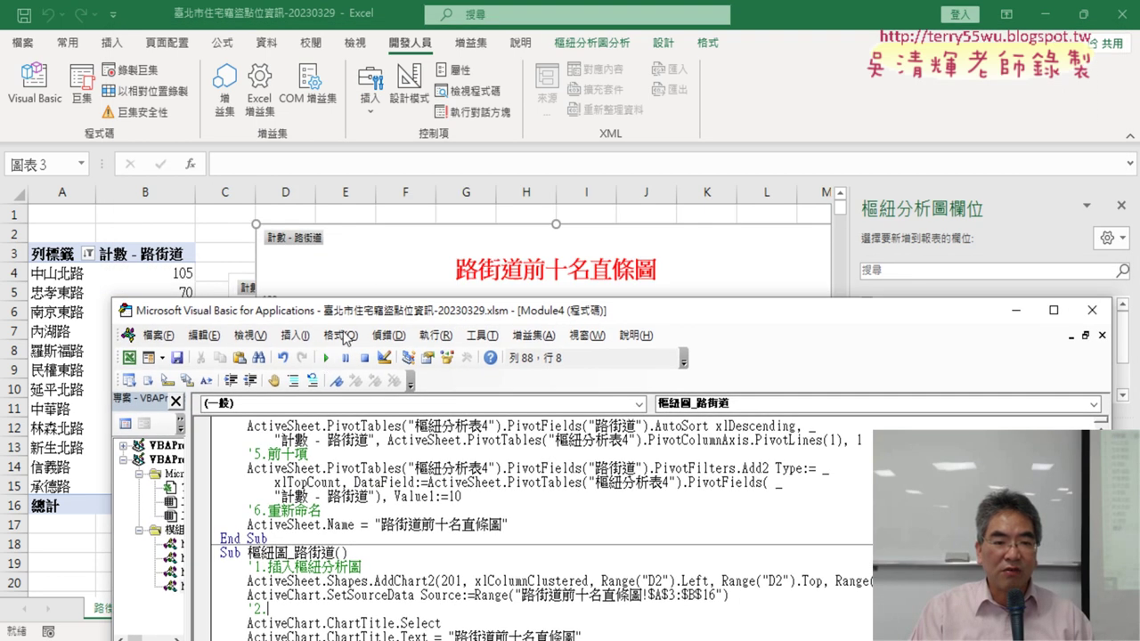
mouse_move(374, 319)
left_mouse_down()
mouse_move(430, 334)
mouse_move(941, 374)
left_mouse_up()
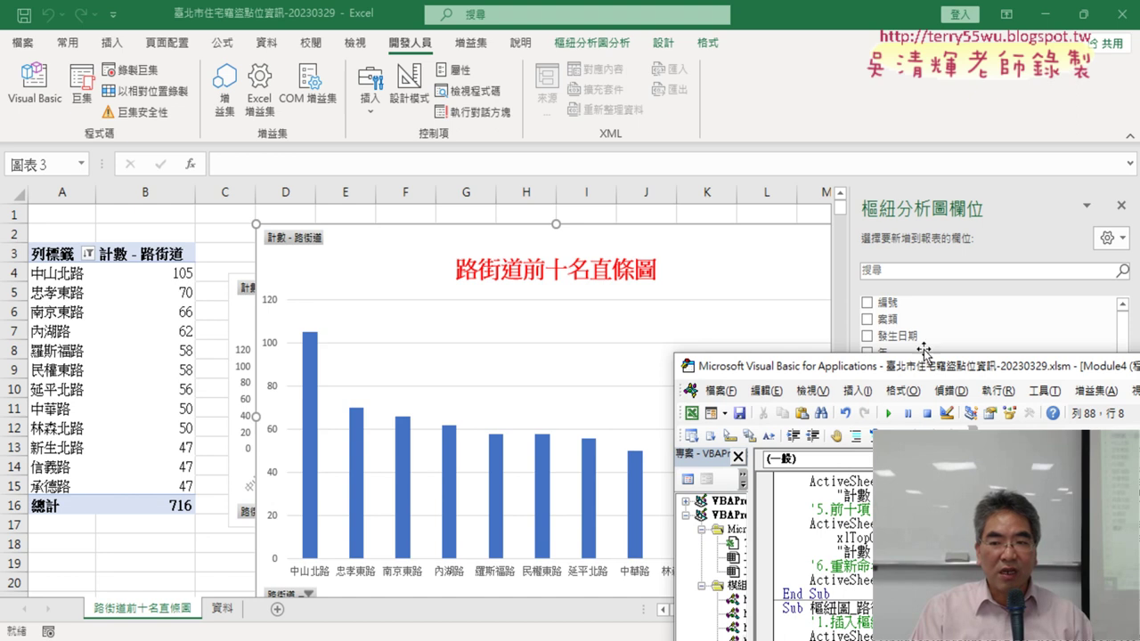
left_click(918, 140)
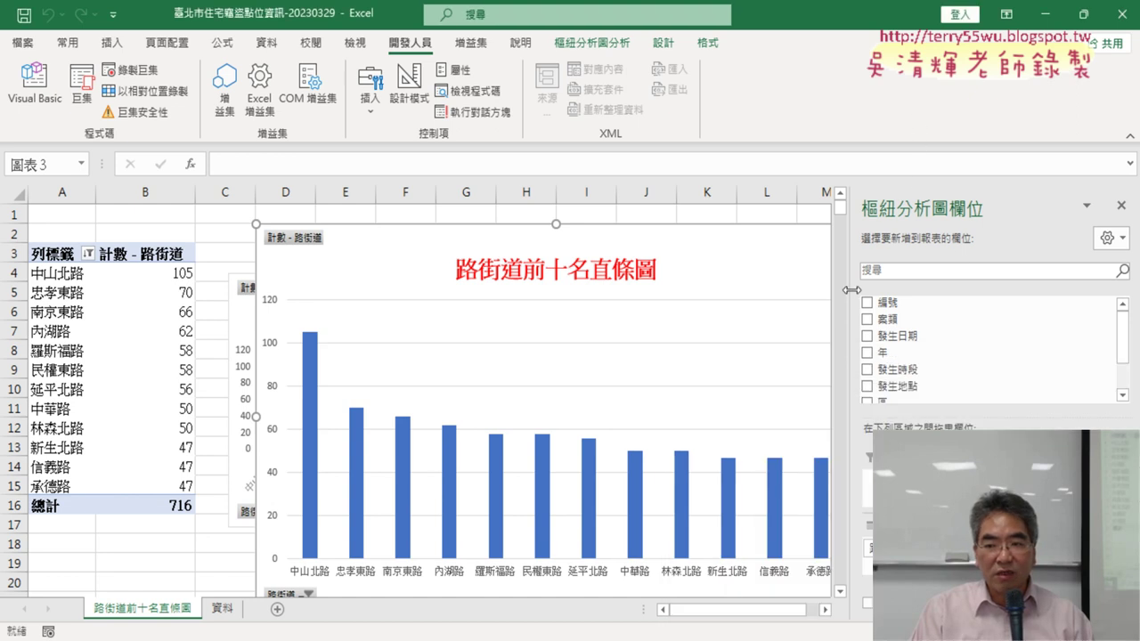
left_click_drag(852, 289, 907, 292)
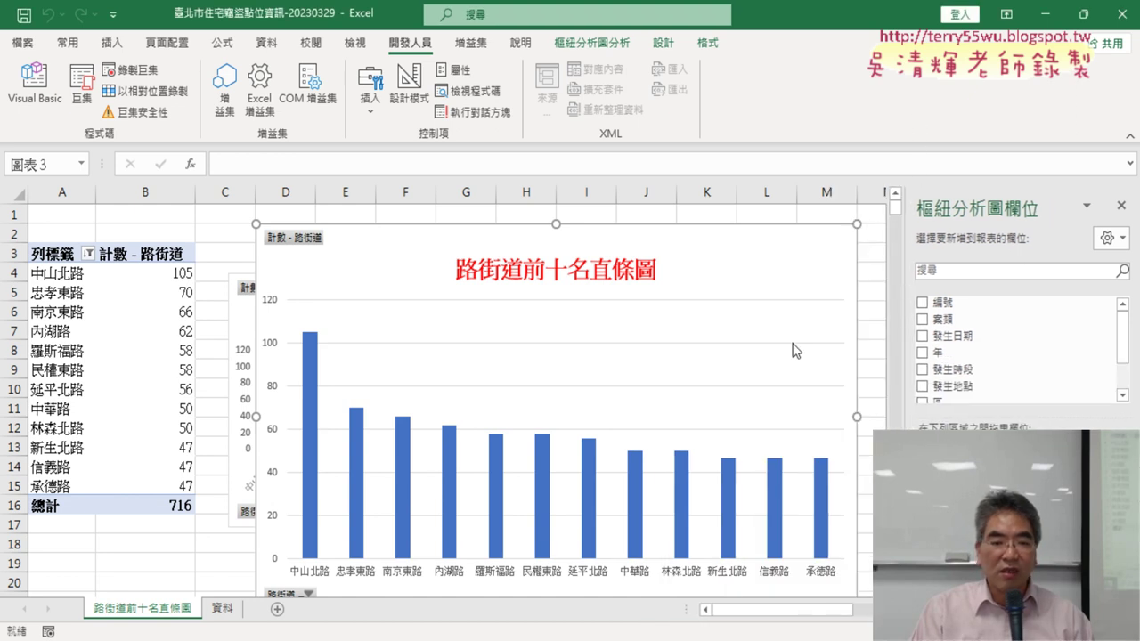
scroll(650, 356, "down", 1)
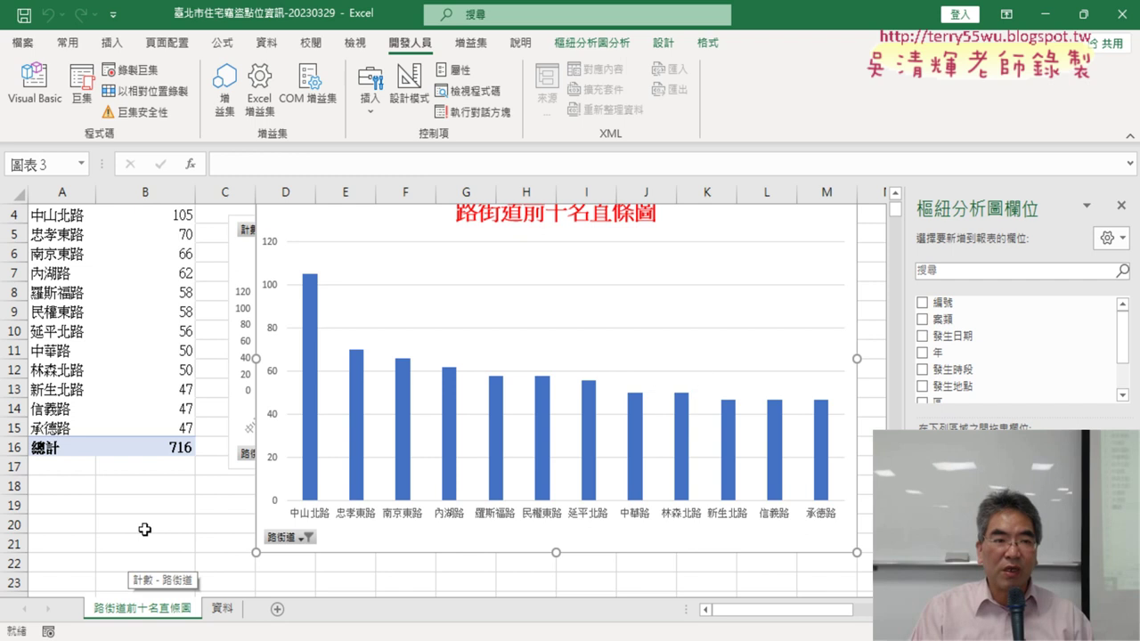
left_click(35, 85)
left_click_drag(796, 376, 316, 60)
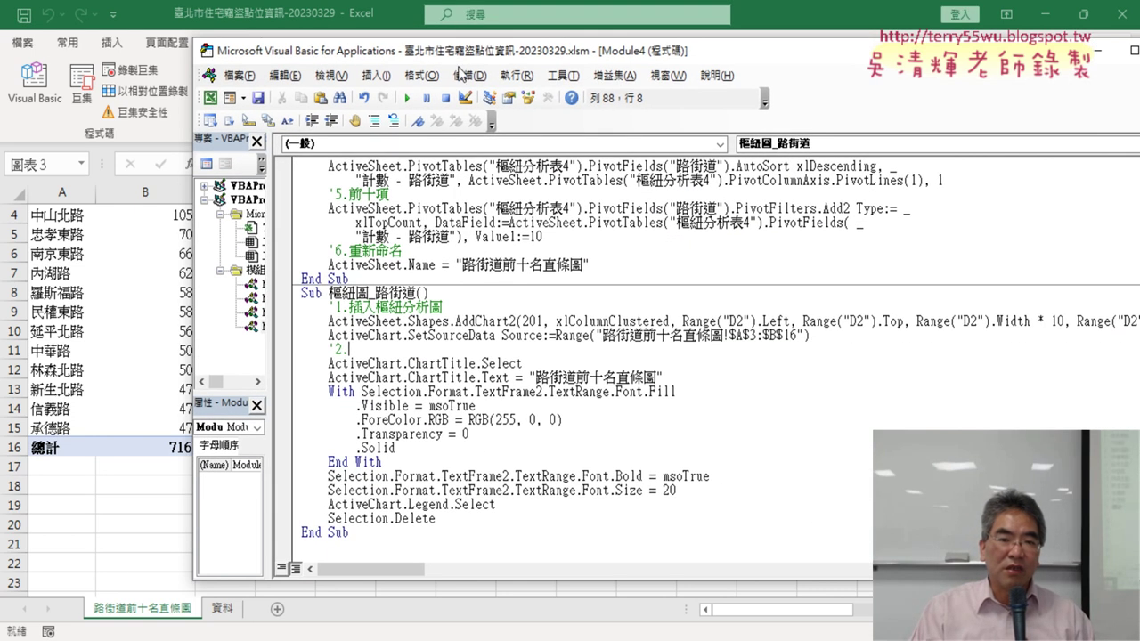
left_click_drag(459, 71, 388, 58)
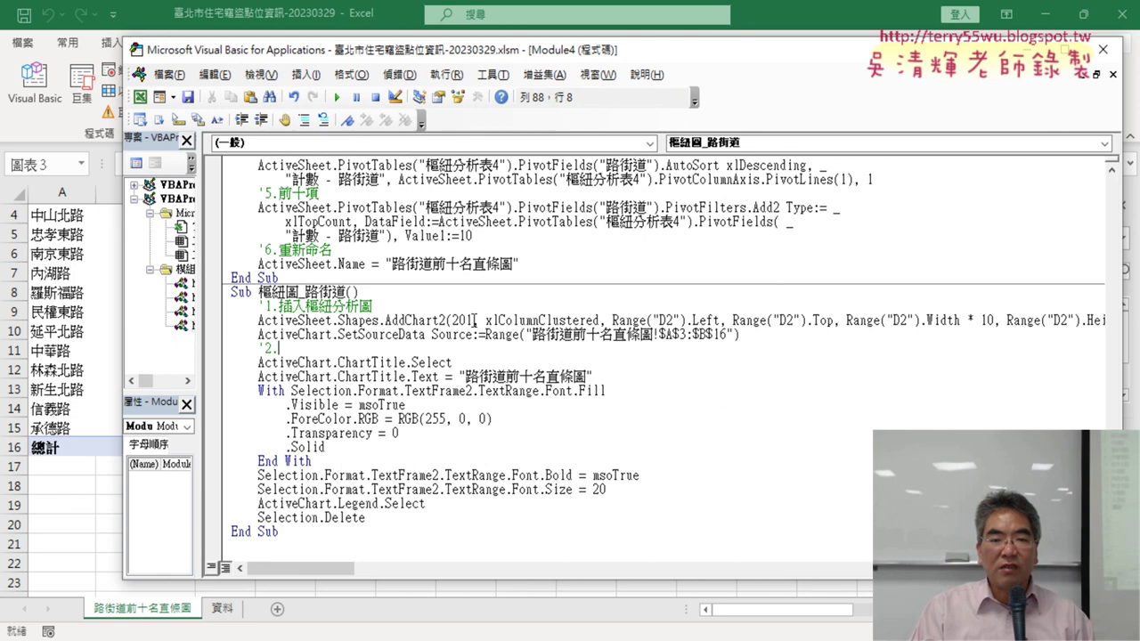
left_click_drag(451, 320, 599, 321)
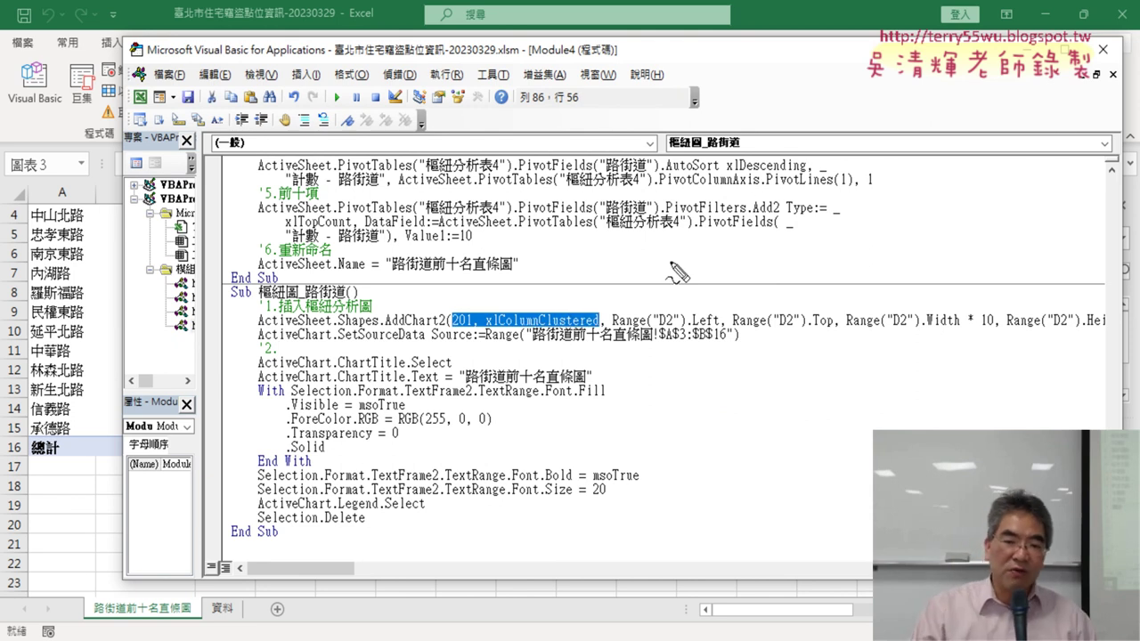
left_click_drag(453, 327, 596, 329)
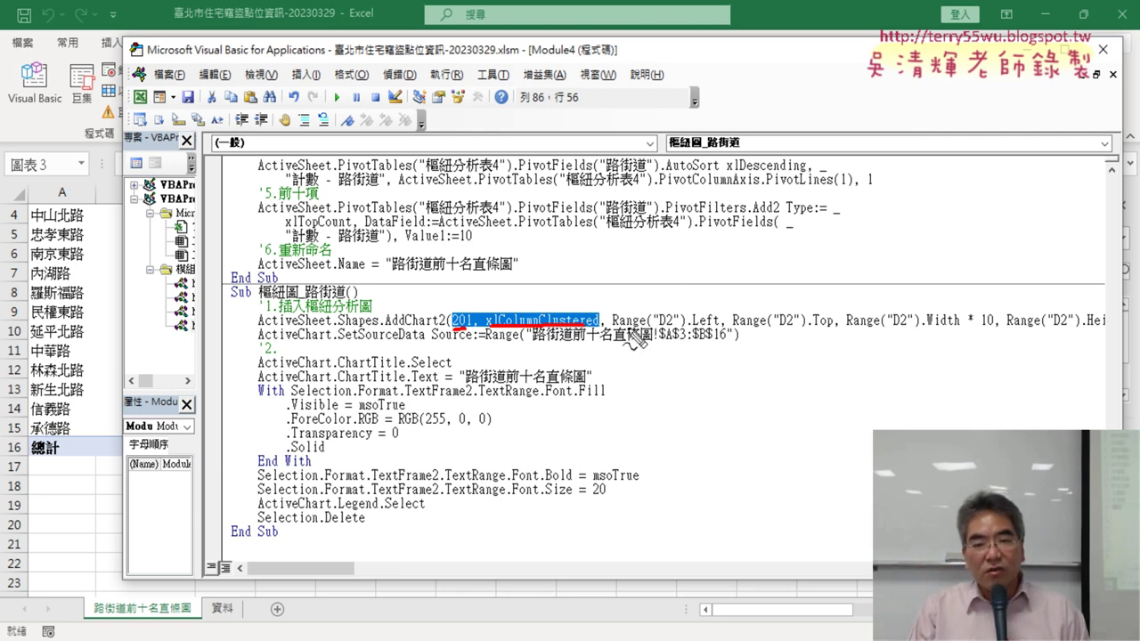
left_click_drag(627, 327, 836, 328)
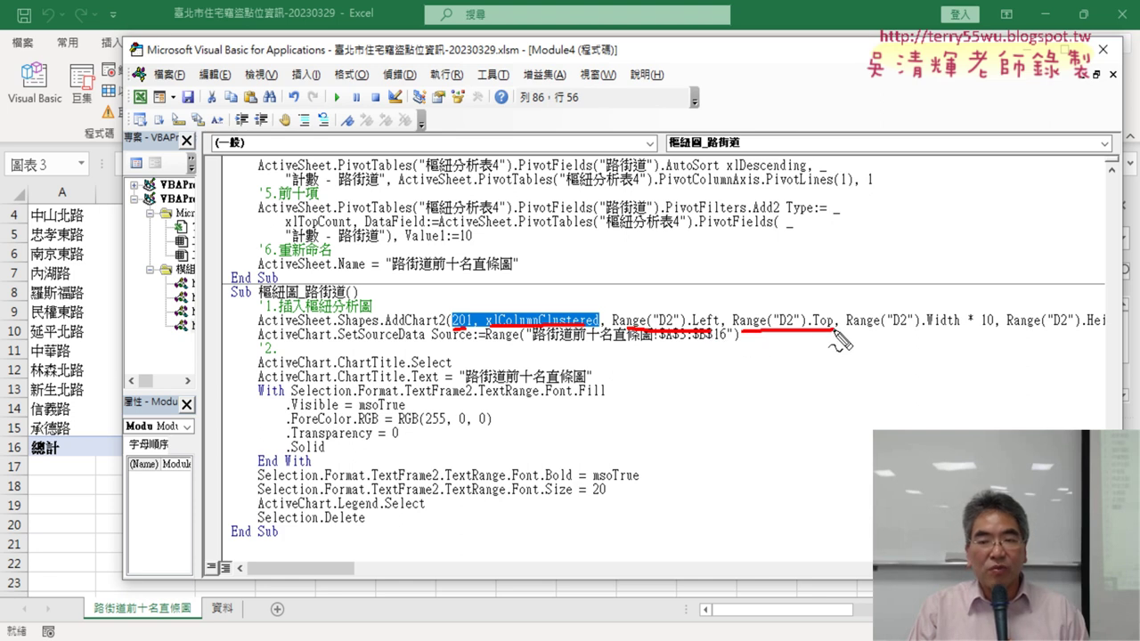
left_click_drag(868, 335, 946, 335)
left_click_drag(1024, 335, 1105, 338)
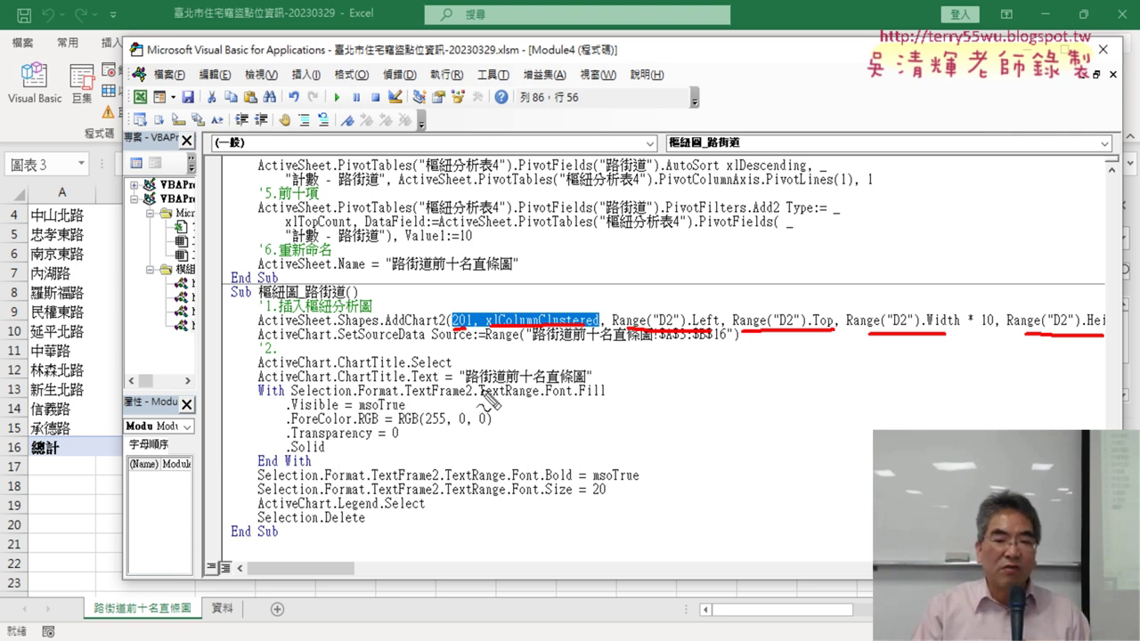
left_click_drag(466, 382, 586, 381)
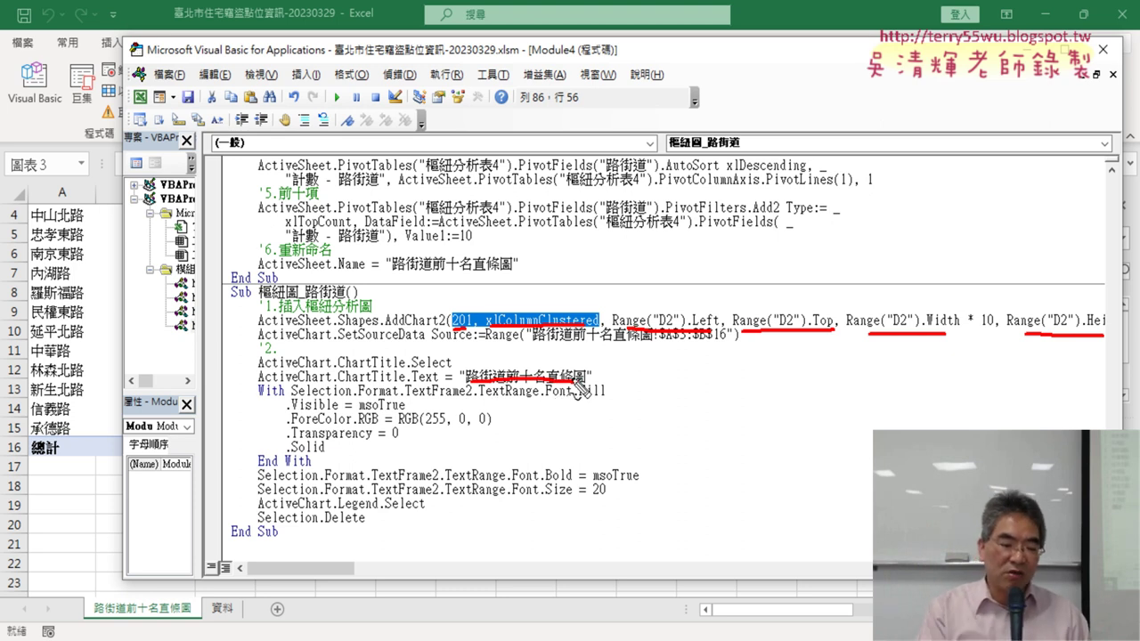
key("Escape")
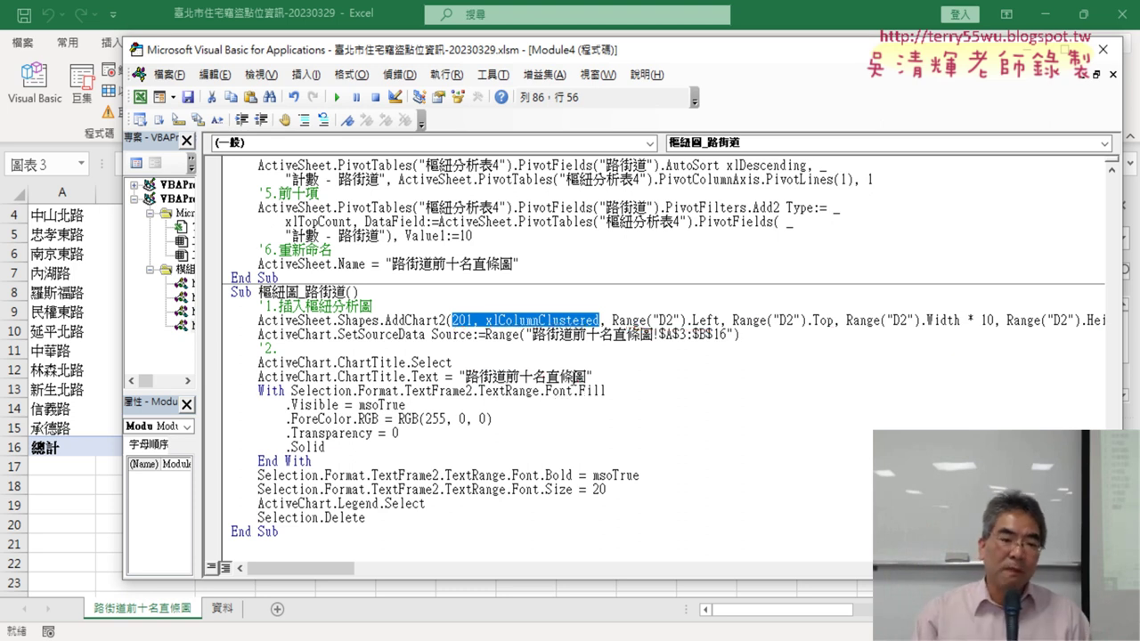
left_click(292, 547)
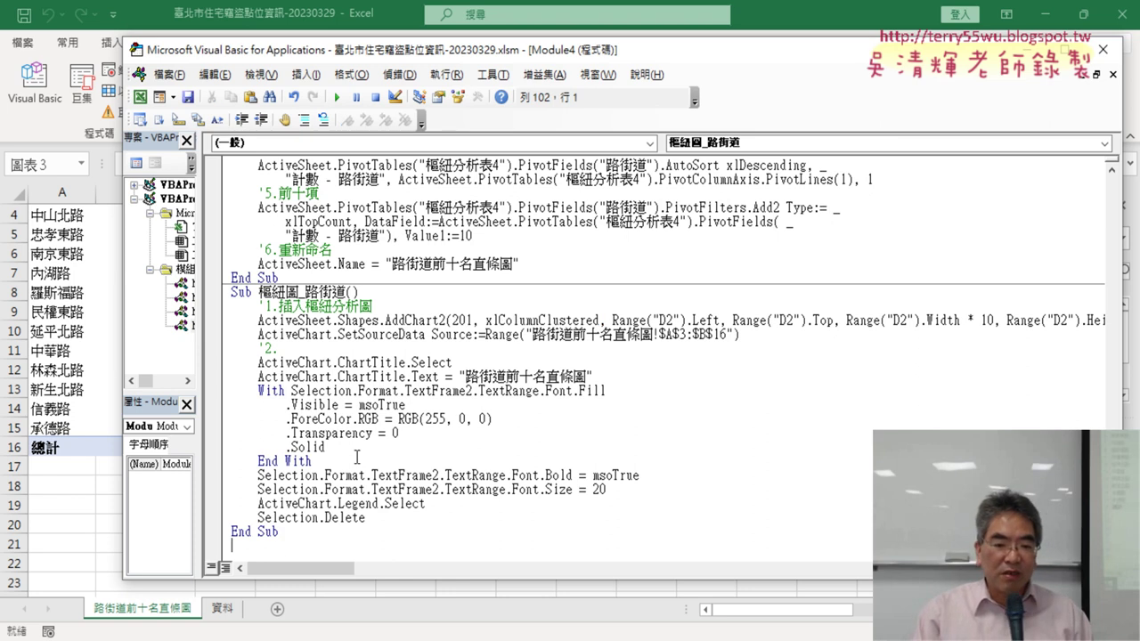
left_click(545, 535)
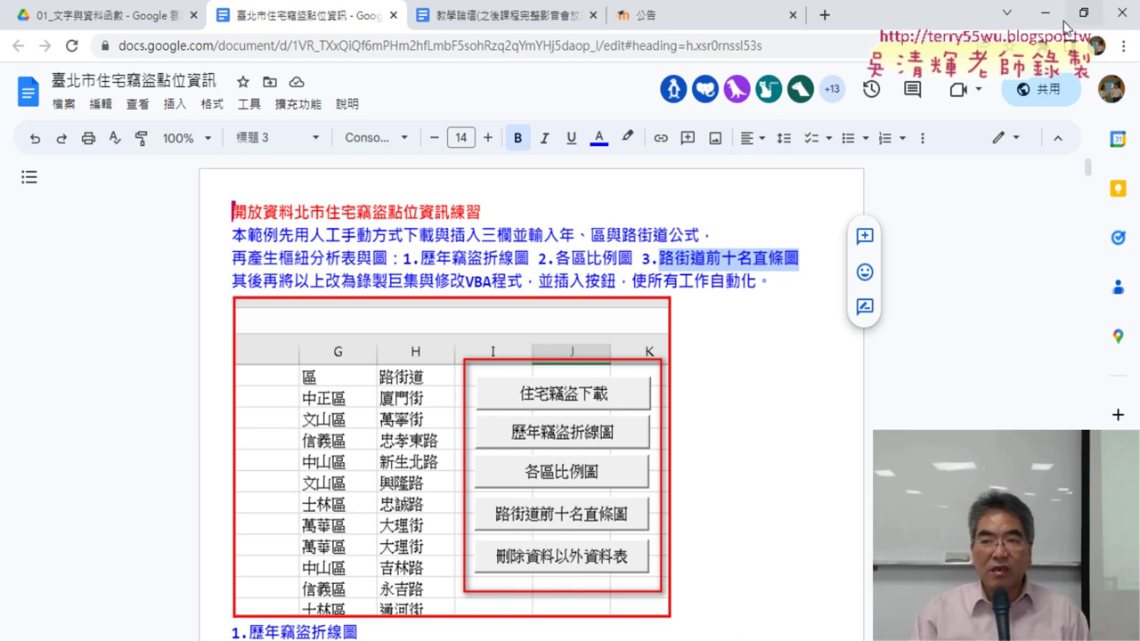
key("alt+Tab")
type("s")
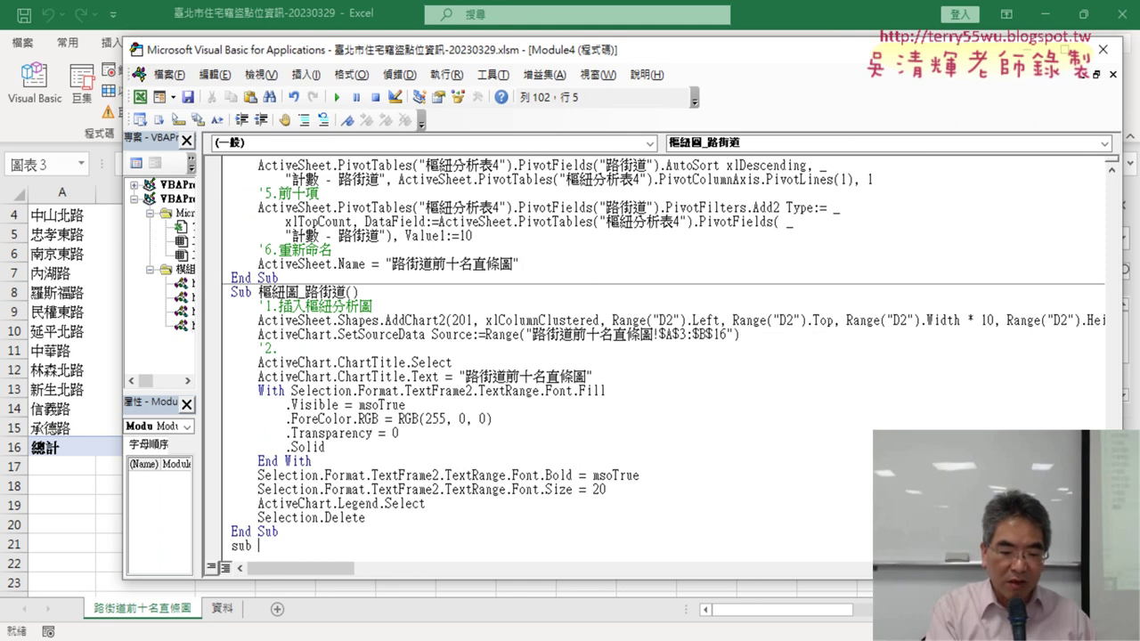
- Create Sub 路街道前十名直條圖 containing a call to 樞紐表_路街道
type("路街道前十名直條圖")
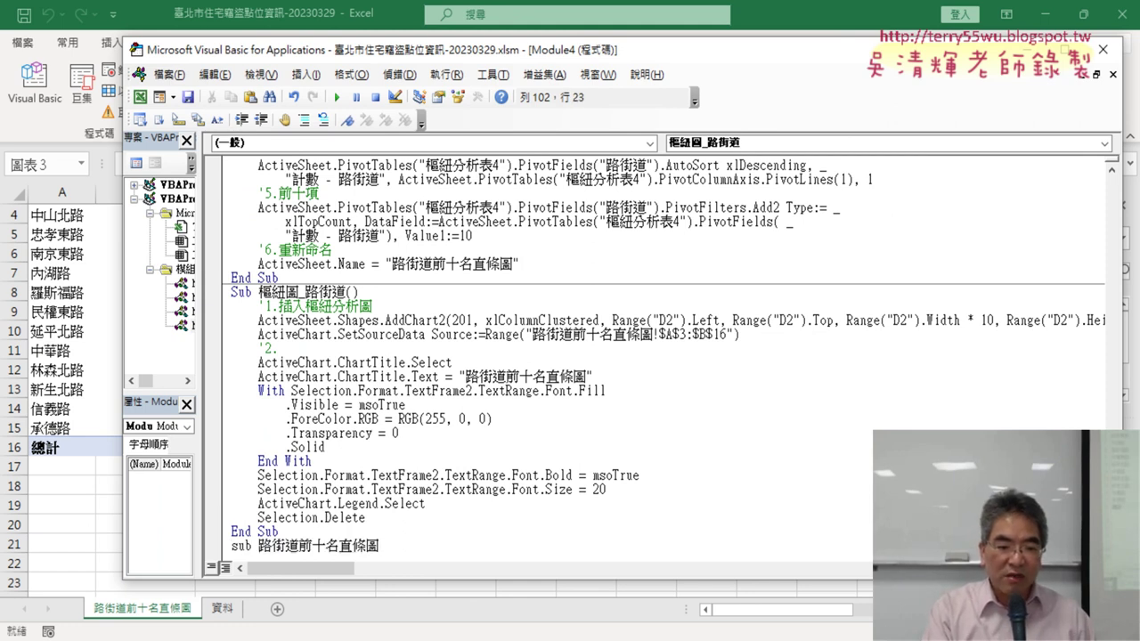
key("Return")
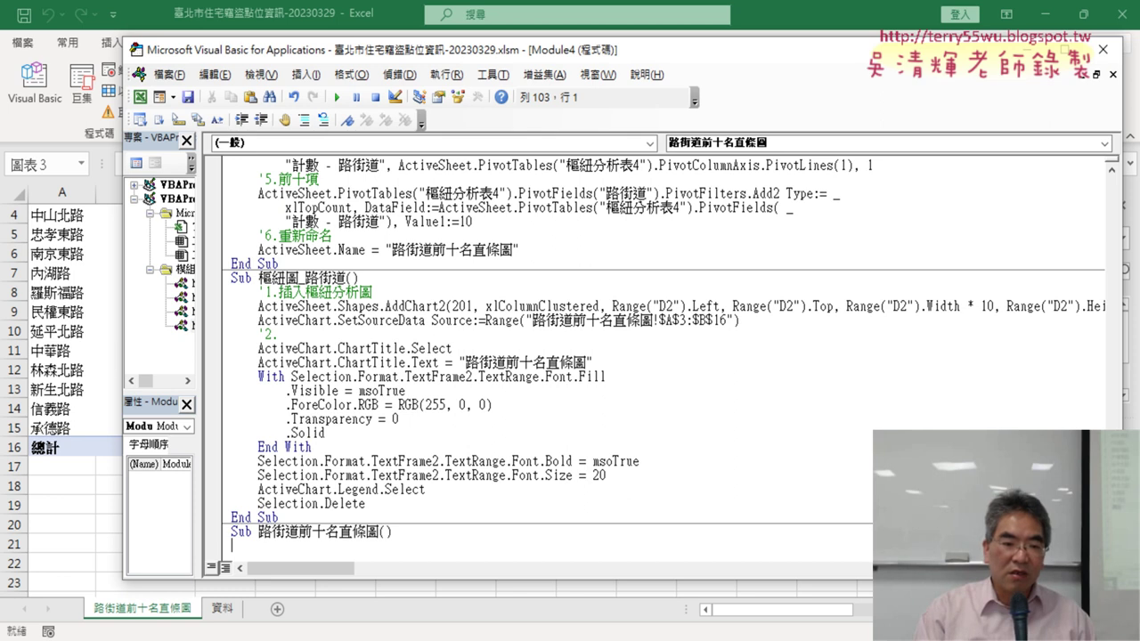
scroll(485, 398, "up", 4)
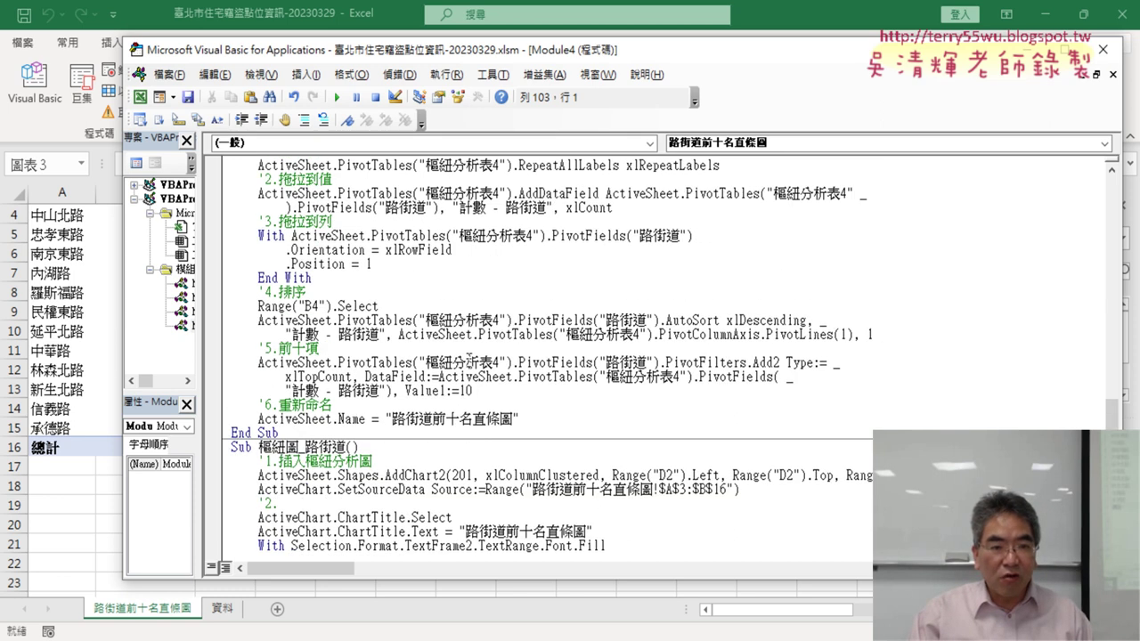
scroll(485, 398, "up", 7)
scroll(357, 253, "down", 2)
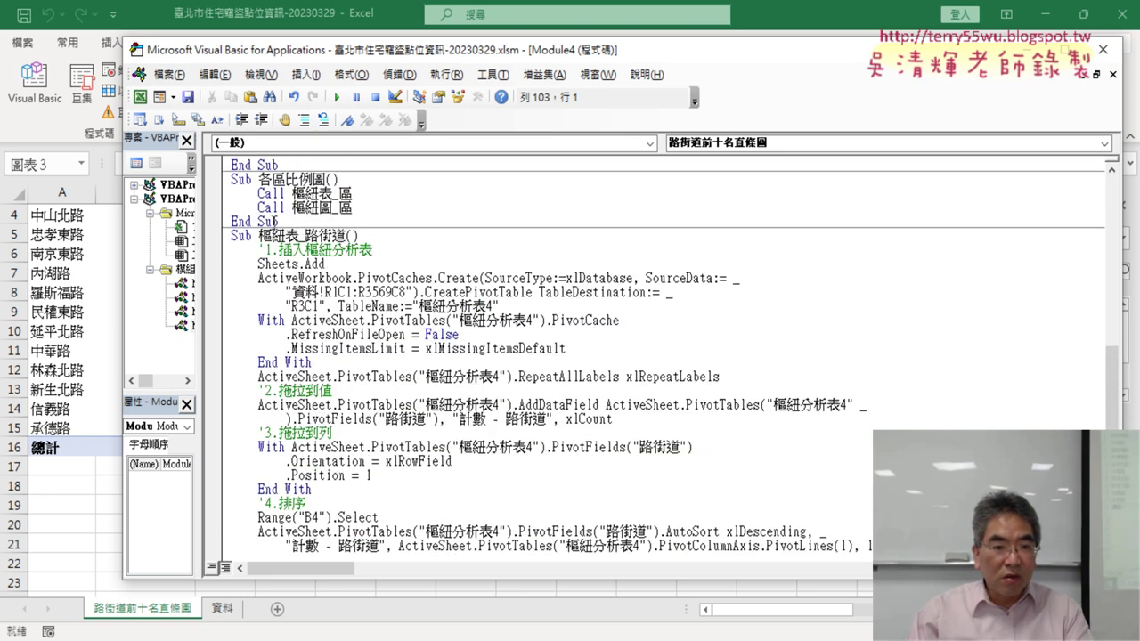
left_click_drag(258, 235, 345, 233)
key("ctrl+c")
scroll(423, 259, "down", 6)
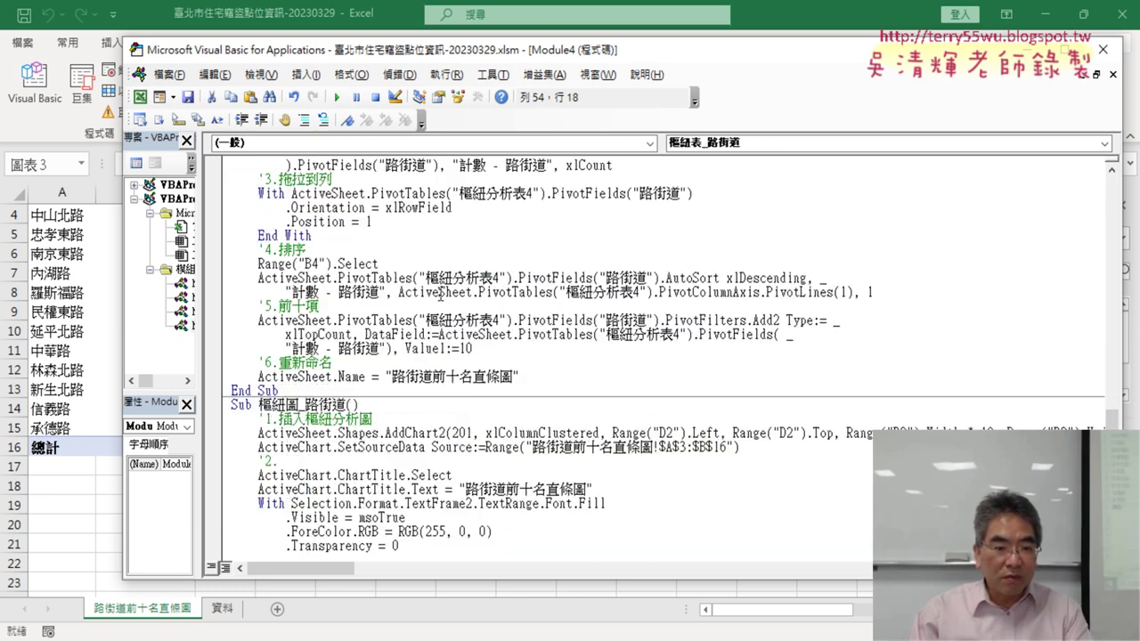
scroll(422, 375, "down", 4)
left_click(312, 516)
type("call")
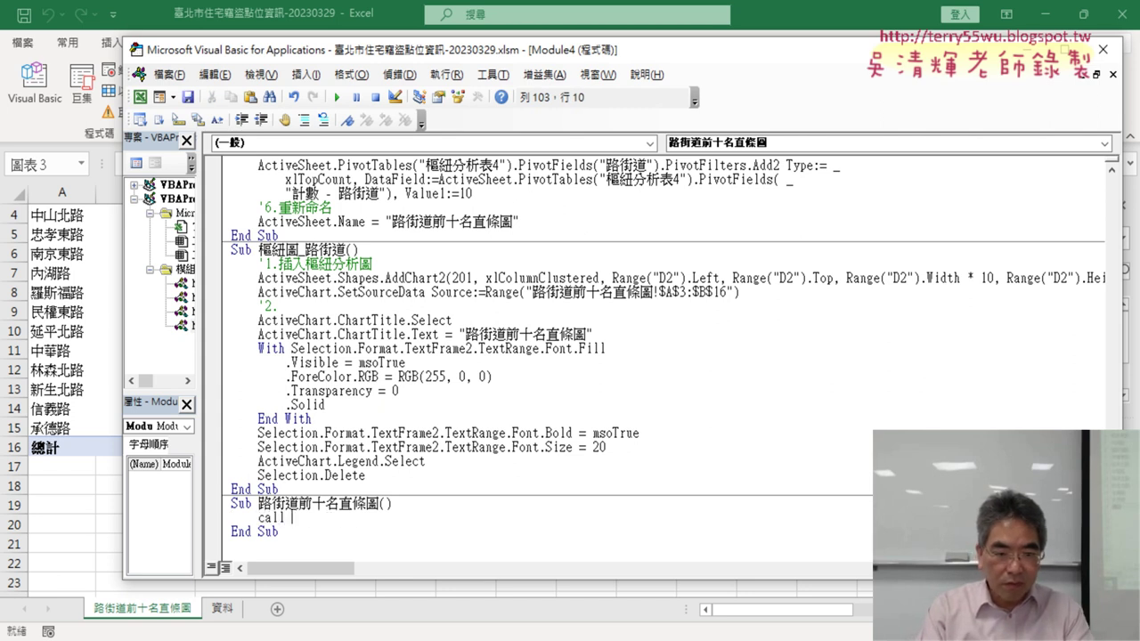
key("ctrl+v")
key("Return")
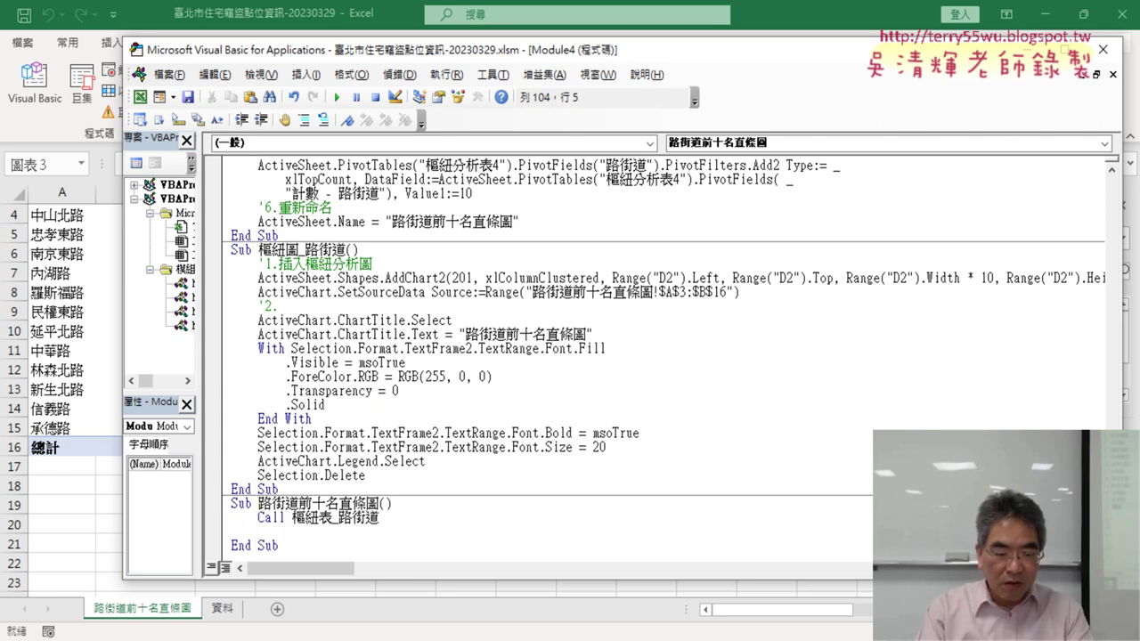
- Duplicate the Call line and change 表 to 圖 so it also calls 樞紐圖_路街道
key("Up")
key("shift+End")
key("ctrl+c")
key("Down")
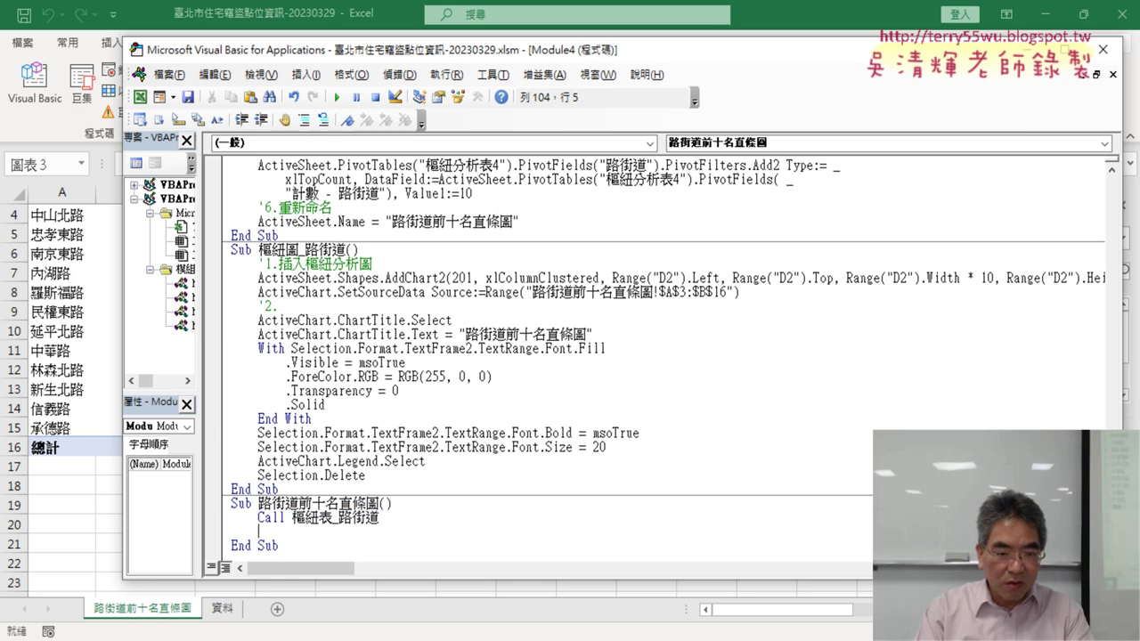
key("ctrl+v")
key("Left")
key("shift+Left")
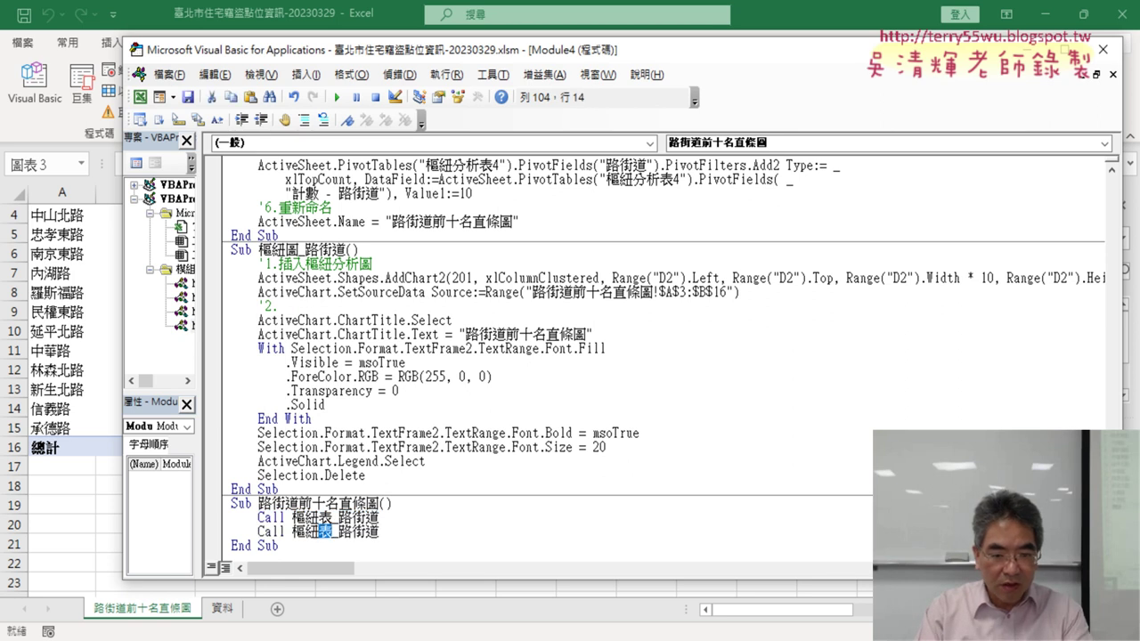
type("ㄊㄨ")
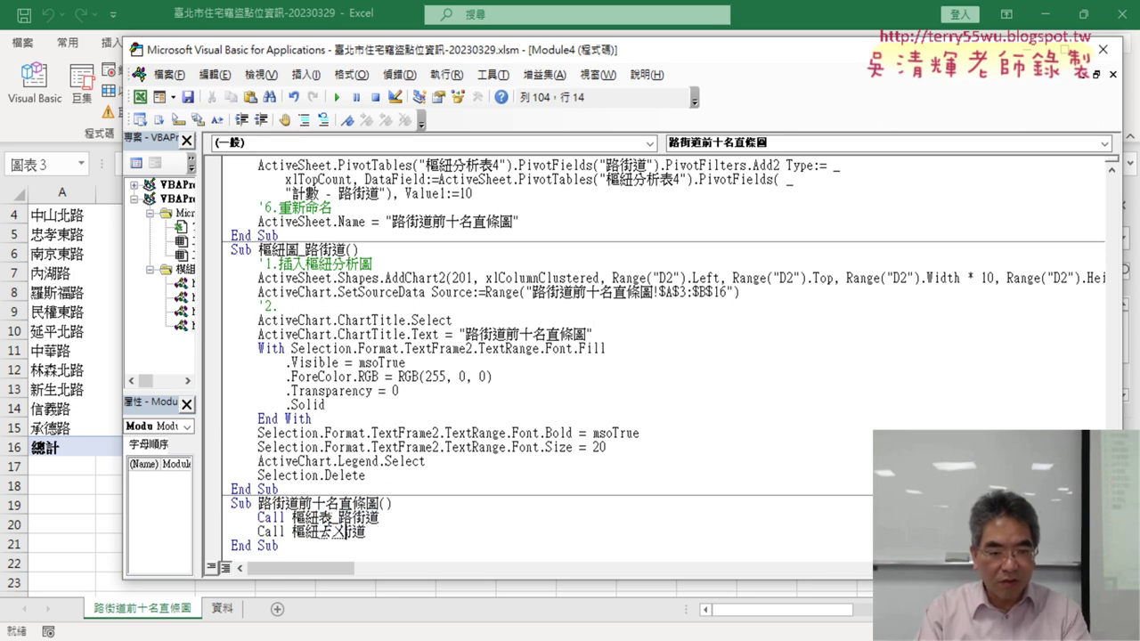
type("圖_路")
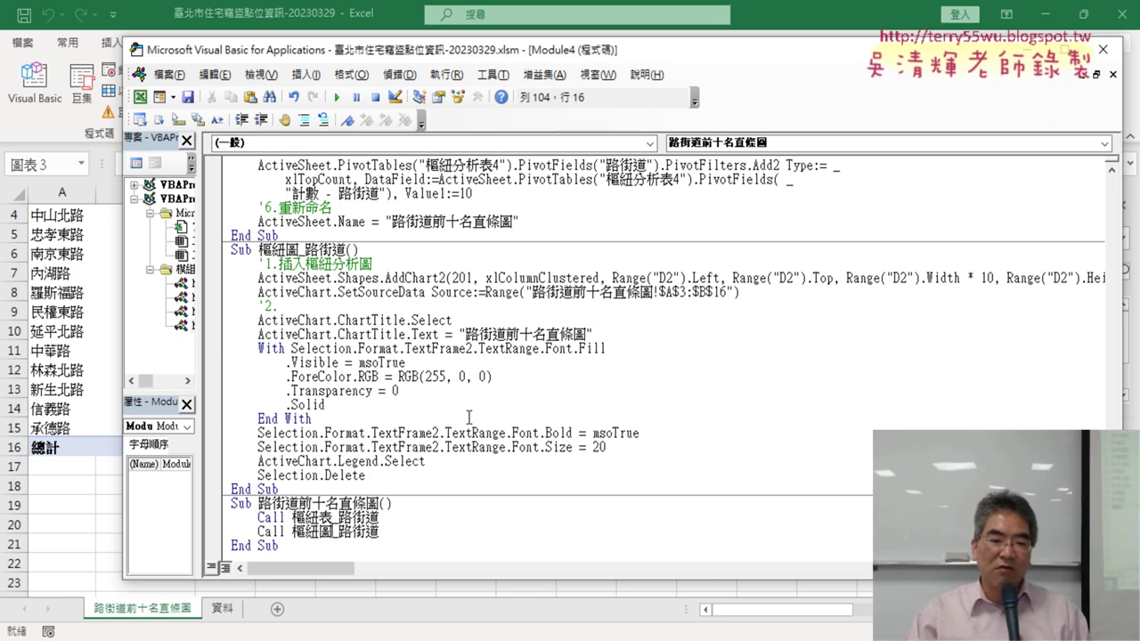
left_click(391, 541)
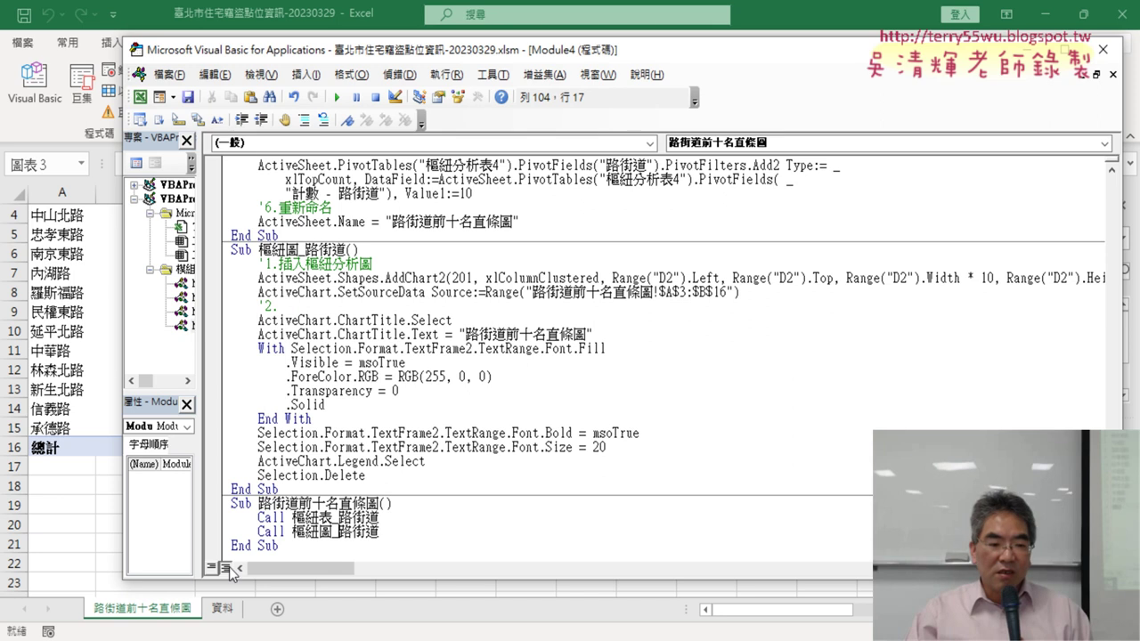
- Delete the old 路街道前十名直條圖 chart sheet
right_click(142, 613)
left_click(191, 395)
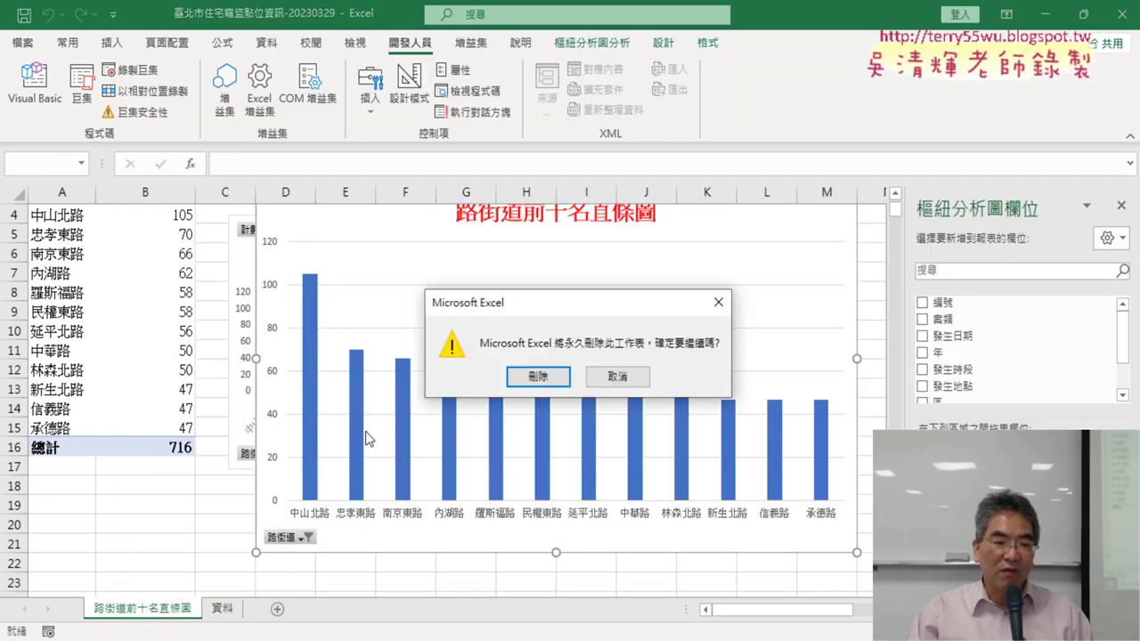
left_click(538, 375)
- Run the combined 路街道前十名直條圖 macro from the VBA editor, then show the 資料 sheet
left_click(38, 94)
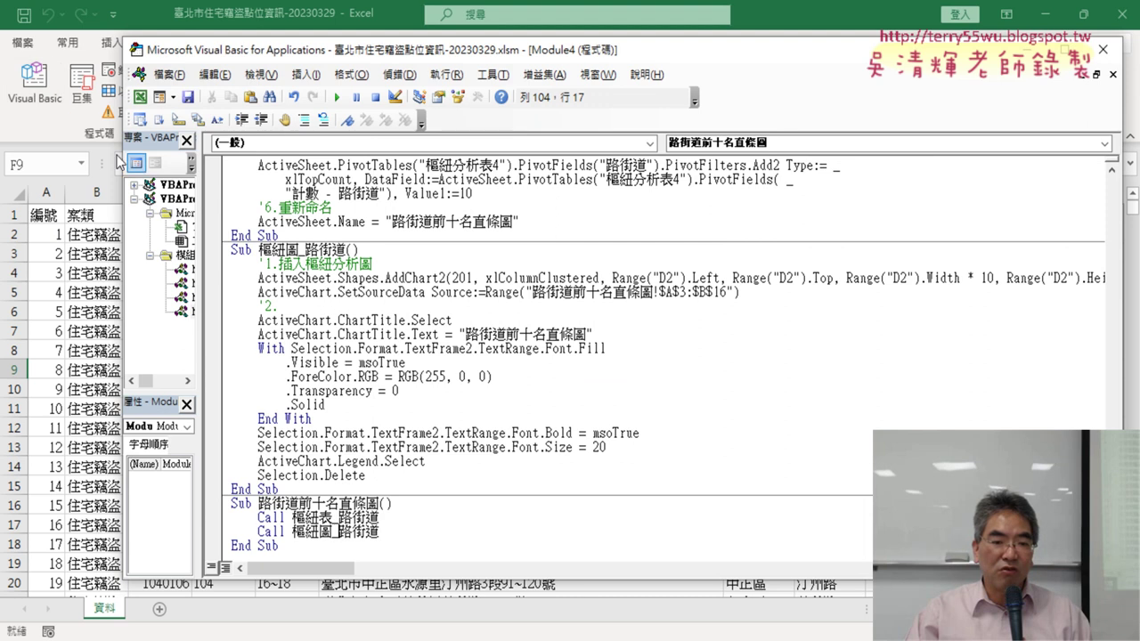
left_click(336, 96)
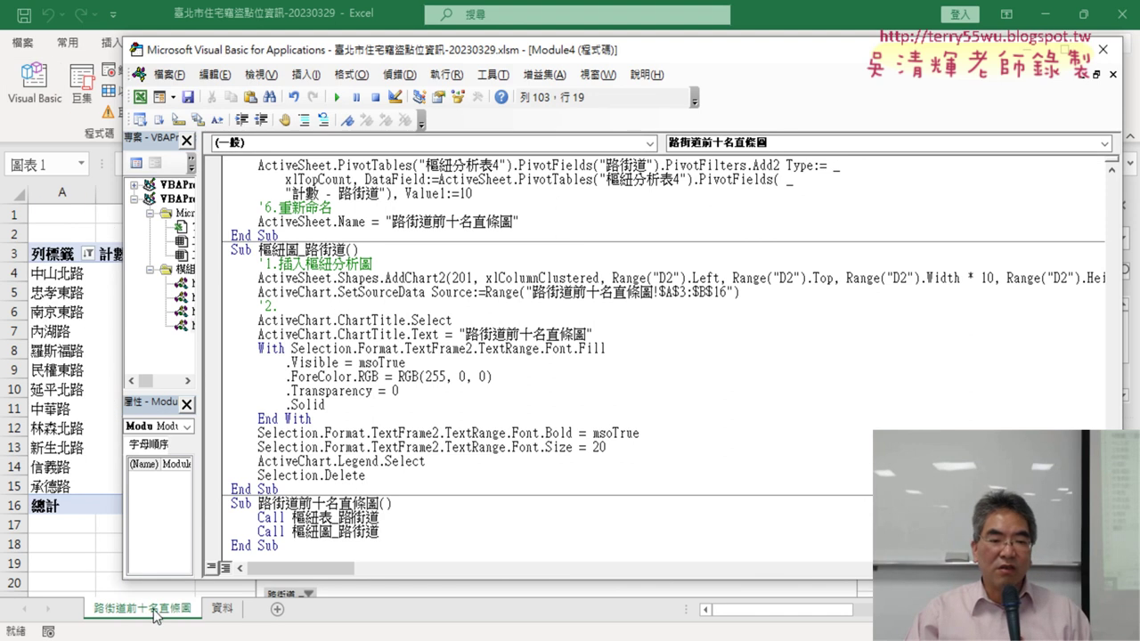
left_click_drag(257, 504, 382, 504)
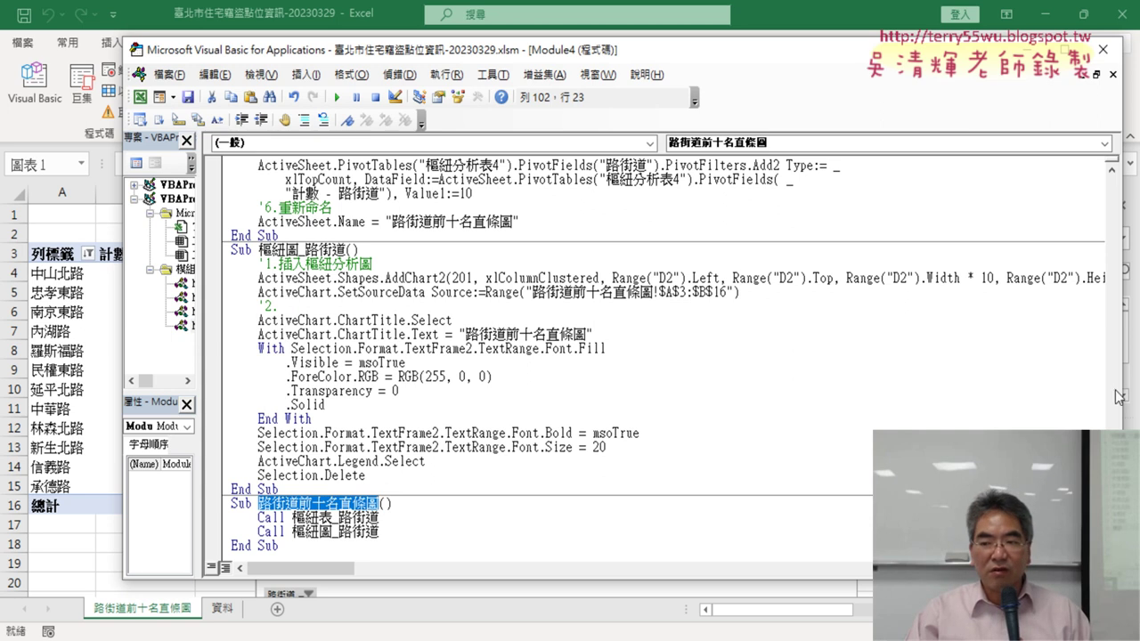
left_click_drag(1119, 396, 771, 392)
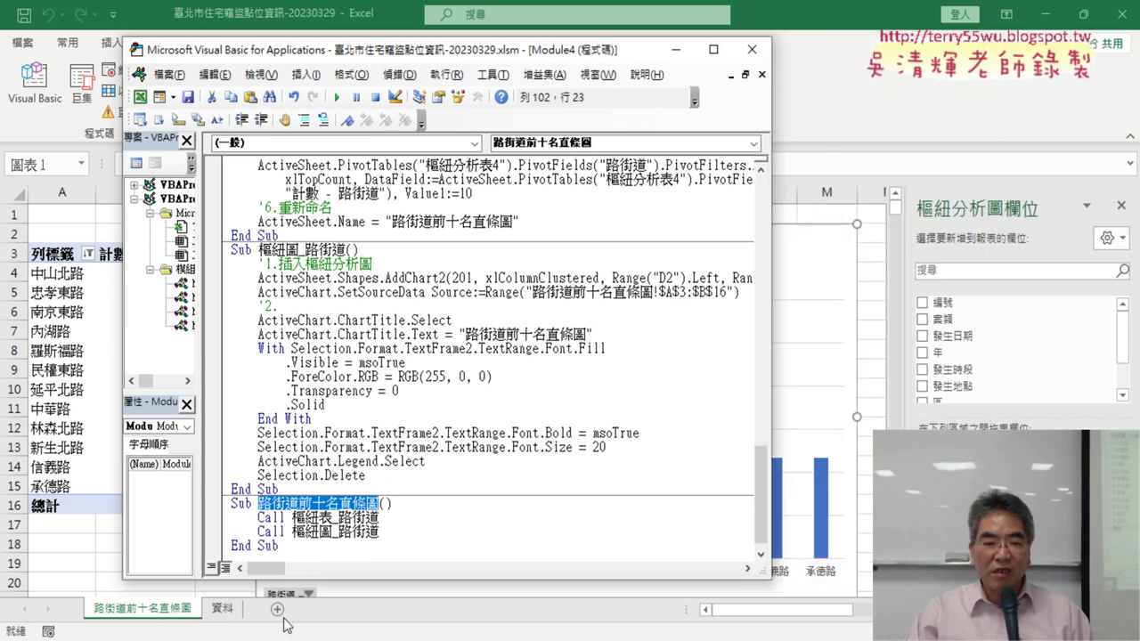
left_click(222, 609)
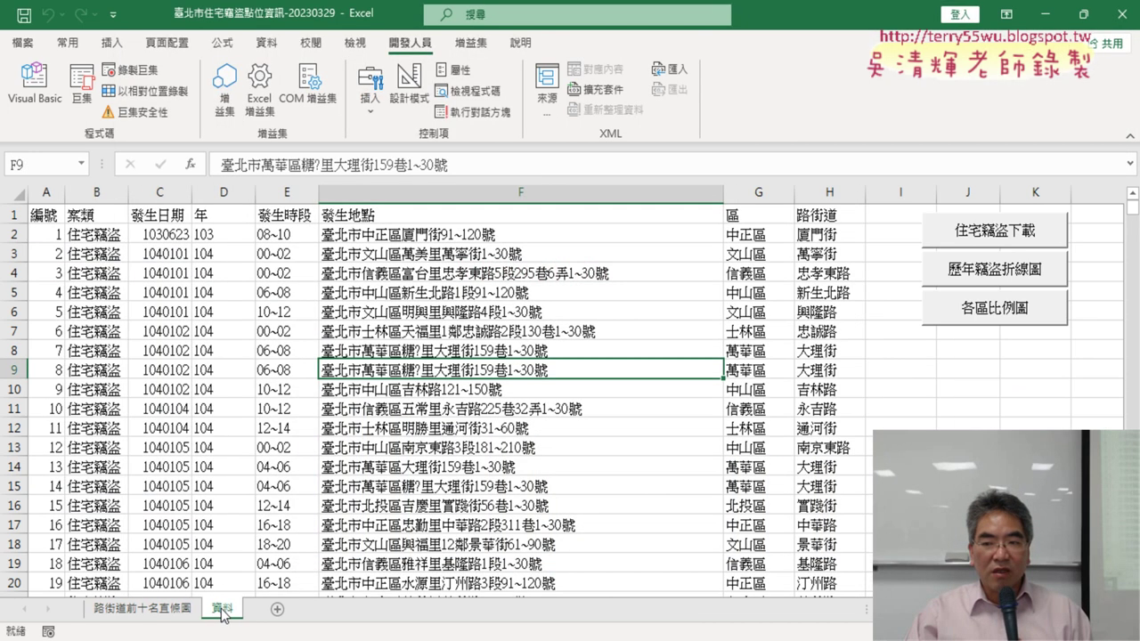
- Copy the 各區比例圖 button and paste a duplicate below it
right_click(989, 317)
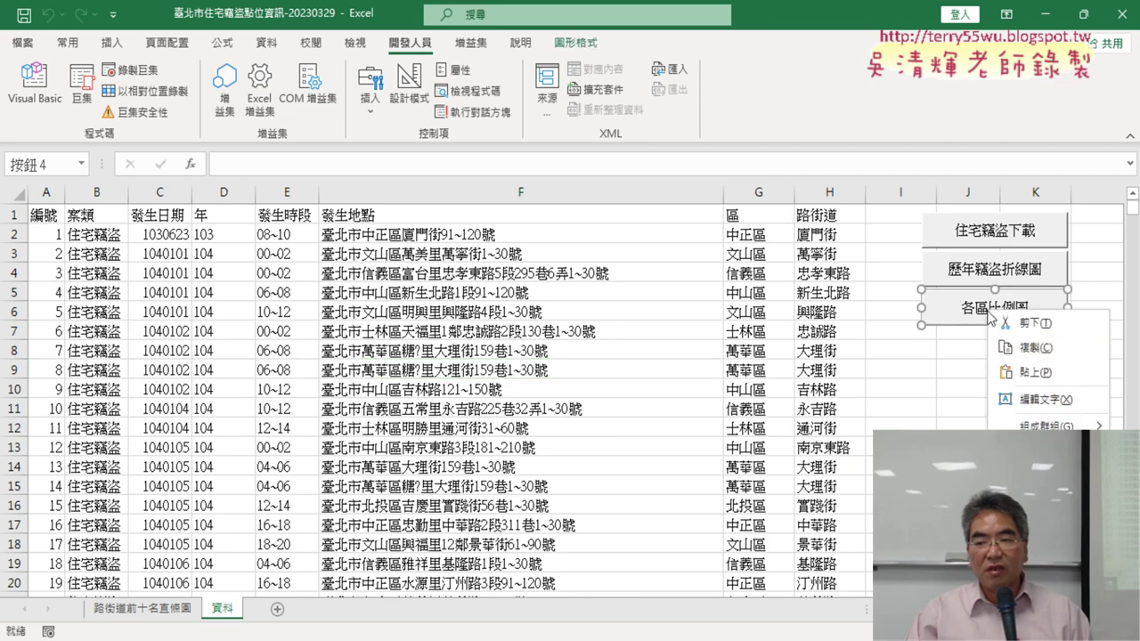
key("Escape")
left_click(928, 334)
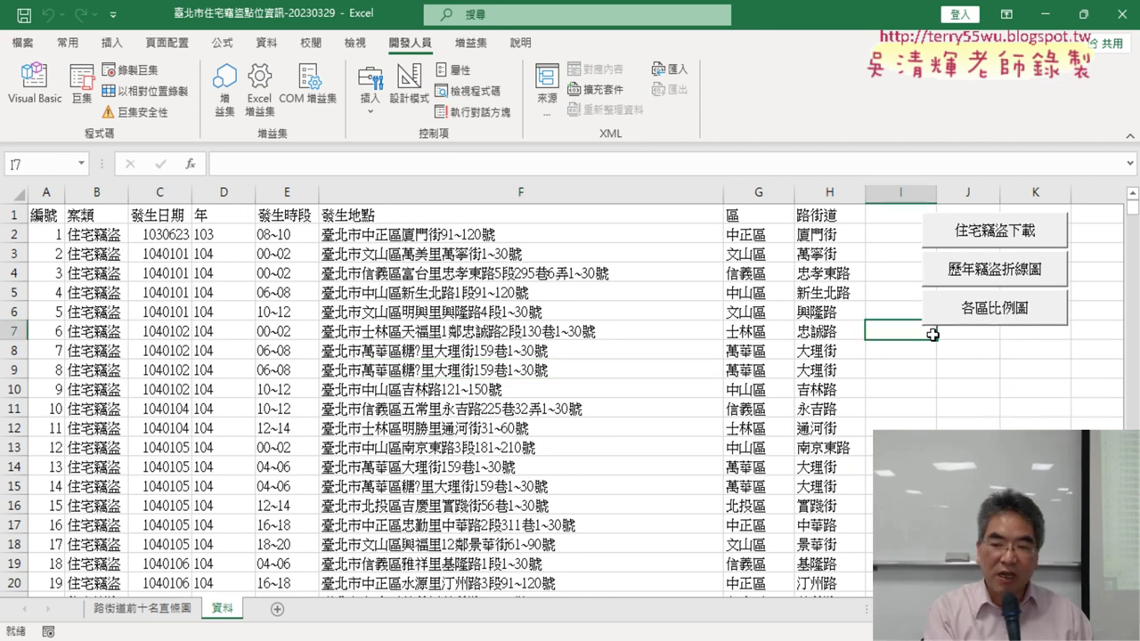
key("ctrl+v")
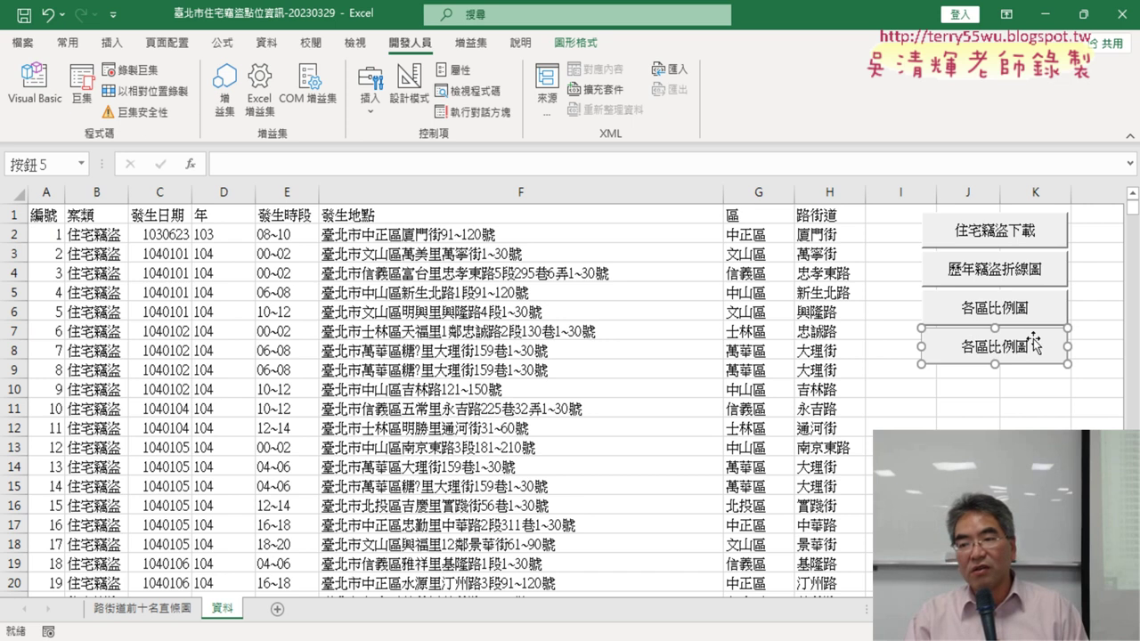
- Assign the 路街道前十名直條圖 macro to the duplicated button
right_click(1033, 342)
left_click(957, 506)
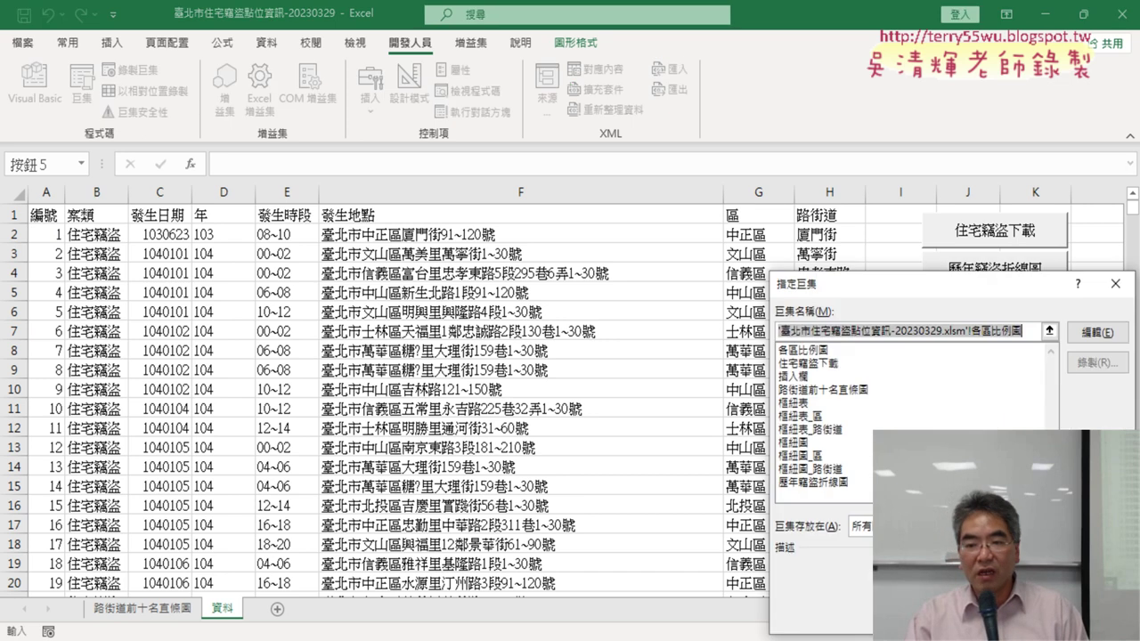
left_click(864, 389)
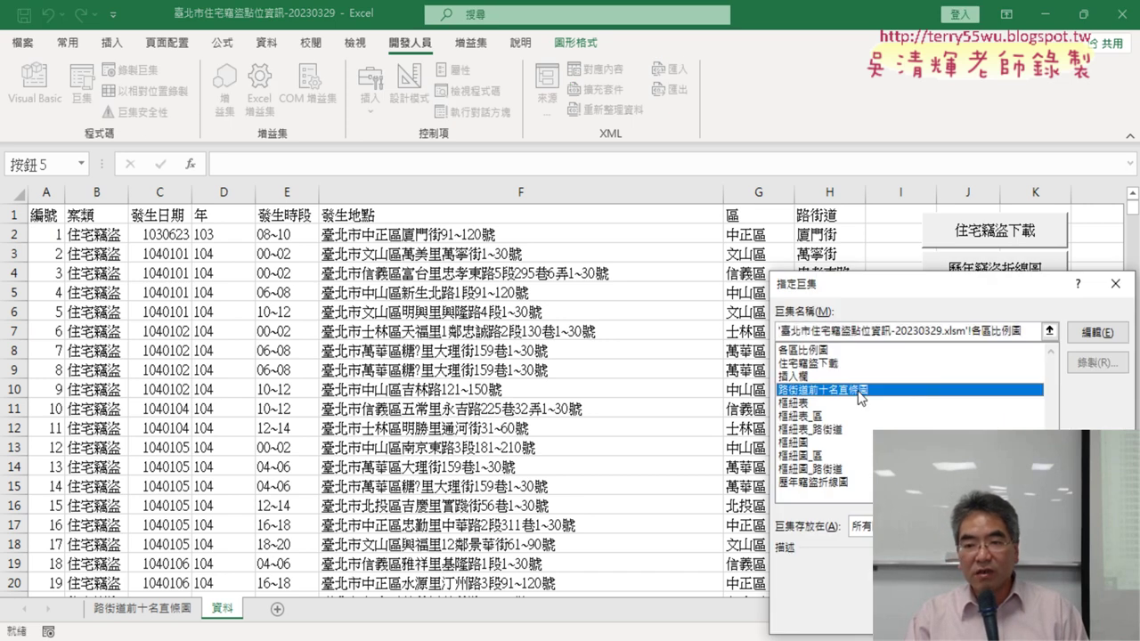
right_click(833, 327)
left_click(864, 361)
key("Return")
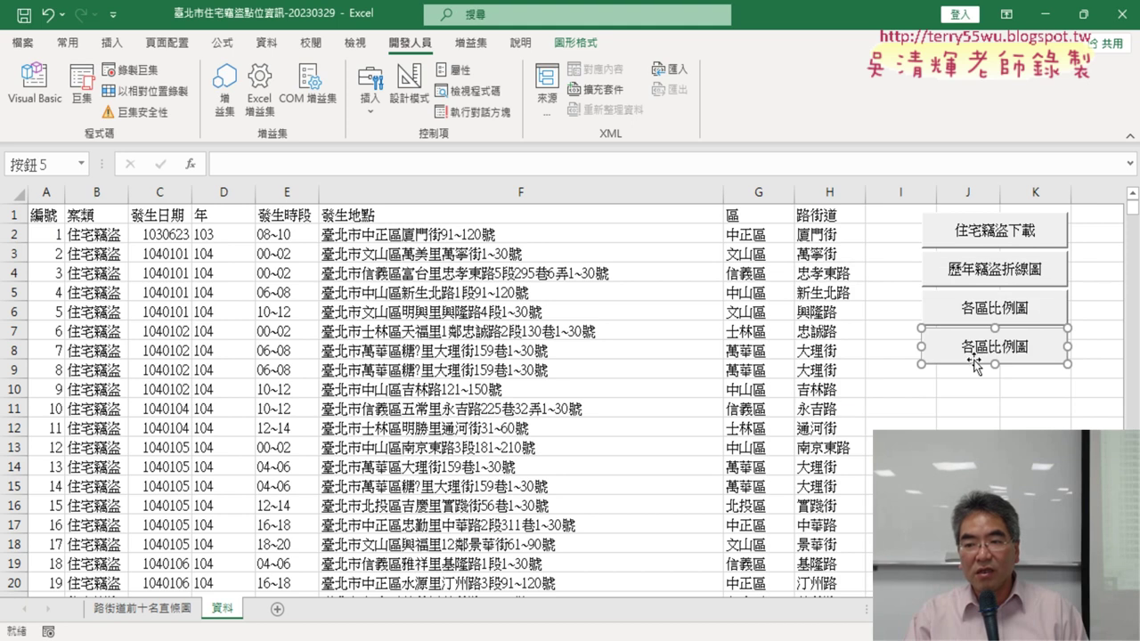
- Change the new button's caption to 路街道前十名直條圖
double_click(976, 357)
key("BackSpace")
key("BackSpace")
key("BackSpace")
key("BackSpace")
key("BackSpace")
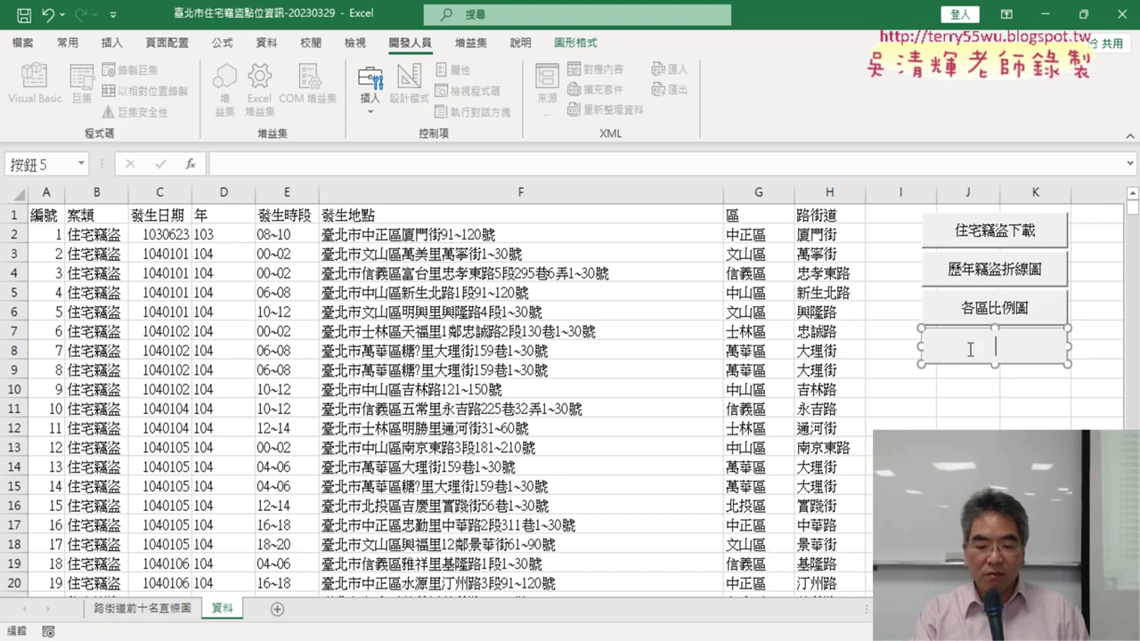
type("路街道前十名直條圖")
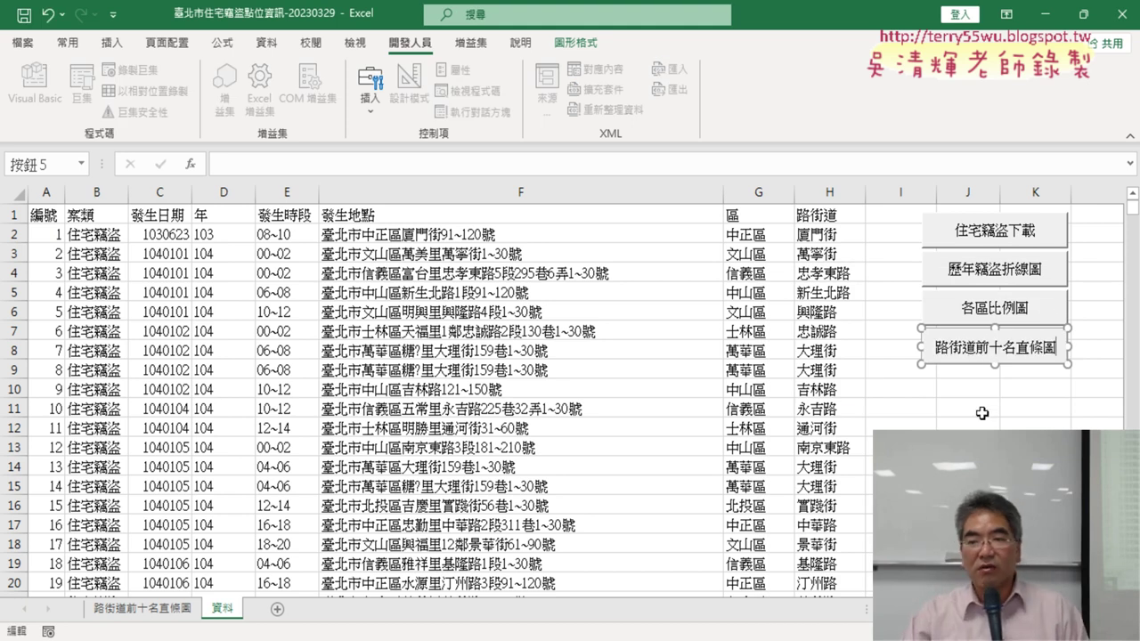
left_click(979, 420)
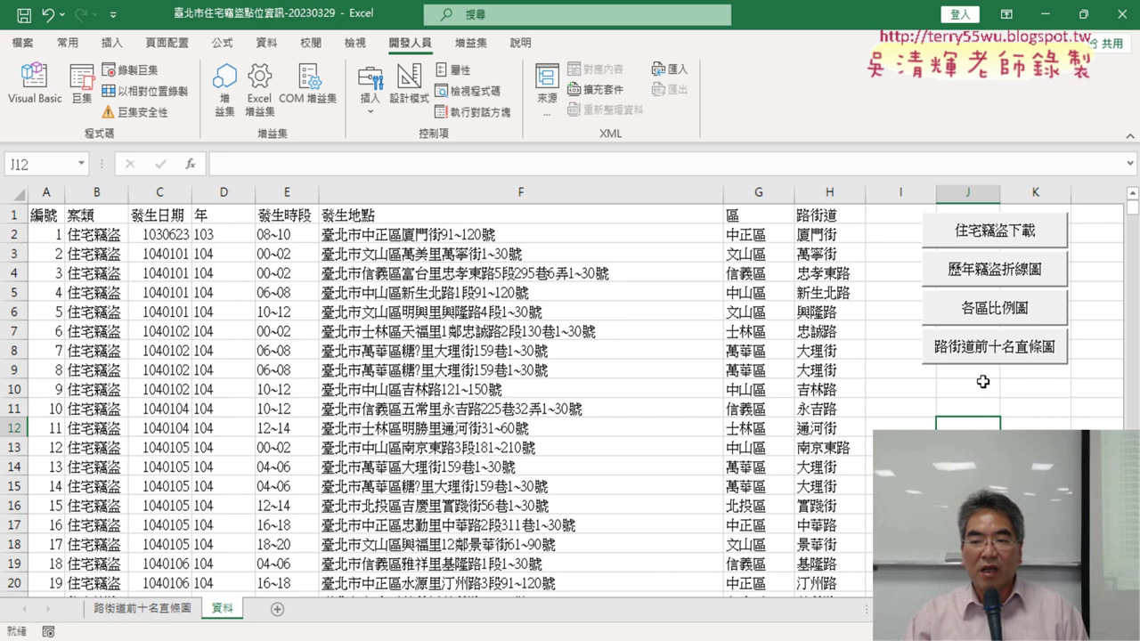
- Delete the top-10 chart sheet and rebuild it with the new 路街道前十名直條圖 button
right_click(153, 611)
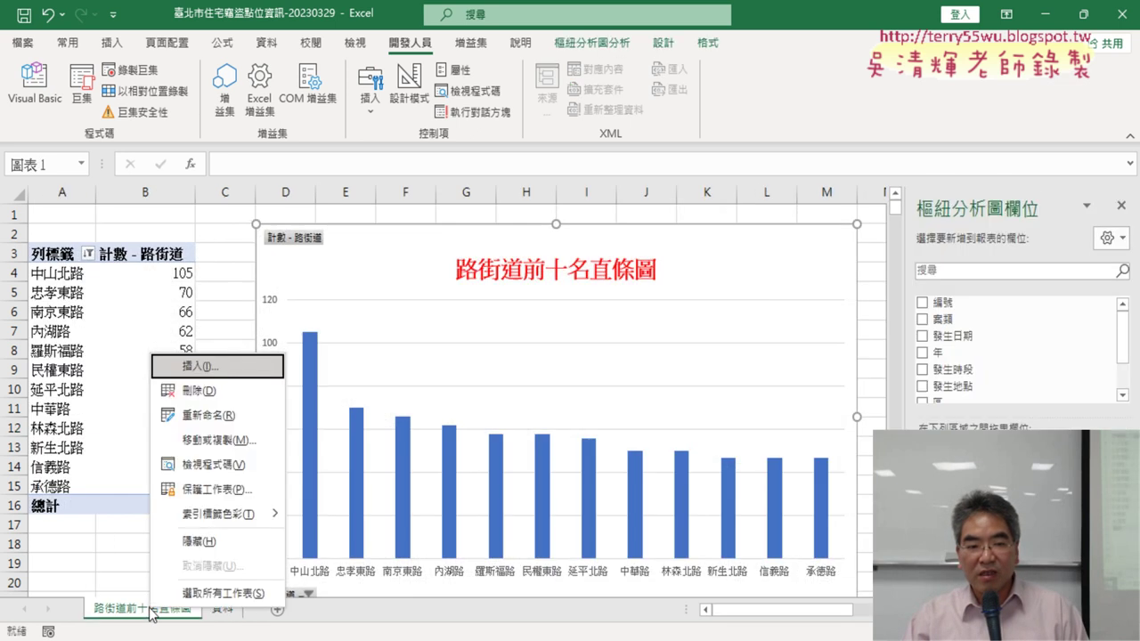
left_click(230, 392)
left_click(520, 375)
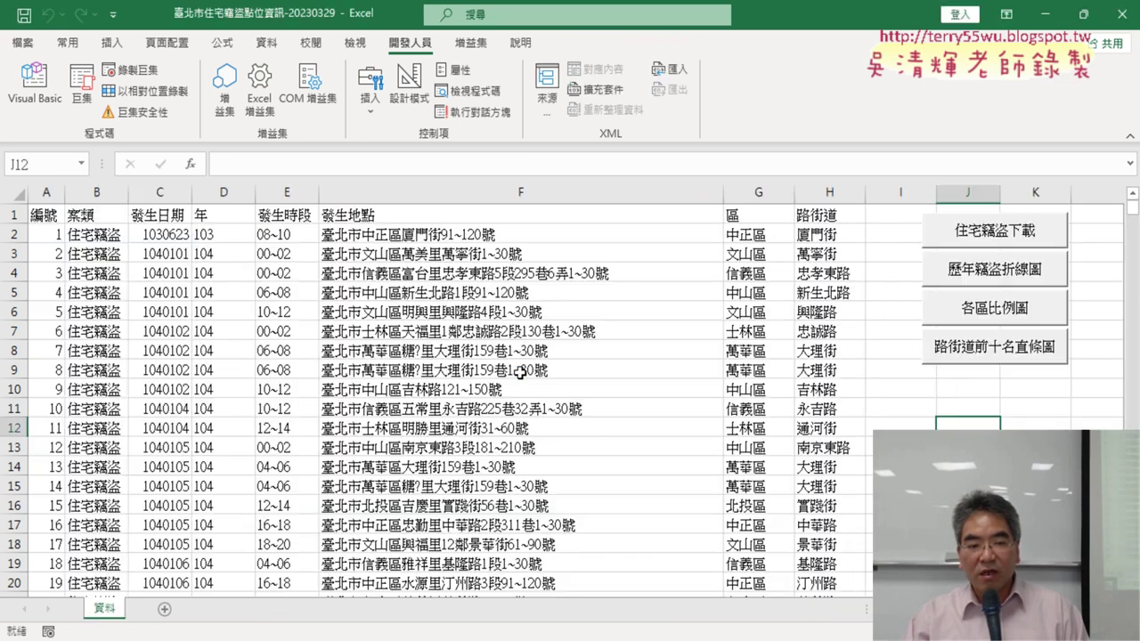
left_click(1020, 349)
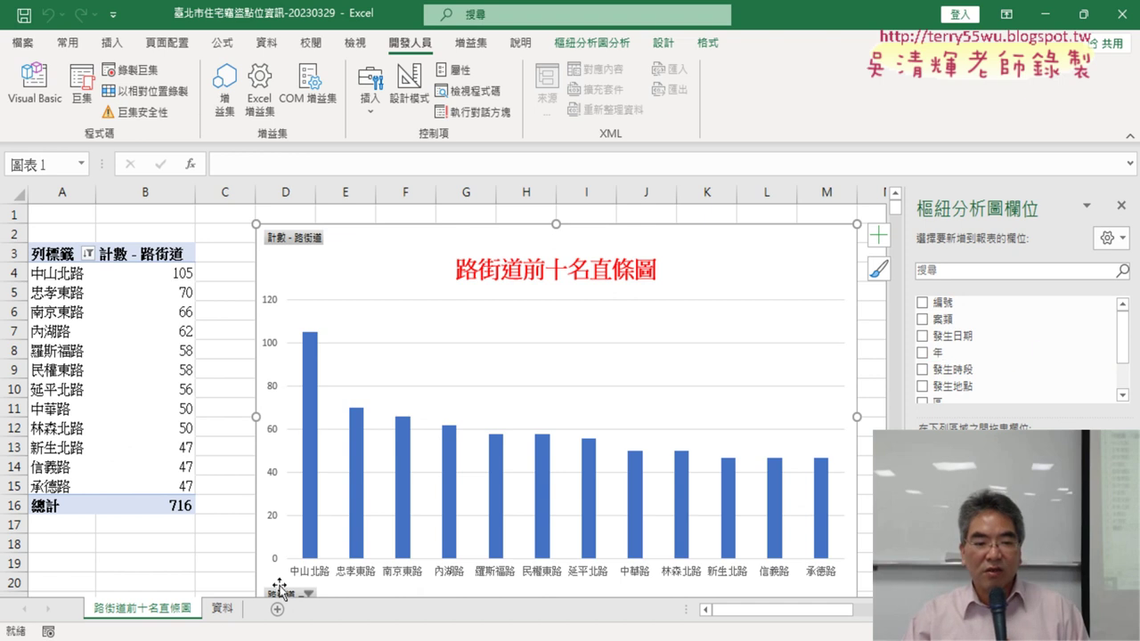
left_click(223, 608)
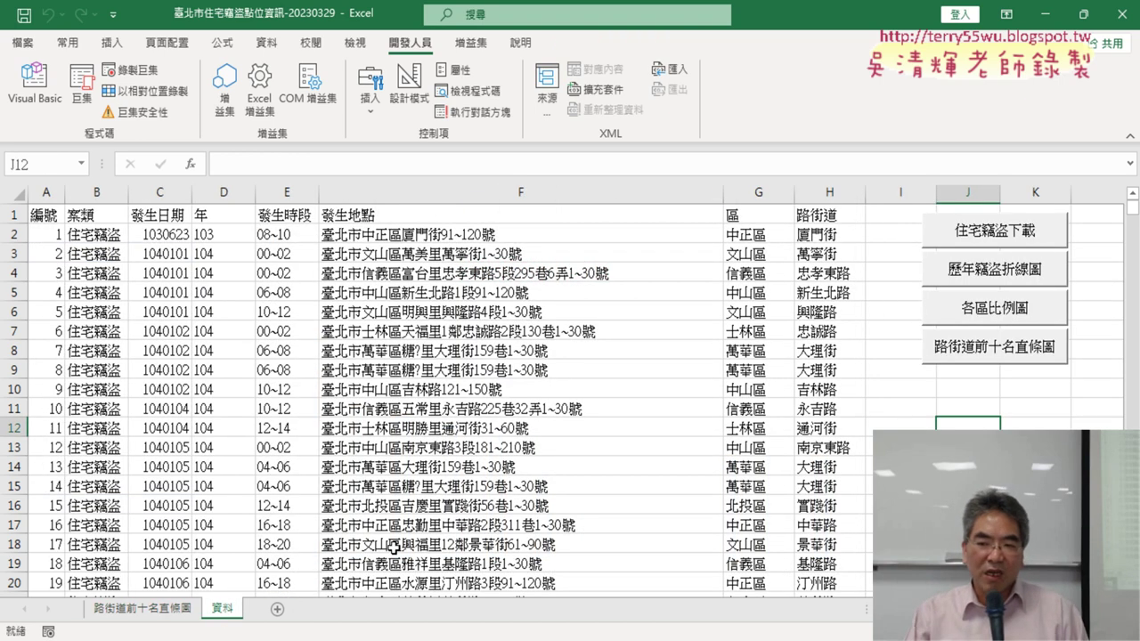
- Generate the 各區比例圖 and 歷年竊盜折線圖 chart sheets with their buttons, returning to 資料 each time
left_click(1039, 309)
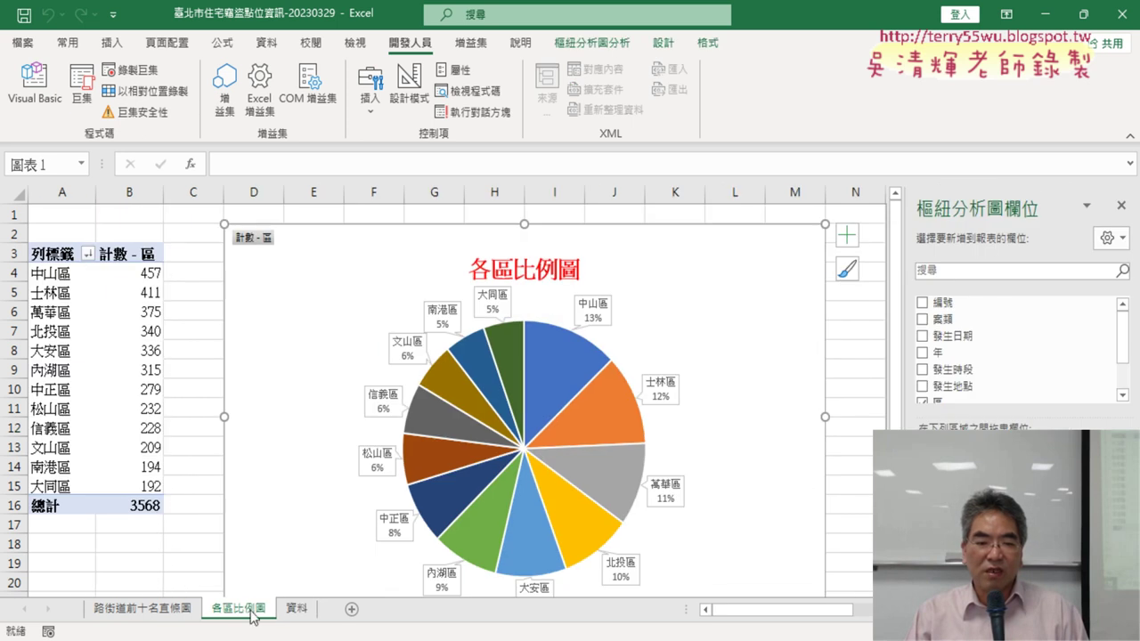
left_click(294, 608)
left_click(1007, 277)
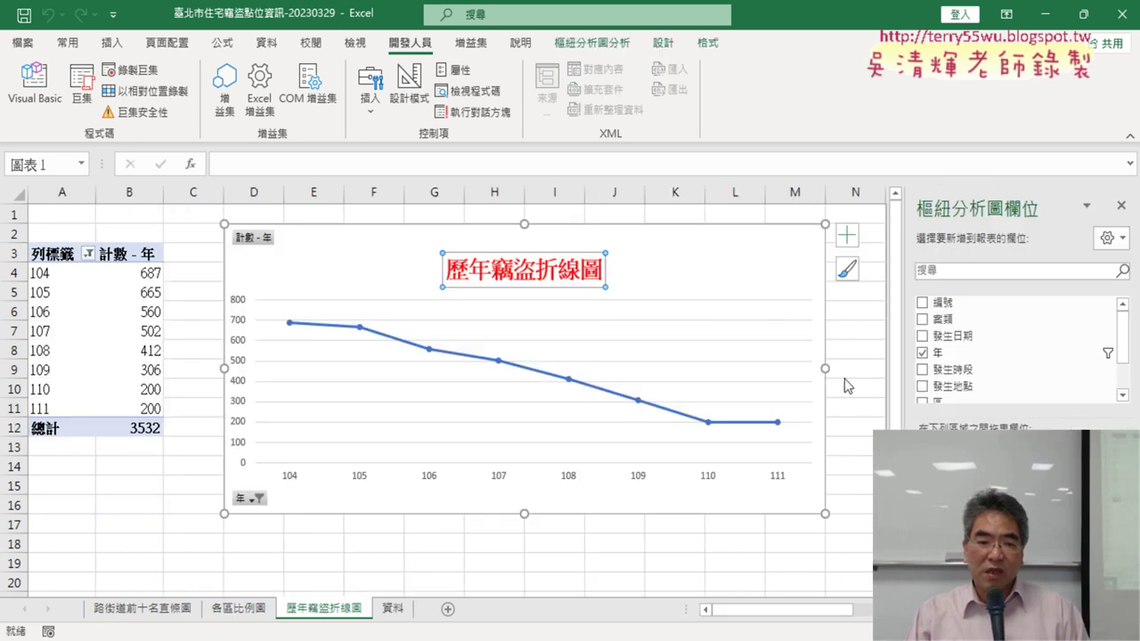
left_click(407, 610)
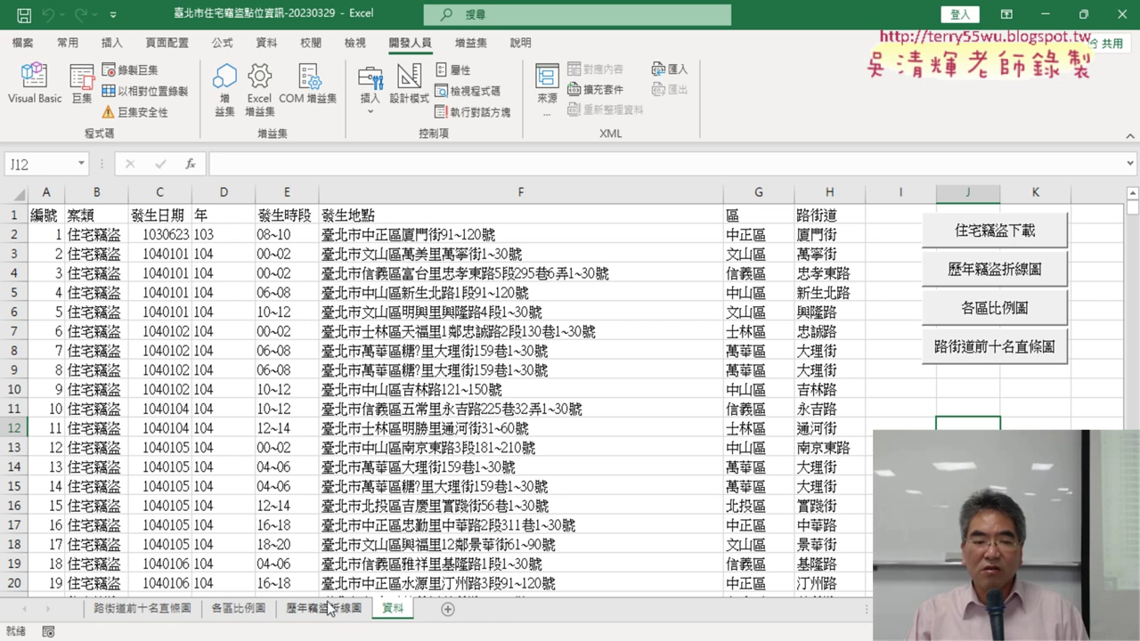
- Rerun the top-10 chart button and inspect the failing ActiveSheet.Name line in the debugger
left_click(995, 355)
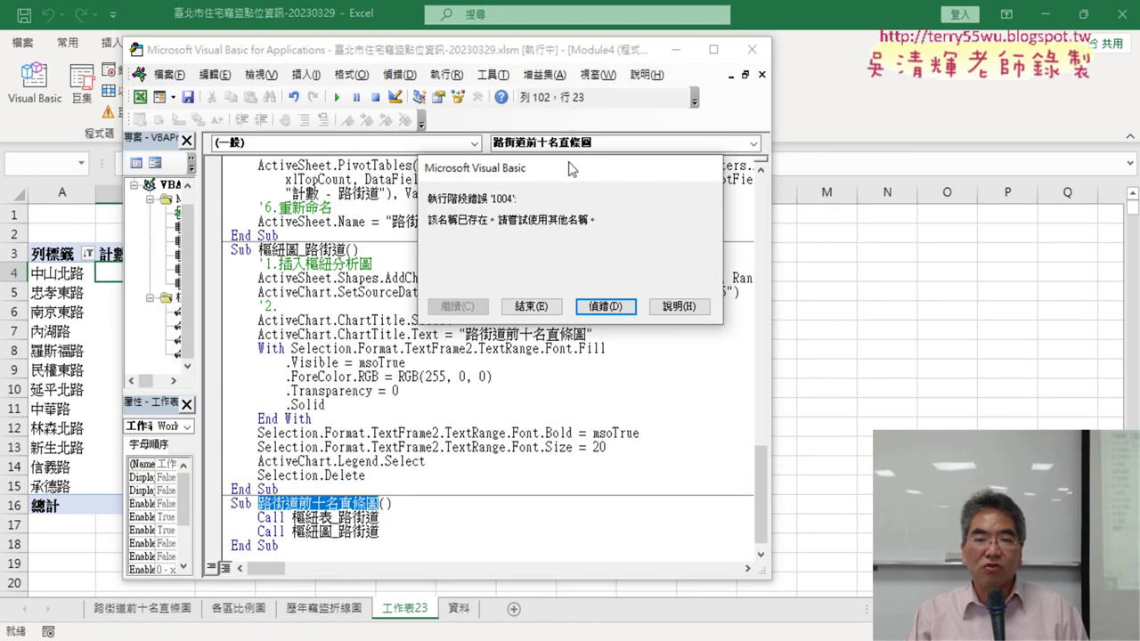
left_click(624, 308)
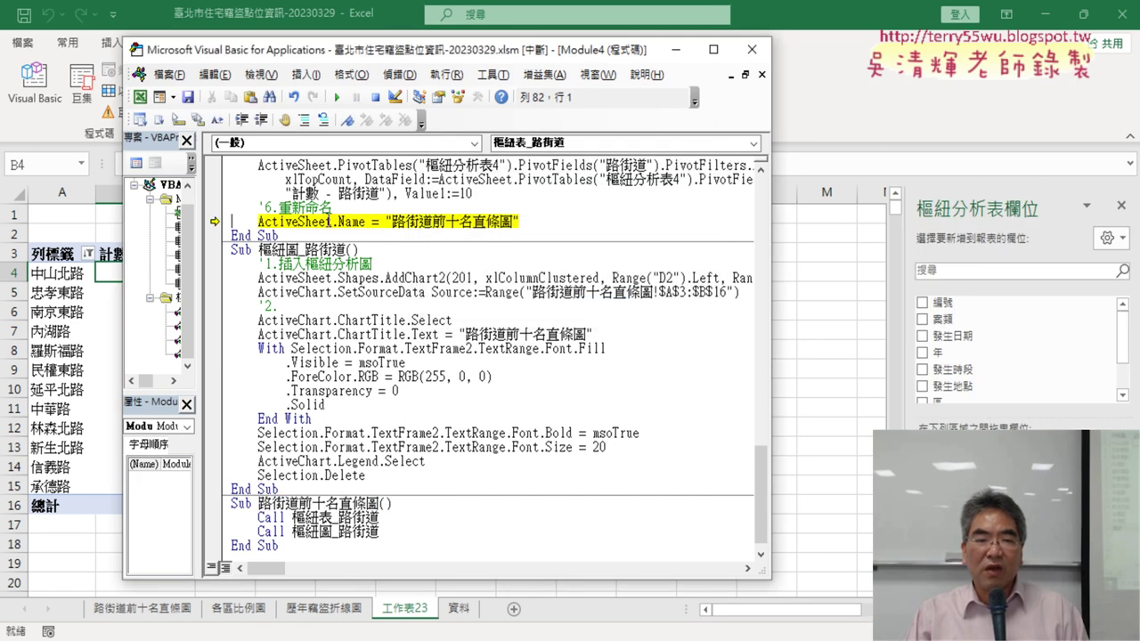
left_click_drag(258, 221, 365, 220)
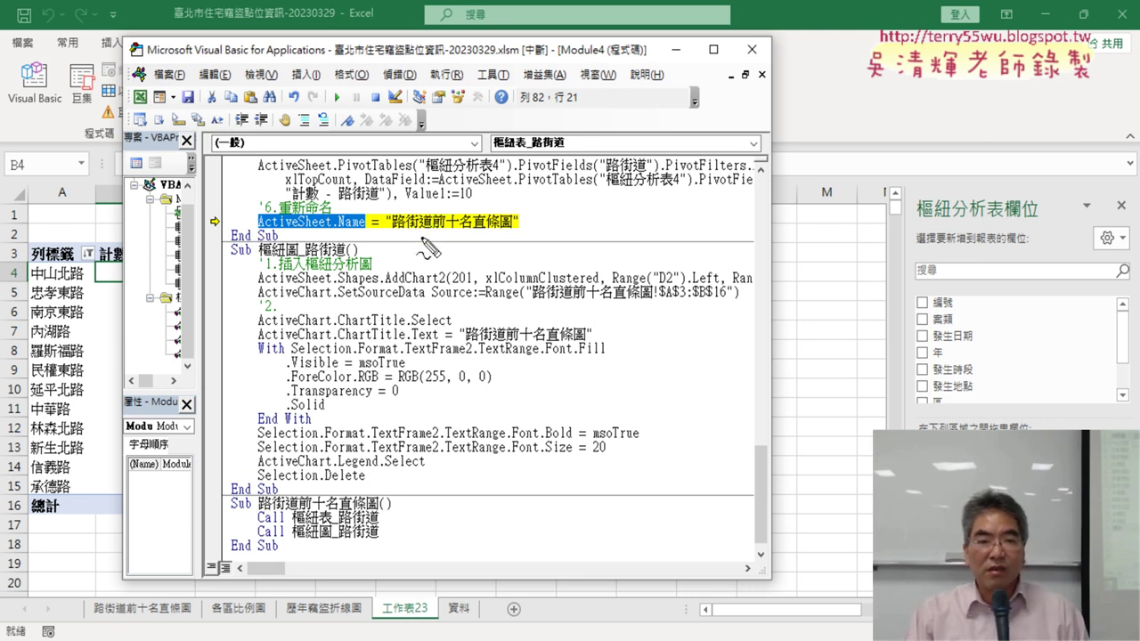
mouse_move(392, 234)
left_mouse_down()
mouse_move(486, 230)
mouse_move(390, 584)
mouse_move(405, 595)
left_mouse_up()
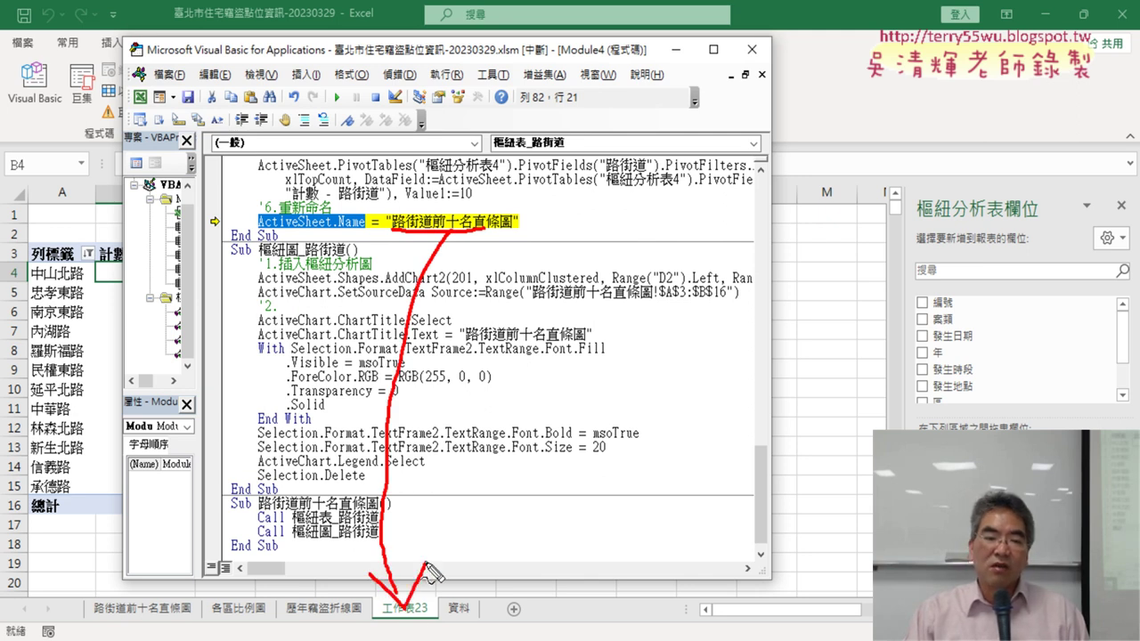
left_click_drag(353, 623, 279, 620)
mouse_move(201, 603)
left_mouse_down()
mouse_move(208, 614)
mouse_move(165, 628)
left_mouse_up()
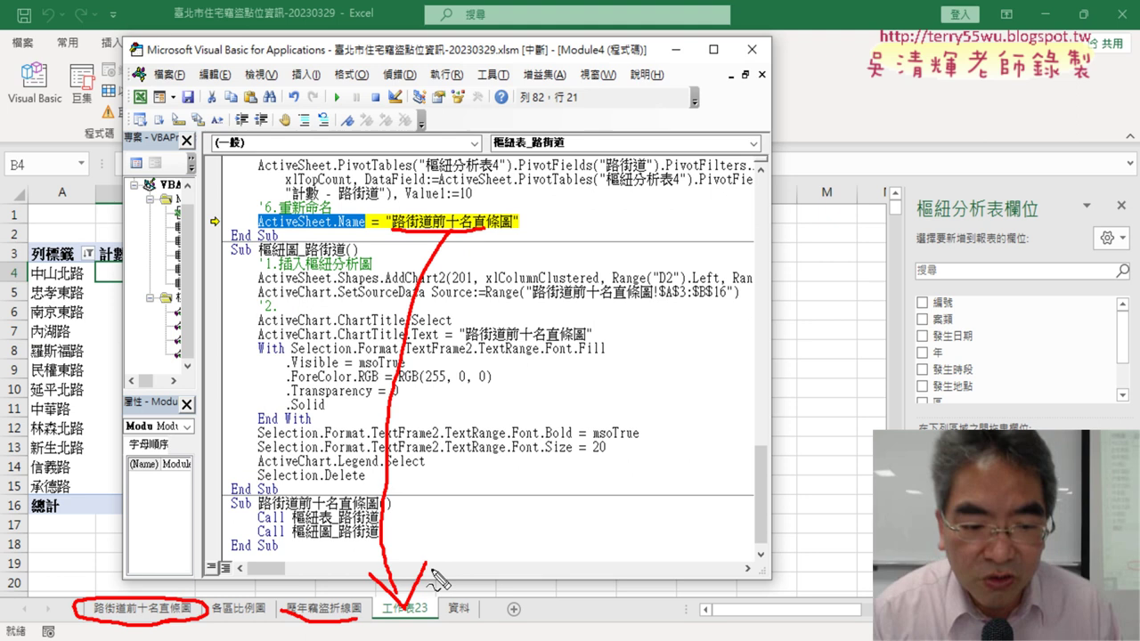
key("Escape")
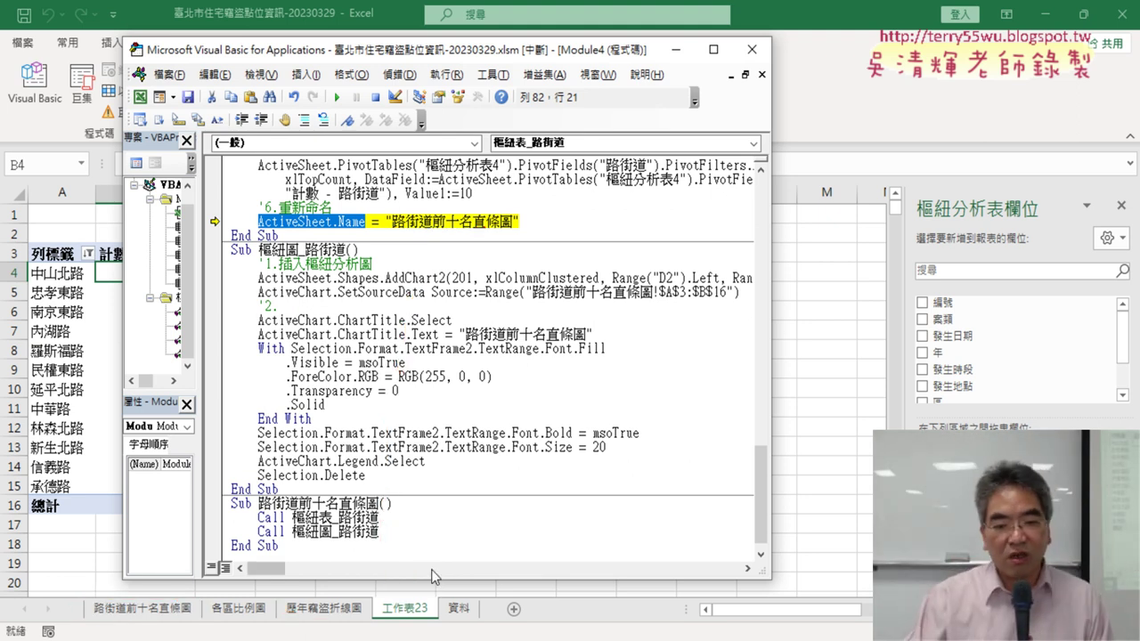
- Reset the paused macro, close the VBA editor and return to the 資料 sheet
left_click(375, 97)
left_click(824, 385)
left_click(463, 613)
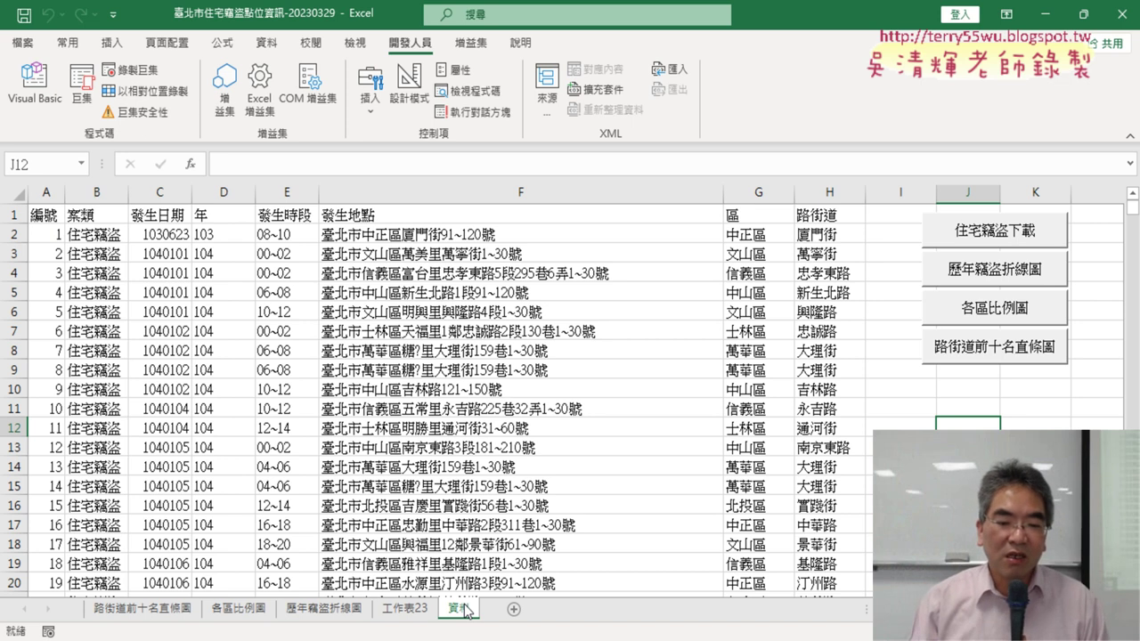
key("alt+Tab")
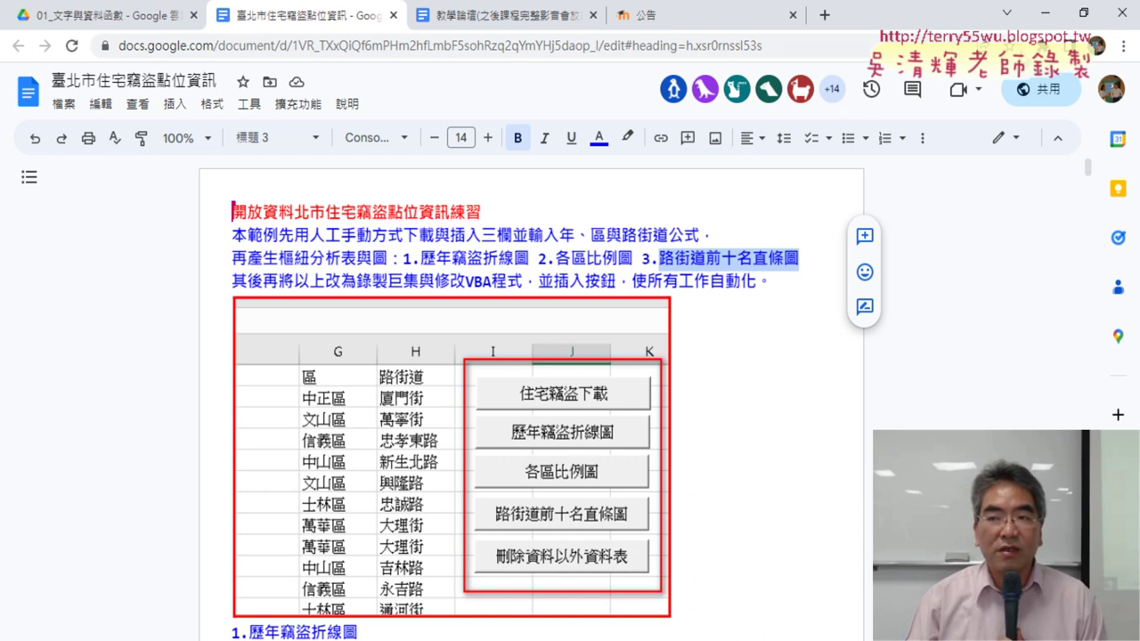
key("alt+Tab")
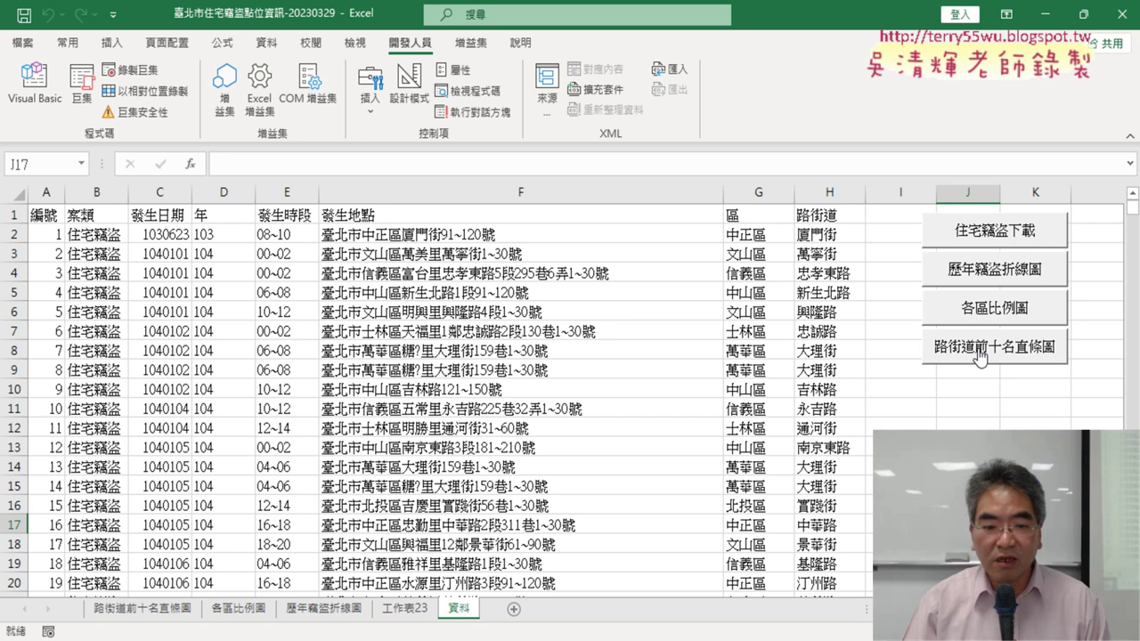
- Delete the generated sheets 路街道前十名直條圖 through 工作表23, then rerun the top-ten street chart button
left_click(408, 613)
left_click(147, 616, "shift")
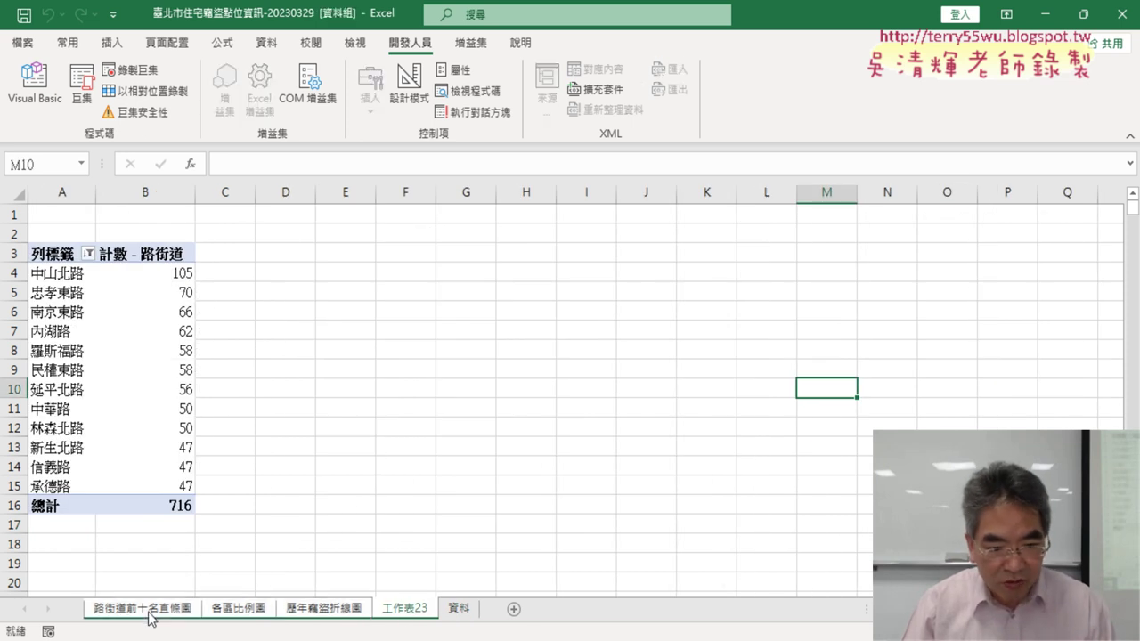
right_click(150, 617)
left_click(197, 370)
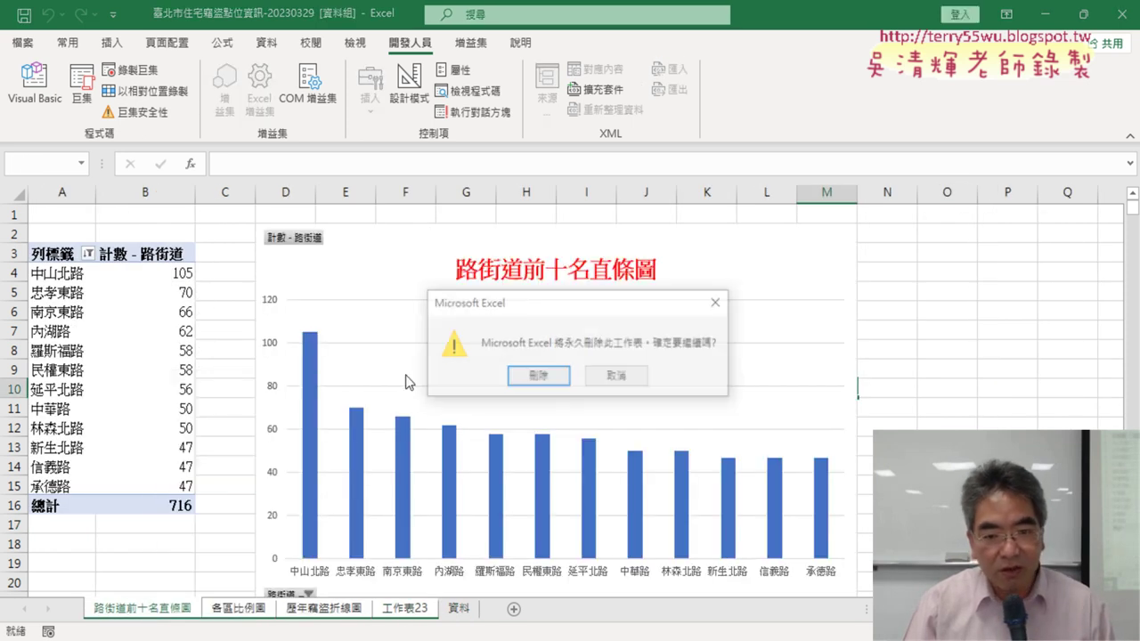
left_click(537, 381)
left_click(1006, 349)
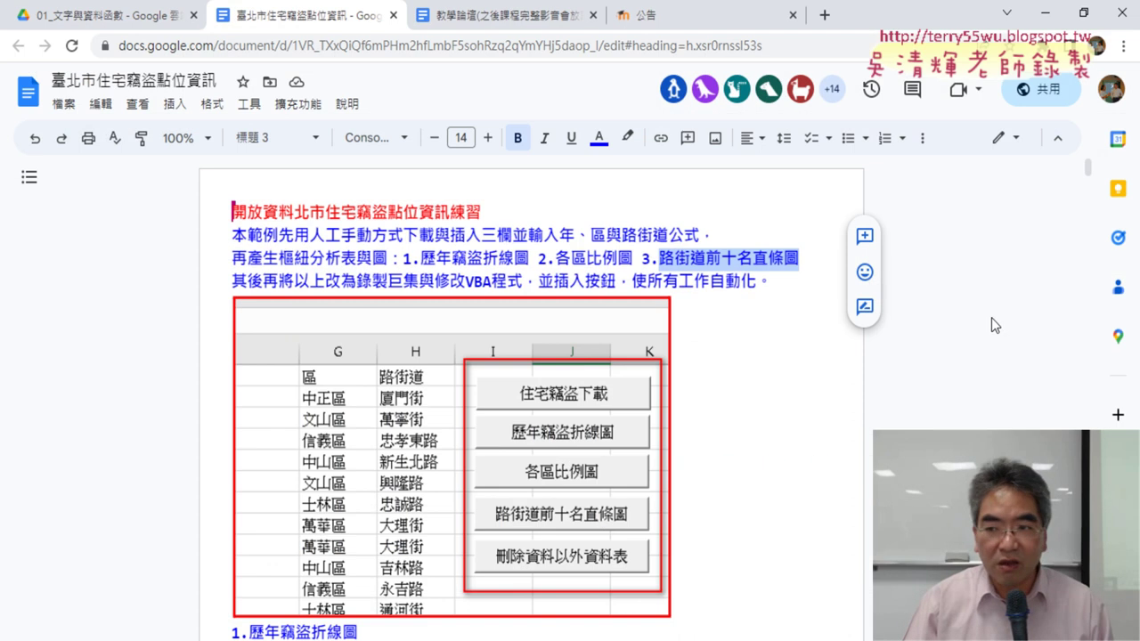
- Scroll the notes to the 樞紐表_路街道 PivotCaches line and select its Version:=8 argument
left_click_drag(1090, 175, 1093, 450)
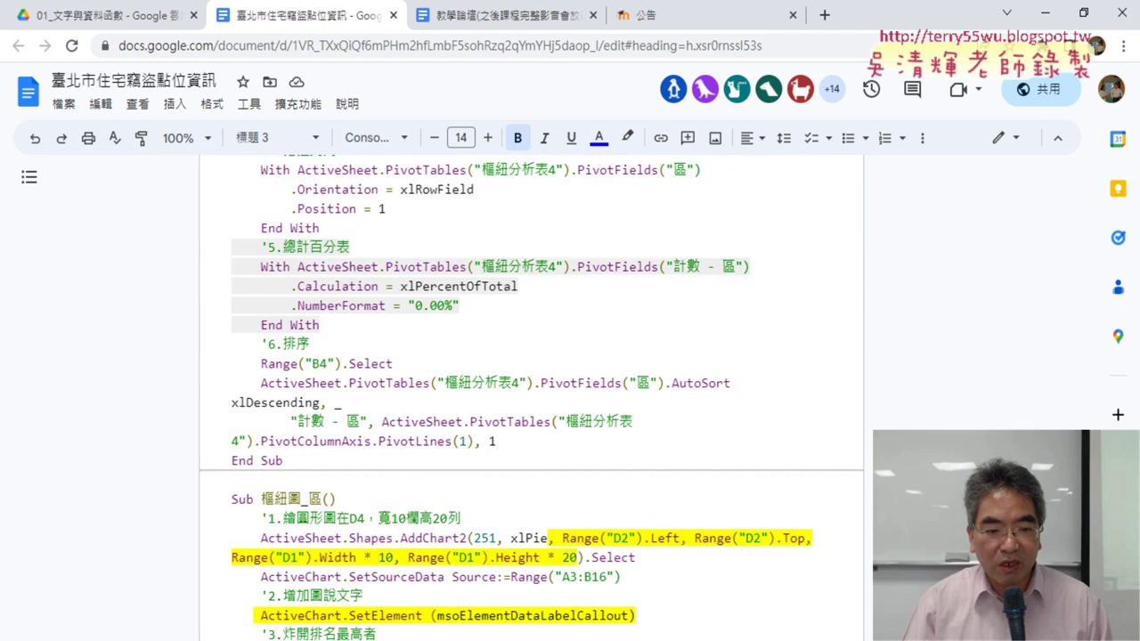
scroll(531, 392, "down", 5)
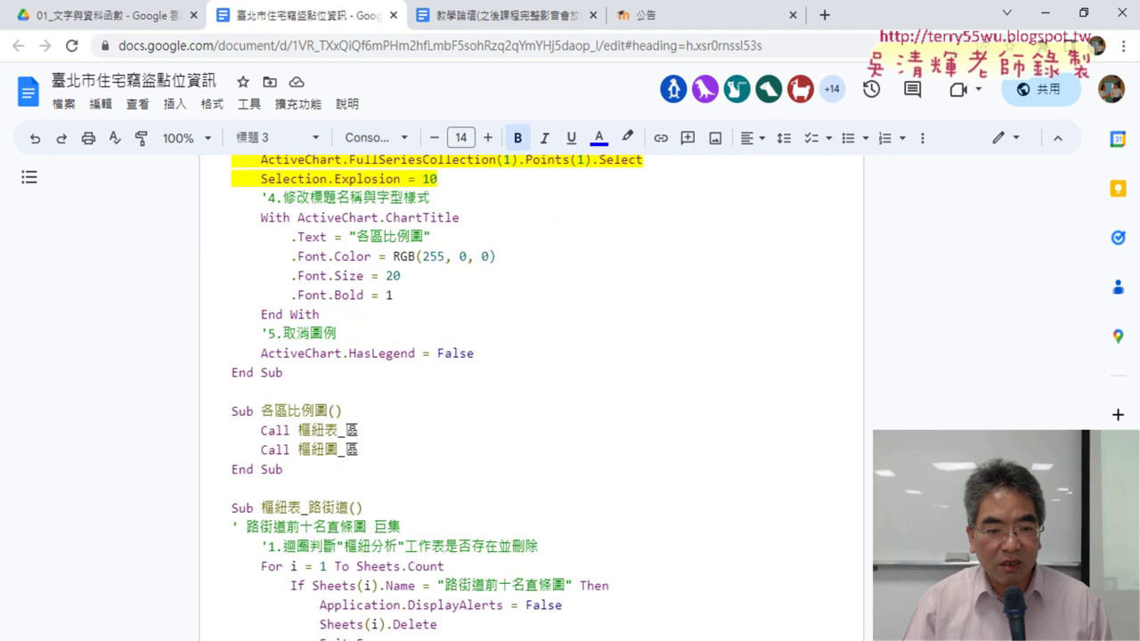
scroll(276, 356, "down", 2)
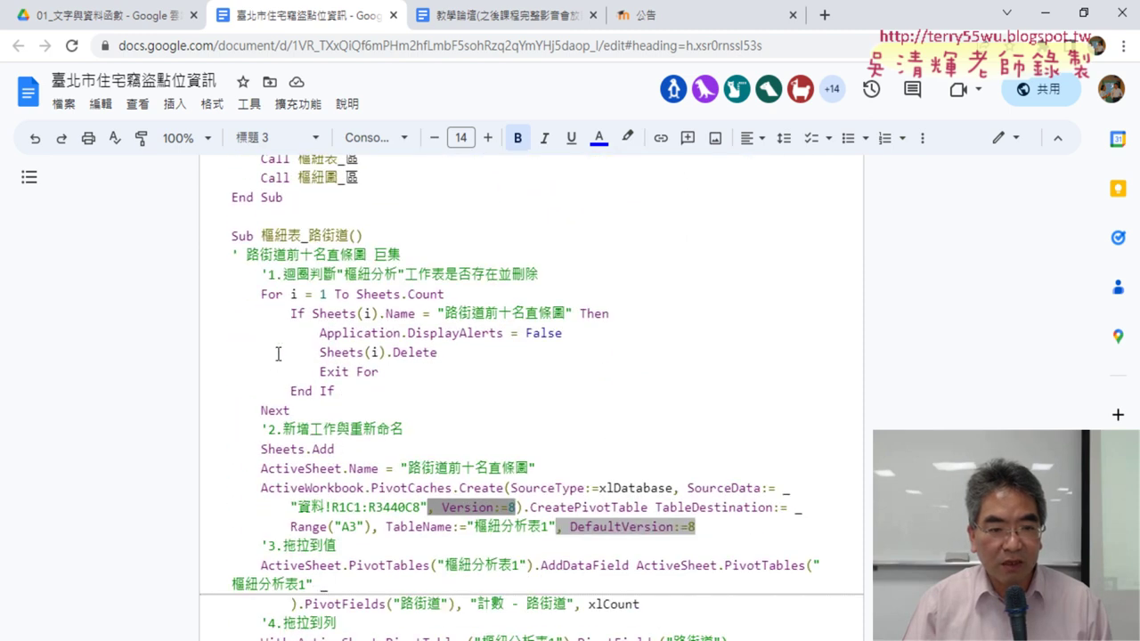
scroll(382, 317, "down", 1)
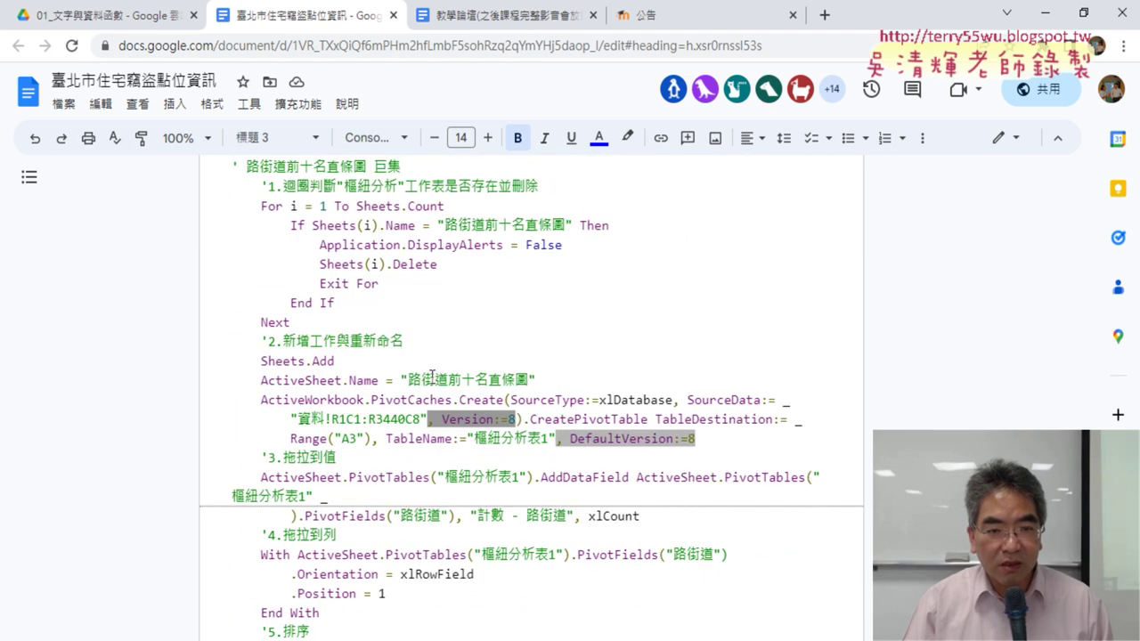
scroll(495, 392, "up", 1)
left_click(541, 488)
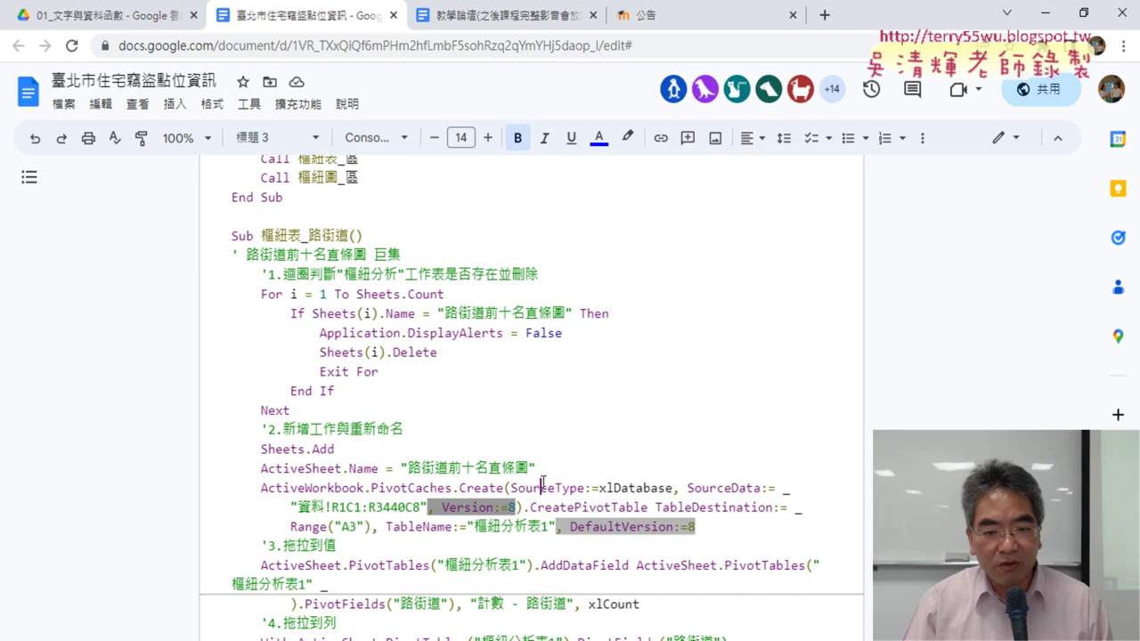
left_click_drag(428, 508, 515, 508)
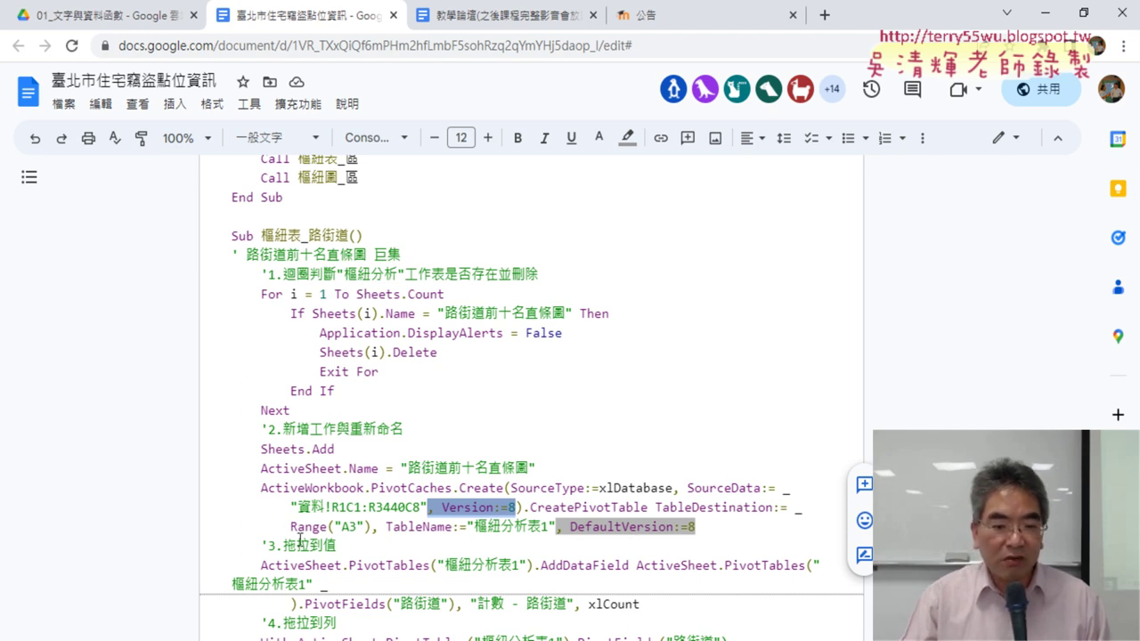
- Highlight Range("A3") on that line in yellow
left_click_drag(291, 527, 357, 527)
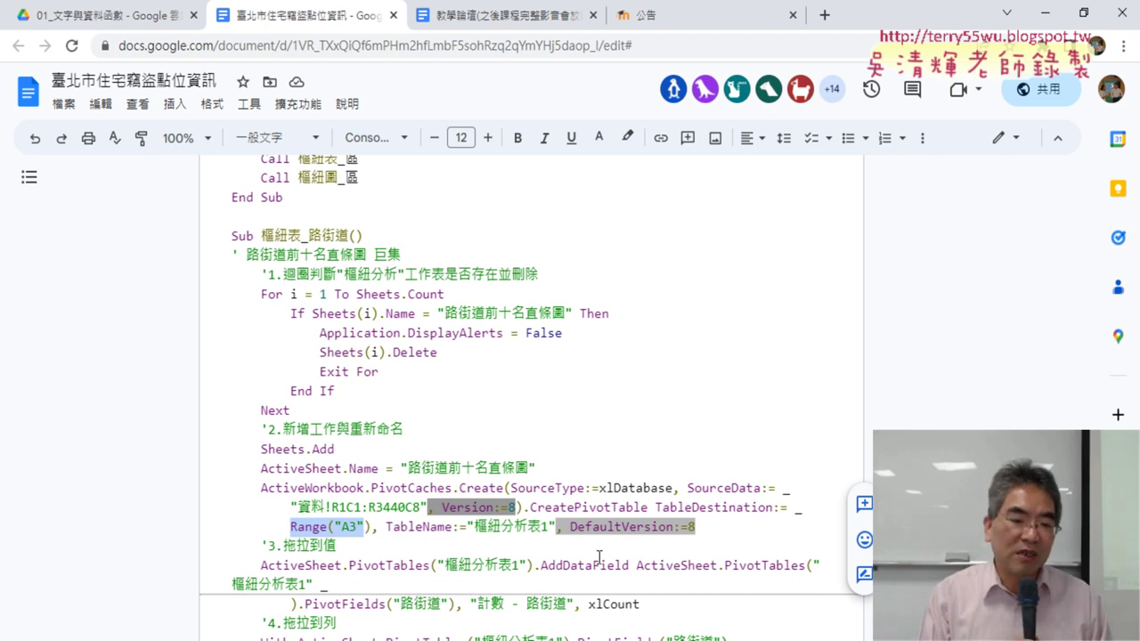
left_click(545, 526)
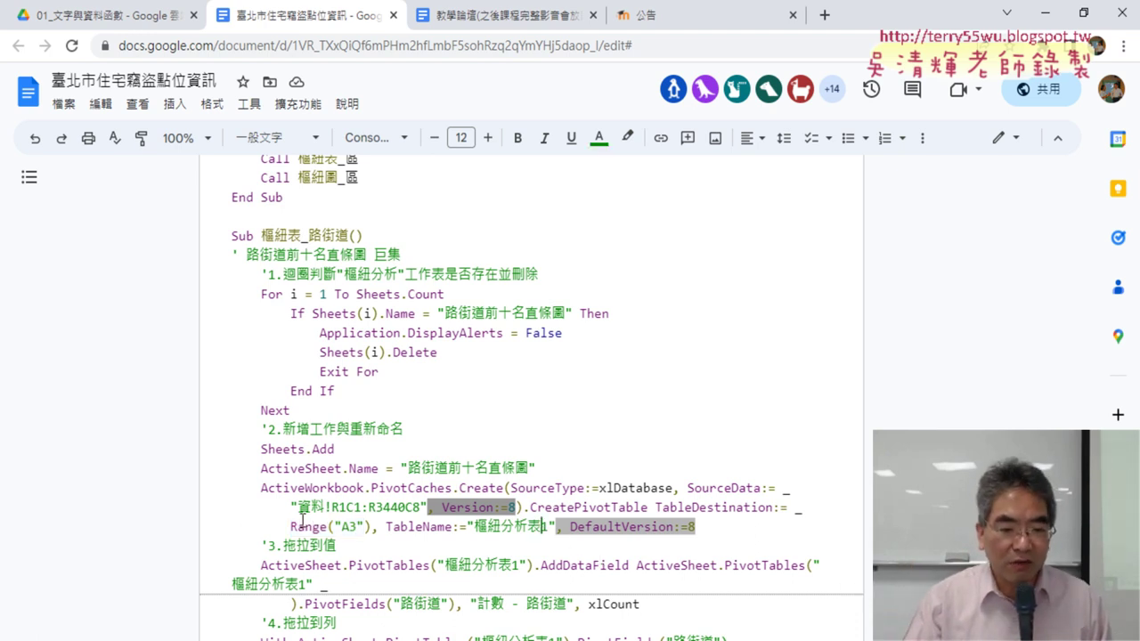
left_click_drag(291, 527, 363, 519)
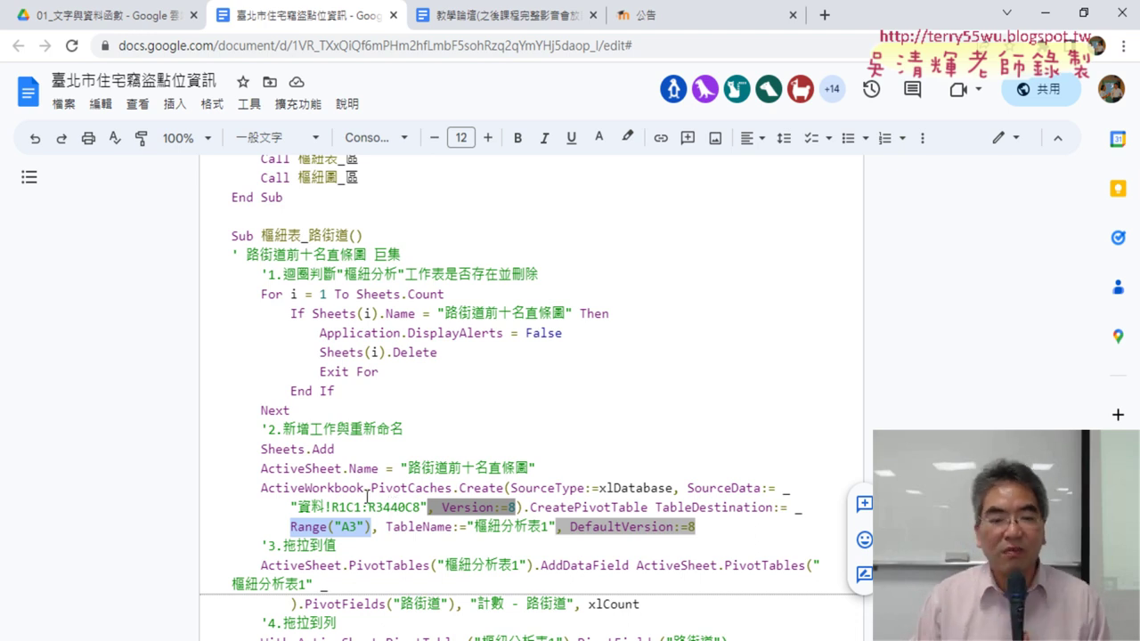
left_click(636, 139)
left_click(687, 226)
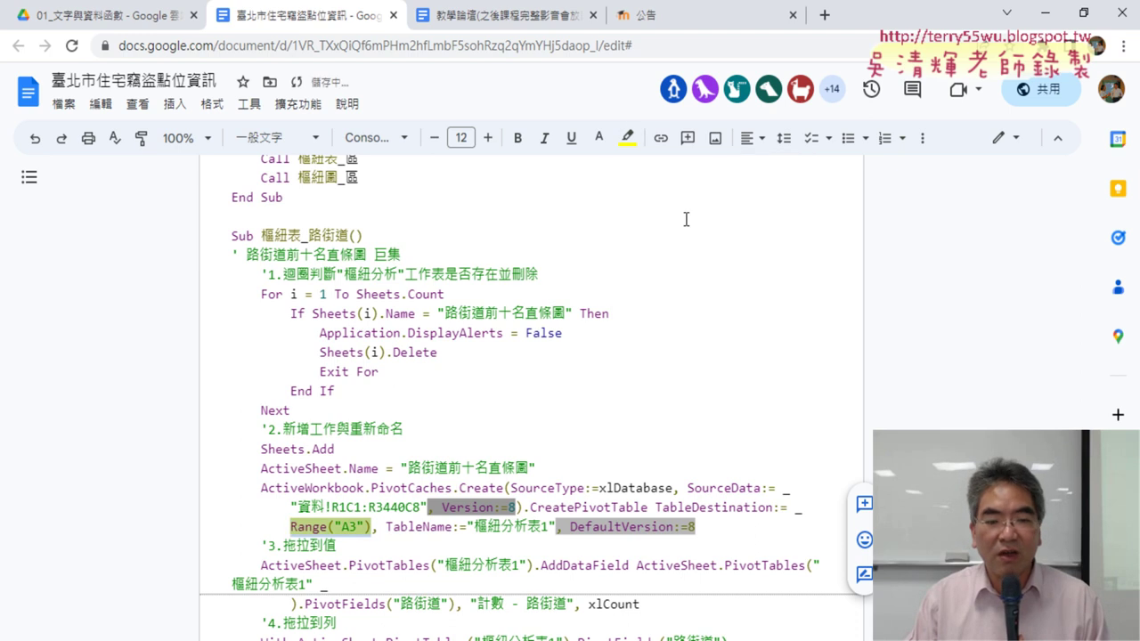
left_click(481, 353)
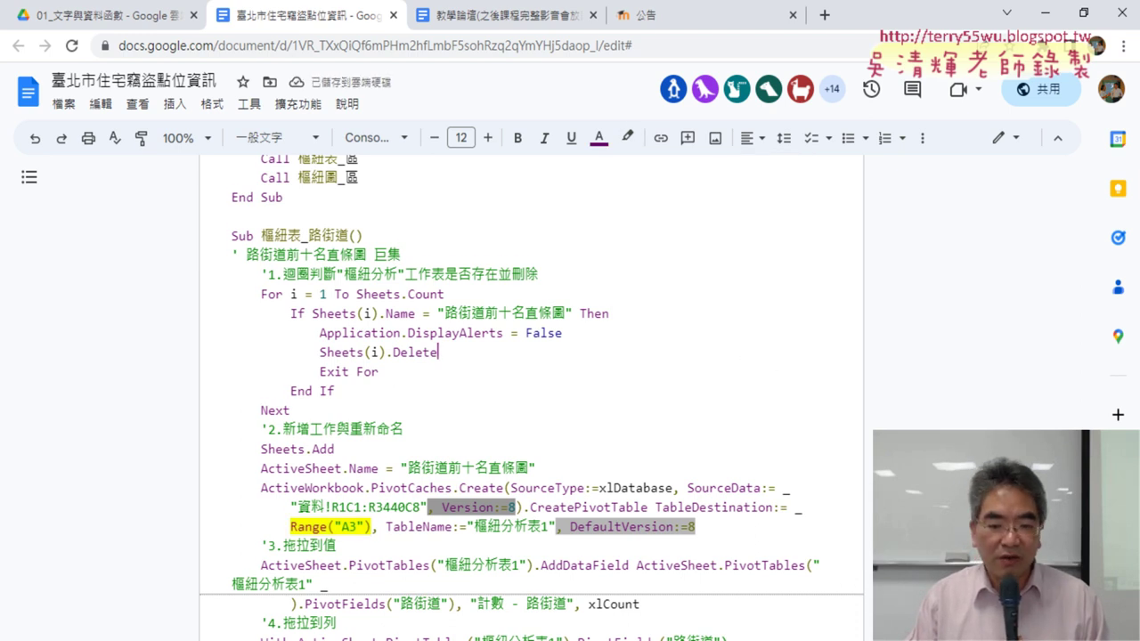
scroll(532, 398, "down", 1)
scroll(532, 397, "down", 2)
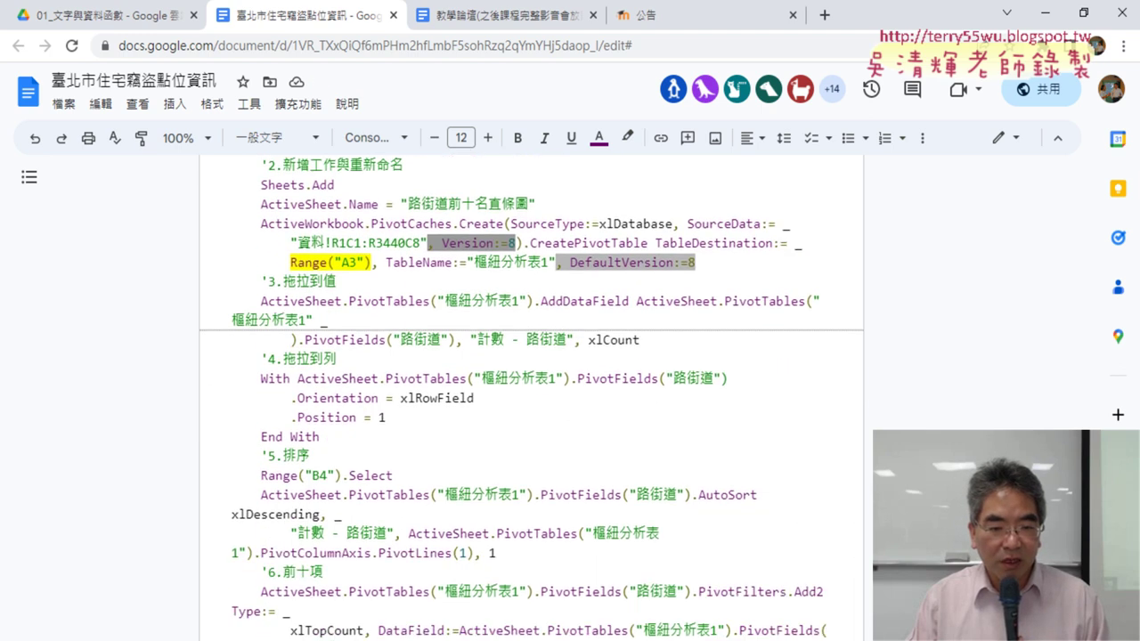
scroll(531, 397, "down", 2)
scroll(532, 397, "down", 2)
scroll(211, 364, "down", 1)
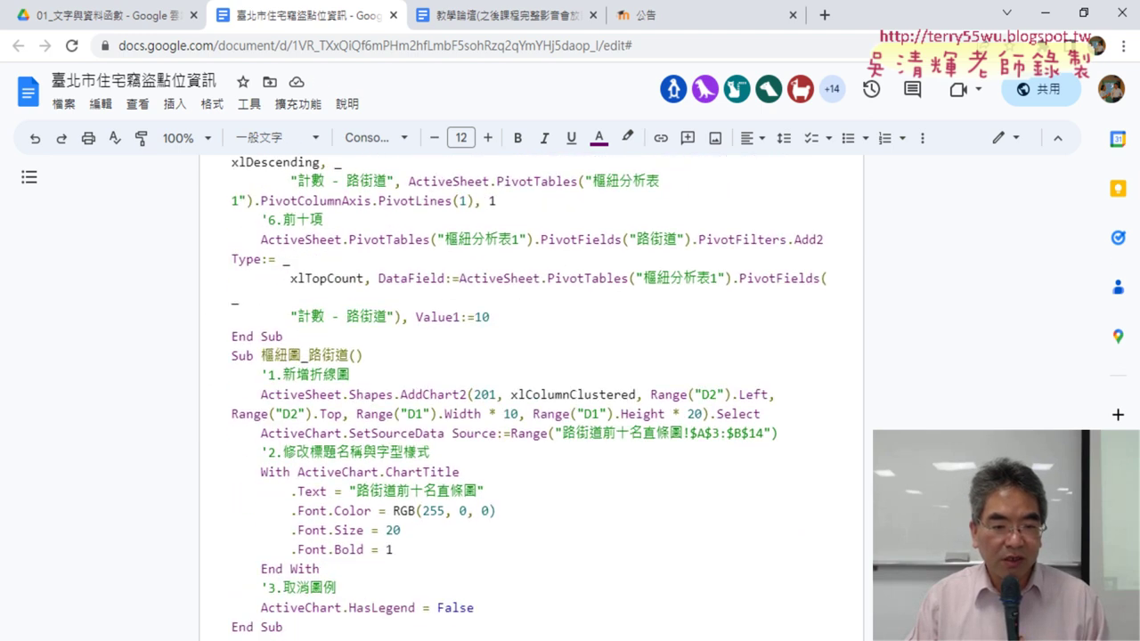
scroll(211, 364, "down", 1)
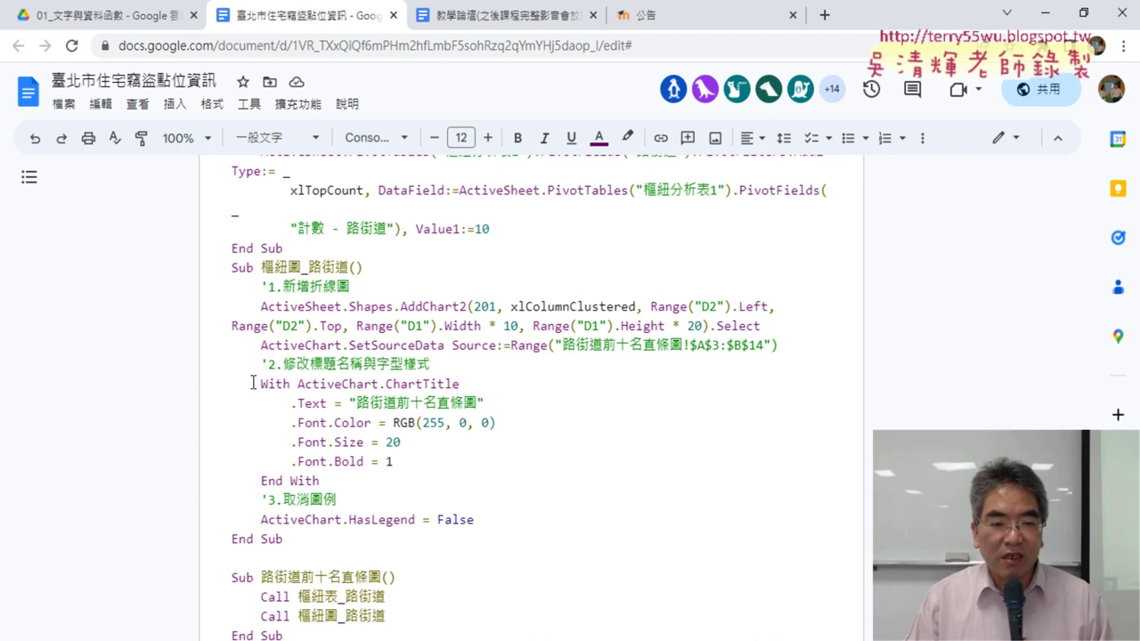
left_click_drag(253, 384, 465, 481)
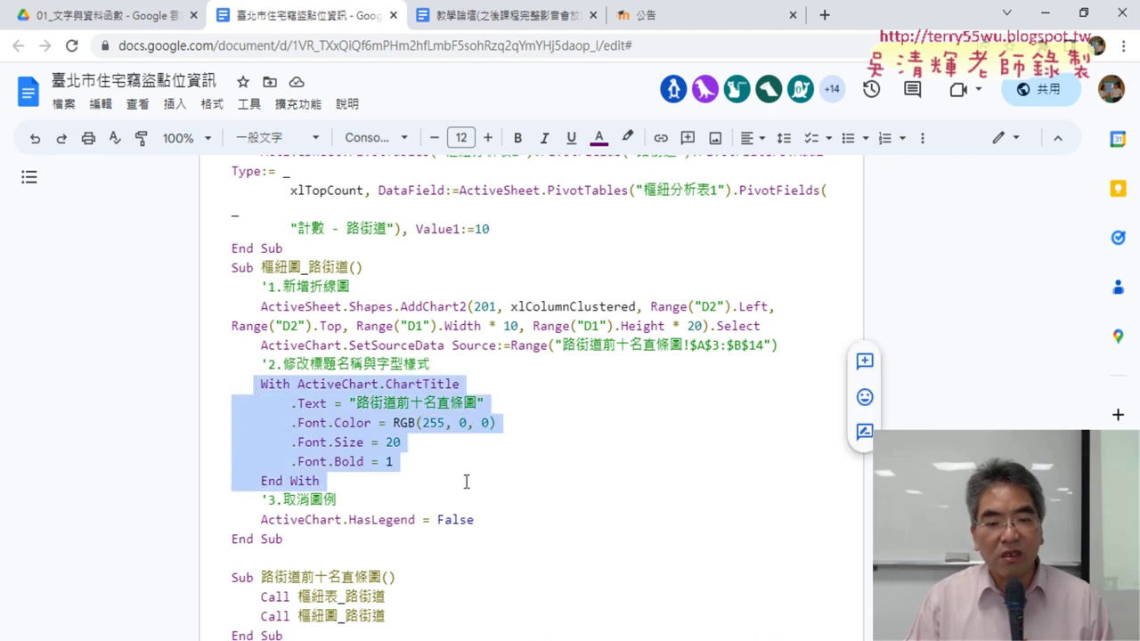
left_click_drag(322, 481, 204, 384)
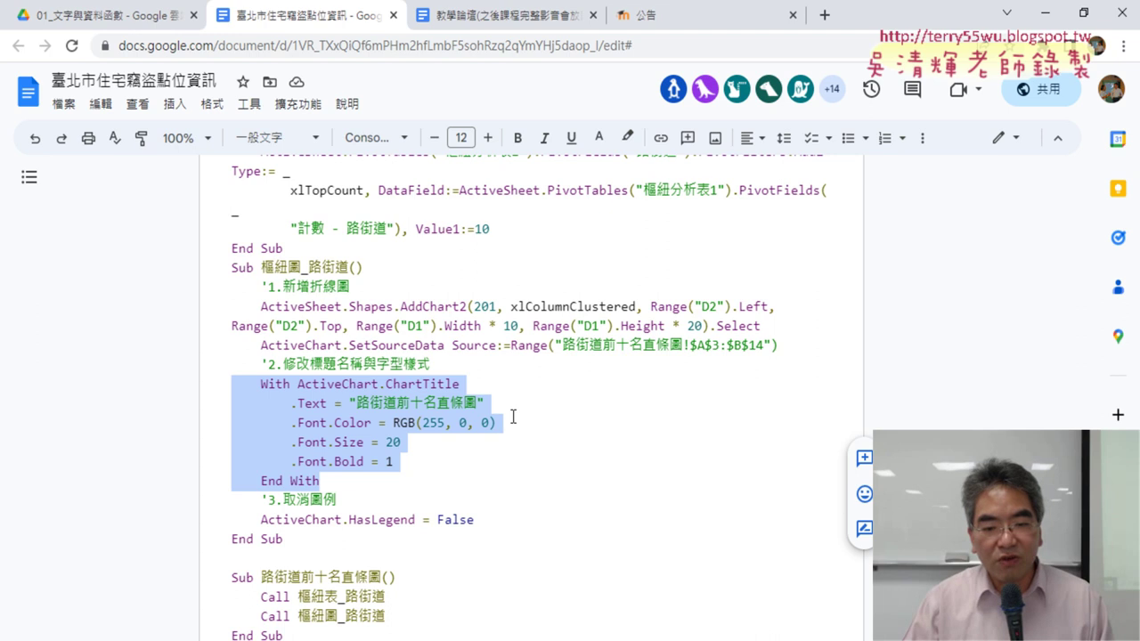
left_click_drag(492, 519, 272, 524)
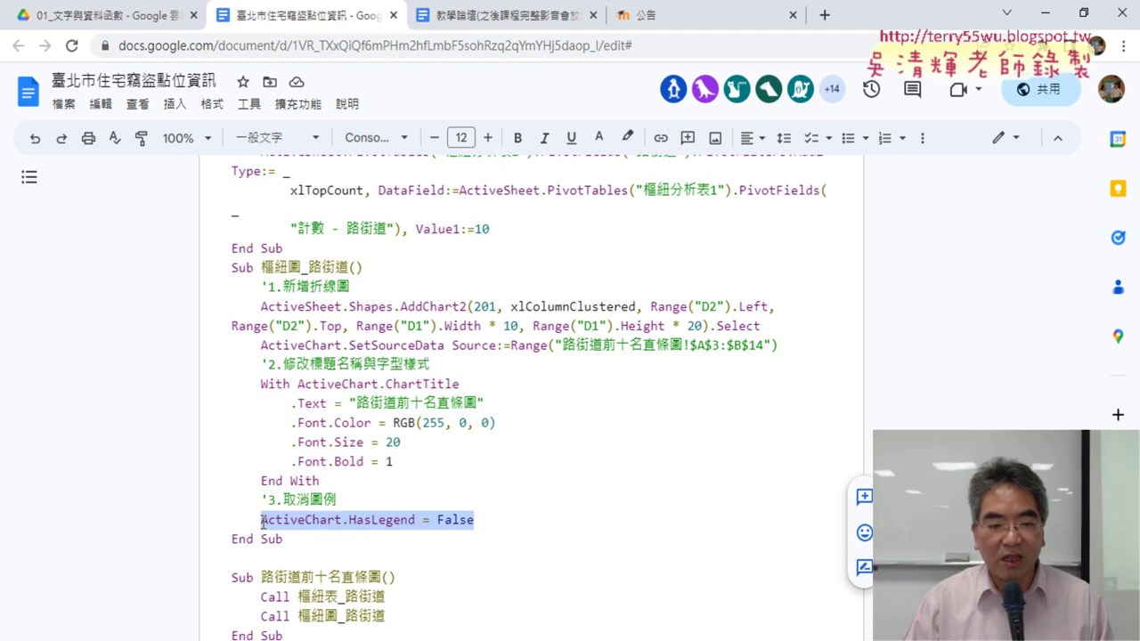